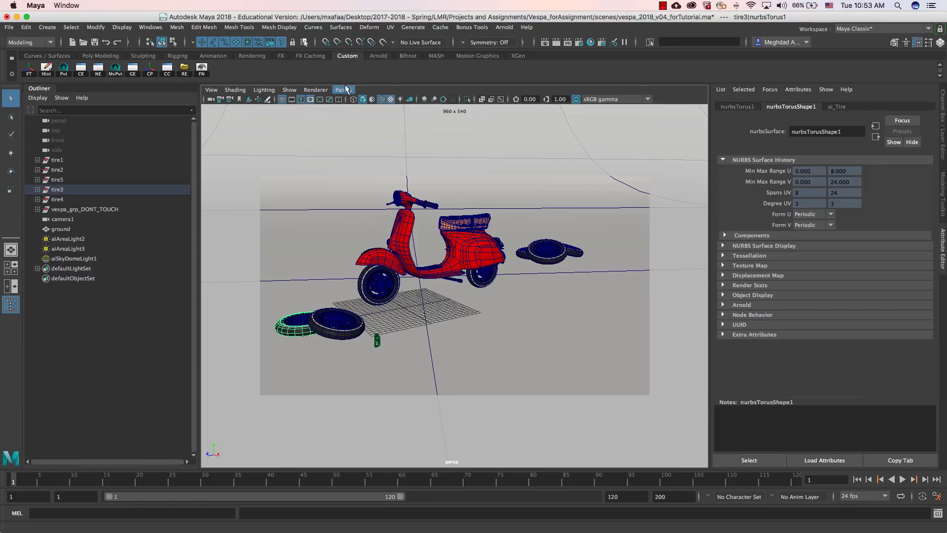
Step: Switch the viewport from the perspective view to the camera1 view
left_click(343, 90)
mouse_move(374, 100)
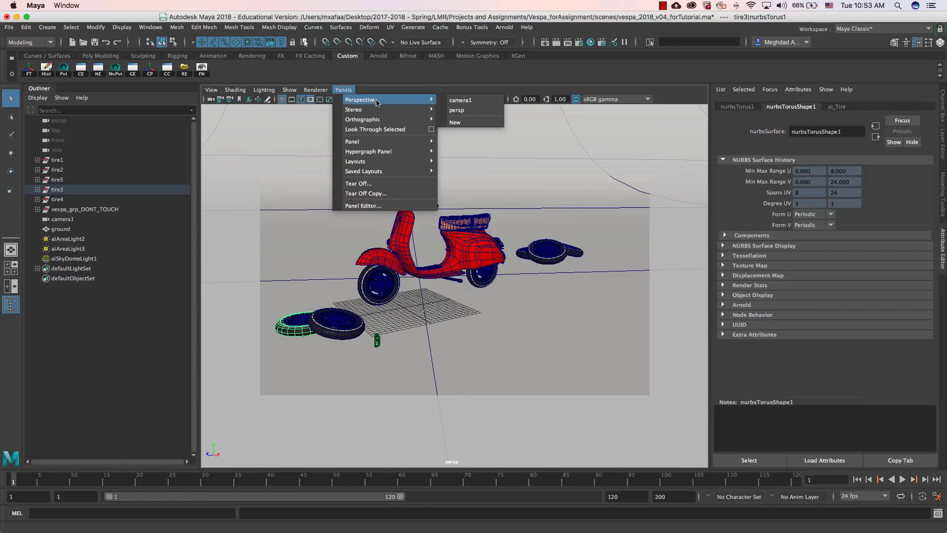
left_click(458, 111)
left_click(343, 90)
left_click(459, 100)
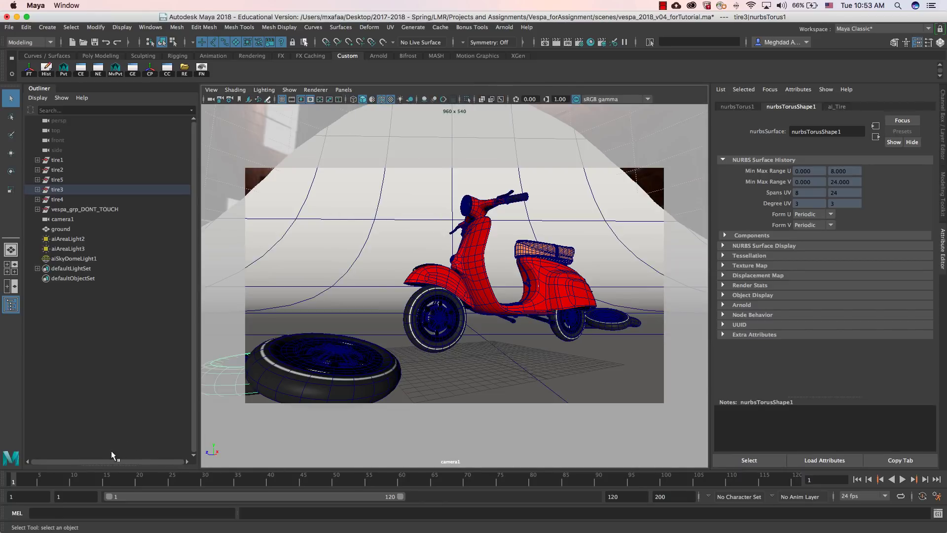
Step: Play back the scooter animation through camera1 from the first frame, and stop playback
mouse_move(33, 478)
left_mouse_down()
mouse_move(22, 475)
mouse_move(381, 473)
mouse_move(318, 484)
mouse_move(30, 474)
mouse_move(127, 460)
mouse_move(12, 473)
left_mouse_up()
key("alt+v")
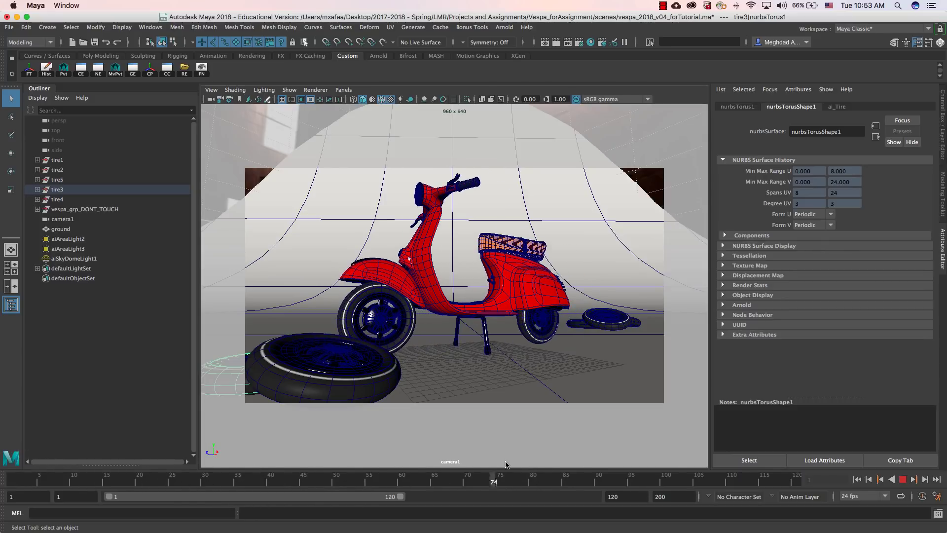
key("alt+v")
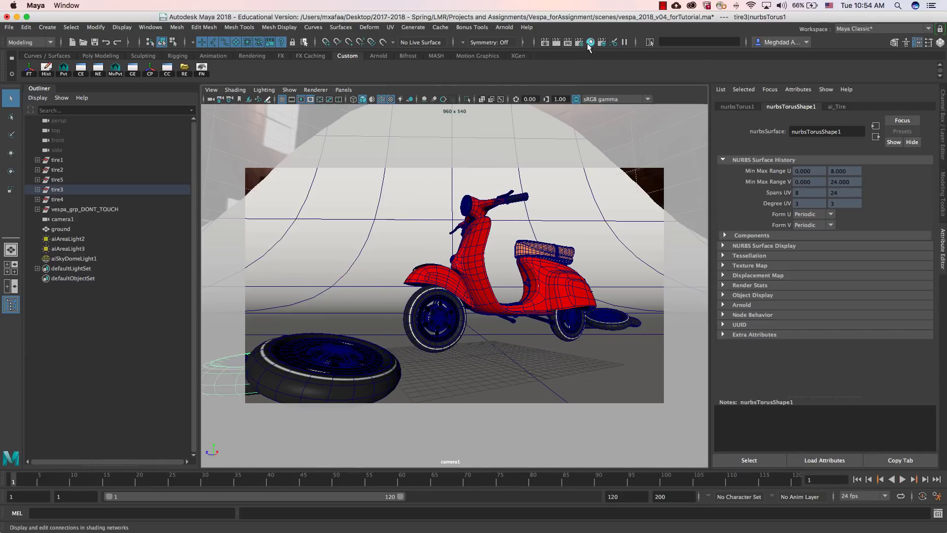
Step: Render a preview of the camera1 shot in the Arnold RenderView, inspect it and close the preview
left_click(504, 27)
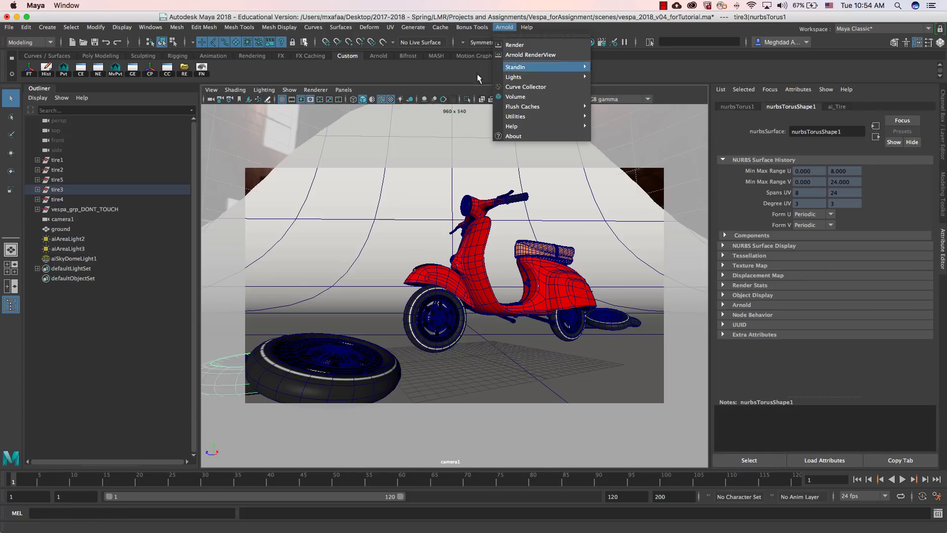
left_click(530, 55)
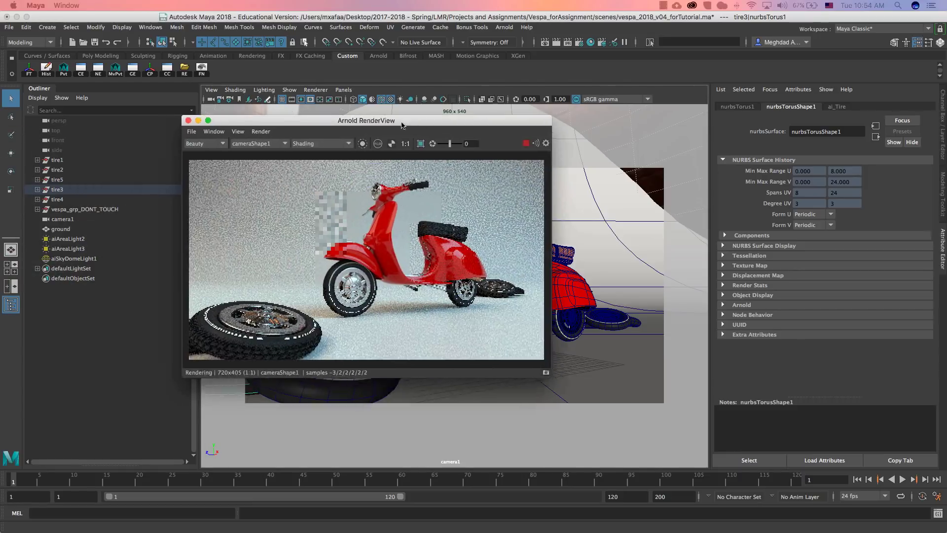
left_click_drag(370, 120, 457, 140)
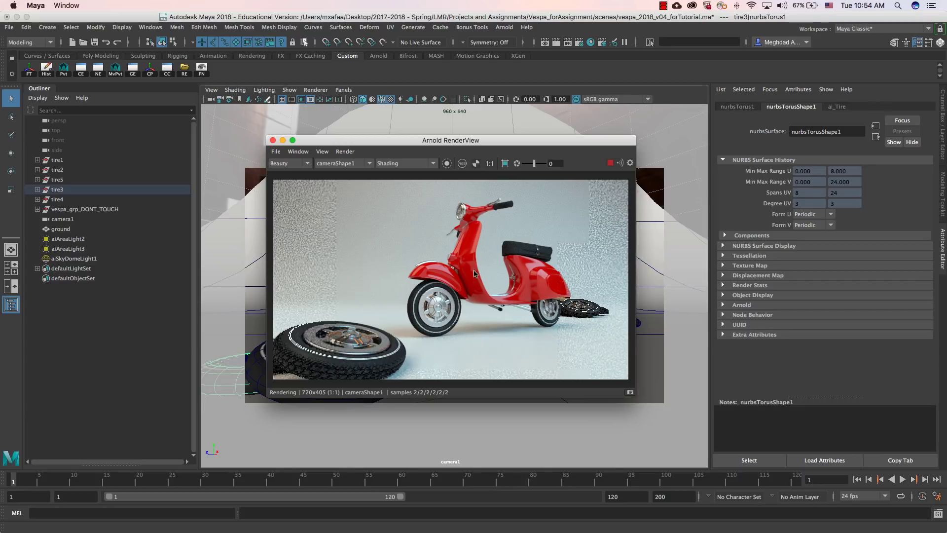
left_click_drag(419, 142, 422, 147)
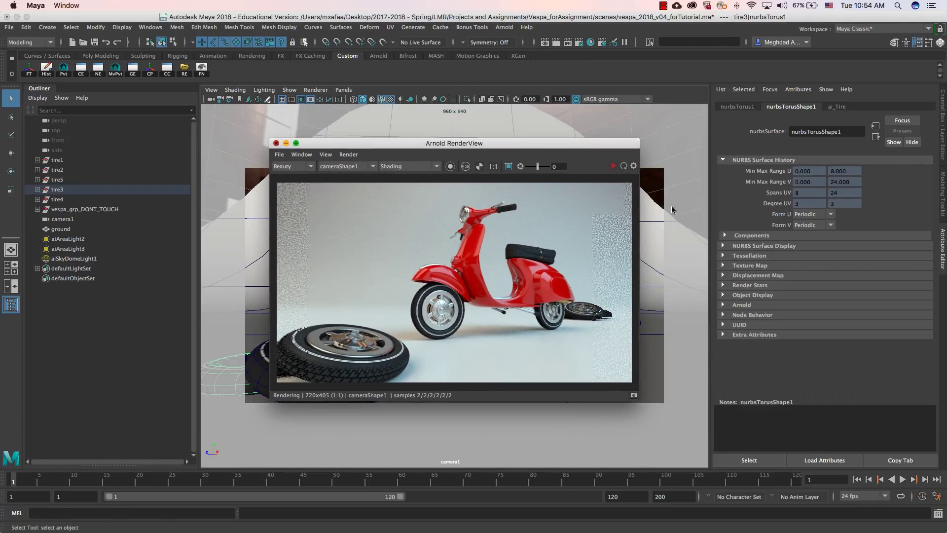
left_click(276, 143)
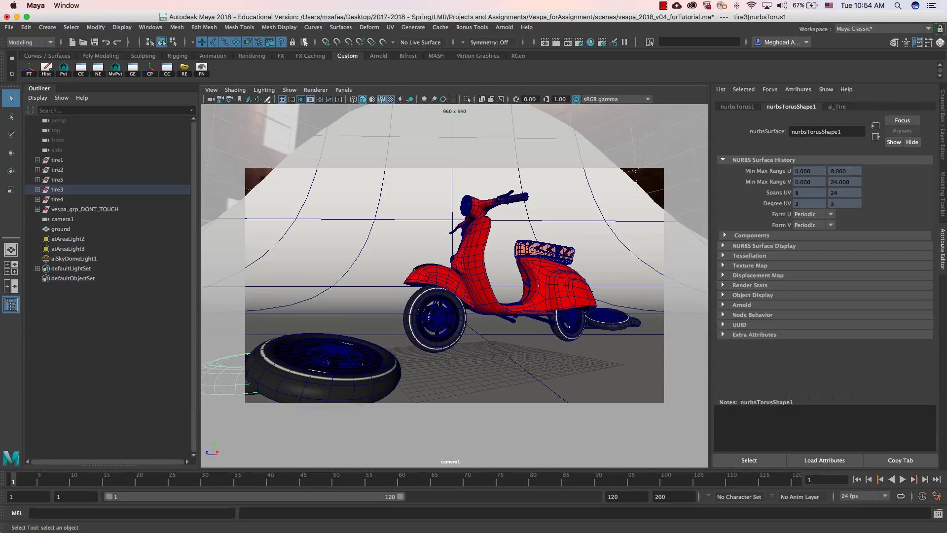
Step: Show the Channel Box / Layer Editor and open the Render Setup window, placed so the foreground tires stay visible
left_click(943, 137)
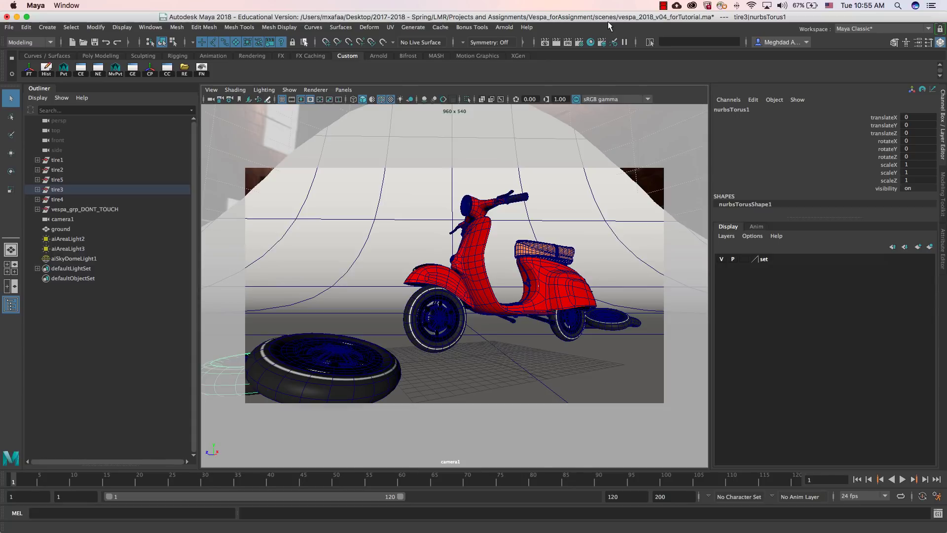
left_click(601, 43)
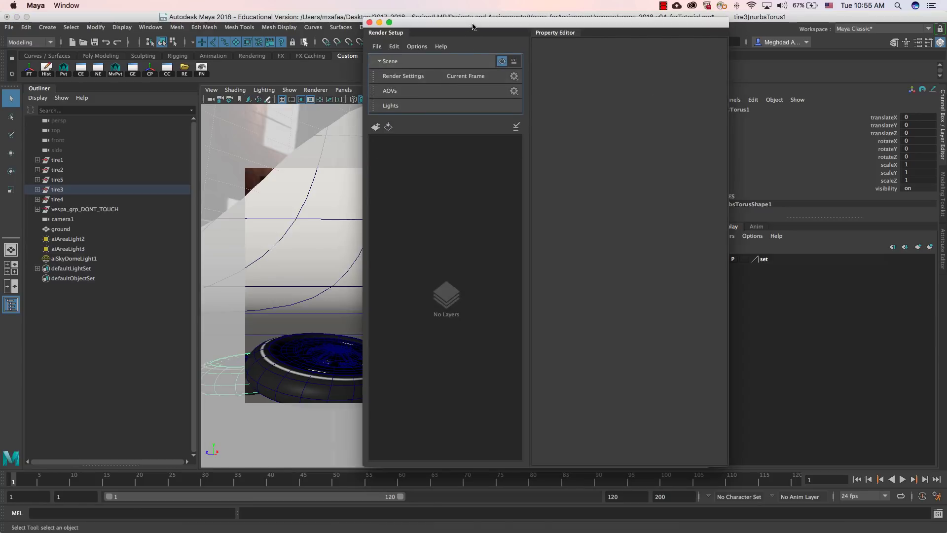
left_click_drag(474, 19, 385, 85)
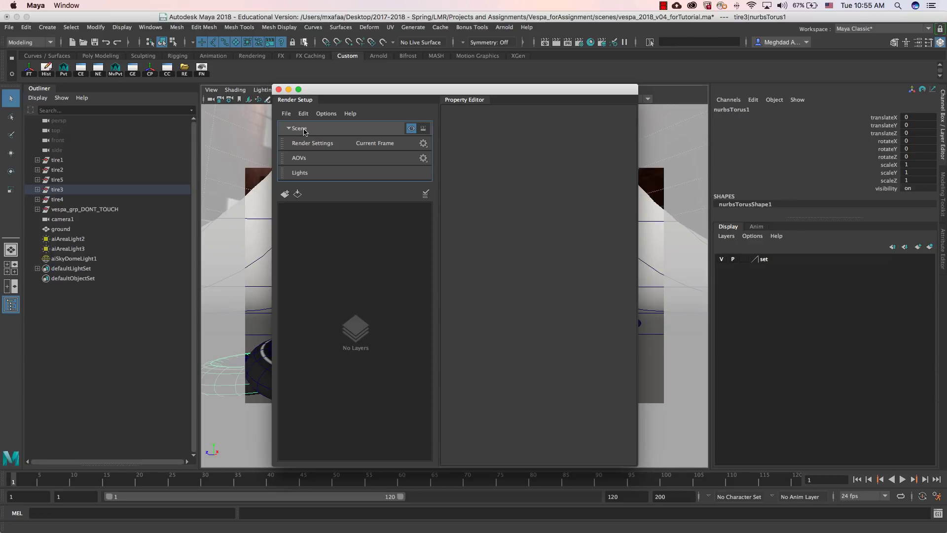
left_click_drag(375, 90, 526, 88)
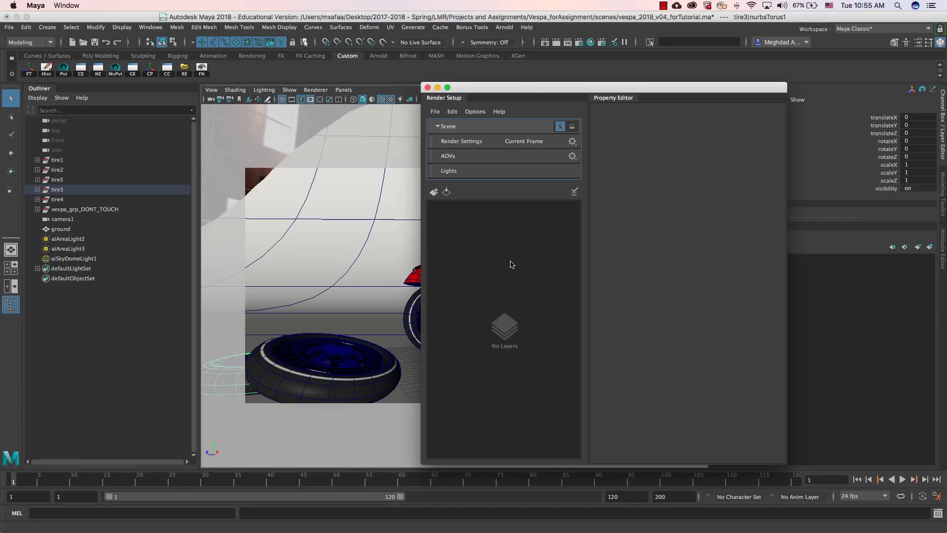
left_click_drag(485, 88, 563, 92)
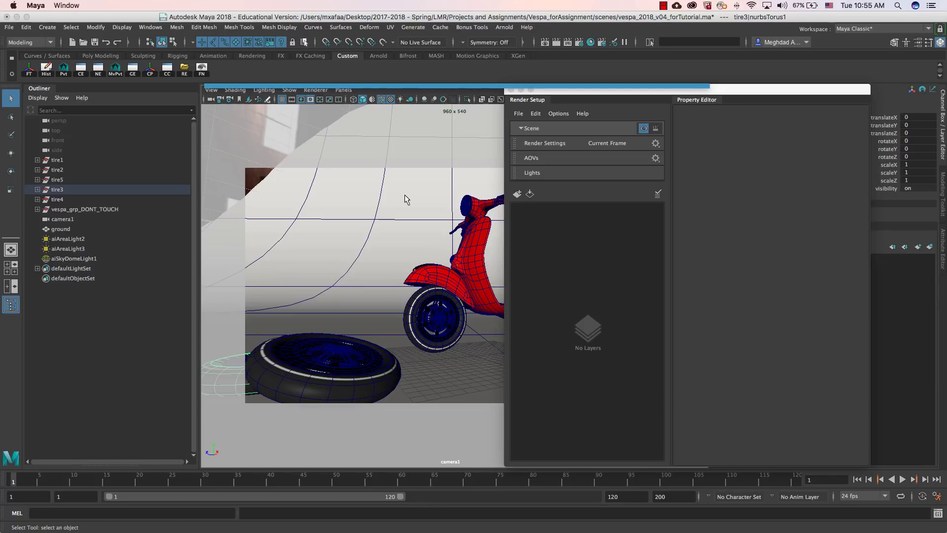
left_click_drag(542, 92, 548, 97)
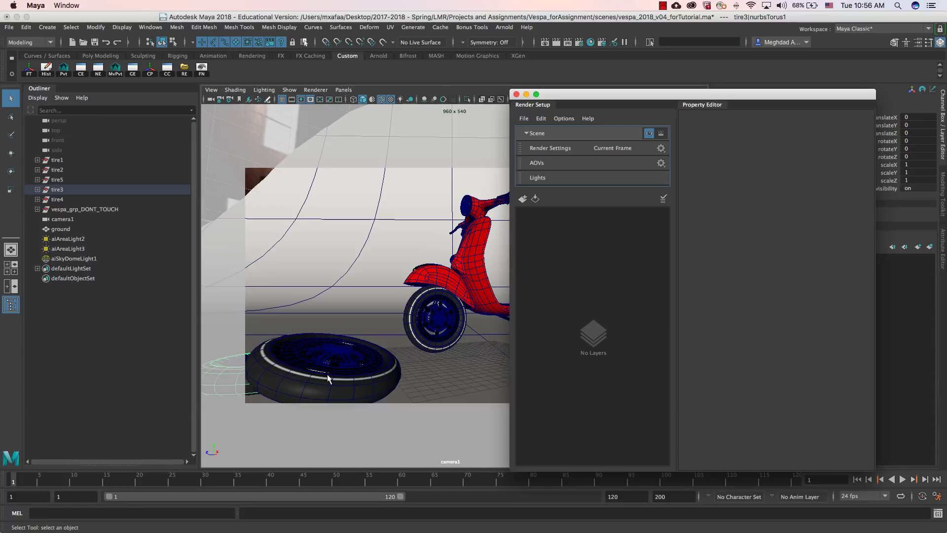
Step: Create a render layer named rl_FG_Beauty in the Render Setup
left_click(522, 199)
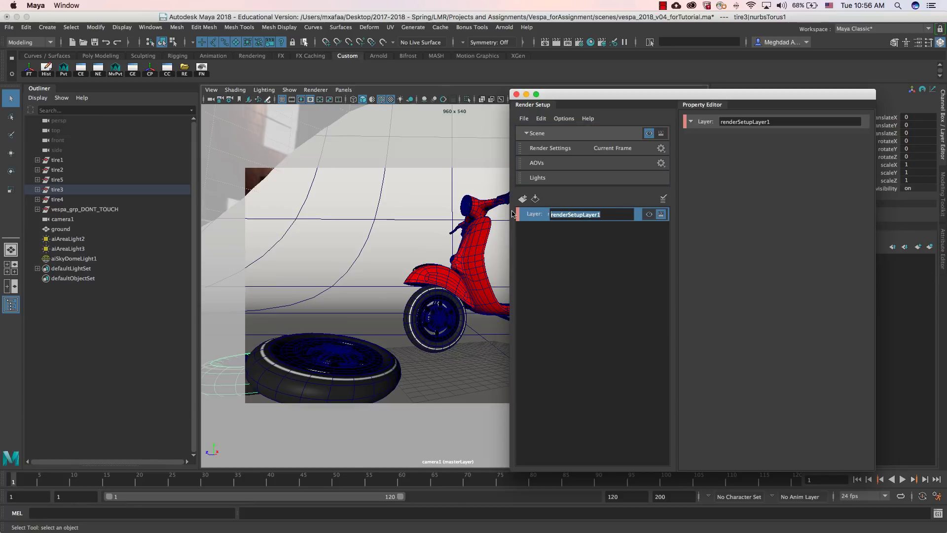
type("rl_FG_Beauty")
key("Return")
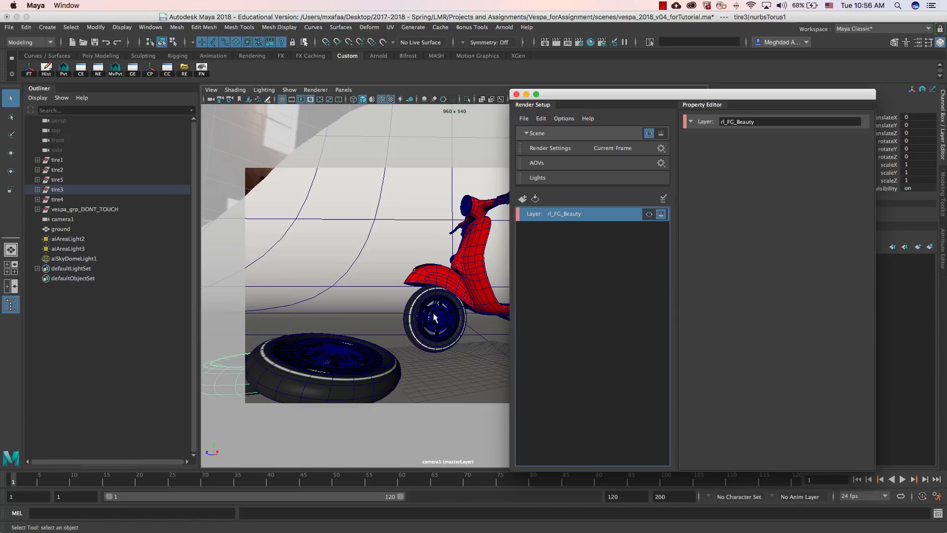
left_click_drag(763, 97, 575, 84)
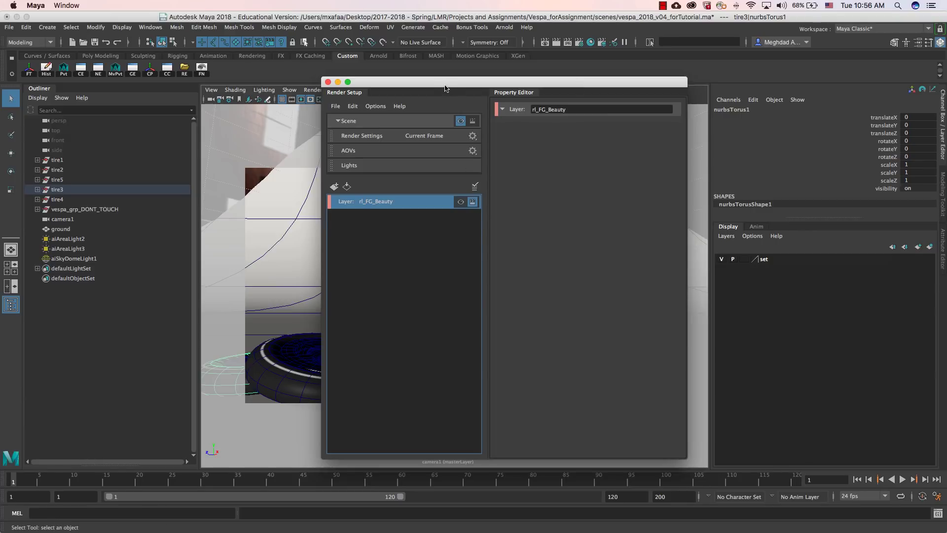
left_click_drag(447, 89, 526, 105)
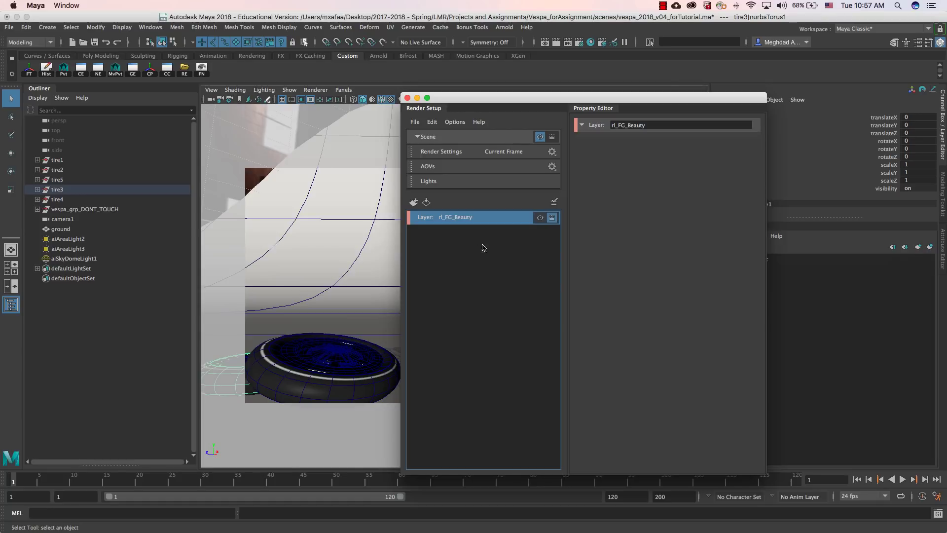
left_click_drag(488, 101, 430, 95)
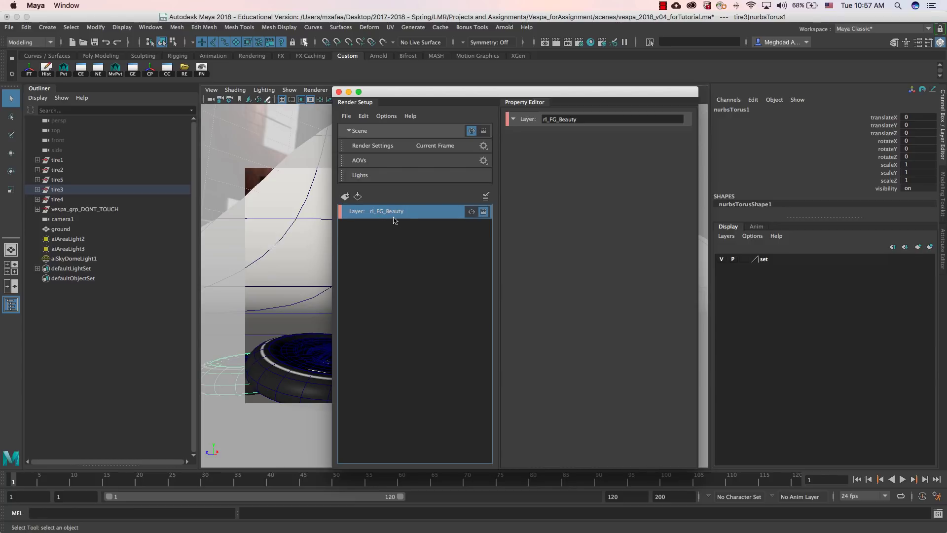
left_click(389, 242)
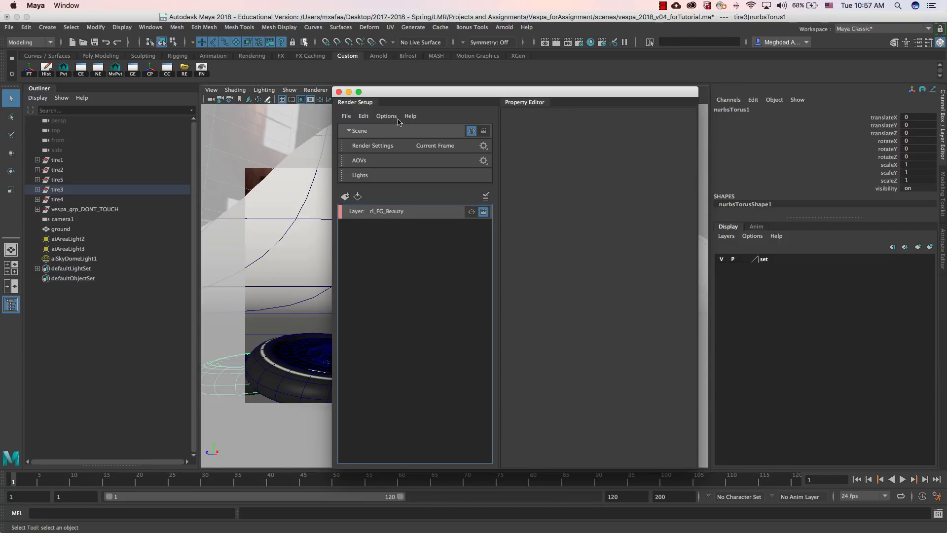
Step: Create a collection named FG_Geo inside the rl_FG_Beauty layer
left_click_drag(410, 94, 495, 85)
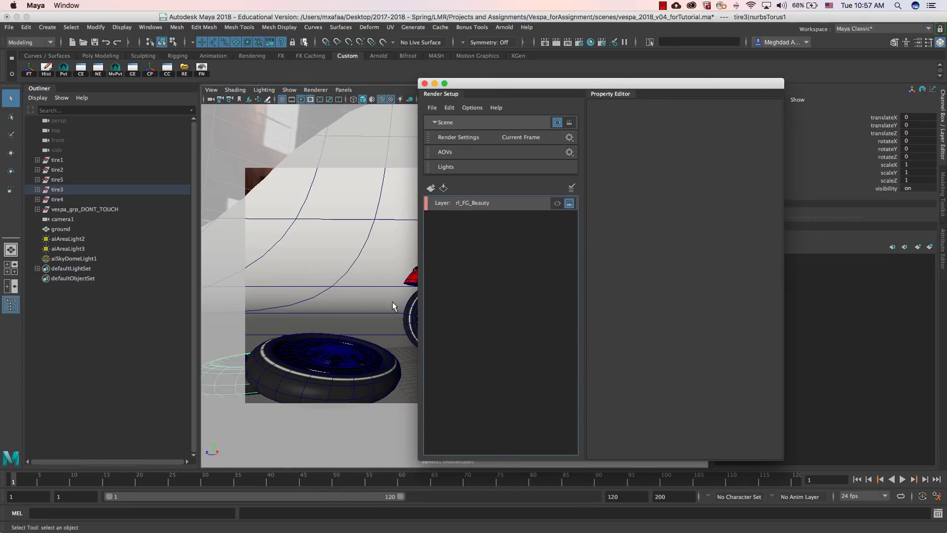
right_click(477, 203)
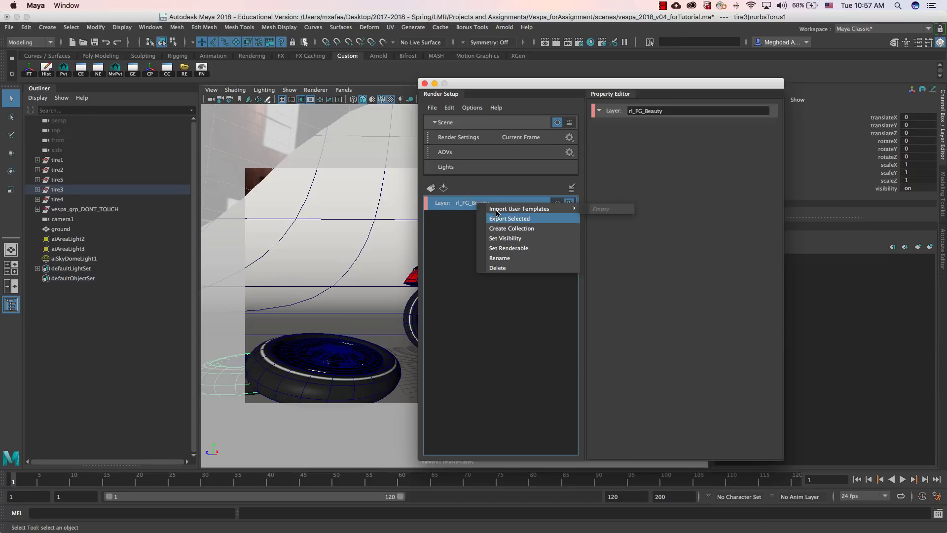
left_click(494, 230)
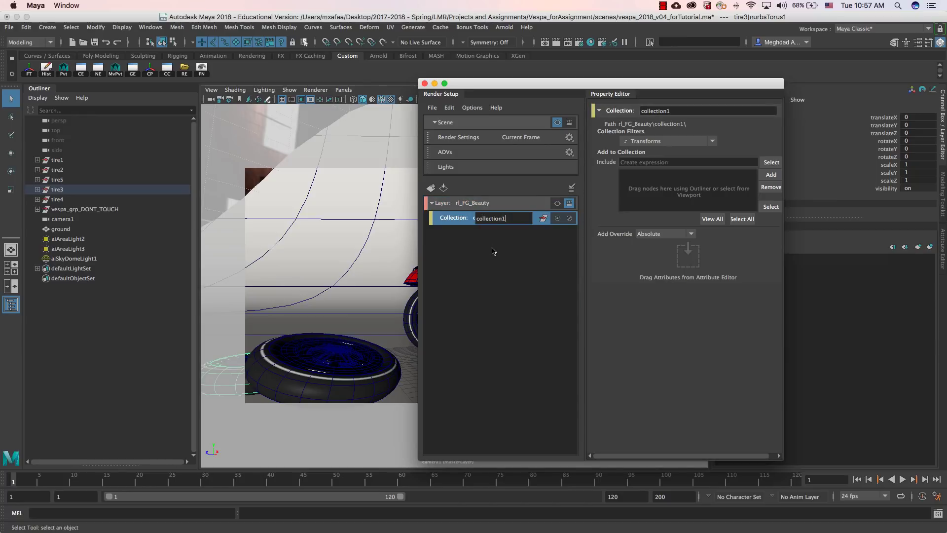
double_click(459, 225)
type("FG_Geo")
key("Return")
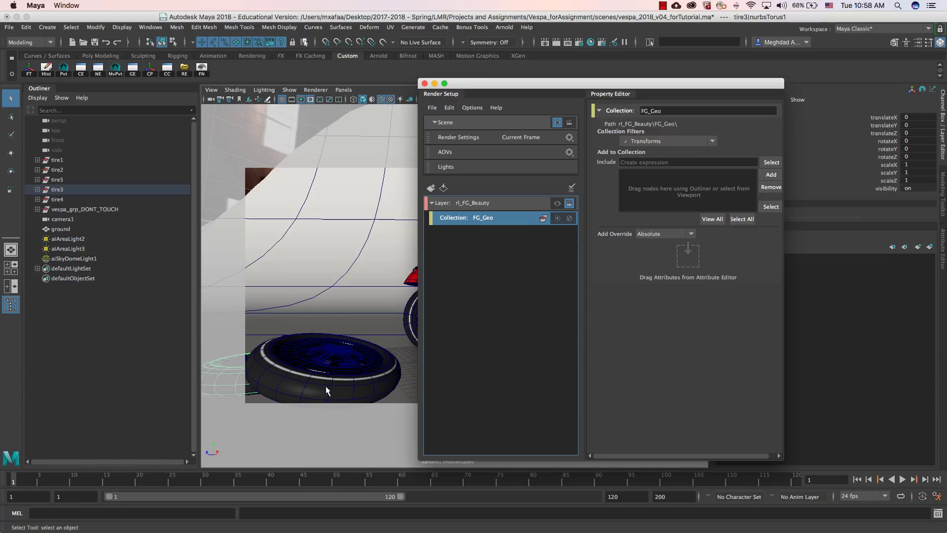
Step: Add the foreground tires tire3 and tire4 to the FG_Geo collection
left_click(58, 190)
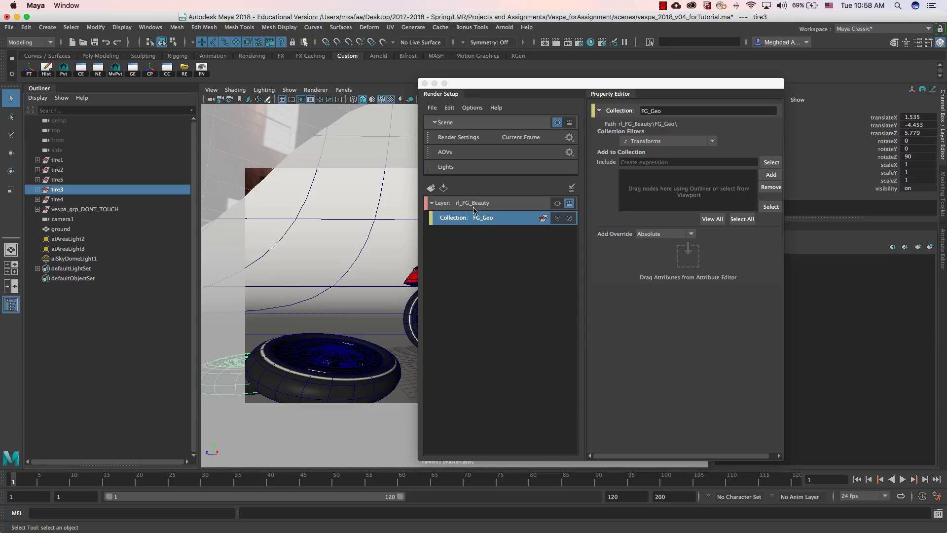
left_click(57, 199, "shift")
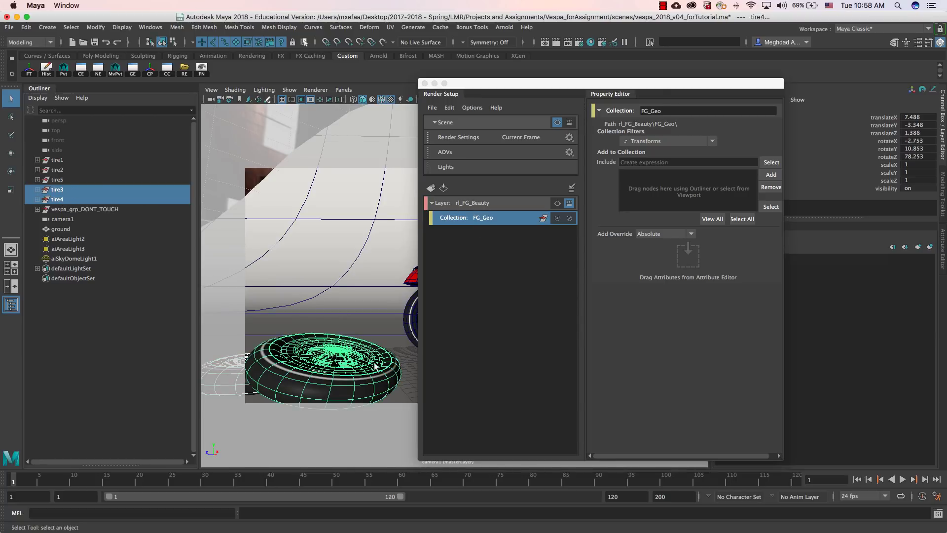
left_click_drag(494, 84, 356, 98)
left_click(633, 188)
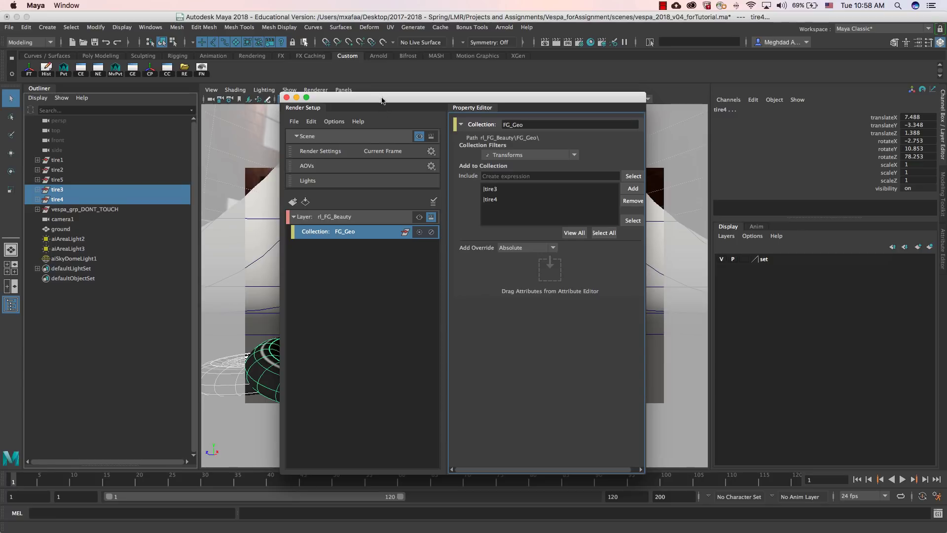
left_click_drag(381, 100, 478, 90)
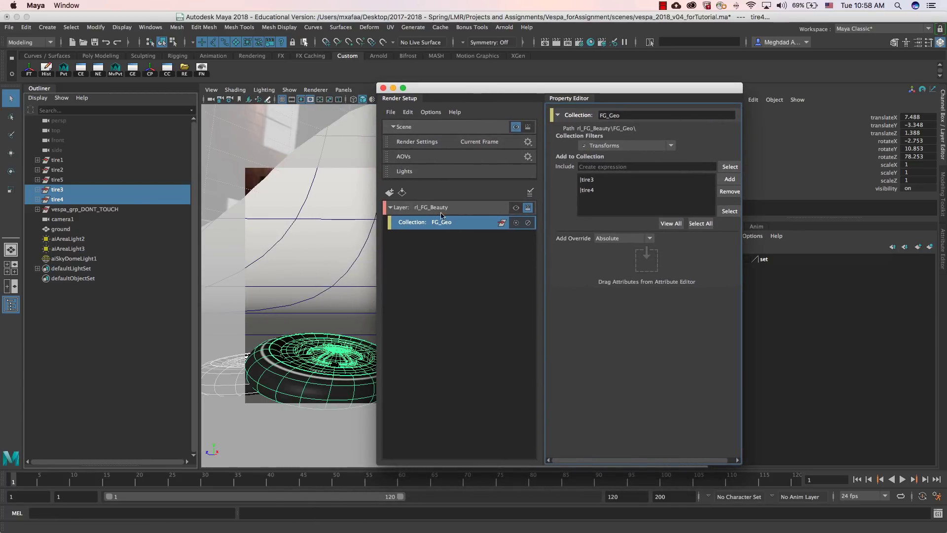
left_click(443, 254)
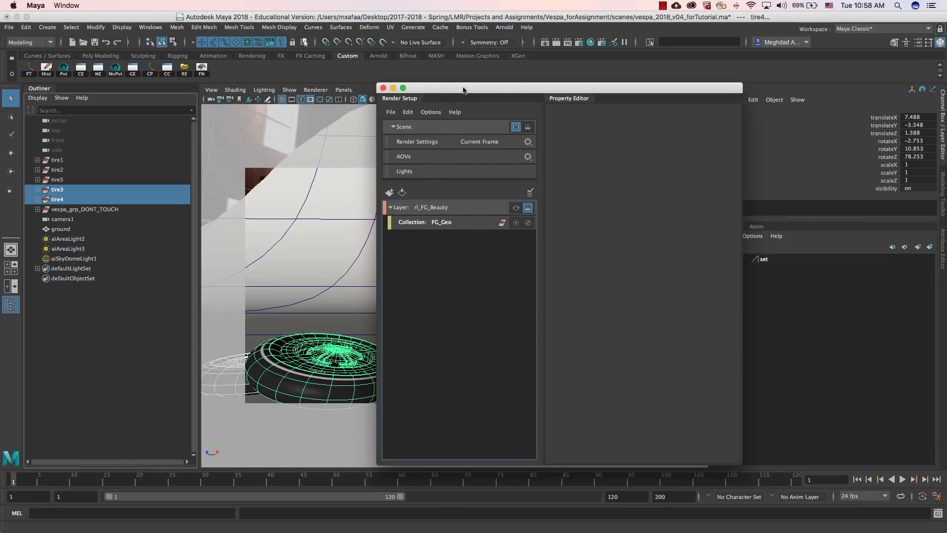
Step: Select both area lights and the sky dome light, and create a collection named FG_Lights in the rl_FG_Beauty layer
left_click_drag(465, 90, 504, 88)
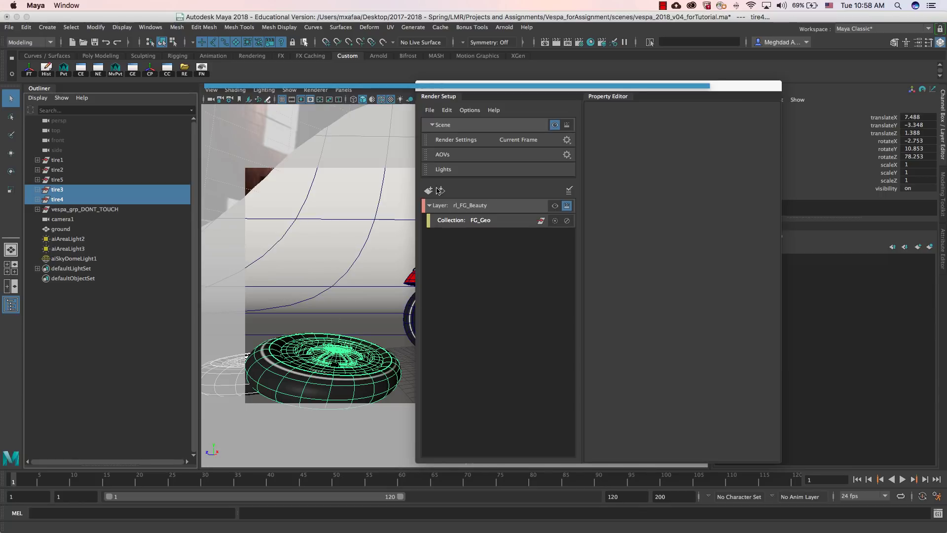
left_click(74, 241)
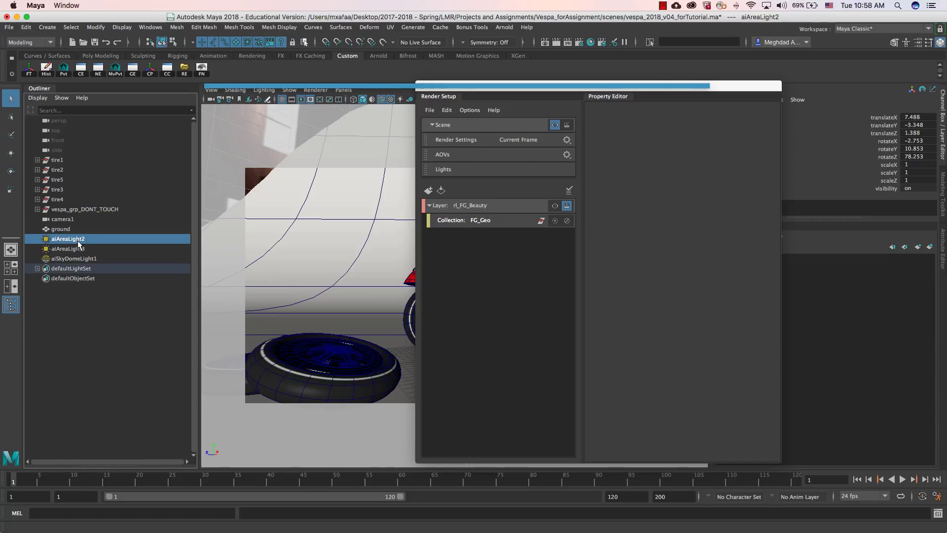
left_click(77, 249, "shift")
left_click(77, 260, "shift")
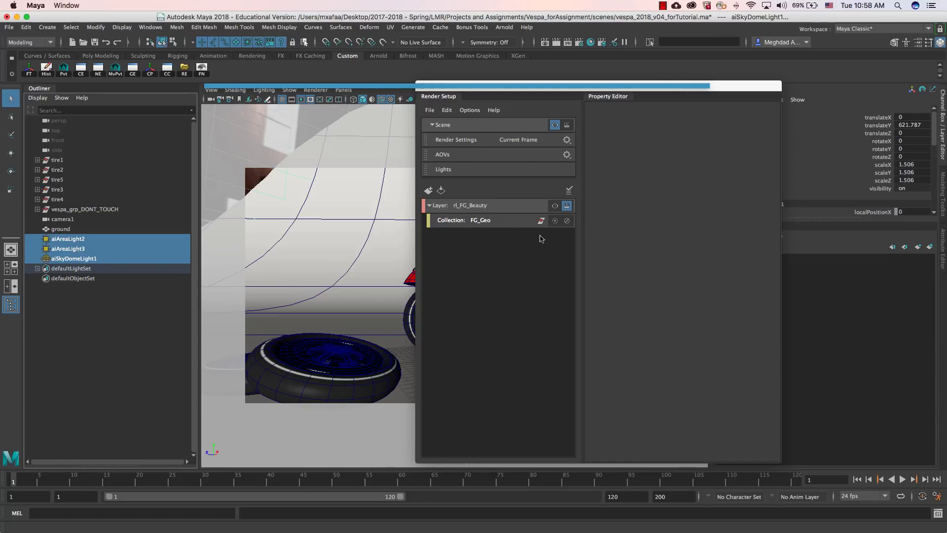
right_click(475, 207)
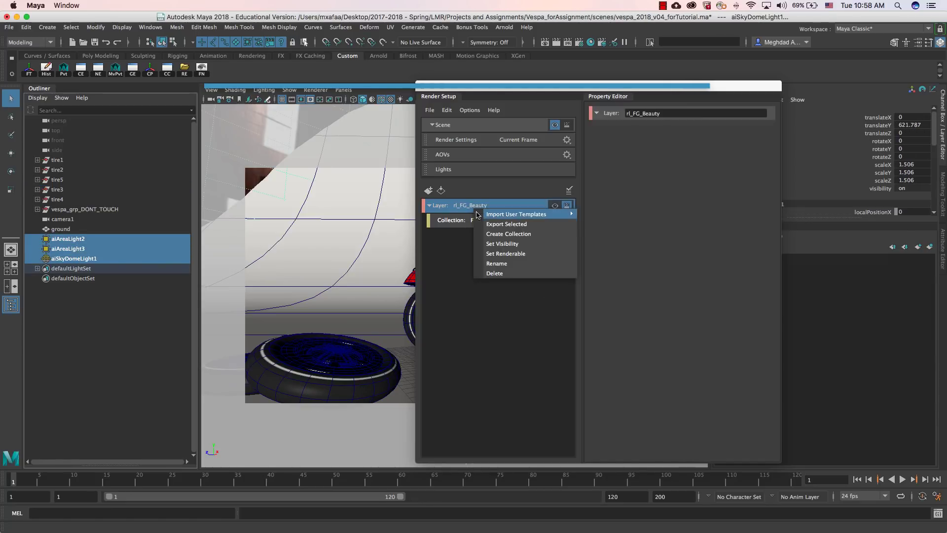
left_click(490, 233)
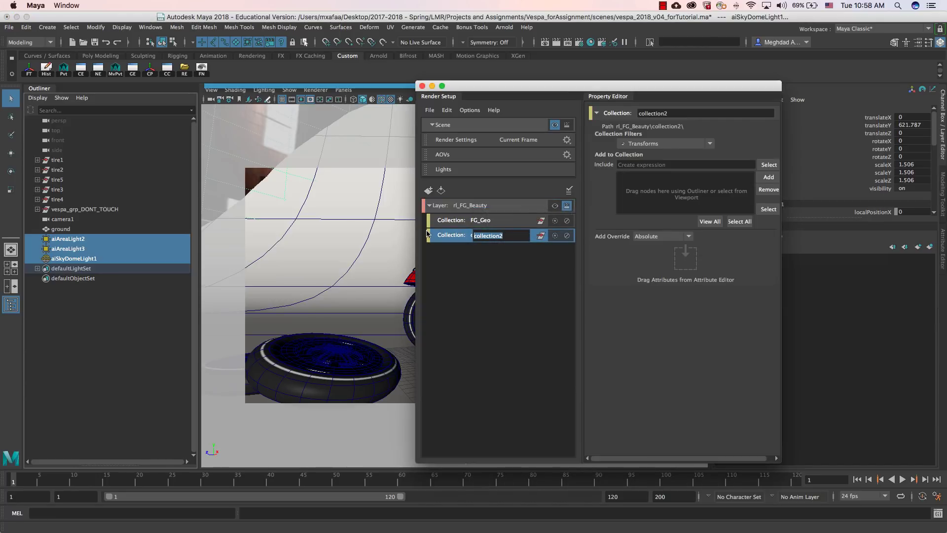
type("FG_Lights")
key("Return")
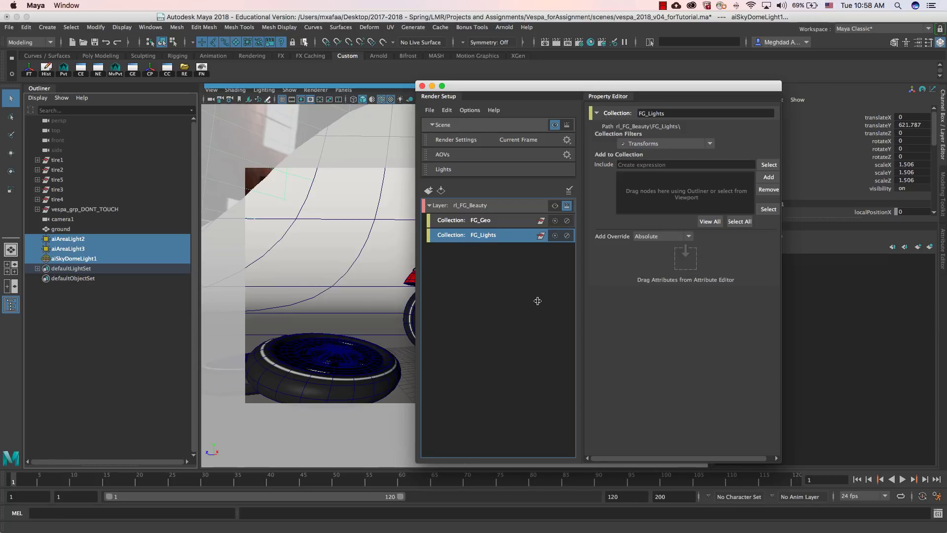
Step: Delete the FG_Lights collection and try adding the scene's Lights to the rl_FG_Beauty layer
right_click(456, 240)
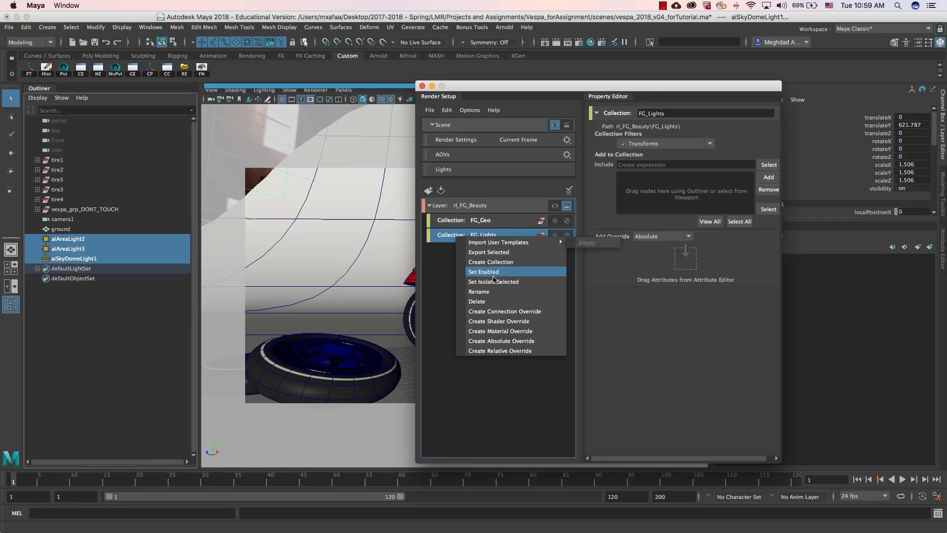
left_click(478, 301)
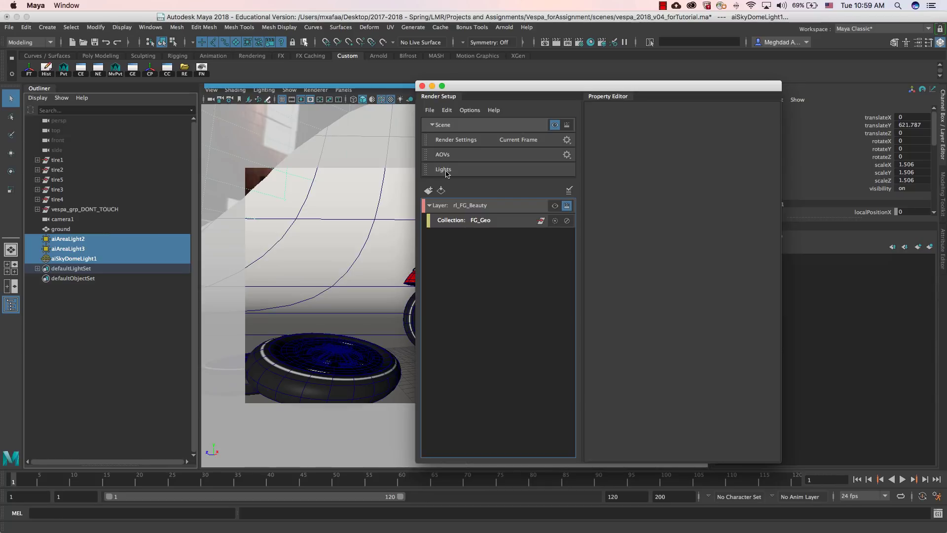
left_click_drag(446, 173, 452, 210)
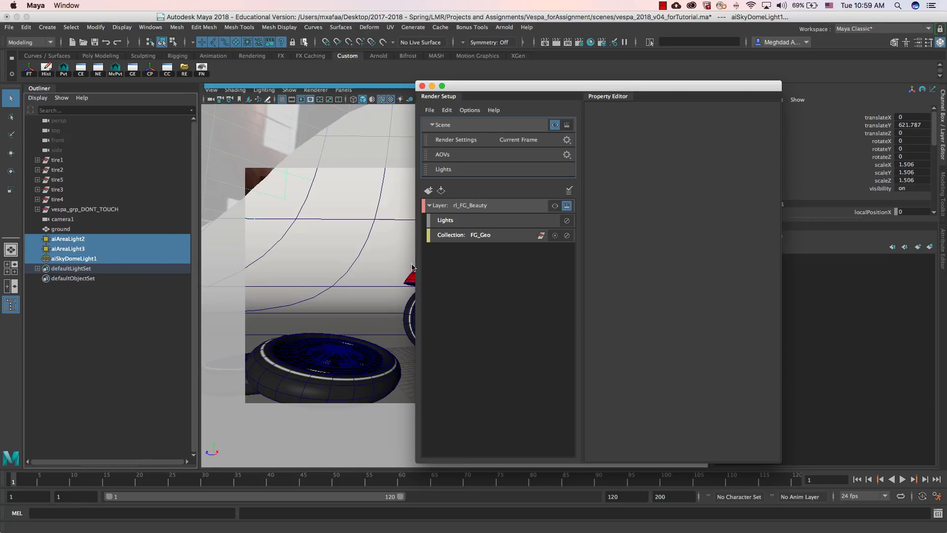
left_click(336, 237)
key("z")
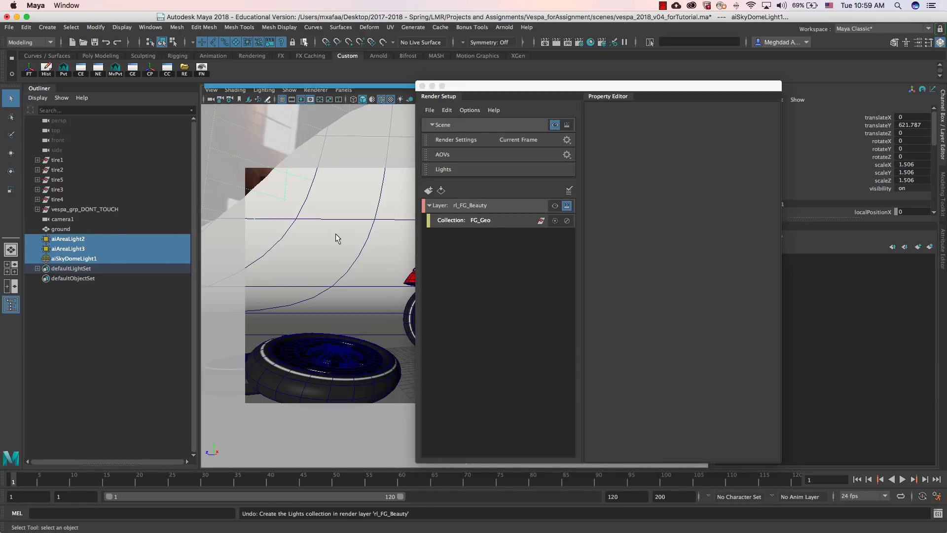
Step: Clear the object selection and add the scene's Lights collection to the rl_FG_Beauty layer
left_click(248, 193)
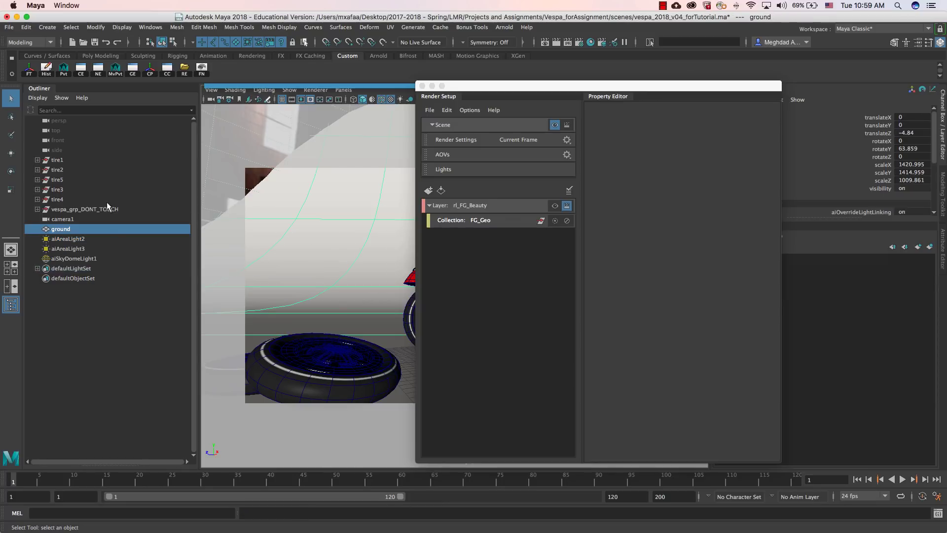
left_click(84, 346)
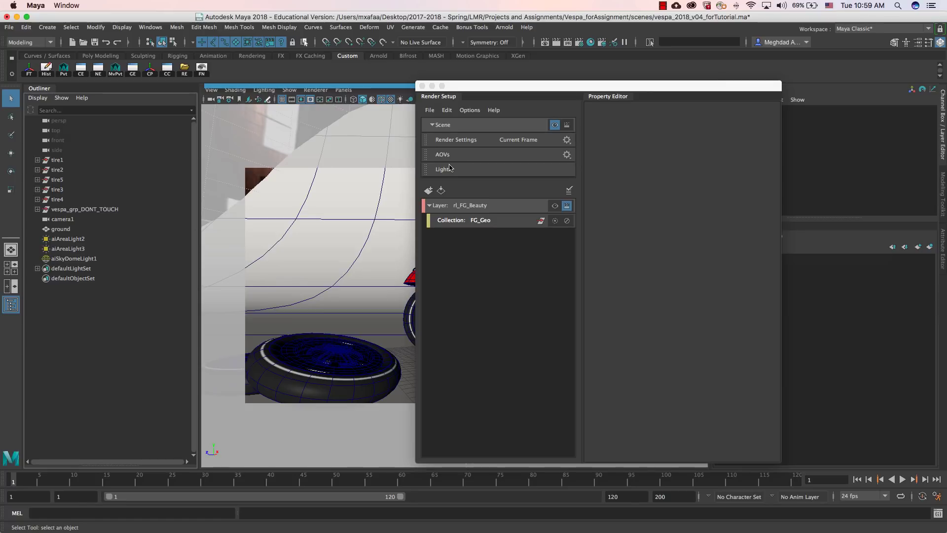
left_click_drag(450, 169, 462, 208)
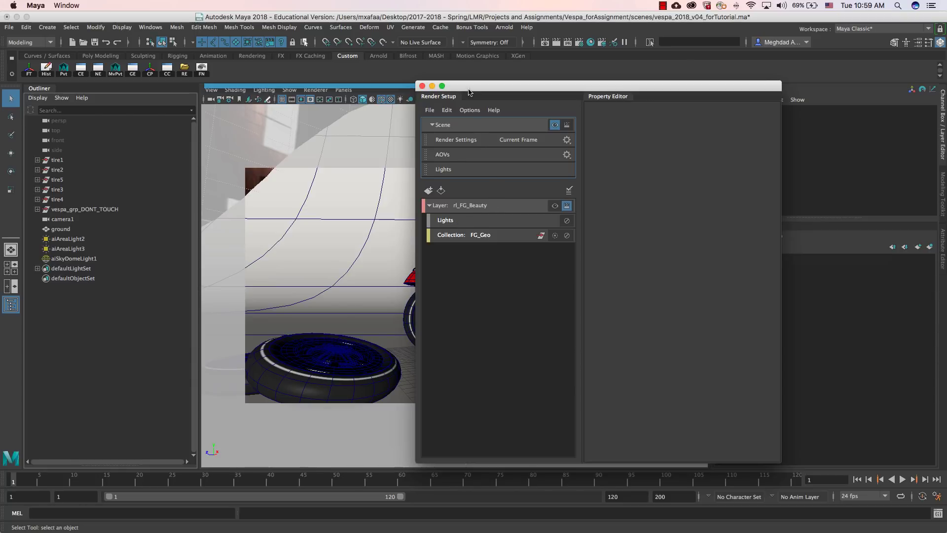
left_click_drag(469, 92, 554, 85)
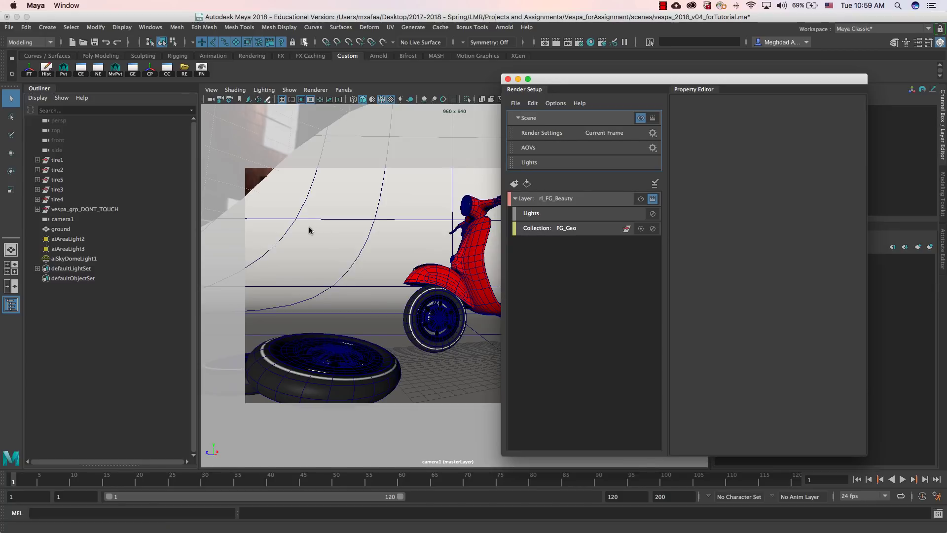
left_click(295, 219)
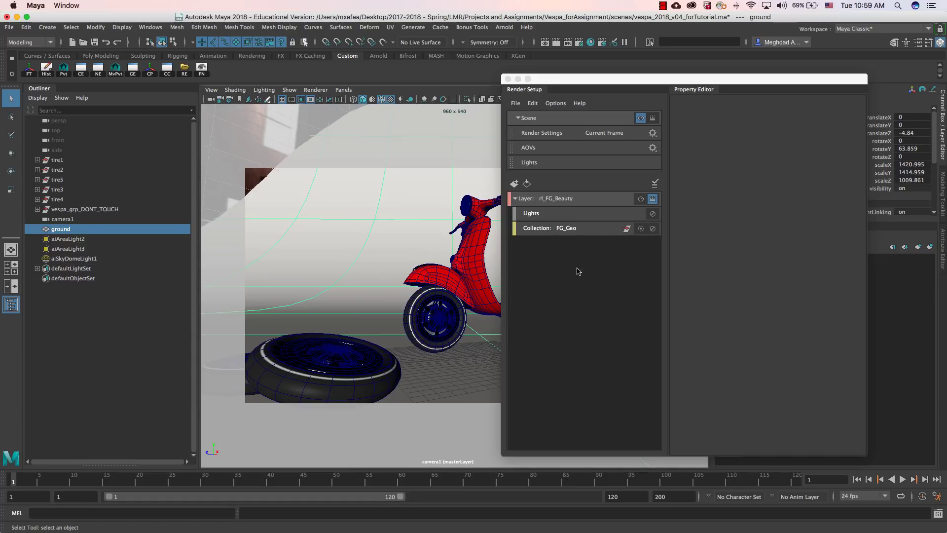
left_click_drag(584, 79, 688, 84)
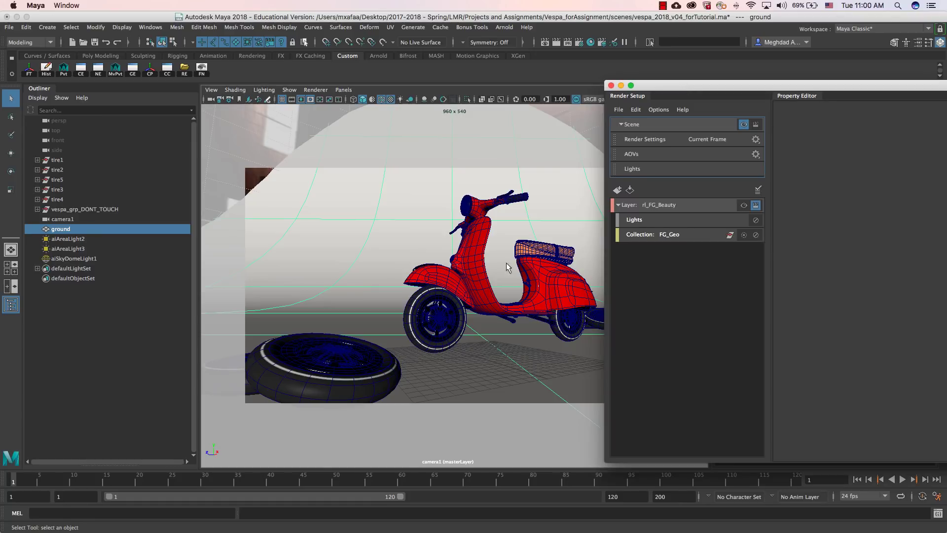
left_click_drag(679, 86, 568, 88)
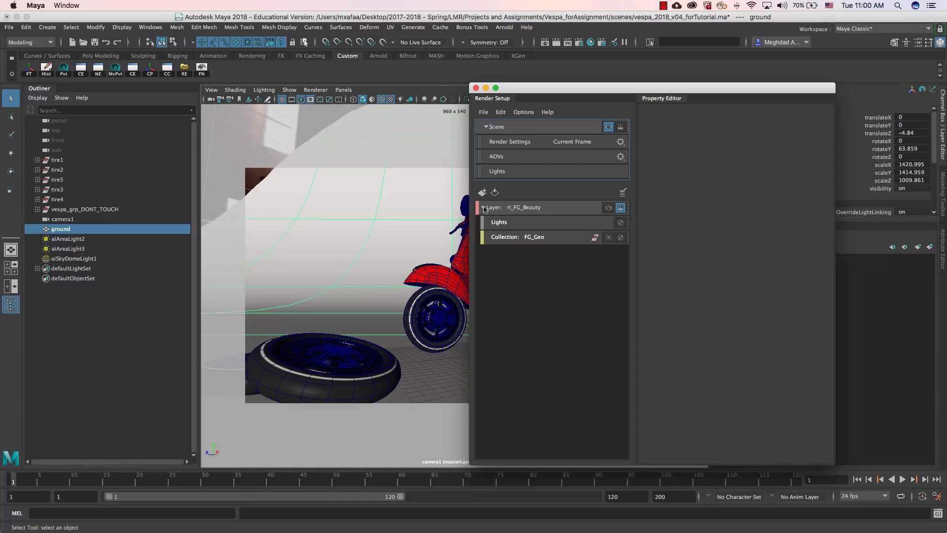
Step: Collapse the rl_FG_Beauty layer and open the Arnold RenderView, placed beside the Render Setup window
left_click(483, 207)
left_click_drag(602, 96, 583, 102)
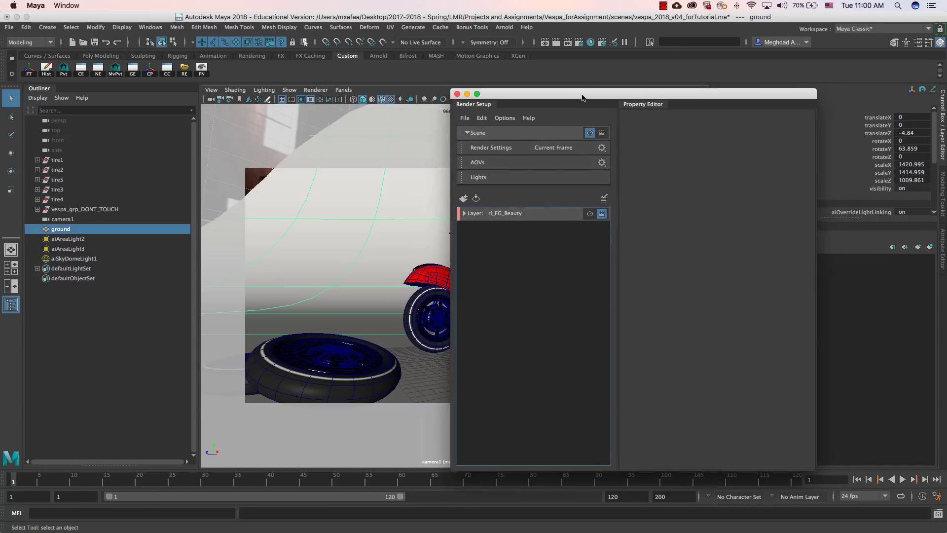
left_click(504, 27)
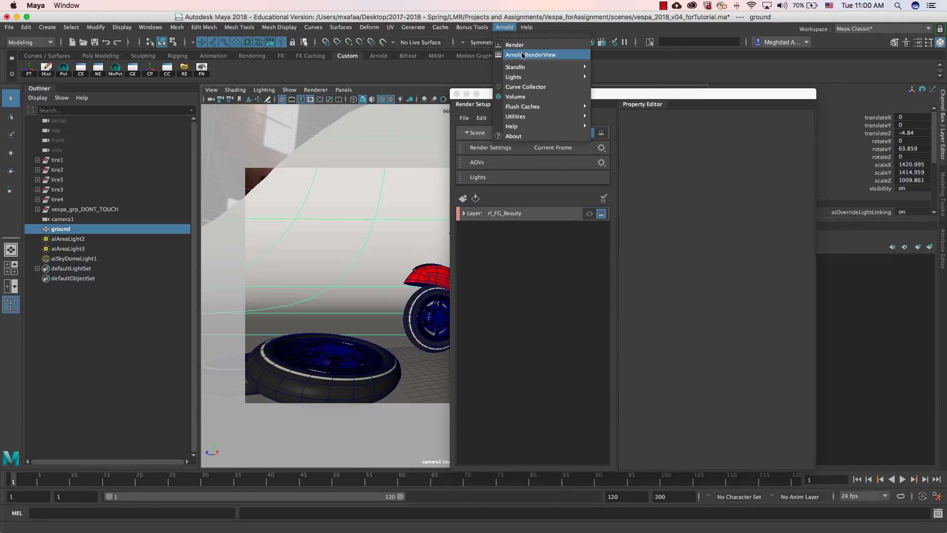
left_click(522, 55)
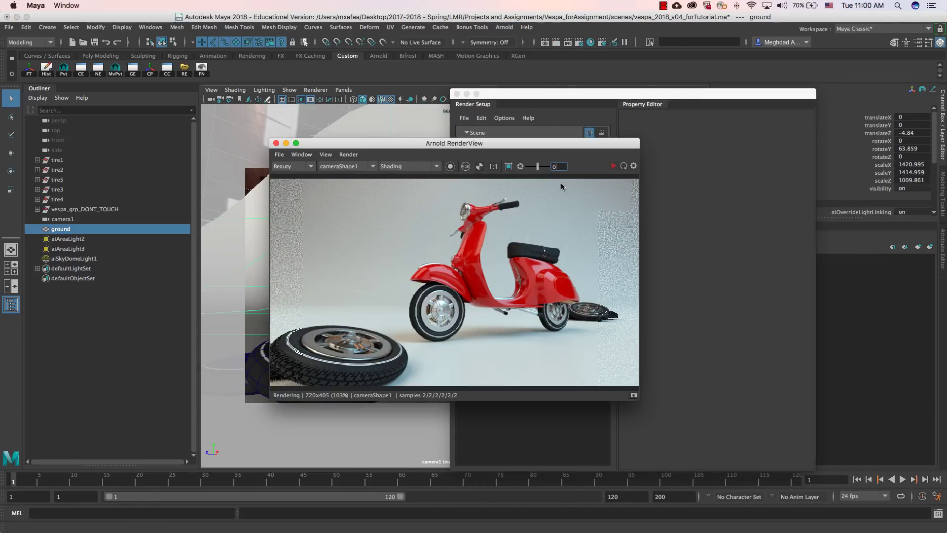
left_click_drag(521, 142, 388, 146)
left_click_drag(602, 98, 683, 94)
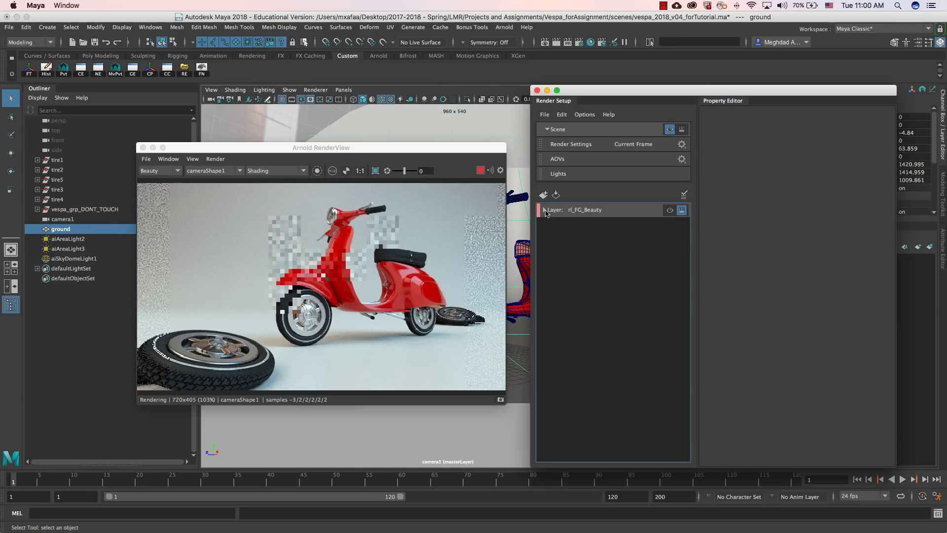
Step: Make the expanded rl_FG_Beauty layer the visible one and move the floating windows off the camera view
left_click(544, 210)
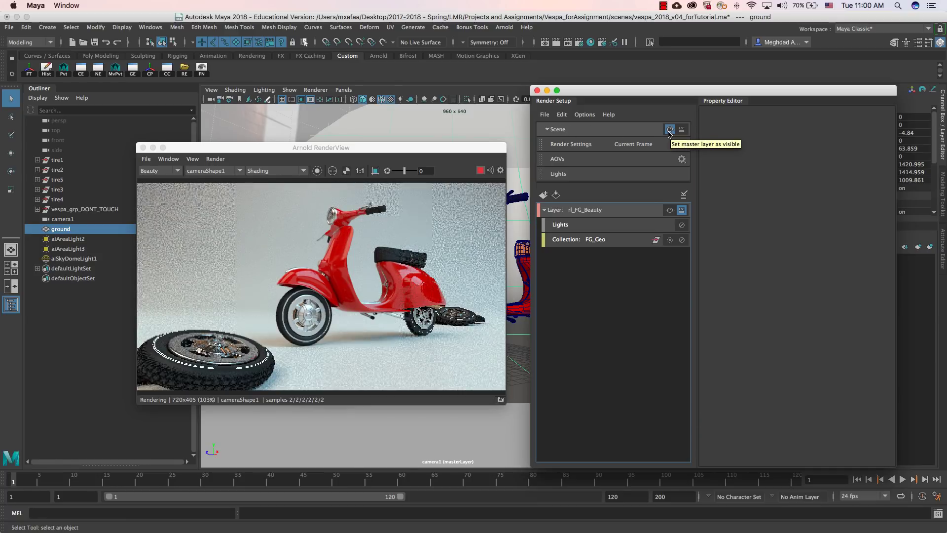
left_click(669, 130)
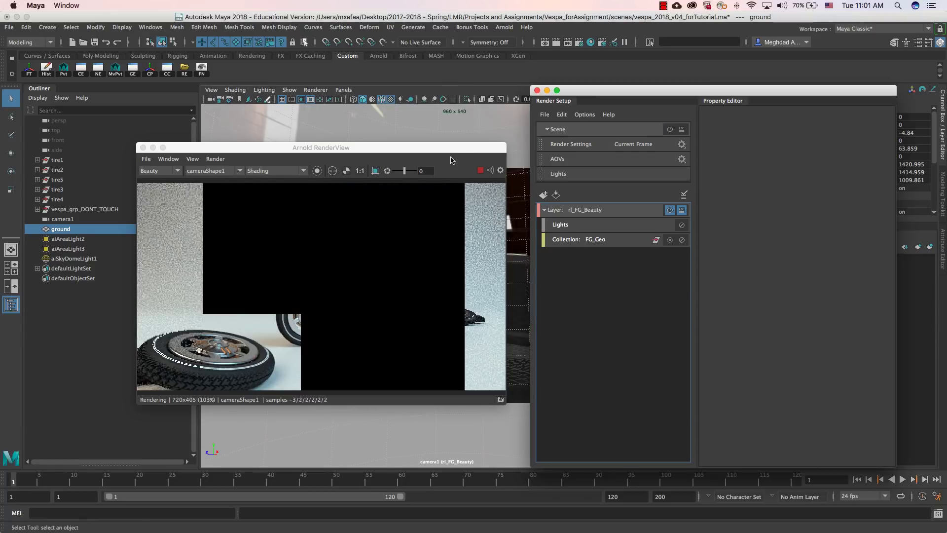
left_click_drag(451, 150, 199, 176)
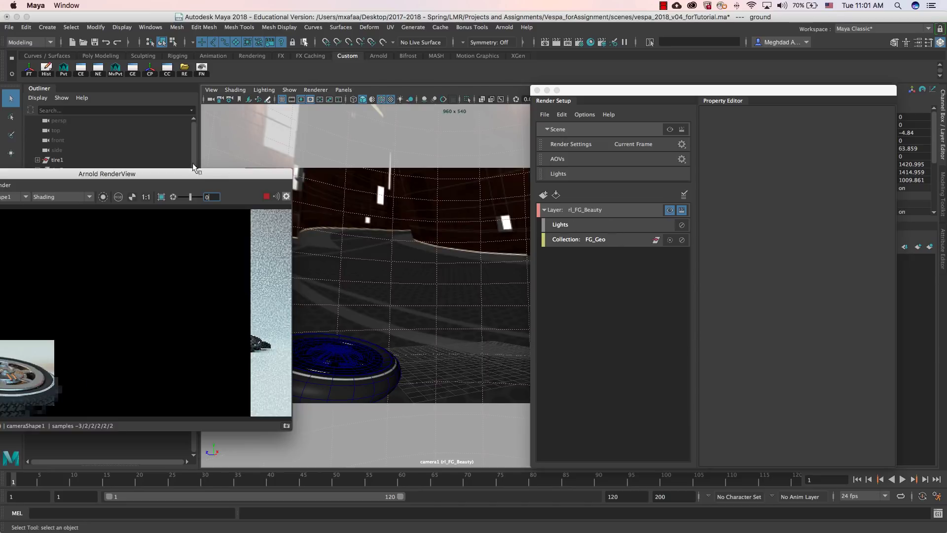
left_click_drag(222, 175, 122, 165)
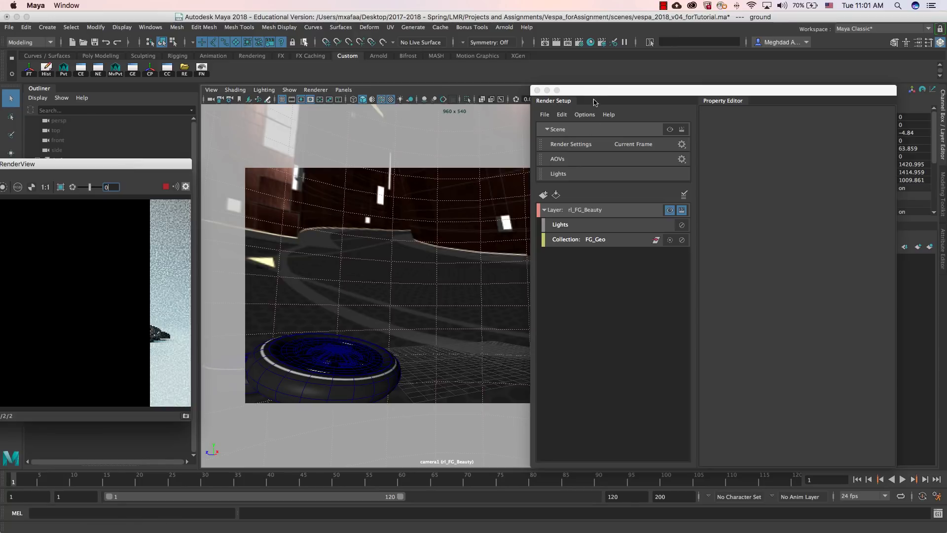
left_click_drag(594, 102, 674, 102)
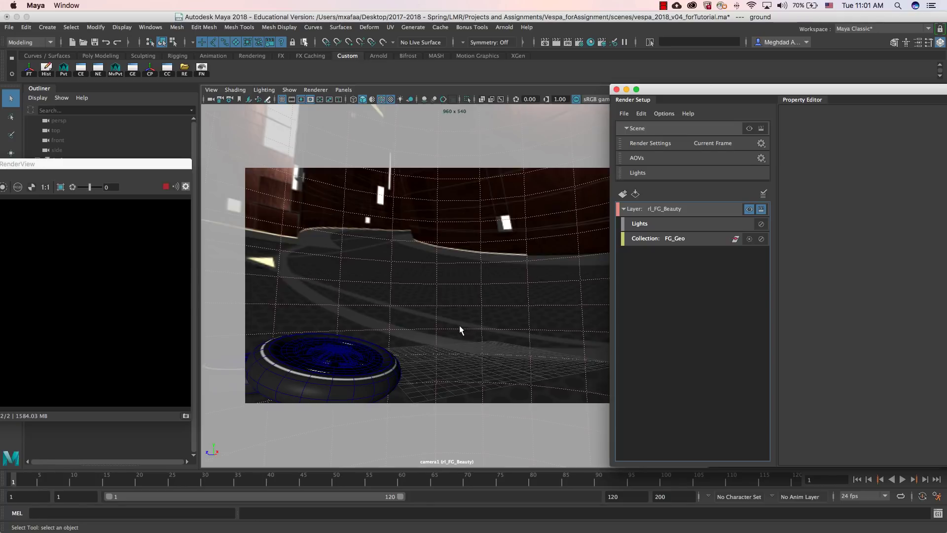
Step: Bring the Arnold RenderView back into full view and compare the foreground tires' beauty render with their alpha channel
left_click(150, 190)
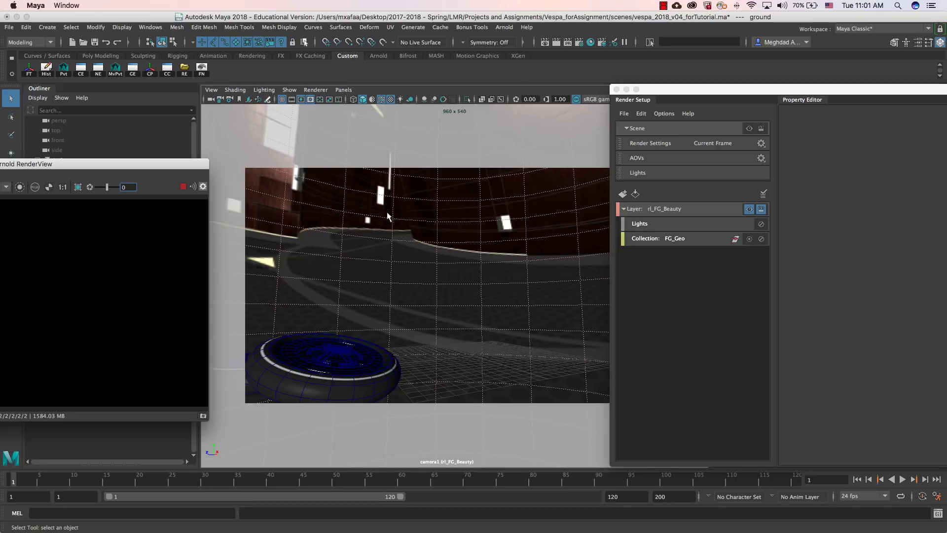
double_click(144, 167)
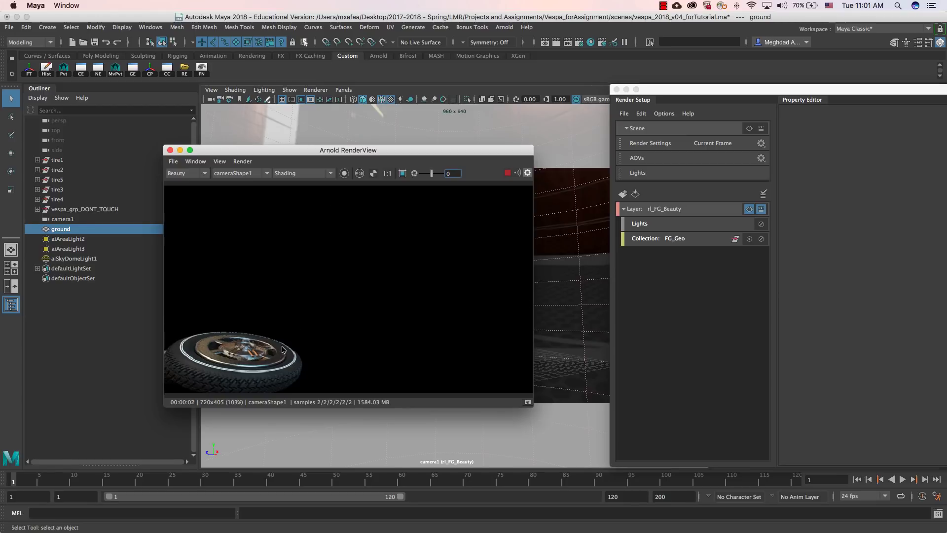
left_click_drag(372, 154, 346, 148)
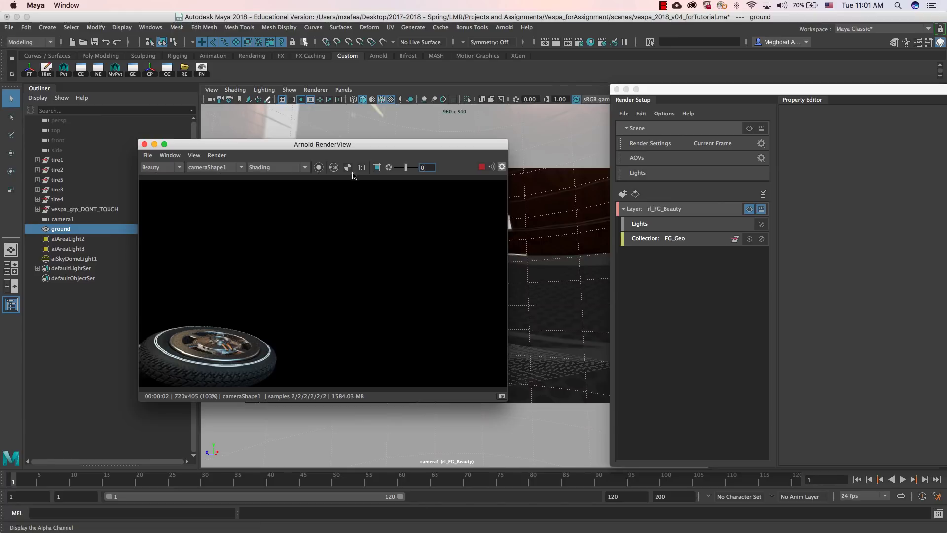
left_click(348, 169)
left_click(349, 170)
left_click(349, 170)
left_click(349, 170)
left_click(348, 168)
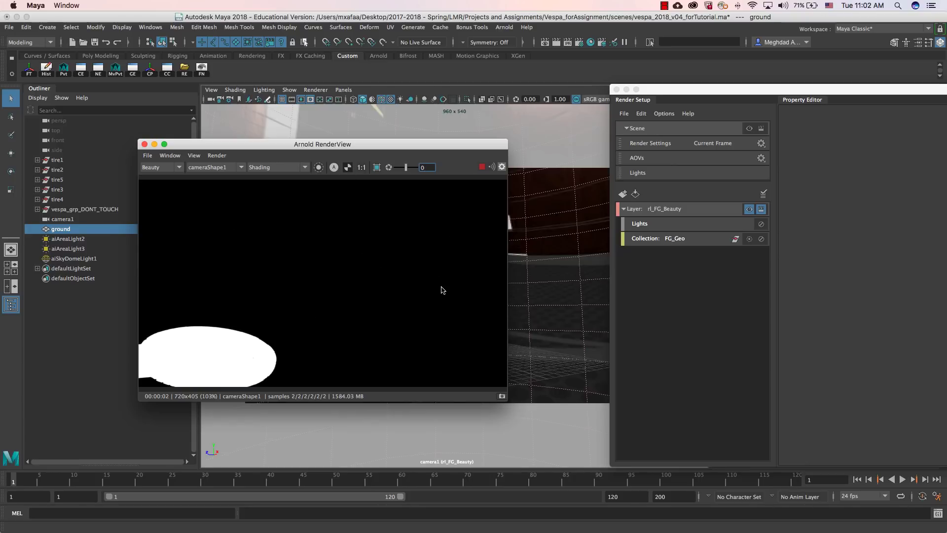
left_click(347, 167)
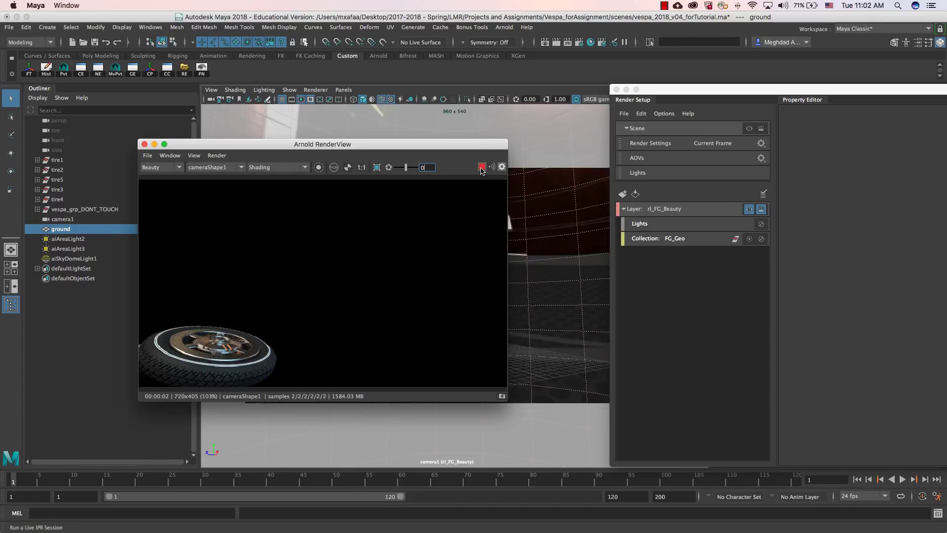
Step: Stop the live IPR session and shift the Arnold RenderView away from the Render Setup window
left_click(482, 169)
left_click_drag(476, 156, 271, 157)
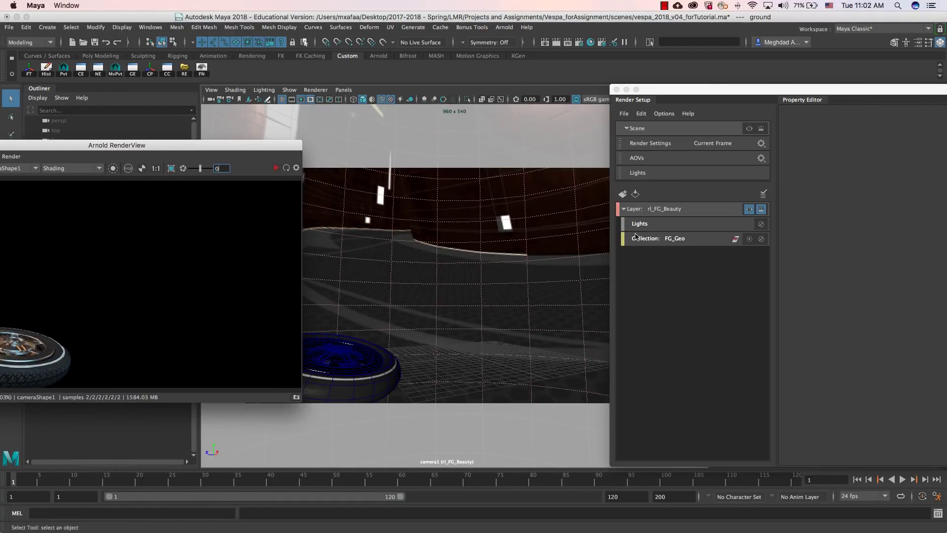
left_click_drag(229, 148, 317, 174)
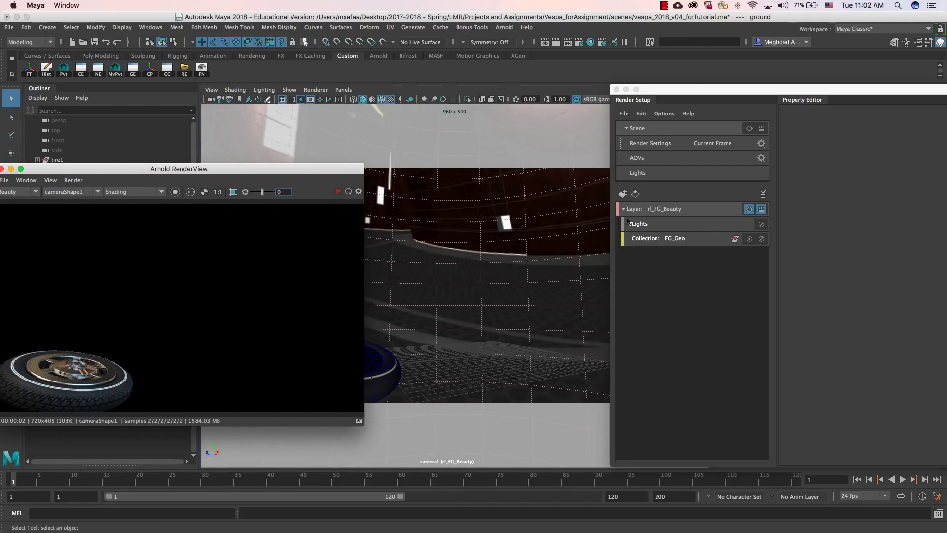
Step: Collapse rl_FG_Beauty and create a new render layer named rl_Vespa_Beauty
left_click(624, 209)
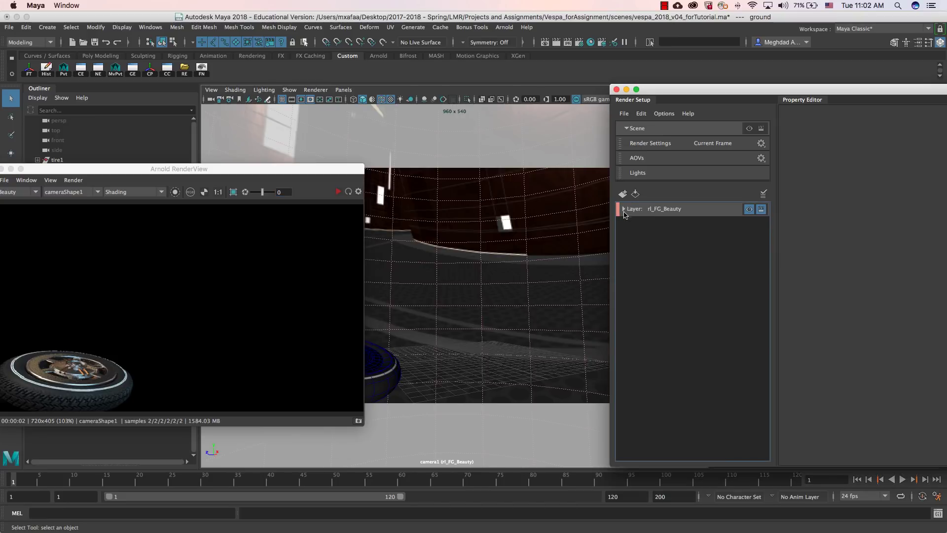
left_click(623, 194)
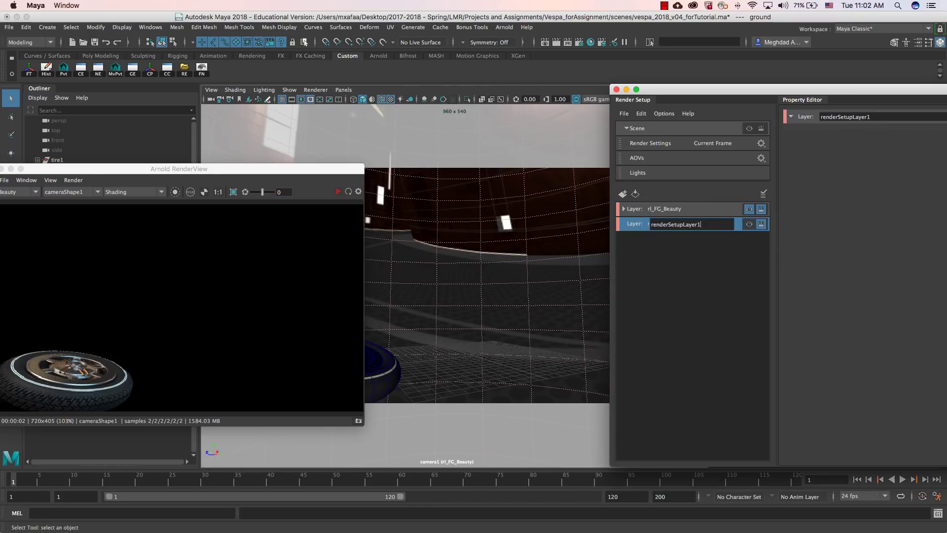
type("rl_Vespa")
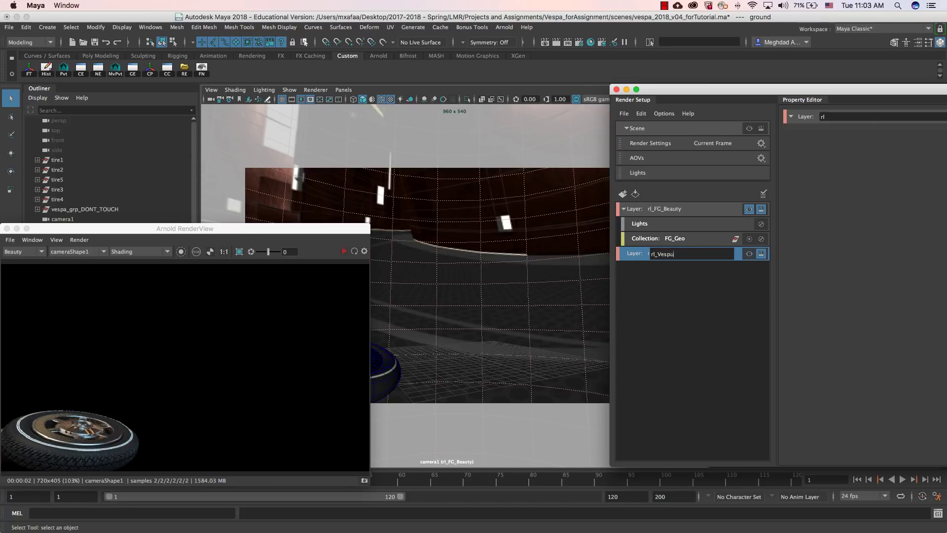
type("_Beauty")
left_click(672, 290)
Step: Create a collection named Vespa_Geo inside the rl_Vespa_Beauty layer
right_click(659, 257)
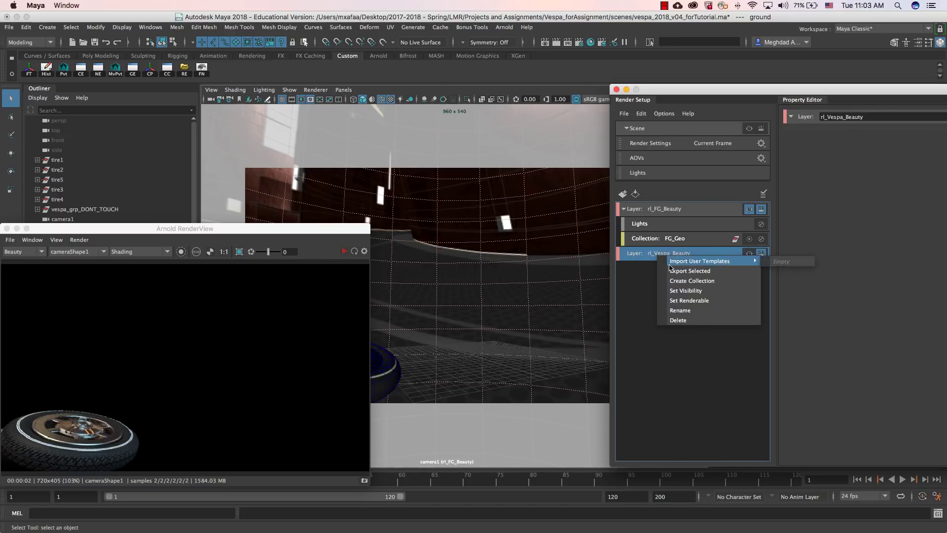
left_click(675, 280)
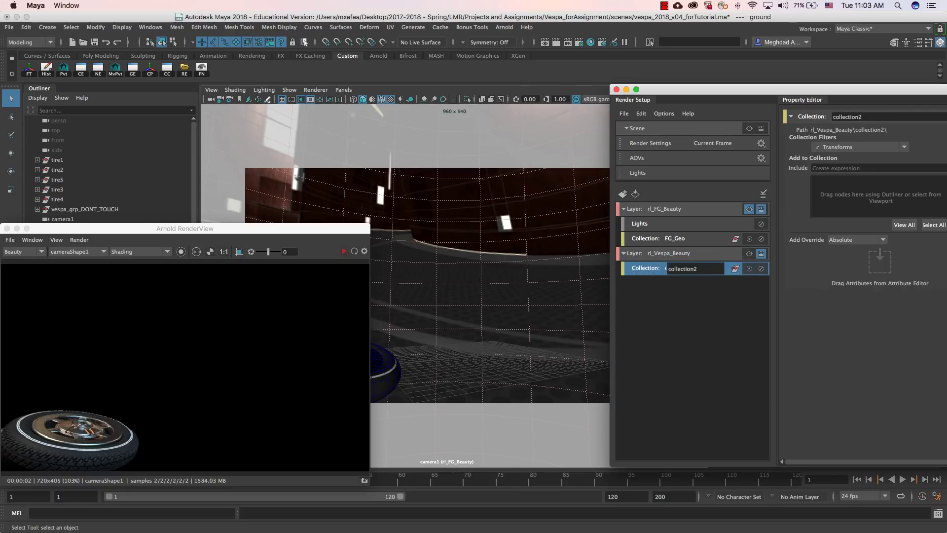
type("Ves")
key("Delete")
type("Geo")
left_click(692, 292)
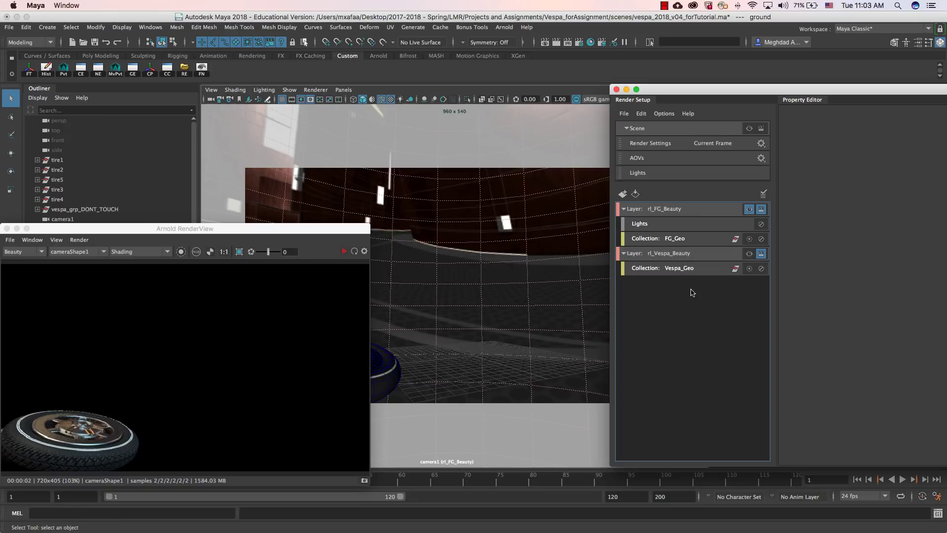
Step: Add the vespa_grp_DONT_TOUCH group to the Vespa_Geo collection
left_click(691, 270)
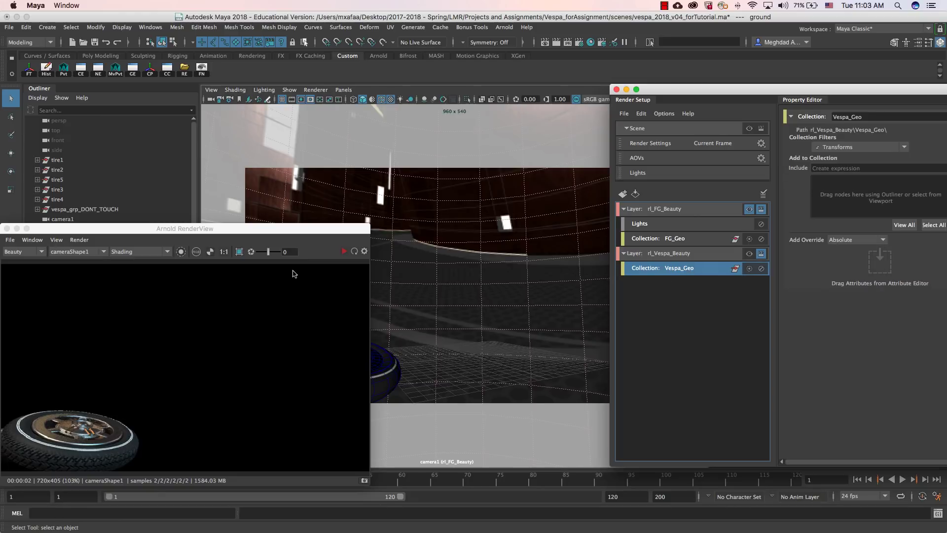
left_click_drag(198, 229, 334, 298)
left_click(77, 209)
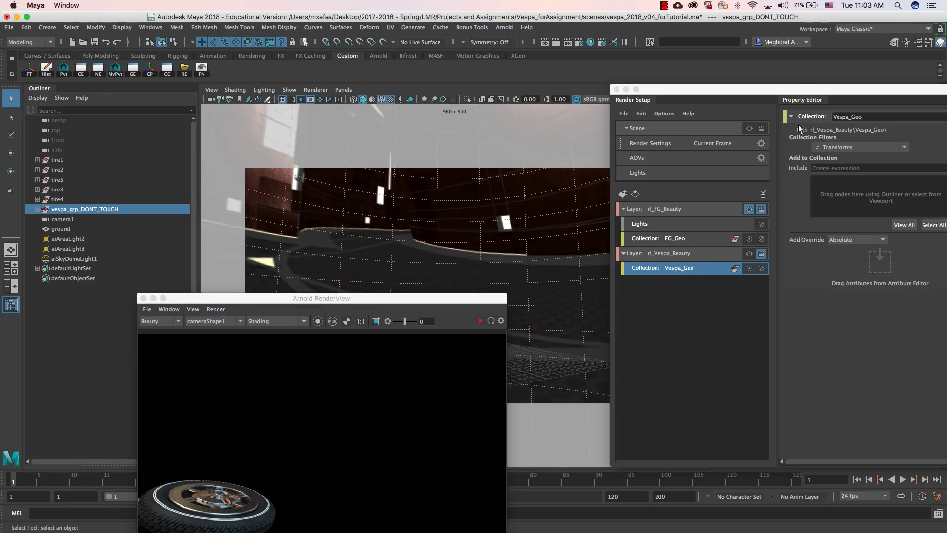
left_click_drag(812, 90, 650, 83)
left_click(799, 175)
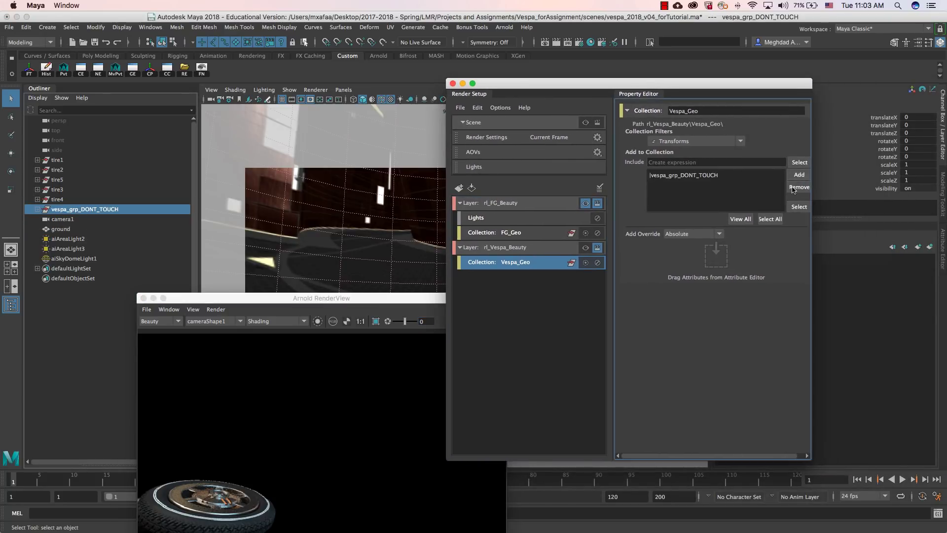
Step: Move the Render Setup window off the camera view and close the Arnold RenderView
left_click_drag(503, 83, 616, 93)
left_click_drag(422, 294, 477, 220)
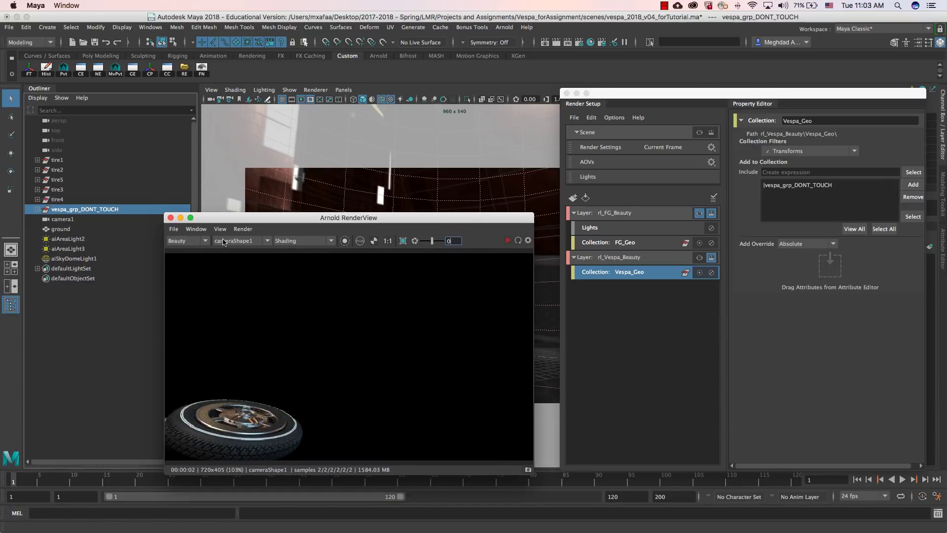
left_click(170, 218)
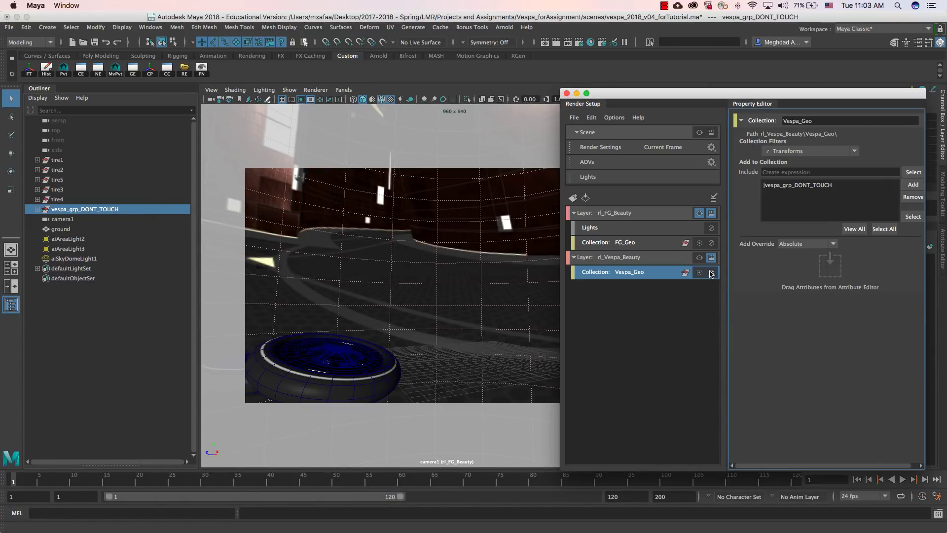
Step: Make rl_Vespa_Beauty the visible layer and add the scene's Lights to it above Vespa_Geo
left_click(699, 257)
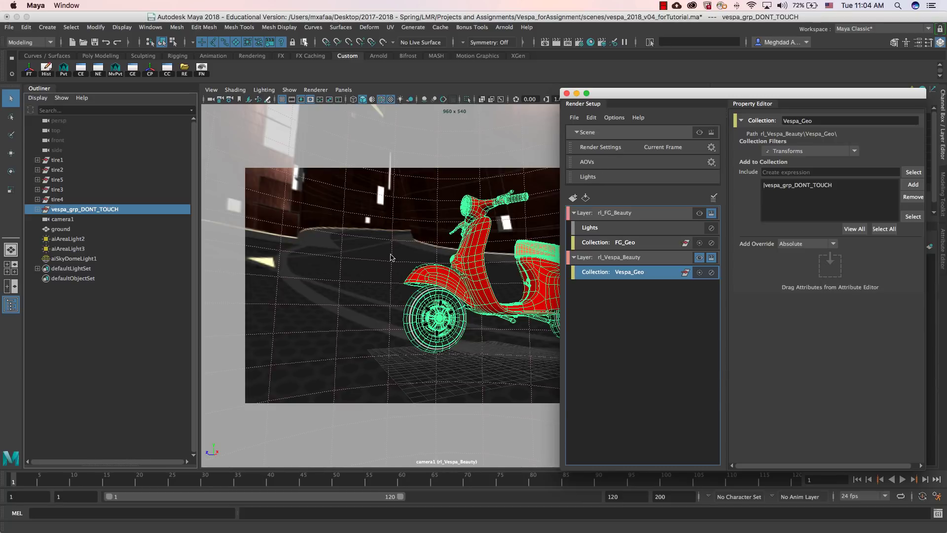
left_click(616, 291)
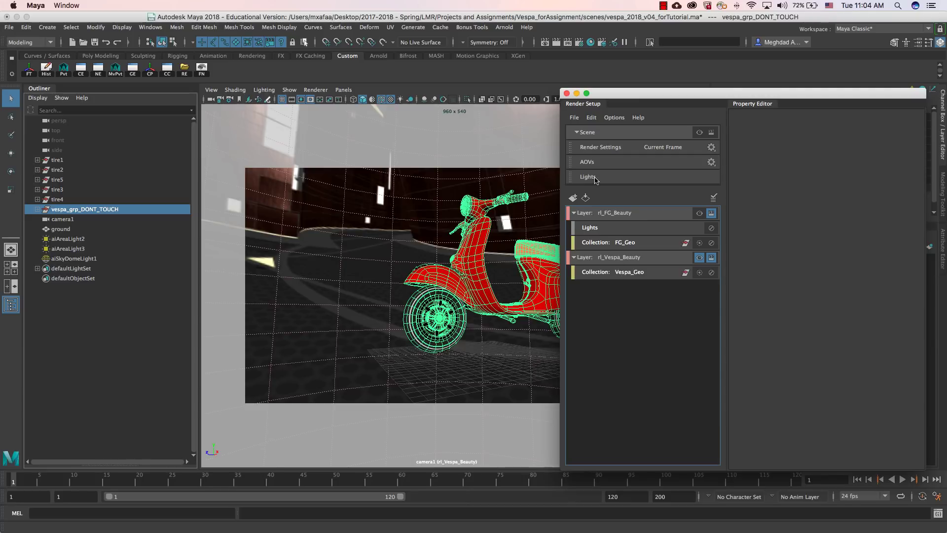
left_click_drag(596, 180, 624, 260)
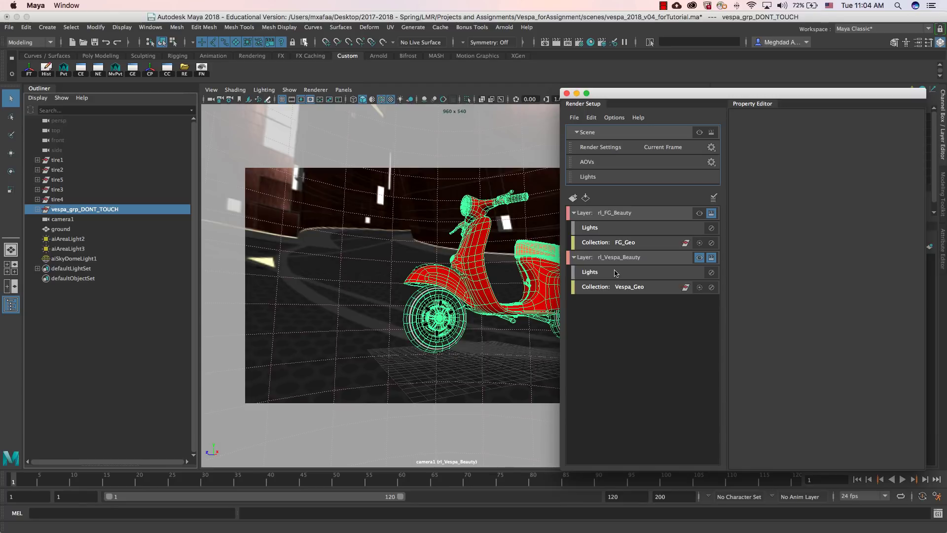
Step: Create a third render layer named rl_BG_Beauty
left_click(572, 198)
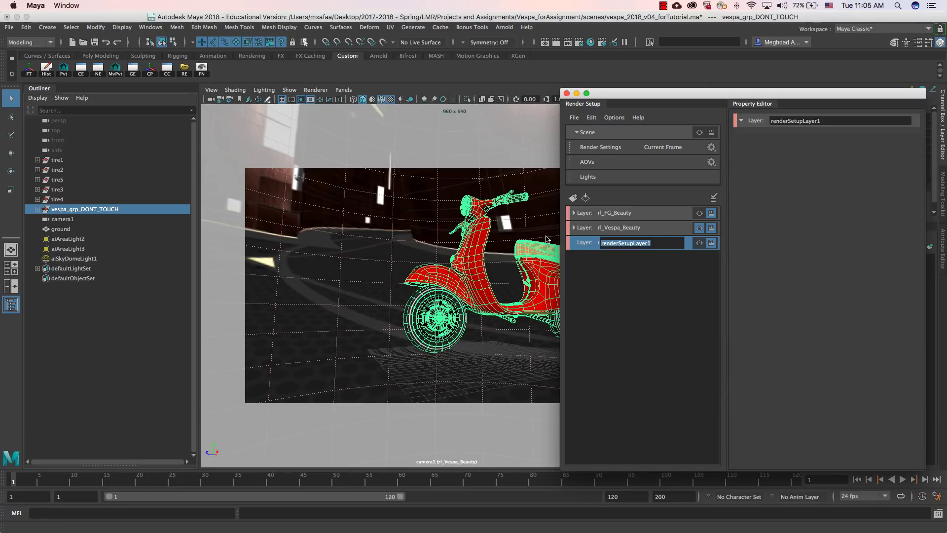
type("rl_BG_Beauty")
key("Return")
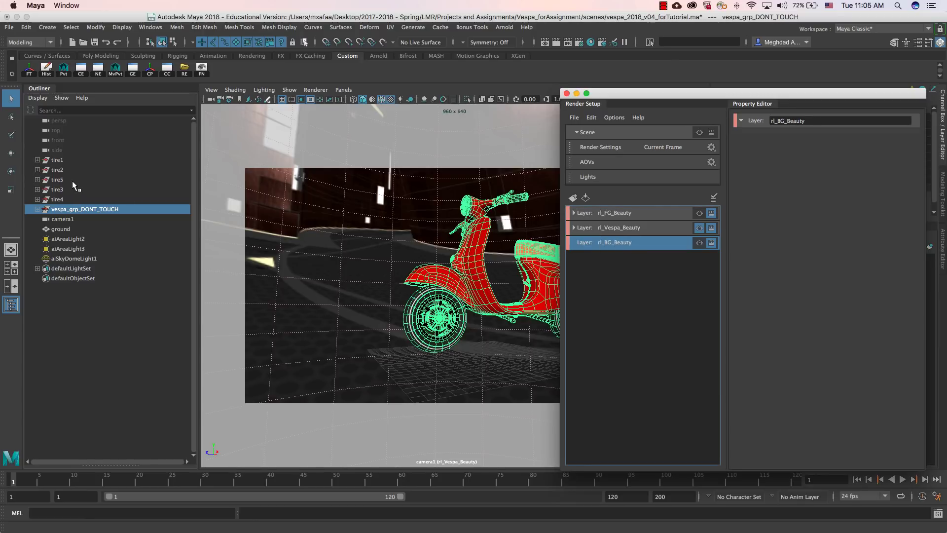
Step: Select tire1, tire2 and tire5 and show the full scene to check them in the camera view
left_click(57, 180)
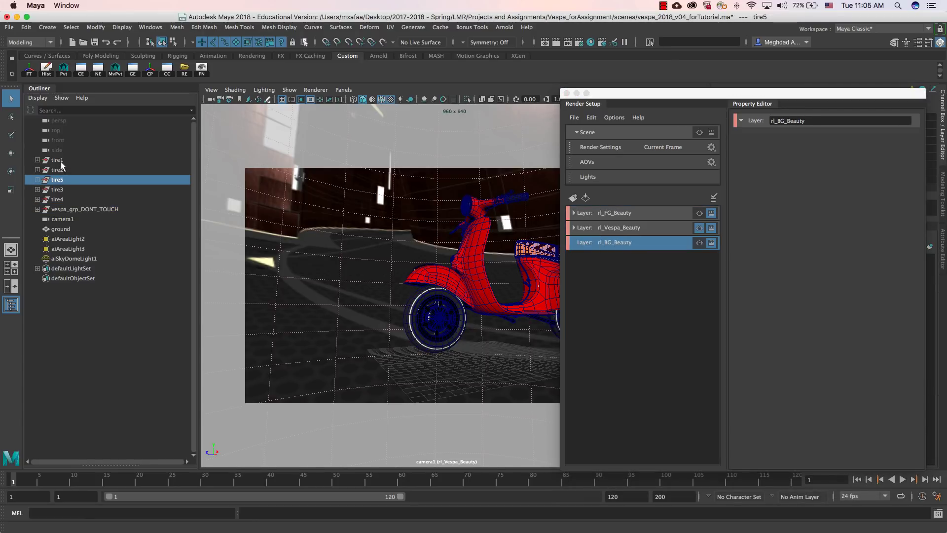
left_click(58, 160, "shift")
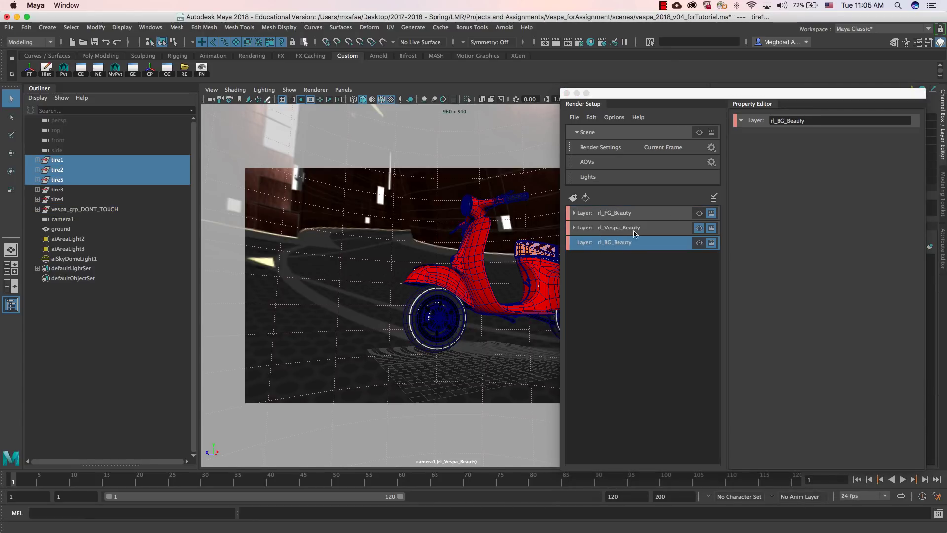
left_click(698, 133)
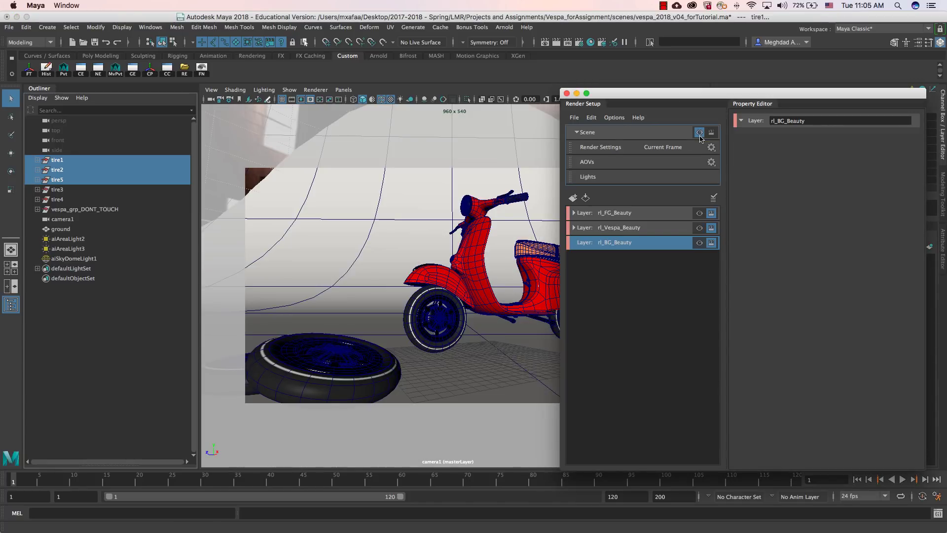
left_click_drag(665, 99, 737, 103)
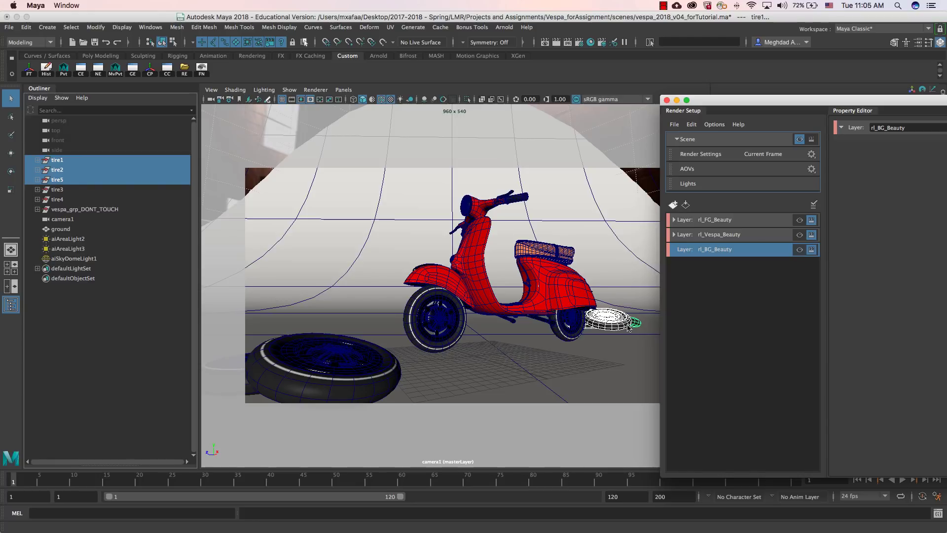
Step: Create a BG_Geo collection in rl_BG_Beauty and add the selected tire1, tire2 and tire5 to it
right_click(712, 254)
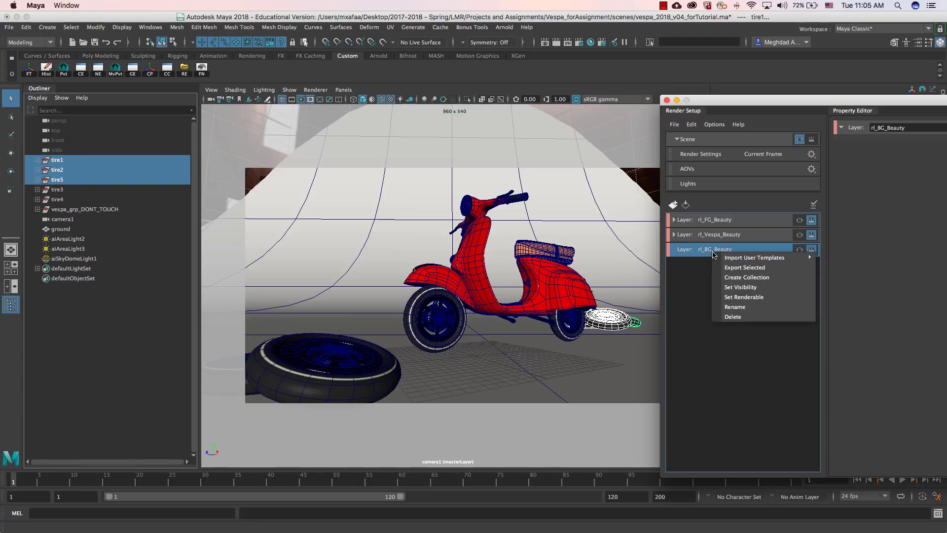
left_click(730, 277)
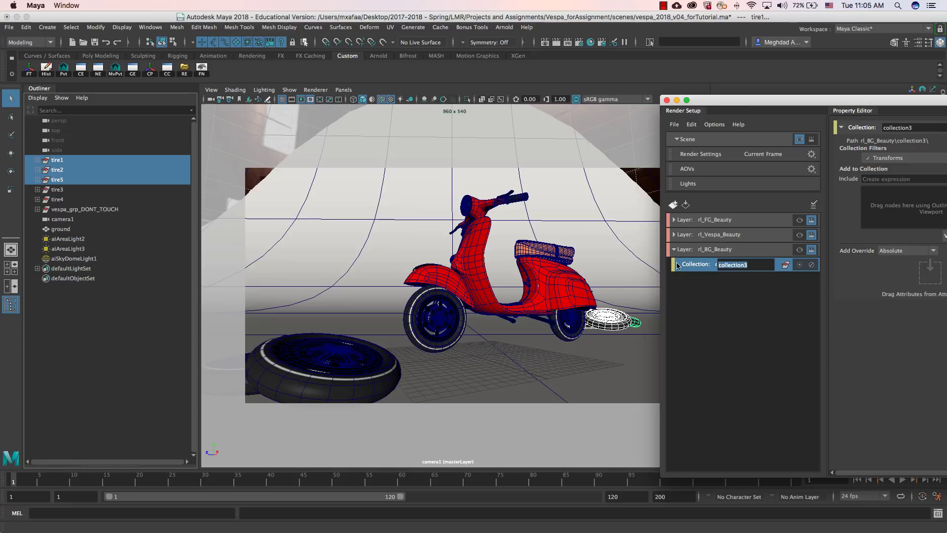
type("BG_Geo")
key("Return")
left_click_drag(789, 103, 558, 101)
left_click(782, 190)
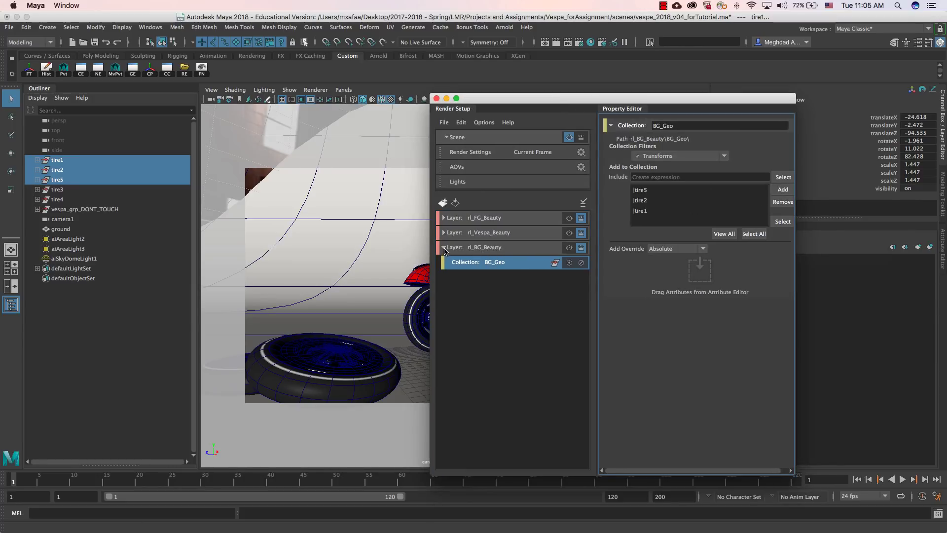
Step: Make rl_BG_Beauty the visible layer and add the scene's Lights to it, leaving the layer collapsed
left_click(569, 247)
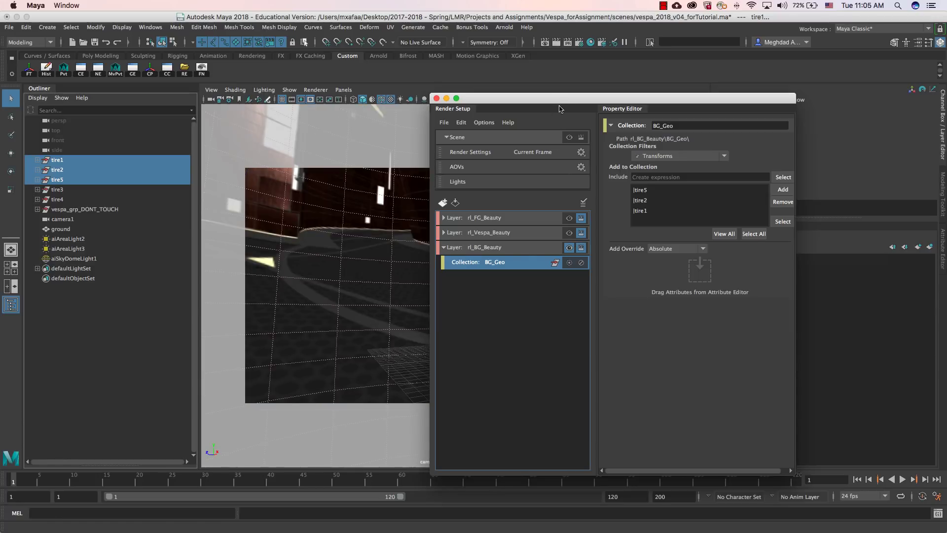
left_click_drag(573, 100, 756, 108)
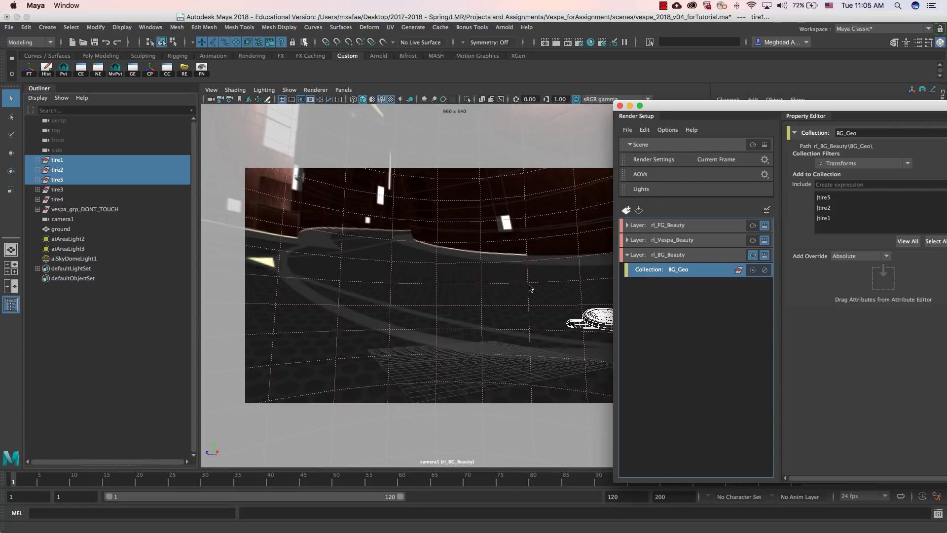
left_click_drag(646, 190, 672, 258)
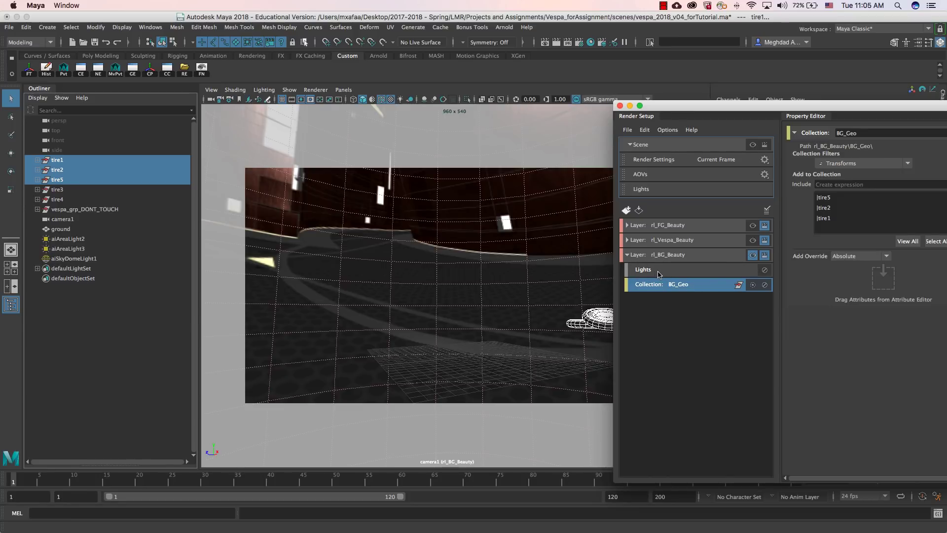
left_click(627, 255)
Step: Create a fourth render layer named rl_Set
left_click_drag(808, 109, 736, 125)
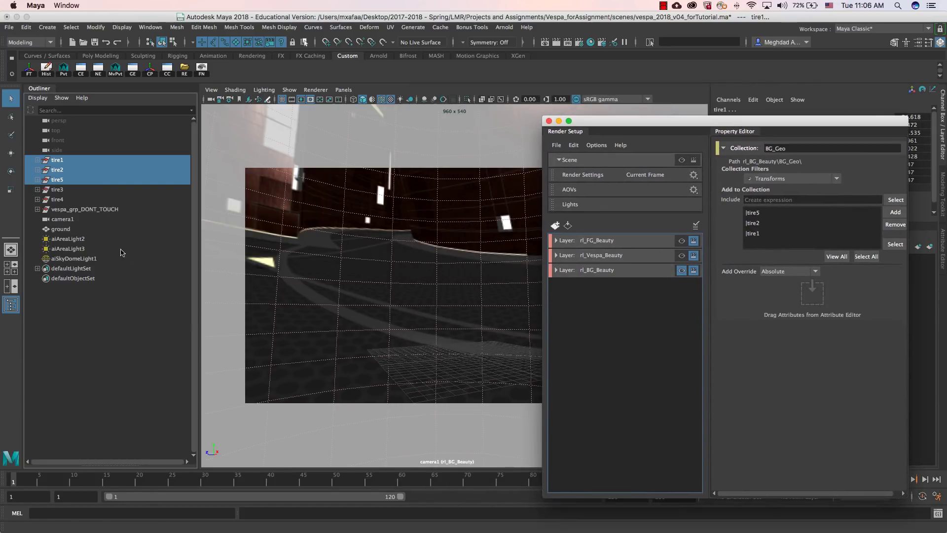
left_click(555, 225)
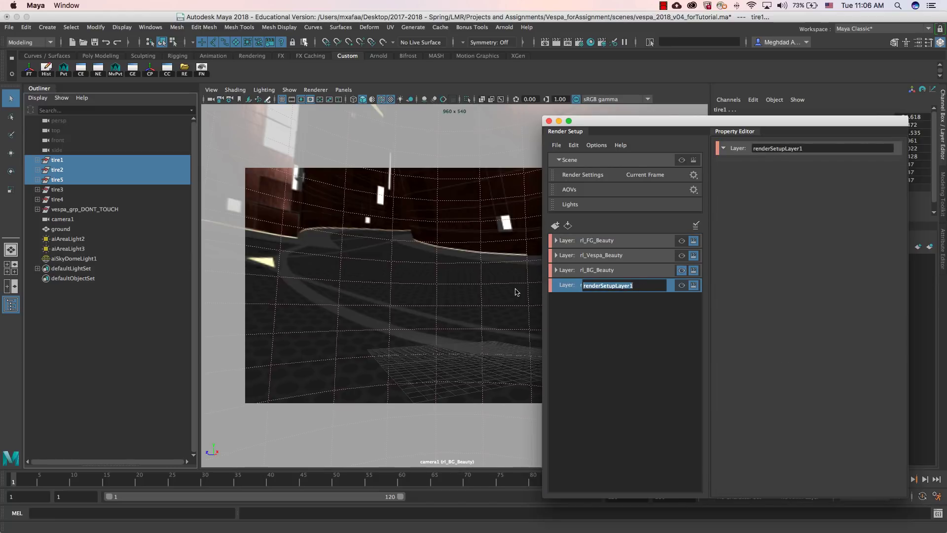
type("Set")
key("Return")
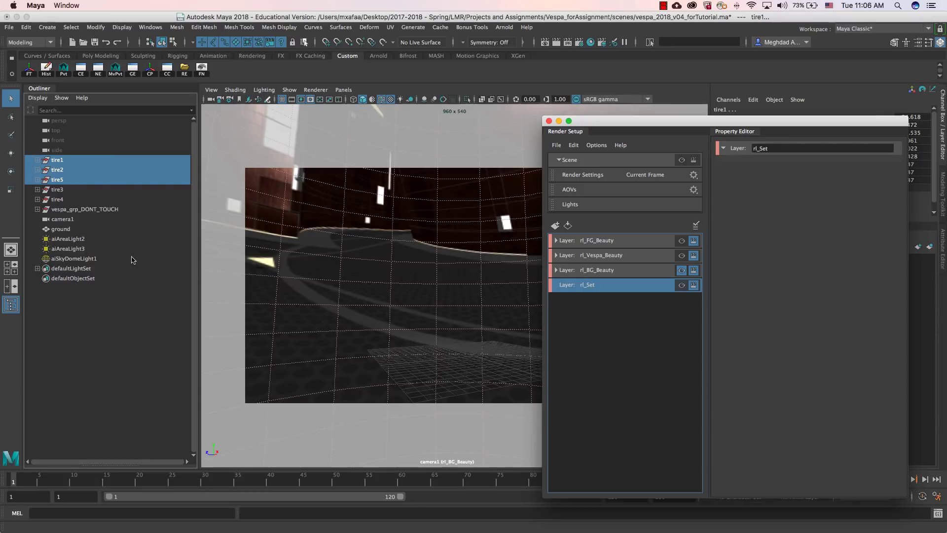
Step: Create a Set_Geo collection in the rl_Set layer and add the ground object to it
left_click(67, 232)
right_click(593, 286)
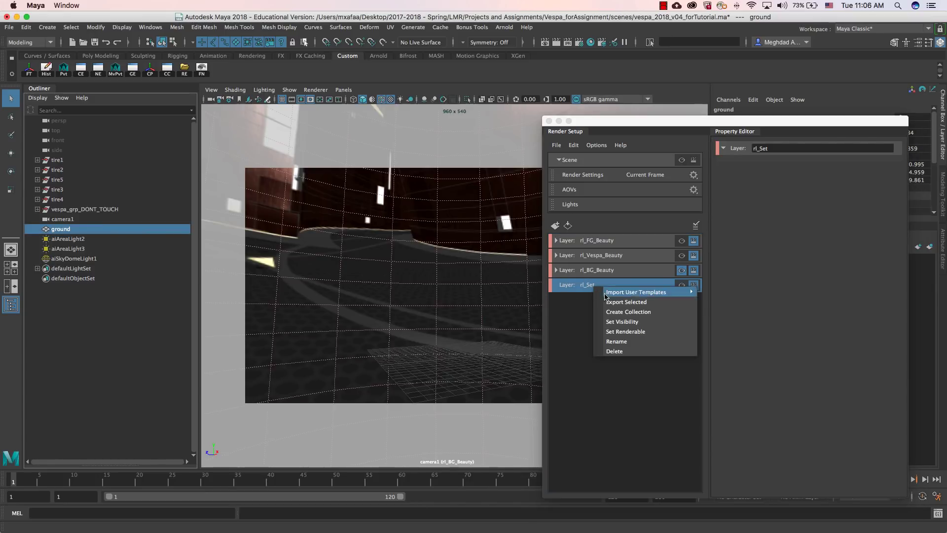
left_click(617, 312)
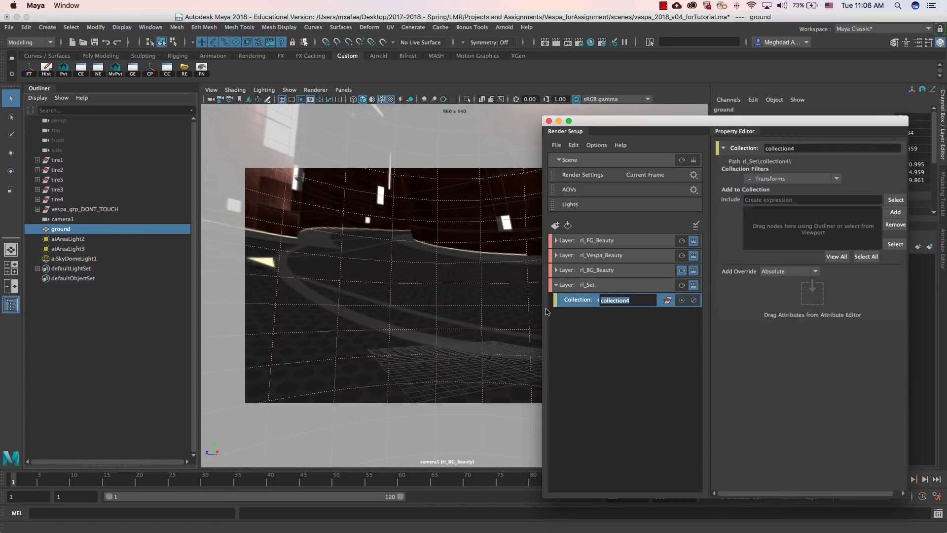
type("Ge")
type("Ge")
key("Return")
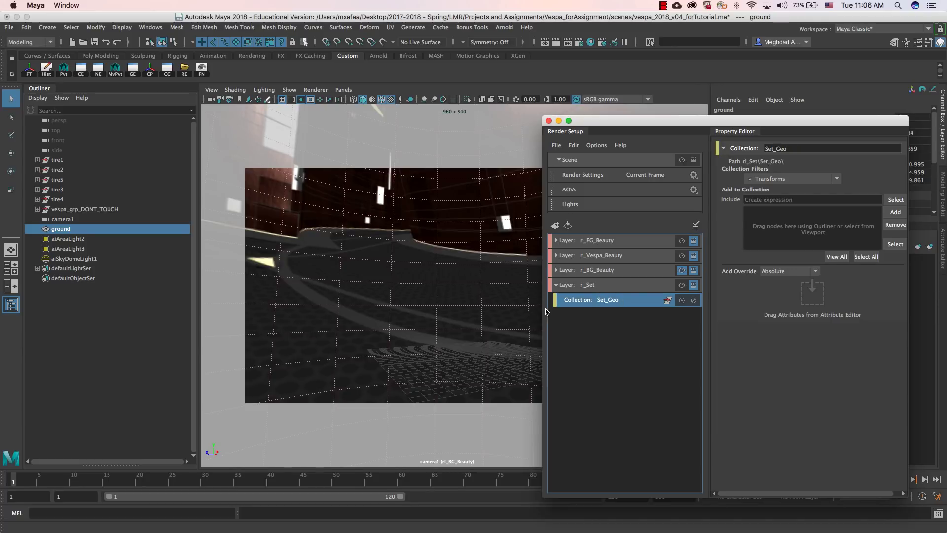
left_click(896, 213)
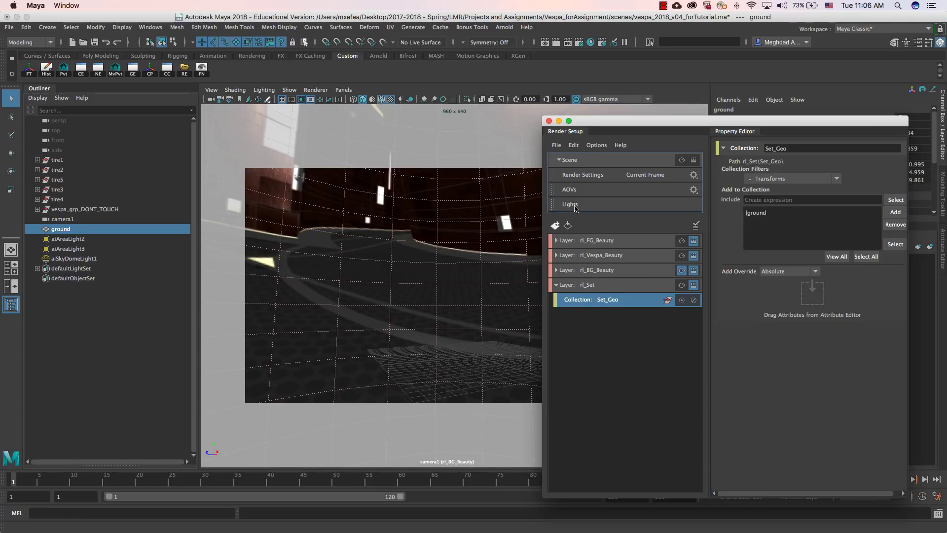
Step: Add the scene's Lights to rl_Set and make it the visible layer
left_click_drag(575, 207, 591, 294)
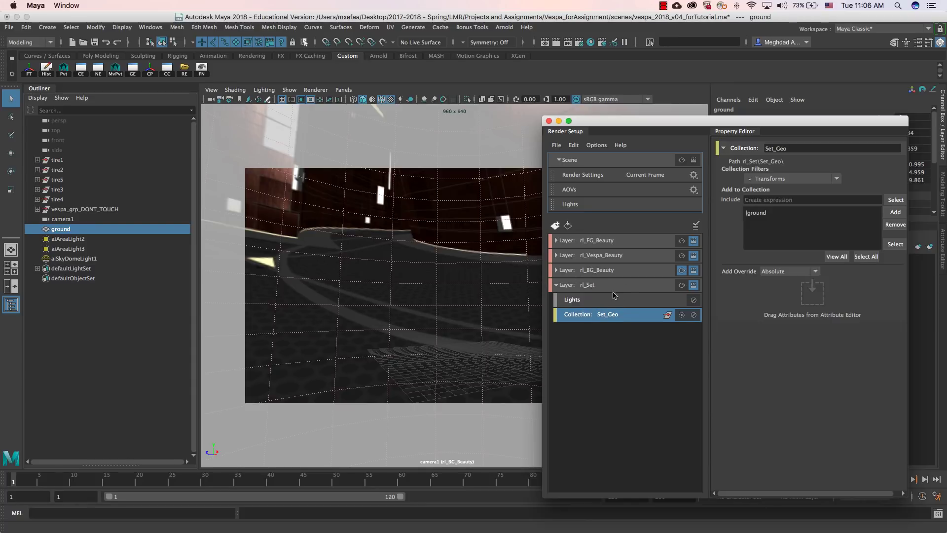
left_click(681, 285)
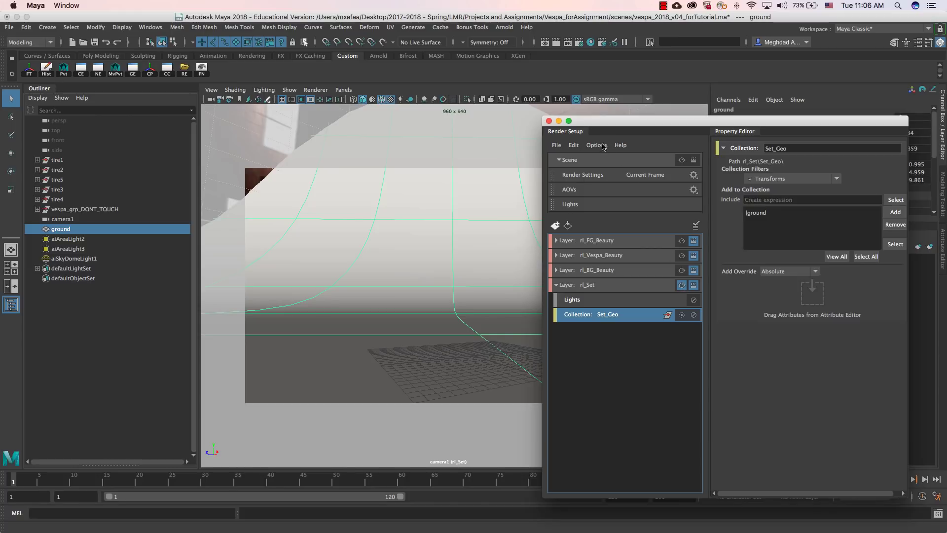
Step: Open the Arnold RenderView and render the rl_Set layer to preview the ground
left_click_drag(602, 123, 653, 131)
left_click(504, 27)
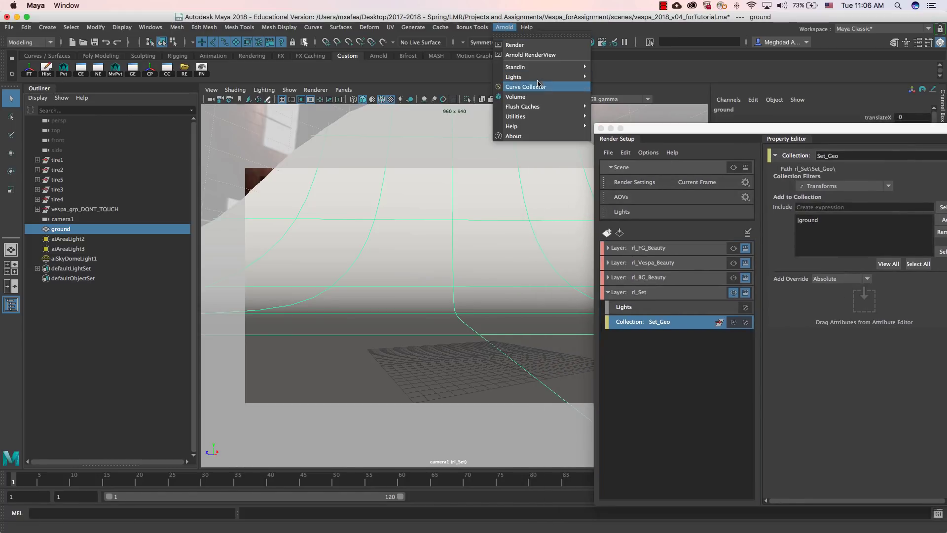
left_click(540, 57)
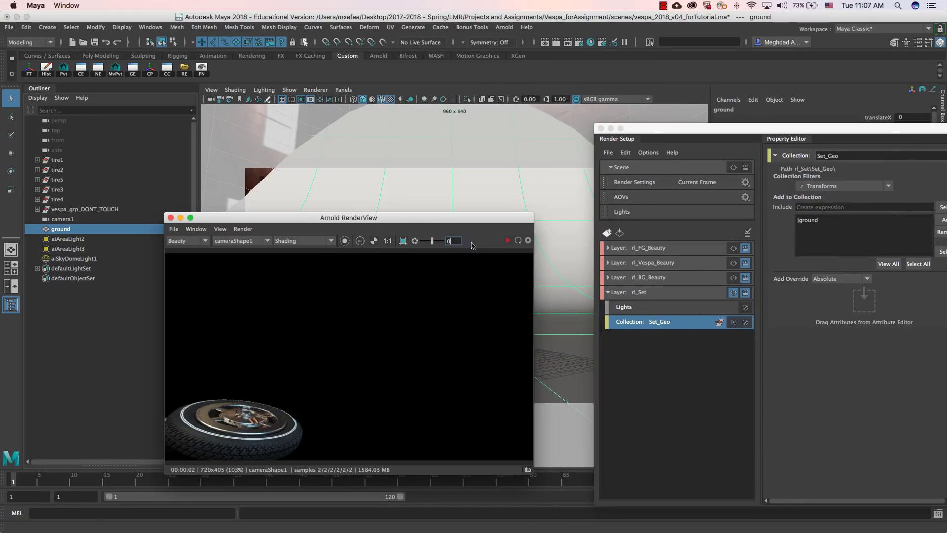
left_click(507, 240)
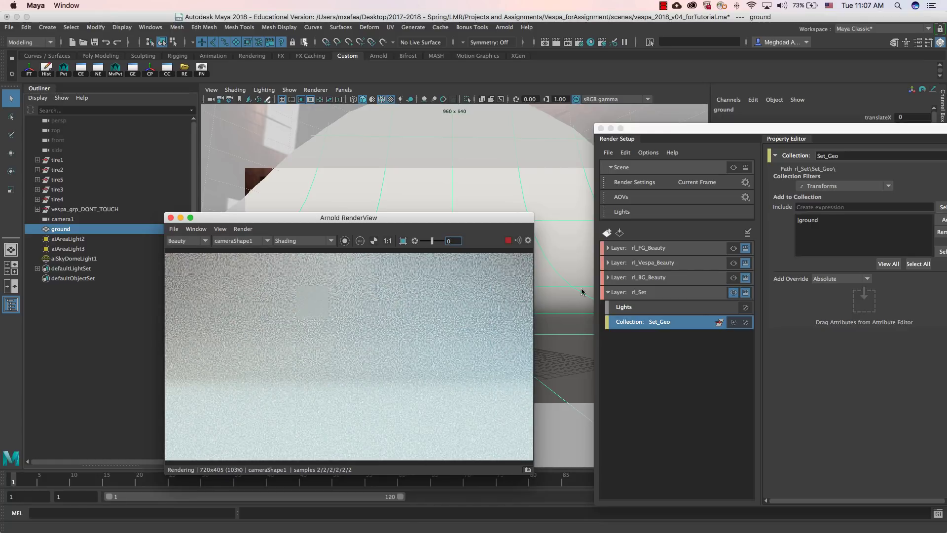
Step: Save the scene as vespa_2018_v04_forTutorial_02 in the scenes folder of the Vespa_forAssignment project
left_click(9, 28)
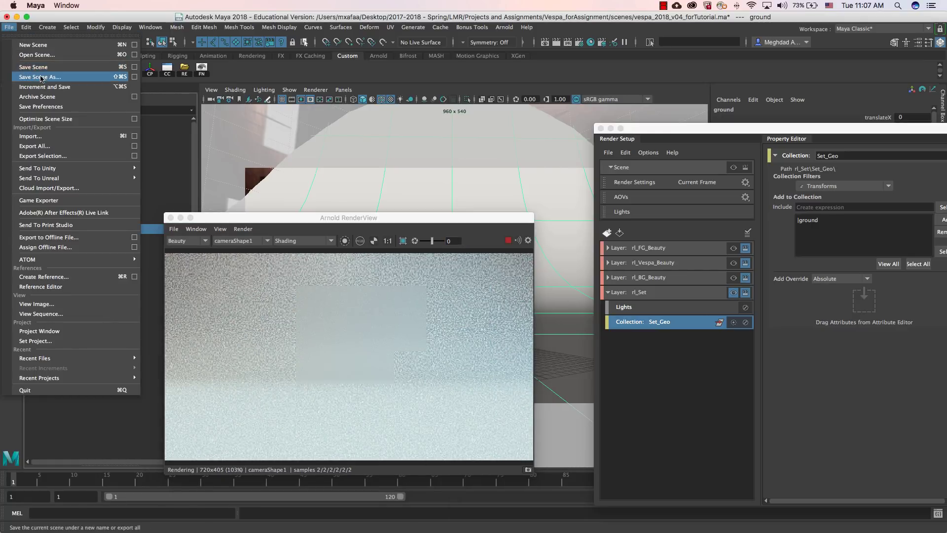
left_click(34, 76)
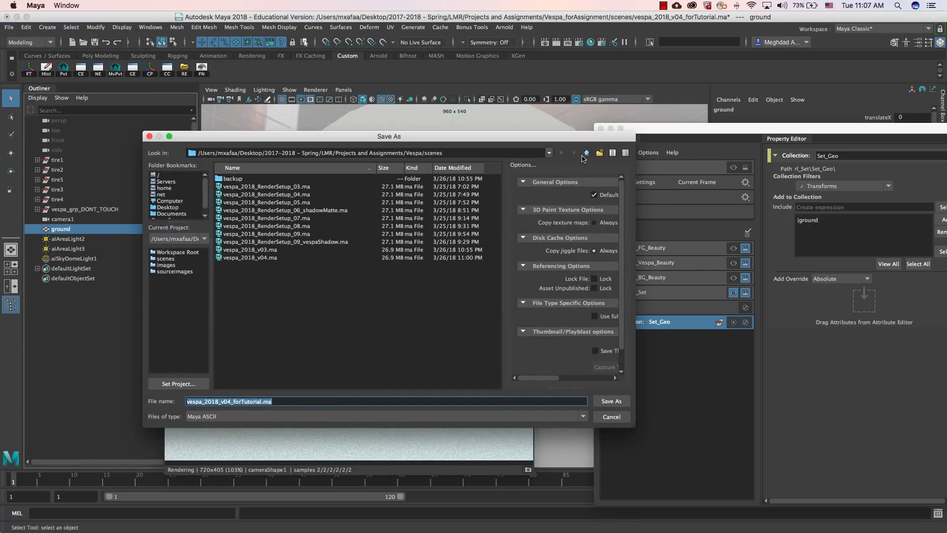
left_click(586, 152)
left_click(586, 152)
double_click(261, 194)
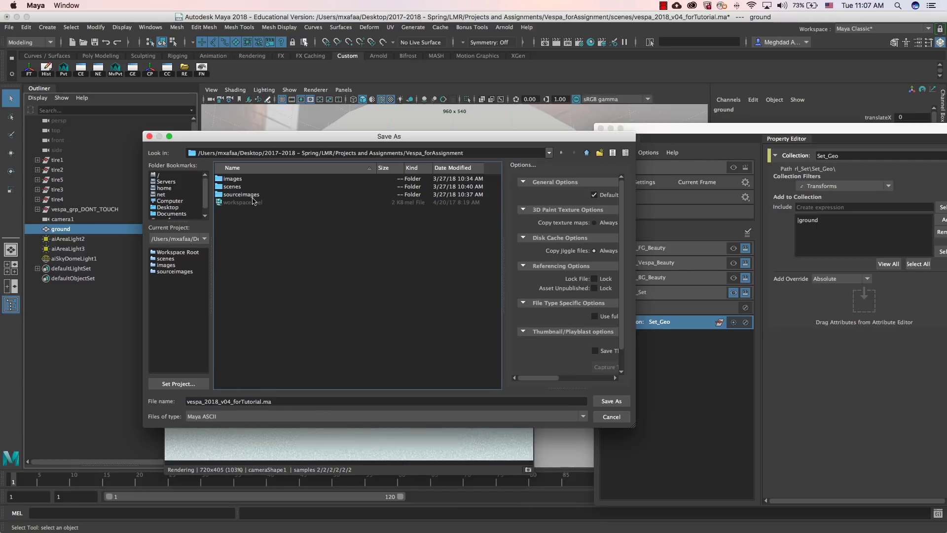
double_click(236, 187)
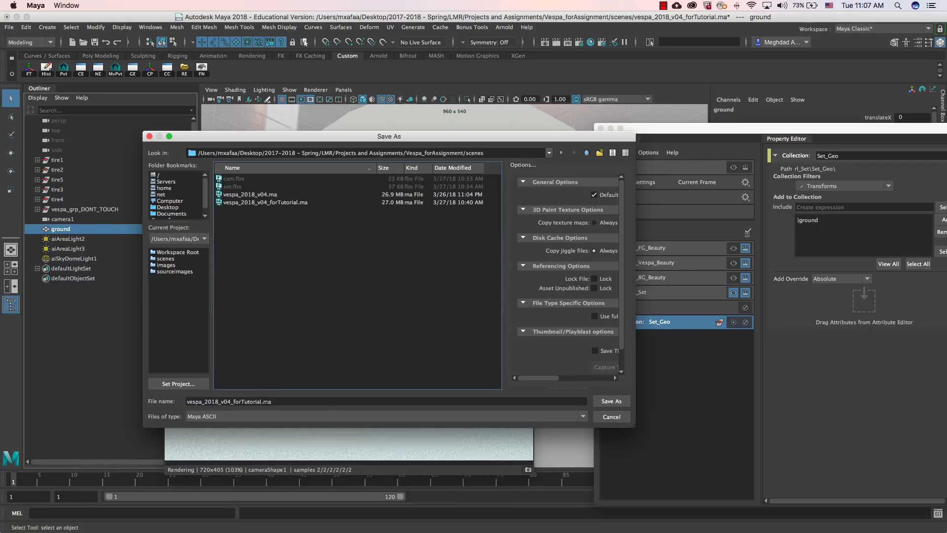
left_click(269, 402)
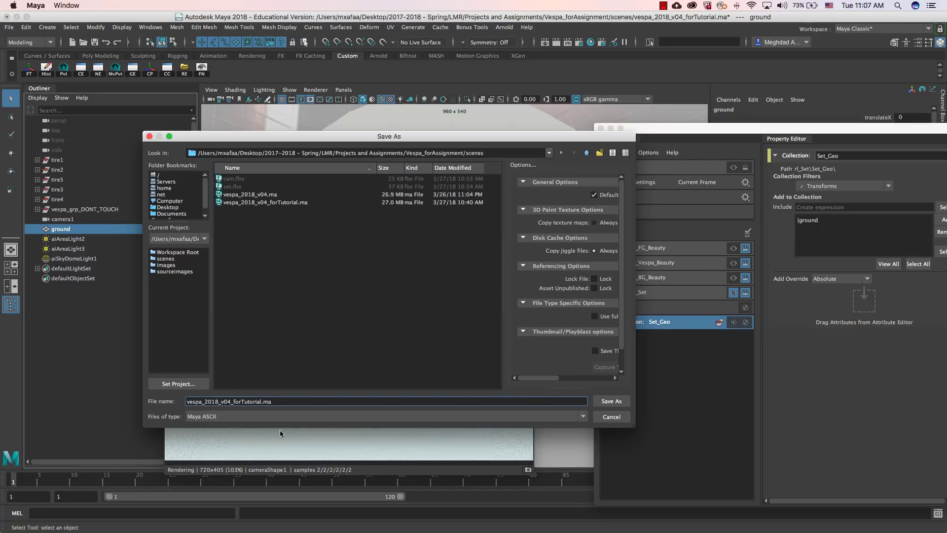
type("_02")
key("Return")
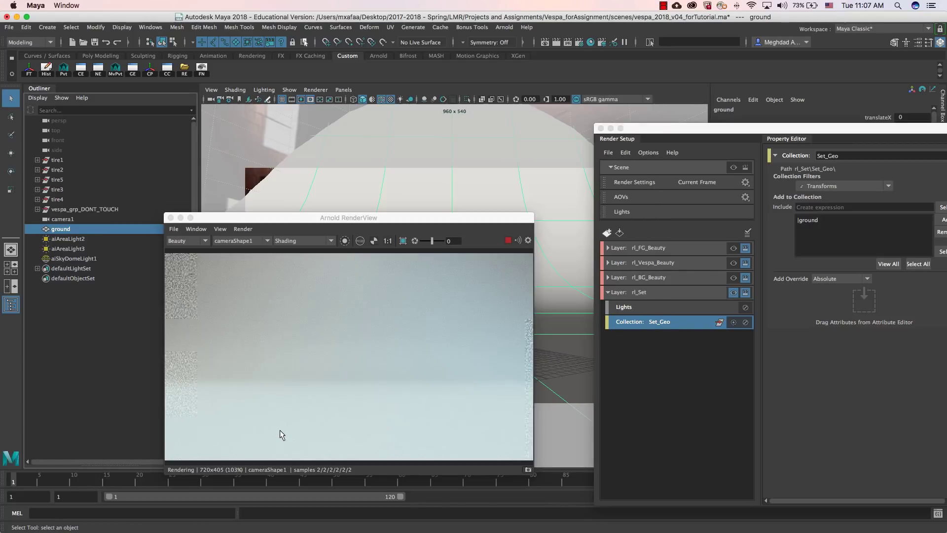
Step: Preview rl_BG_Beauty and rl_Vespa_Beauty in the render view, checking the alpha channel of each
left_click(733, 278)
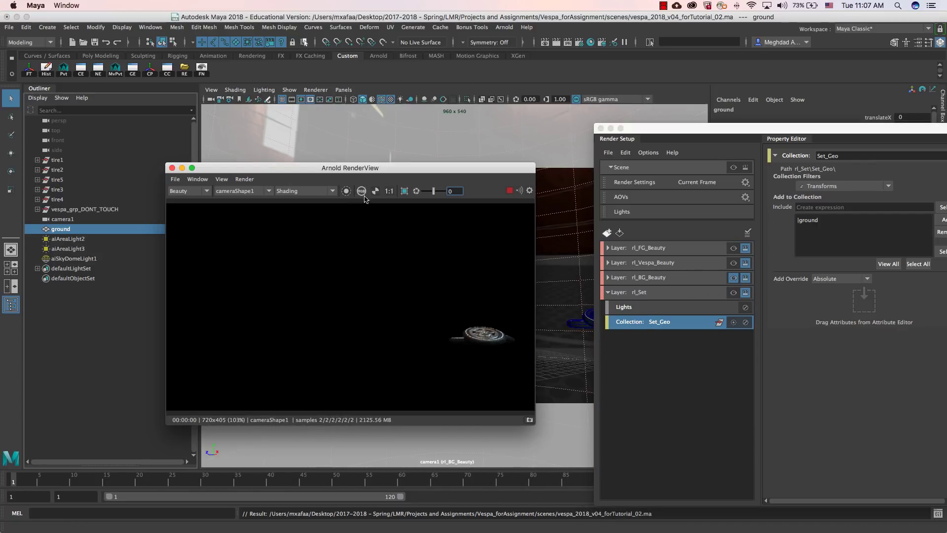
left_click(375, 192)
left_click(375, 192)
left_click(732, 266)
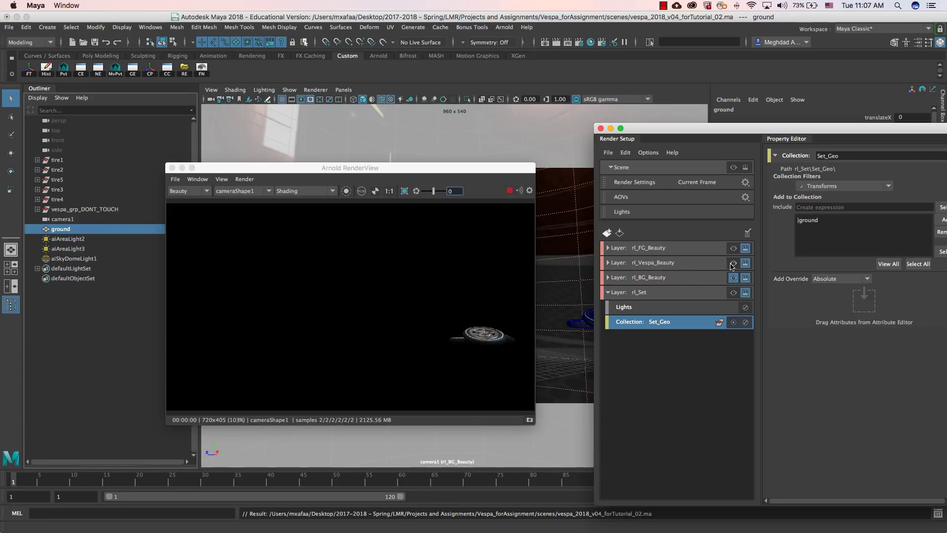
left_click(732, 264)
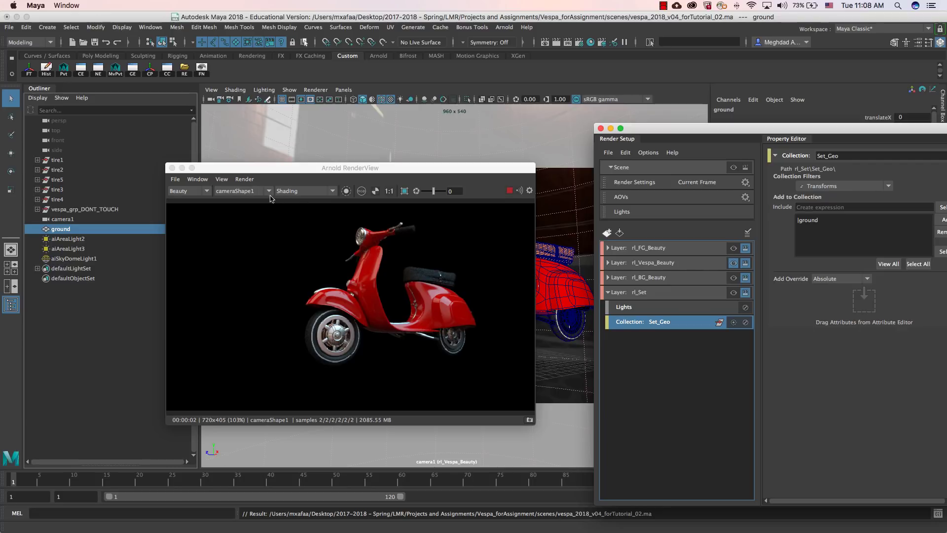
left_click(376, 192)
left_click(377, 192)
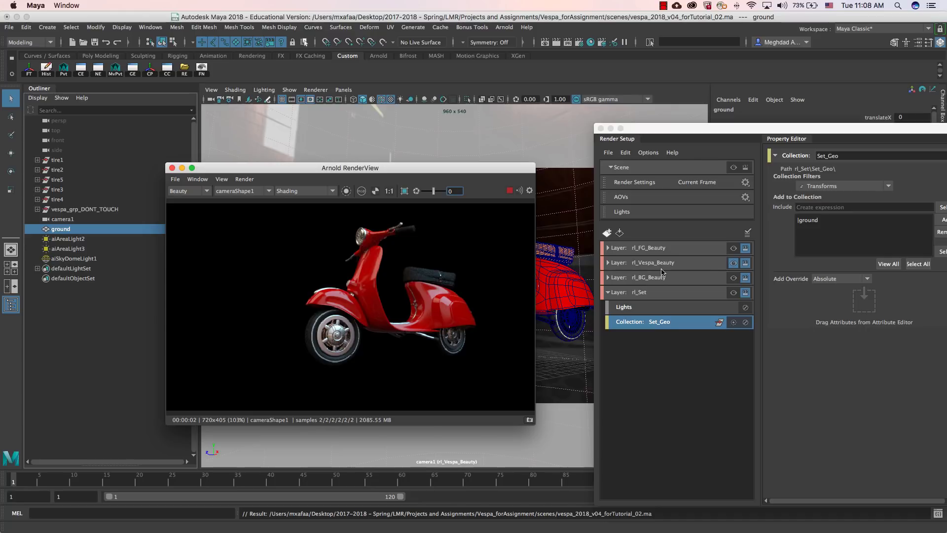
Step: Collapse the rl_Set layer and place the render view and Render Setup windows side by side
left_click(608, 293)
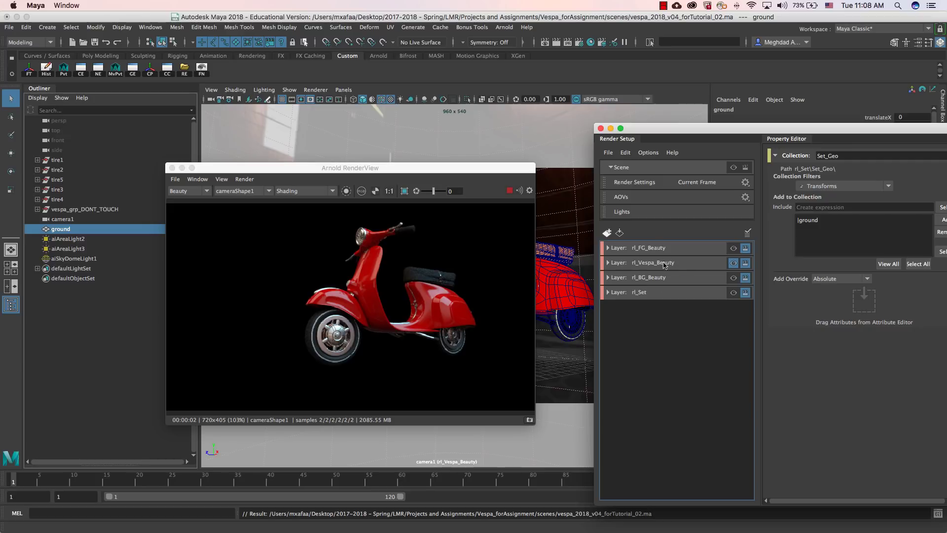
left_click_drag(651, 135, 599, 128)
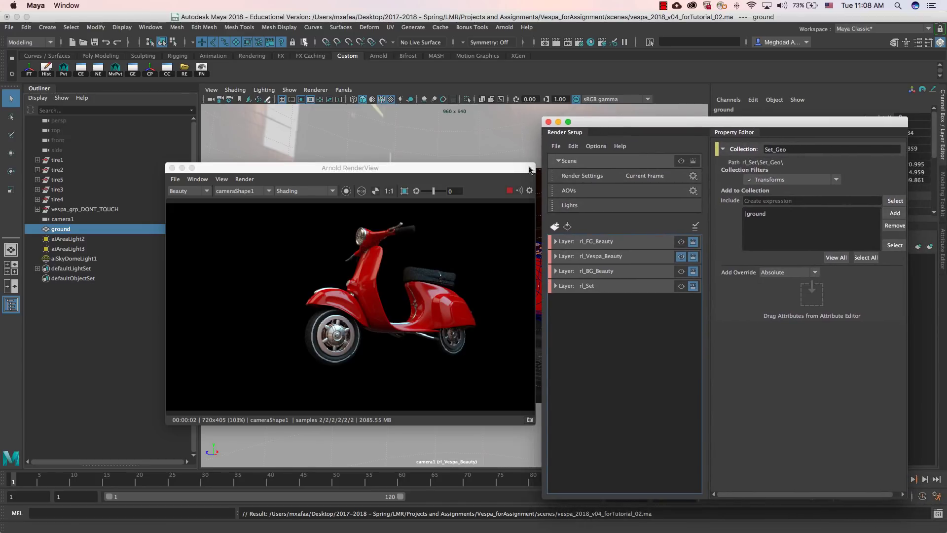
left_click_drag(500, 170, 469, 168)
left_click_drag(663, 124, 622, 113)
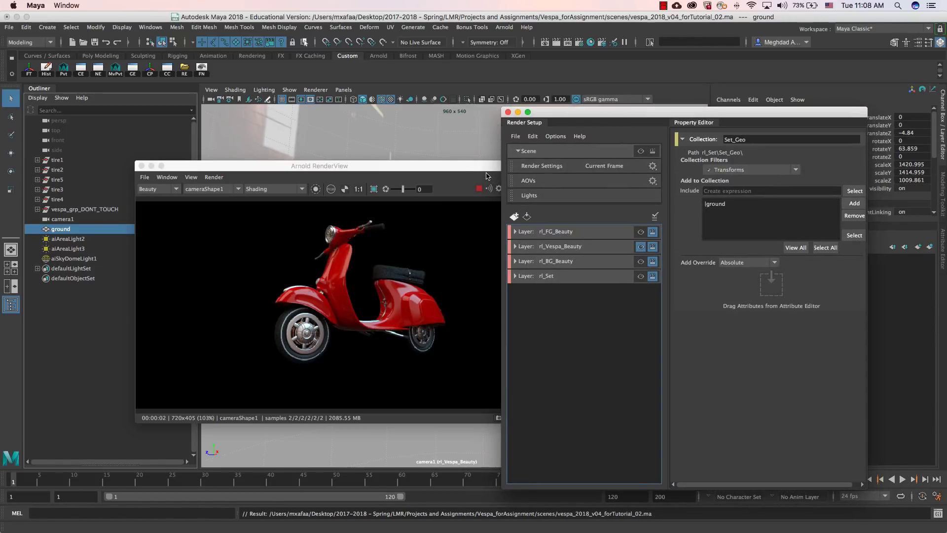
left_click_drag(488, 166, 452, 165)
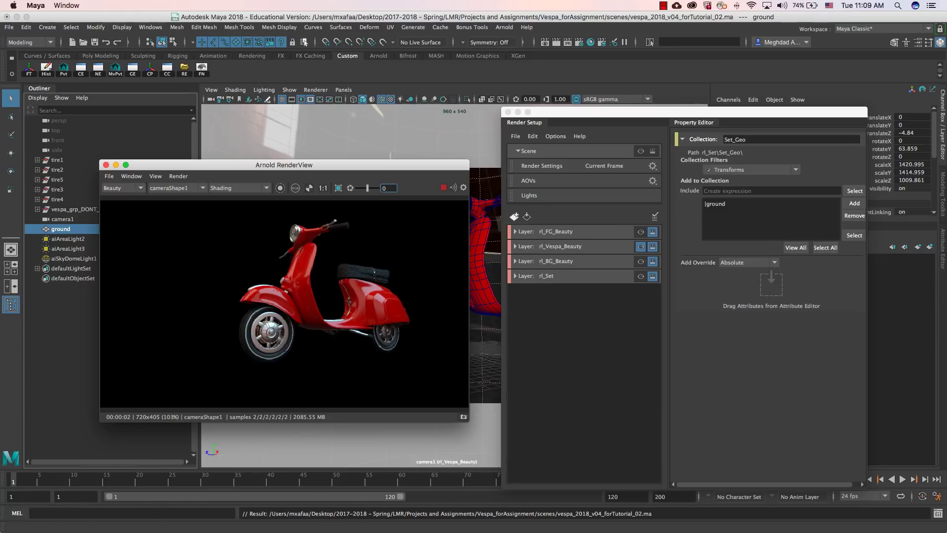
Step: Create a fifth render layer named rl_FG_Shadow
key("super+Tab")
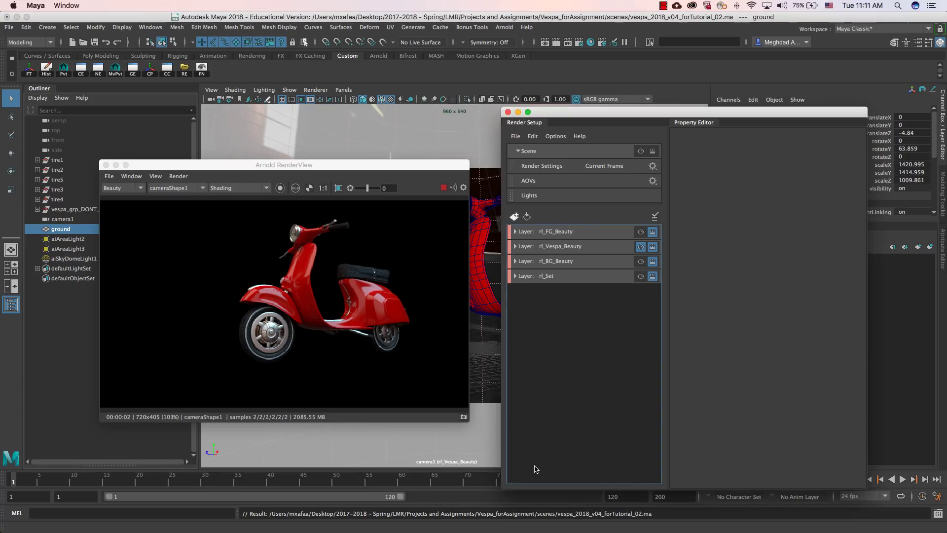
left_click(514, 216)
key("super+a")
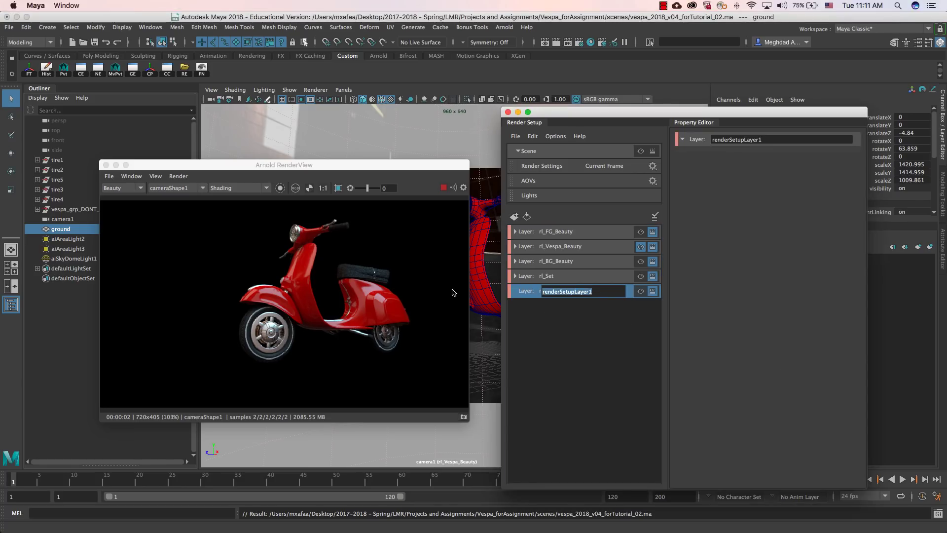
type("rl_FG_Shadow")
key("Return")
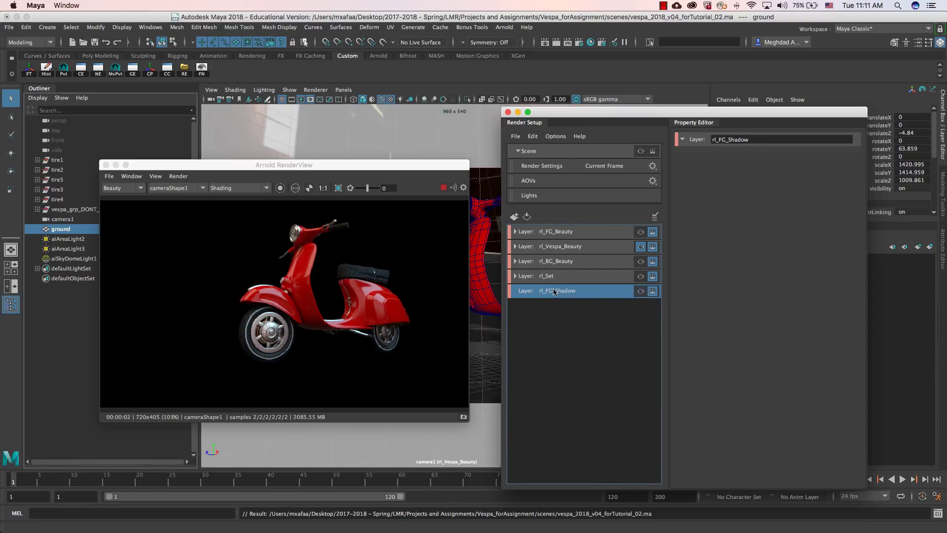
Step: Move the two floating windows apart and add the scene's Lights to the rl_FG_Shadow layer
left_click_drag(429, 166, 350, 163)
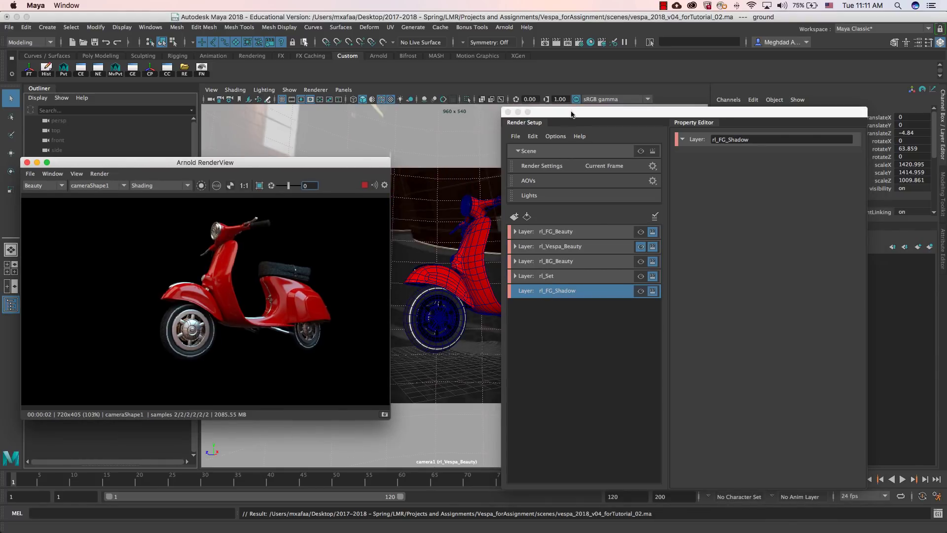
left_click_drag(572, 112, 648, 109)
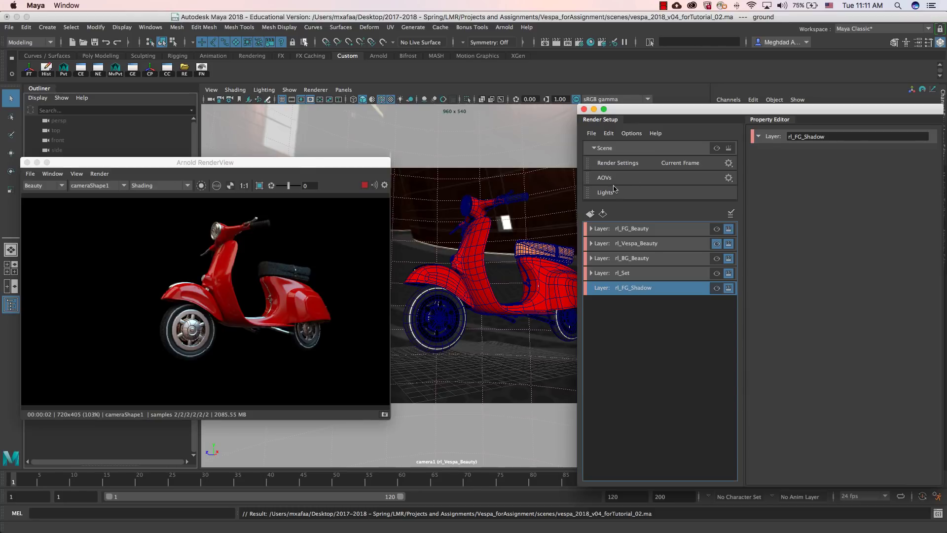
left_click_drag(611, 192, 624, 291)
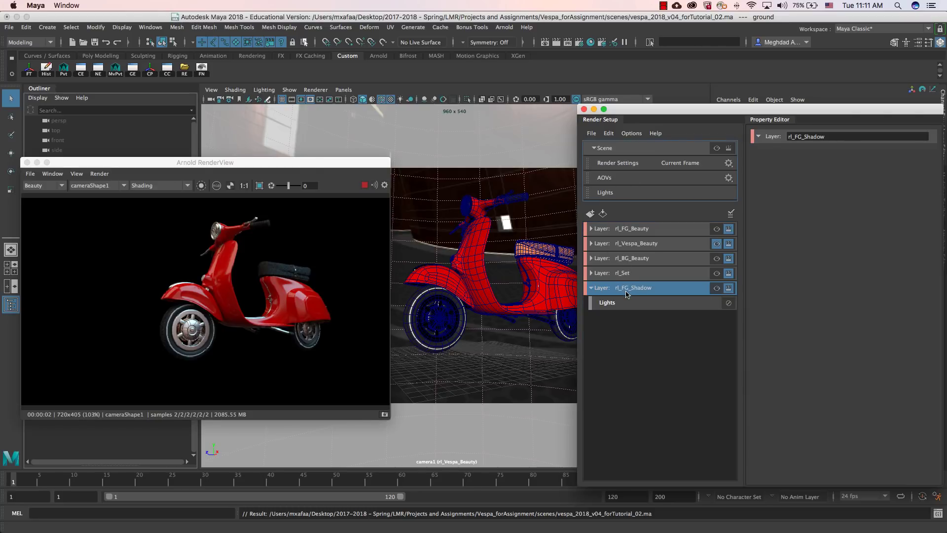
Step: Create a collection named FG_Geos in the rl_FG_Shadow layer
right_click(627, 291)
left_click(652, 316)
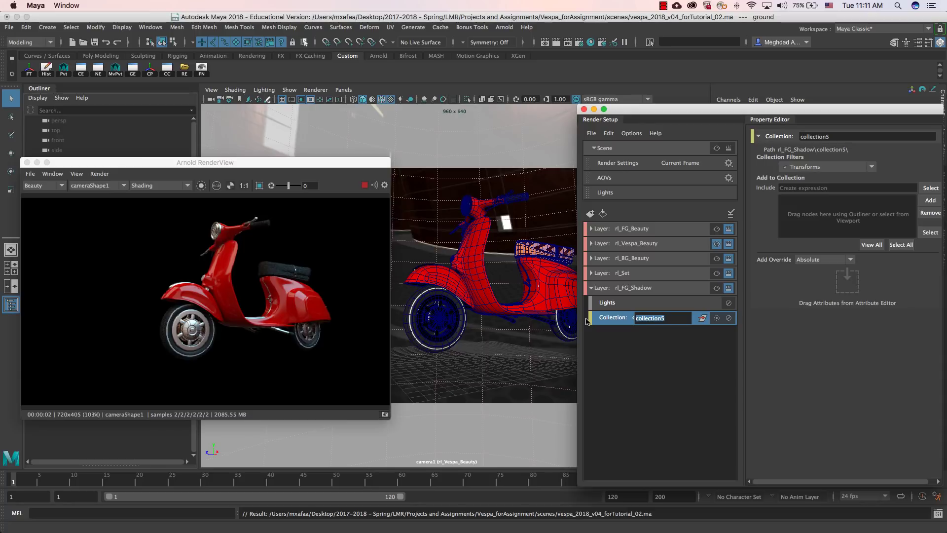
type("FG_Geos")
key("Return")
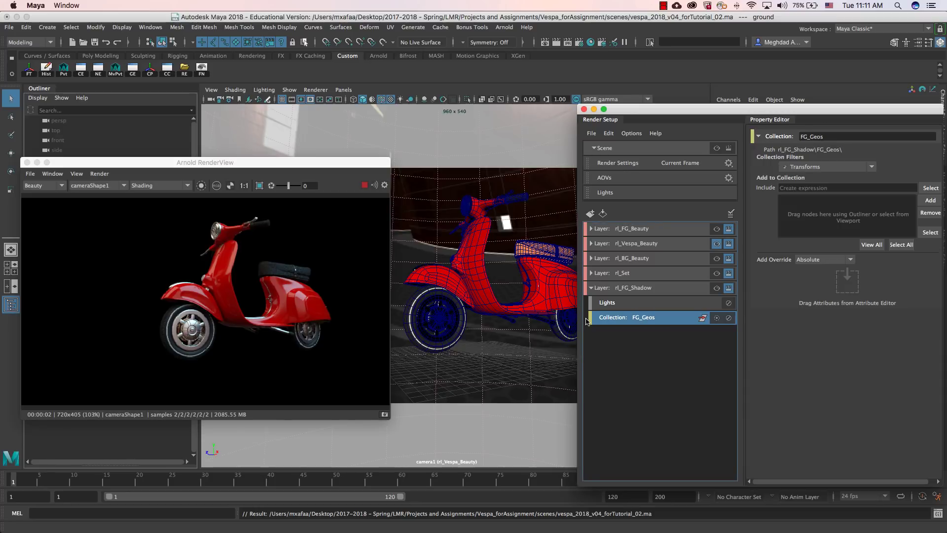
Step: Expand rl_FG_Beauty to compare collection names and rename the rl_FG_Shadow collection as FG_Geo1
left_click(591, 229)
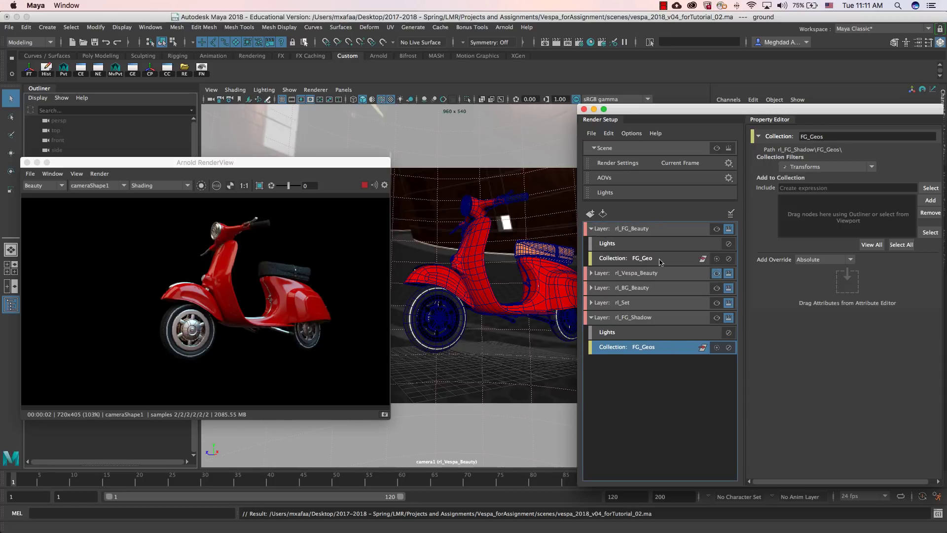
double_click(636, 347)
left_click(663, 348)
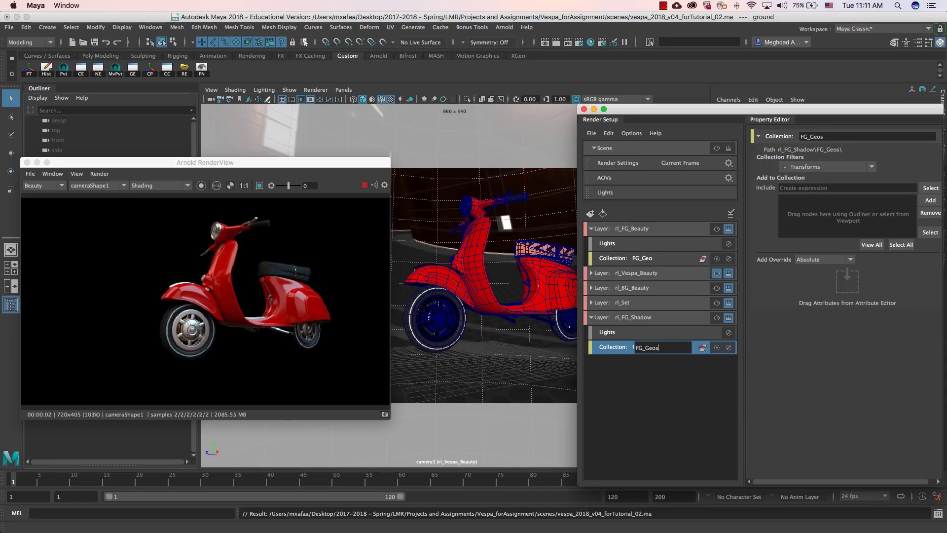
key("BackSpace")
type("1")
key("Return")
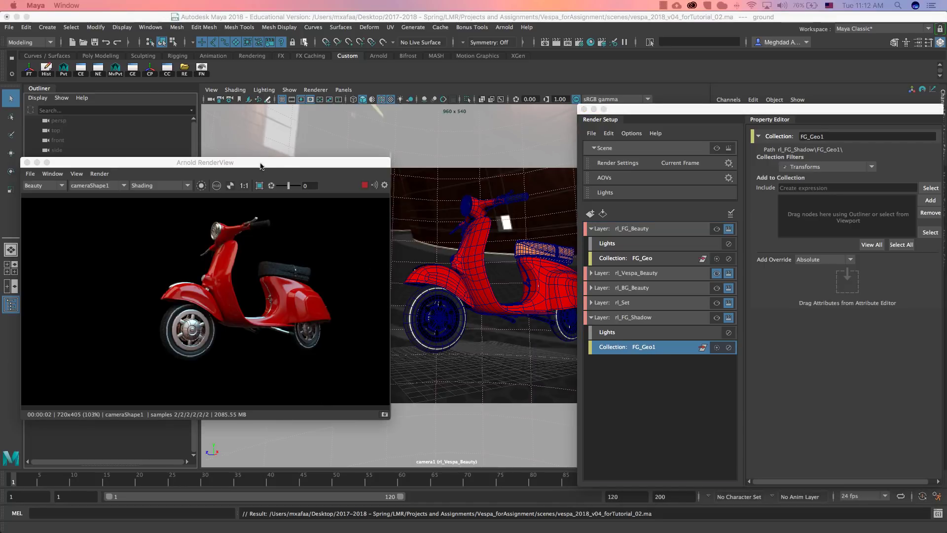
Step: Rearrange the floating windows to uncover the object list and add tire3, tire4 and ground to the FG_Geo1 collection
left_click_drag(261, 166, 294, 206)
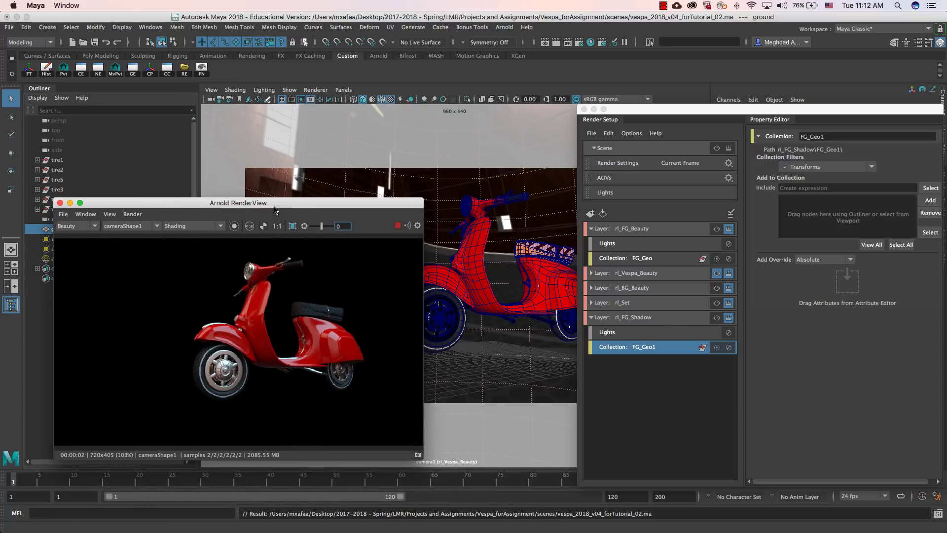
left_click_drag(275, 203, 331, 211)
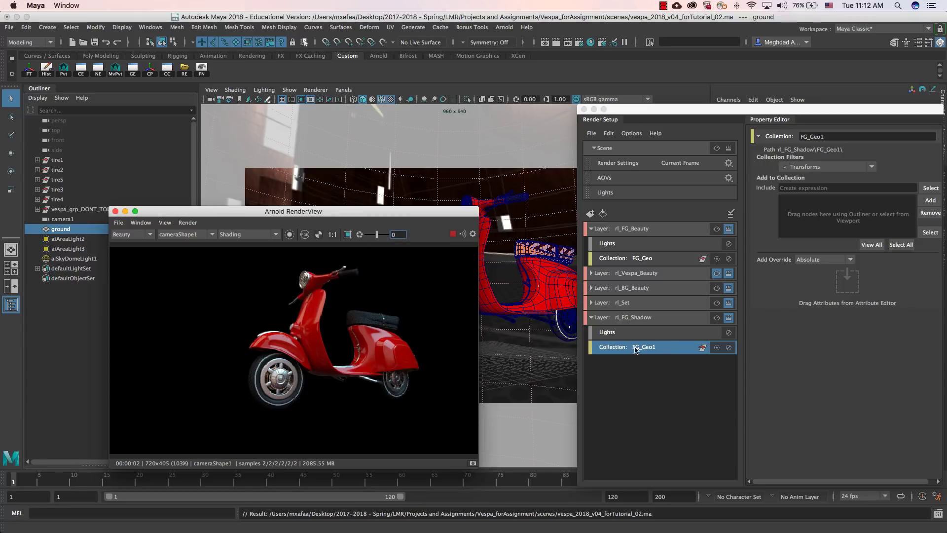
left_click(66, 228)
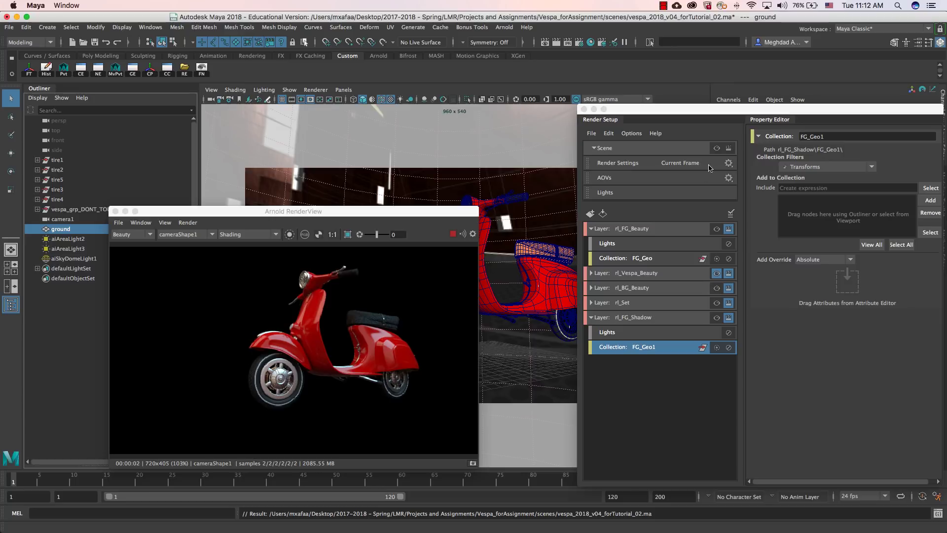
left_click_drag(718, 112, 638, 106)
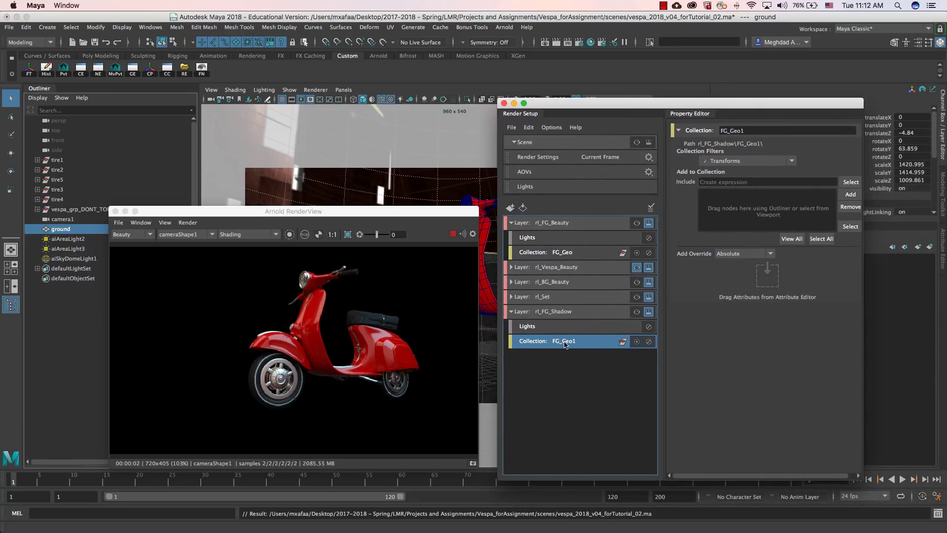
left_click(66, 189)
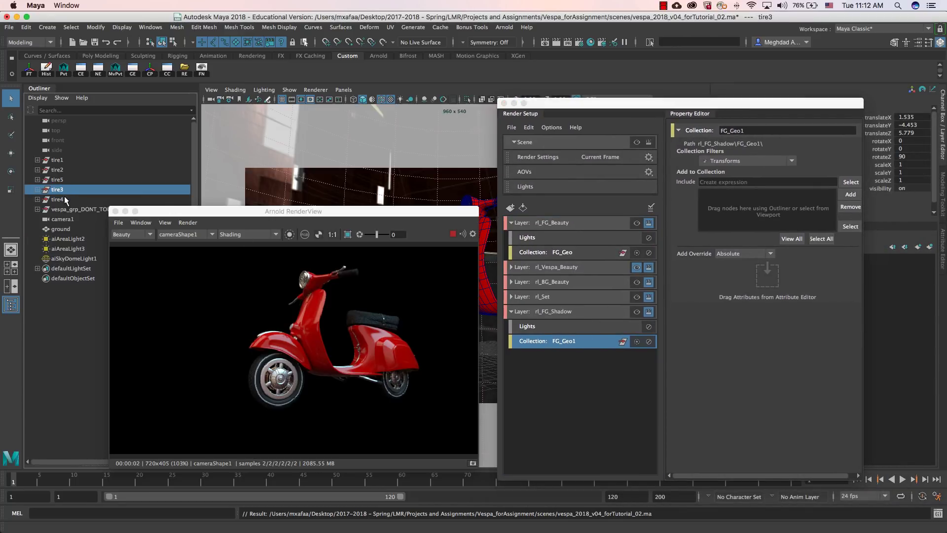
left_click(64, 196, "shift")
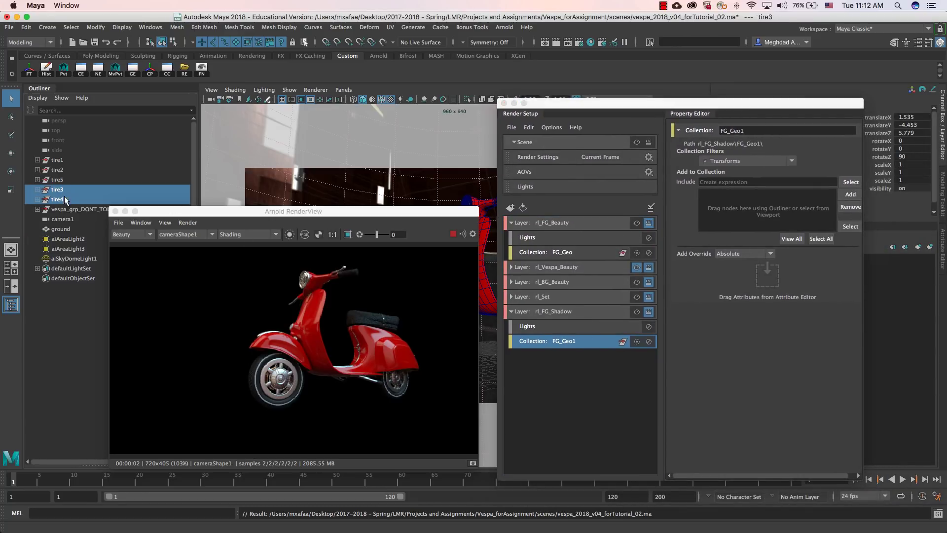
left_click(849, 195)
left_click(65, 229)
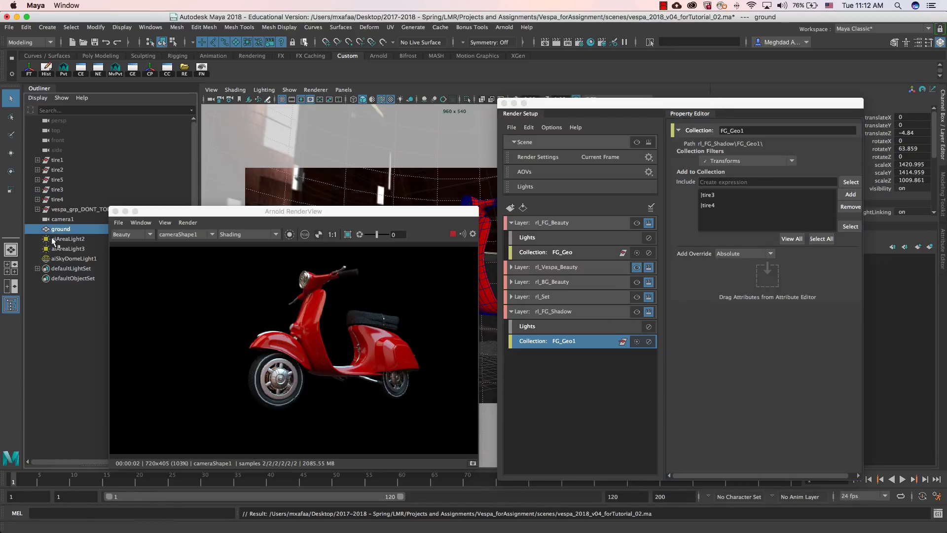
left_click(848, 195)
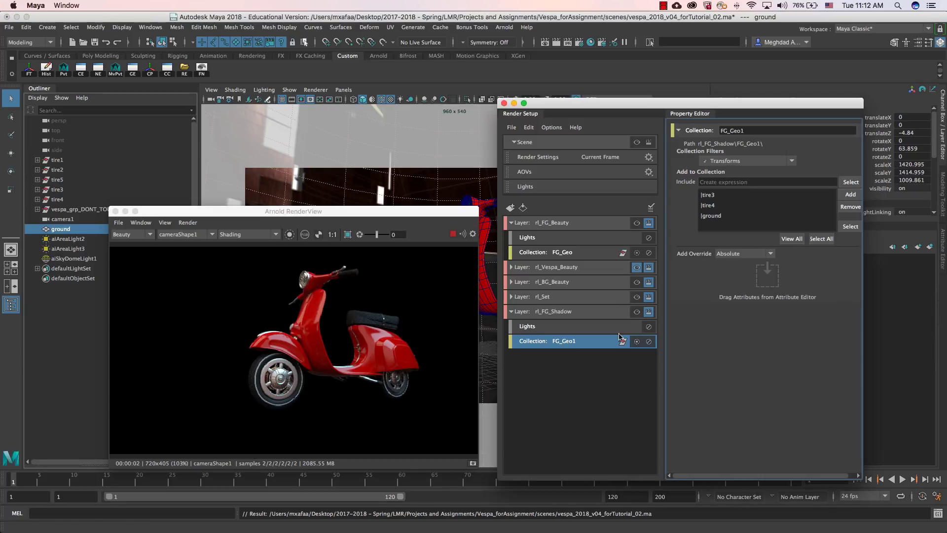
Step: Make rl_FG_Shadow the visible layer to preview its render, and collapse the expanded rl_FG_Beauty and rl_FG_Shadow layers
left_click(637, 313)
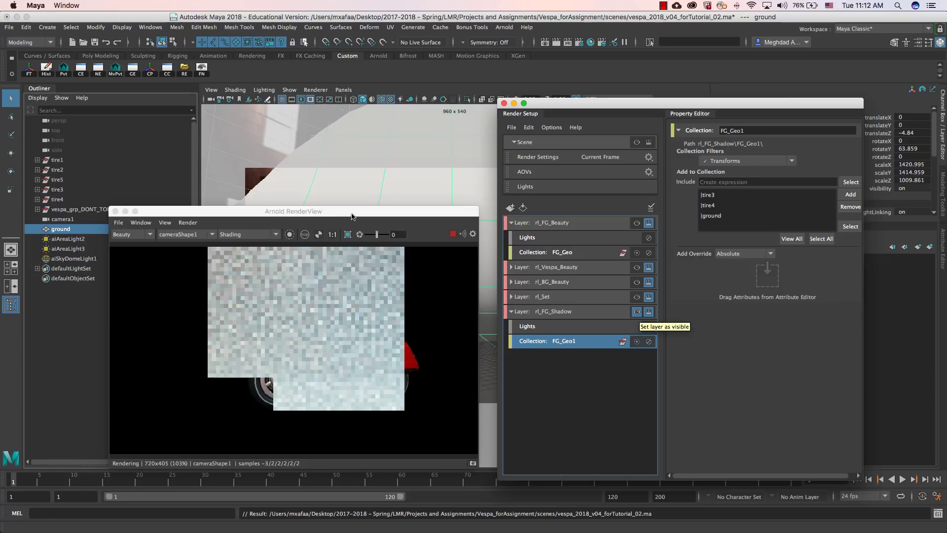
left_click_drag(339, 213, 348, 122)
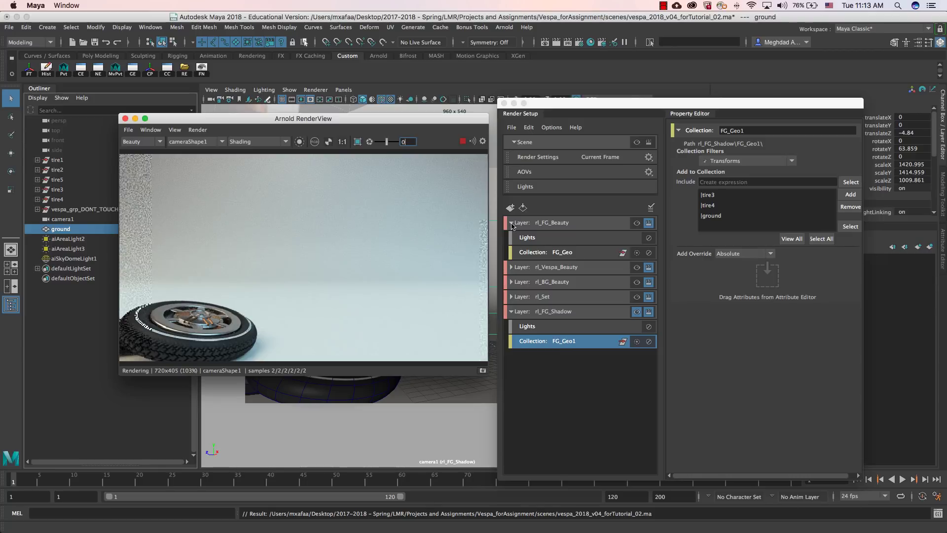
left_click(511, 224)
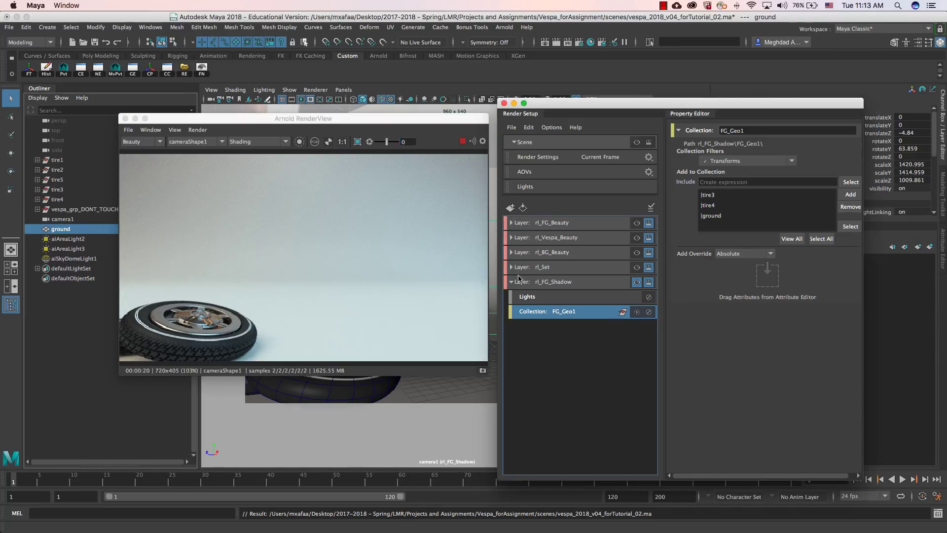
left_click(511, 282)
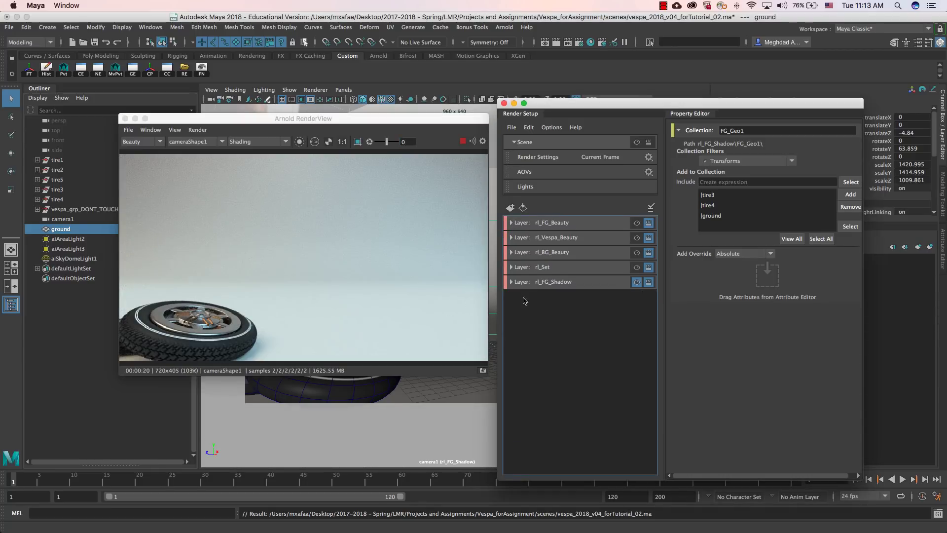
Step: Create a new render layer named rl_Vespa_Shadow
left_click(517, 215)
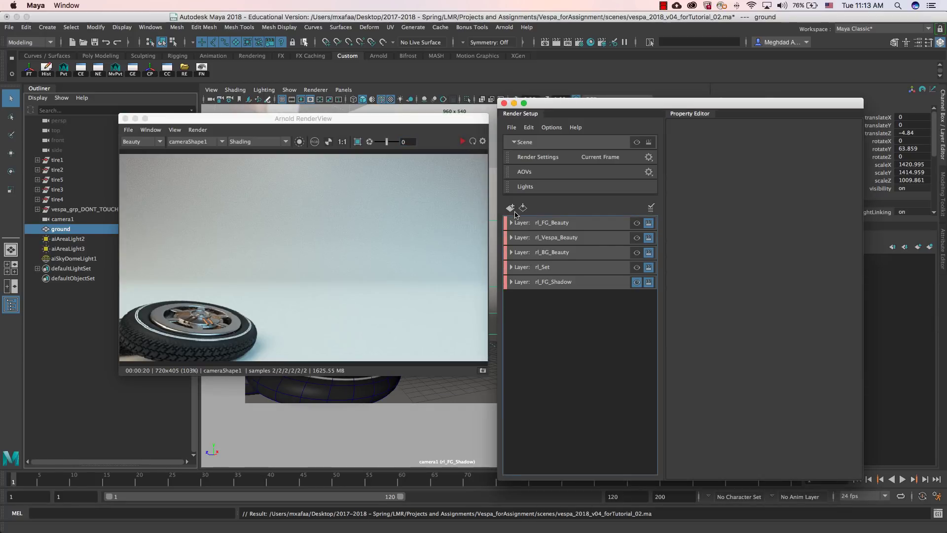
left_click(509, 207)
double_click(560, 296)
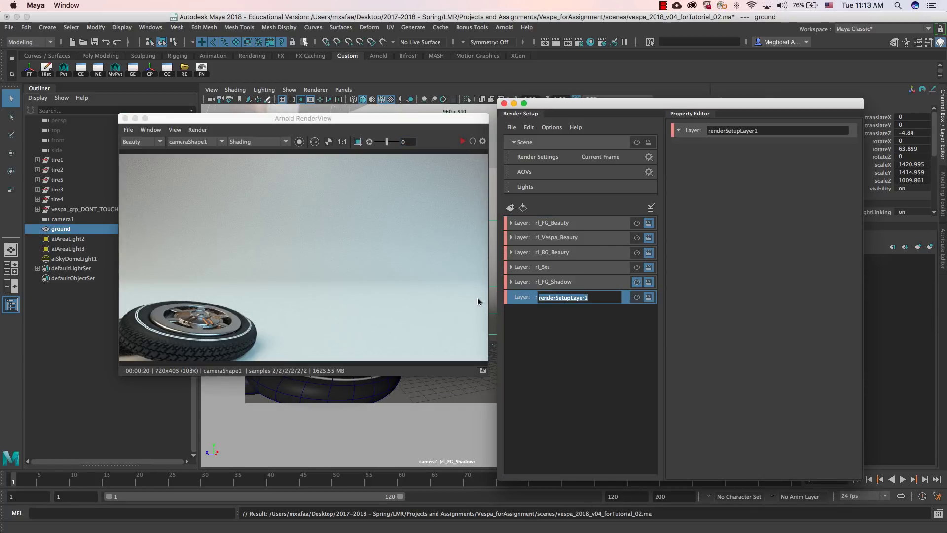
type("rl_Vespa_Shadow")
key("Return")
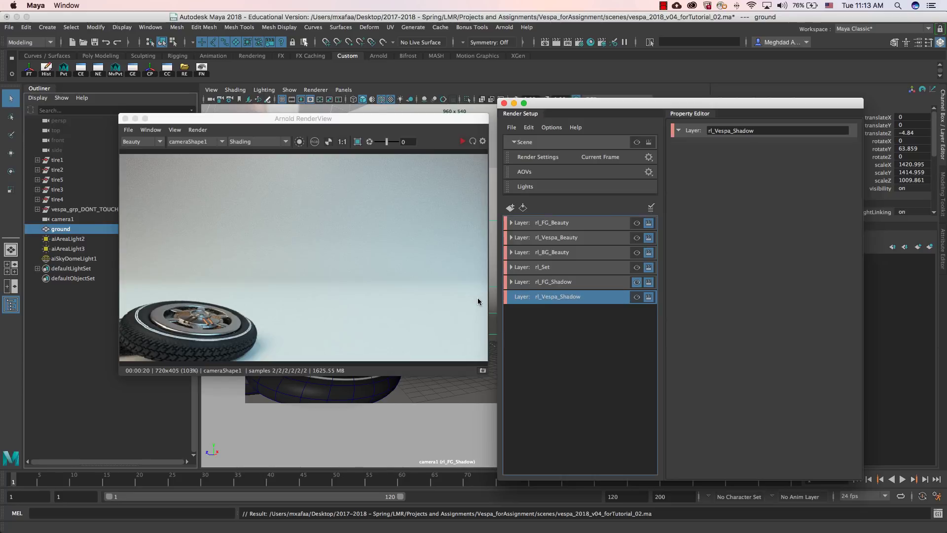
Step: Create another render layer named rl_BG_Shadow
left_click(510, 207)
left_click_drag(579, 307, 467, 317)
type("rl_BG")
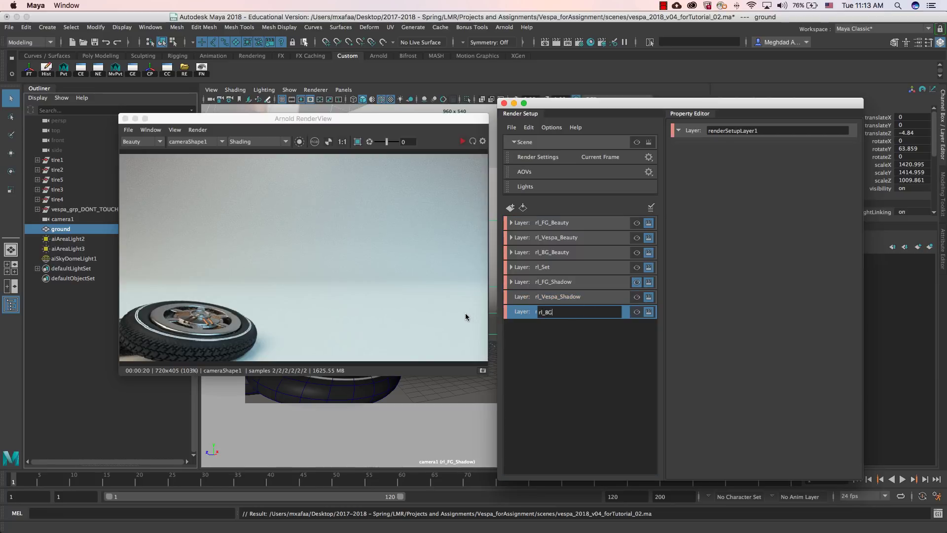
type("_Shadow")
key("Return")
Step: Create a collection named Vespa_Geo1 in the rl_Vespa_Shadow layer and add the scene's Lights to that layer
left_click(546, 298)
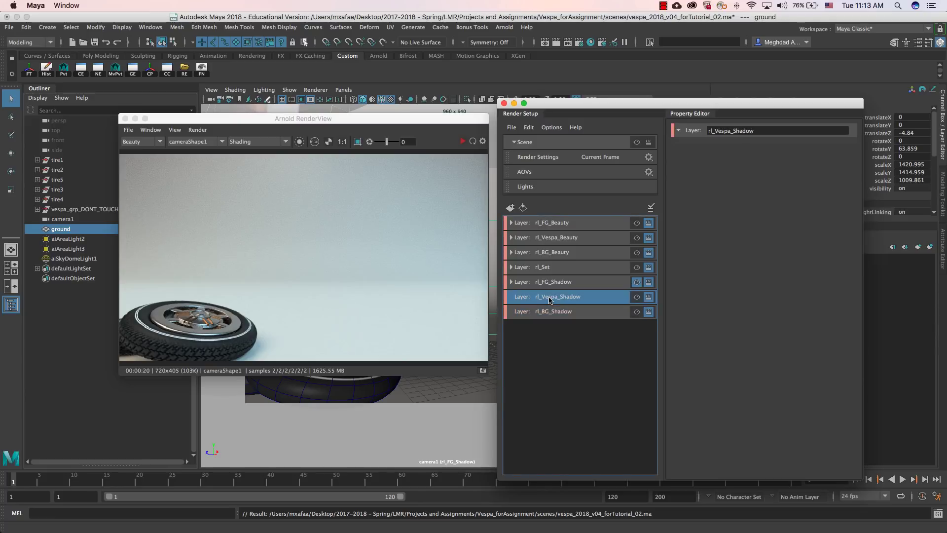
right_click(546, 297)
left_click(548, 319)
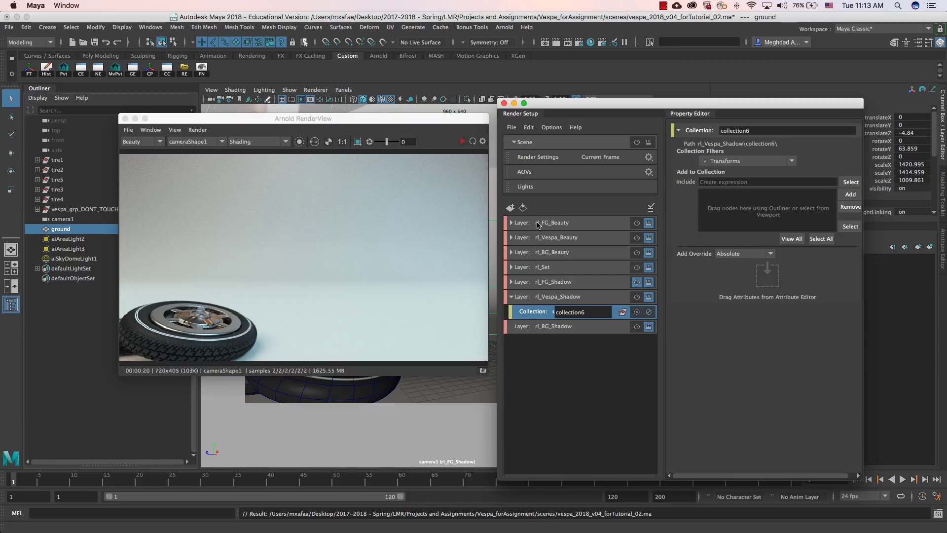
left_click_drag(539, 191, 562, 299)
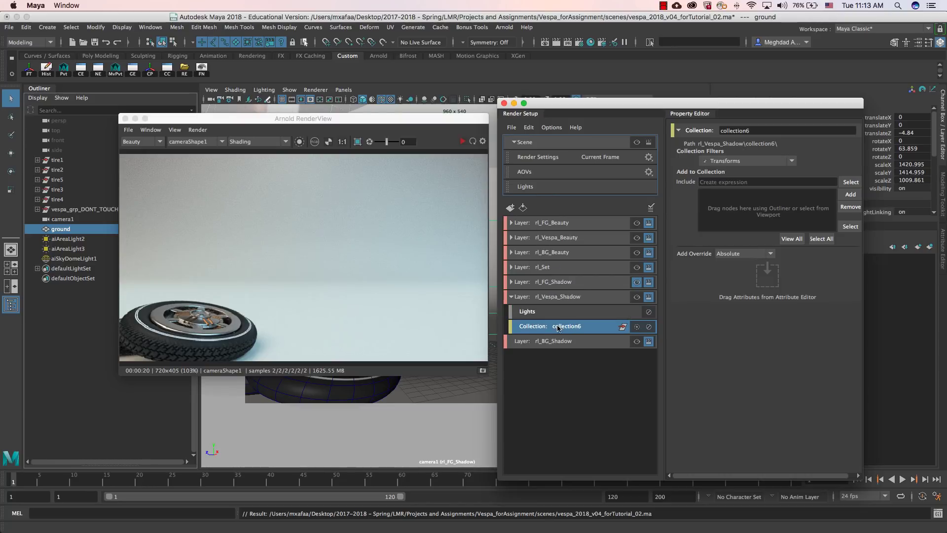
double_click(564, 327)
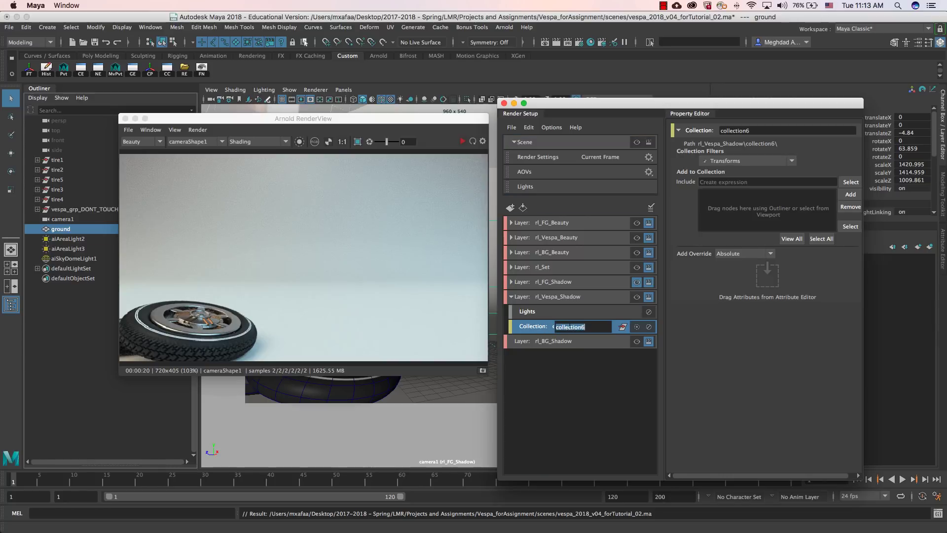
type("Vespa_Geo1")
key("Return")
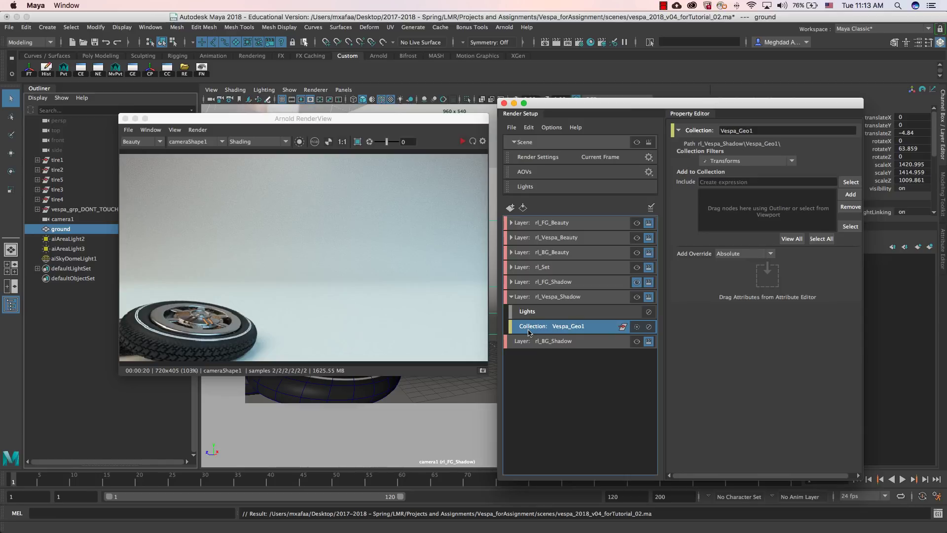
Step: Add vespa_grp_DONT_TOUCH and ground to the Vespa_Geo1 collection, and collapse the rl_Vespa_Shadow layer
left_click(74, 209)
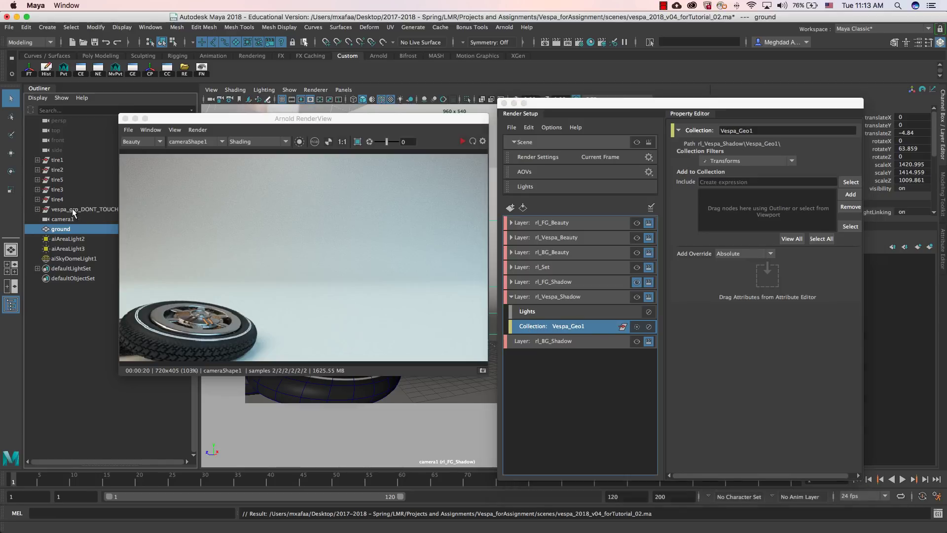
left_click(848, 196)
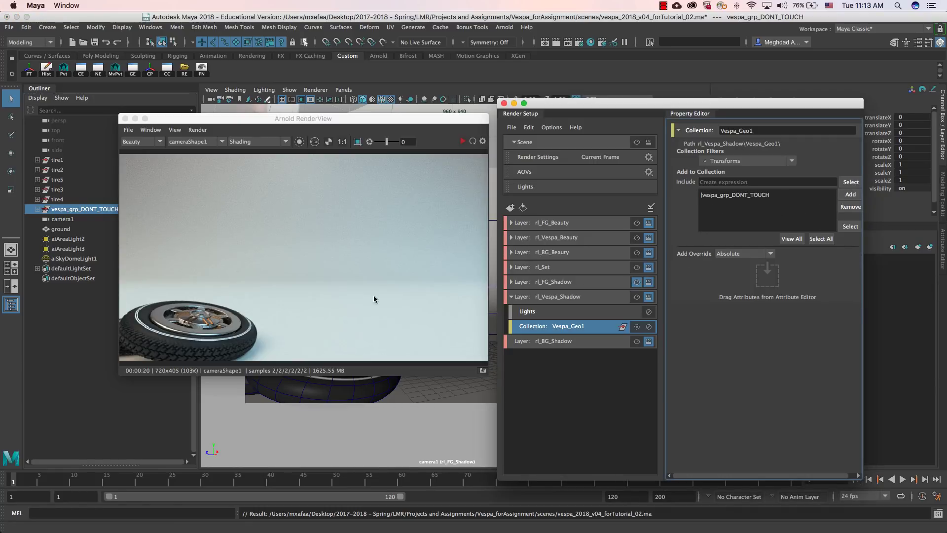
left_click(74, 230)
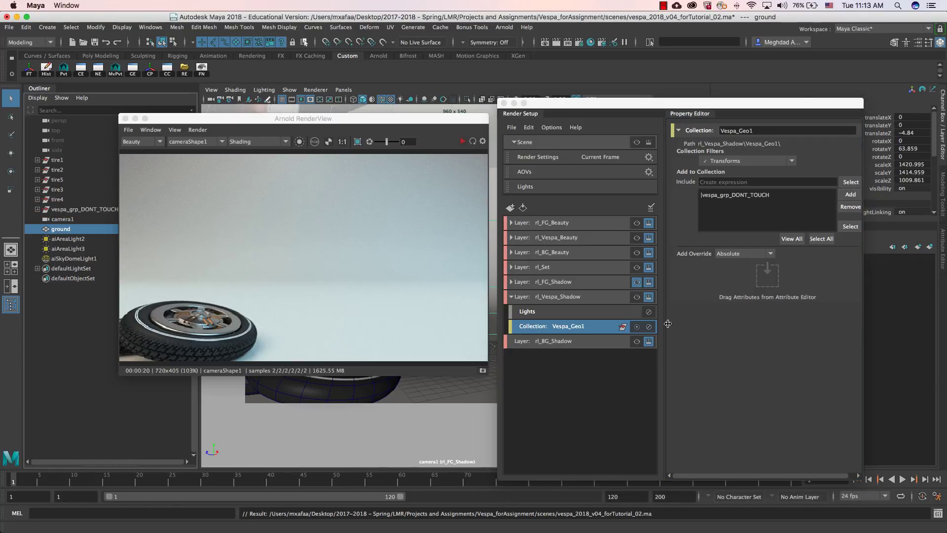
left_click(850, 194)
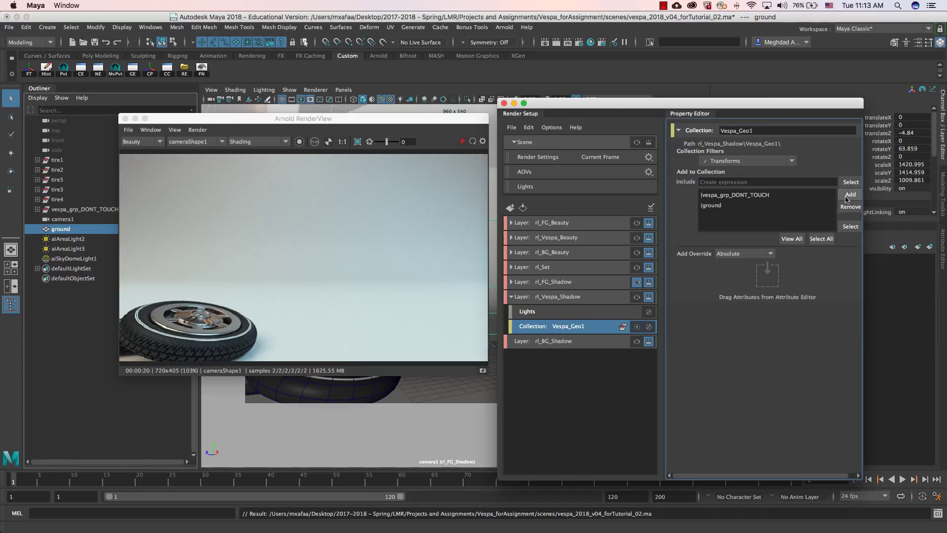
left_click(511, 297)
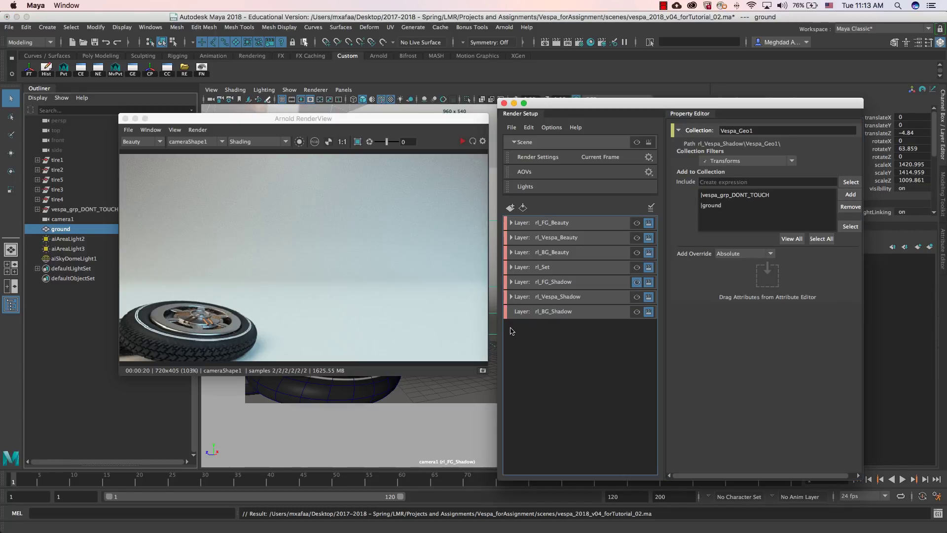
Step: Add the scene's Lights to the rl_BG_Shadow layer
left_click(566, 320)
right_click(575, 320)
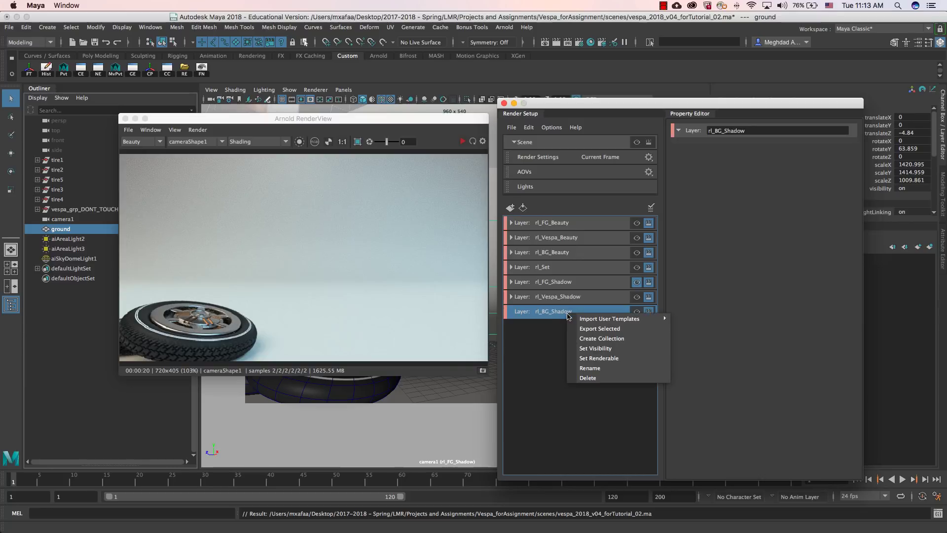
left_click(532, 201)
left_click_drag(532, 201, 546, 313)
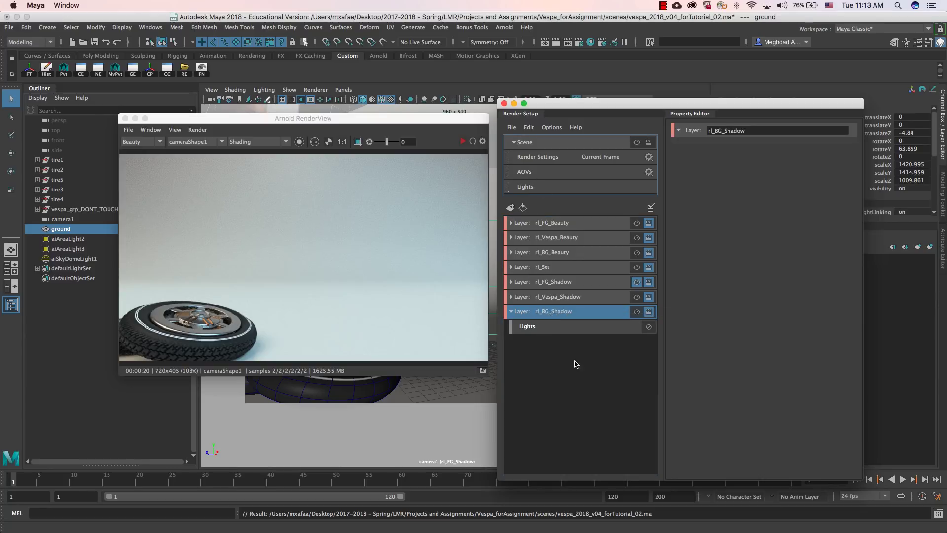
Step: Create a collection named BG_Geo1 in the rl_BG_Shadow layer
right_click(549, 312)
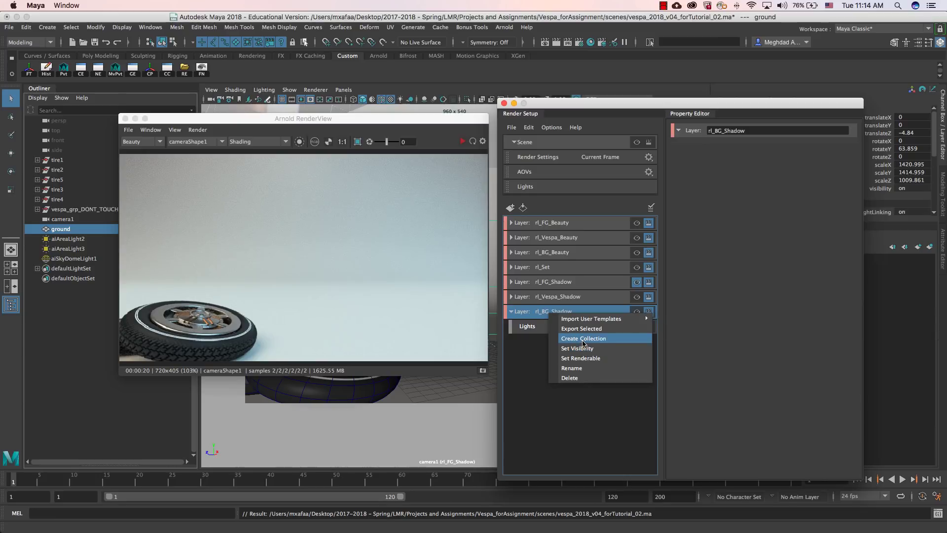
left_click(583, 338)
left_click_drag(584, 341, 546, 349)
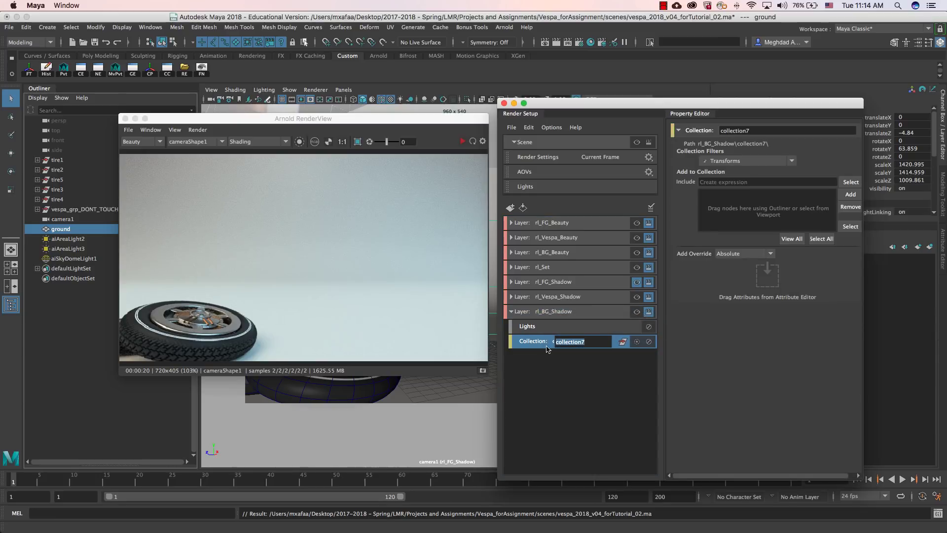
type("BG_Geo")
key("Return")
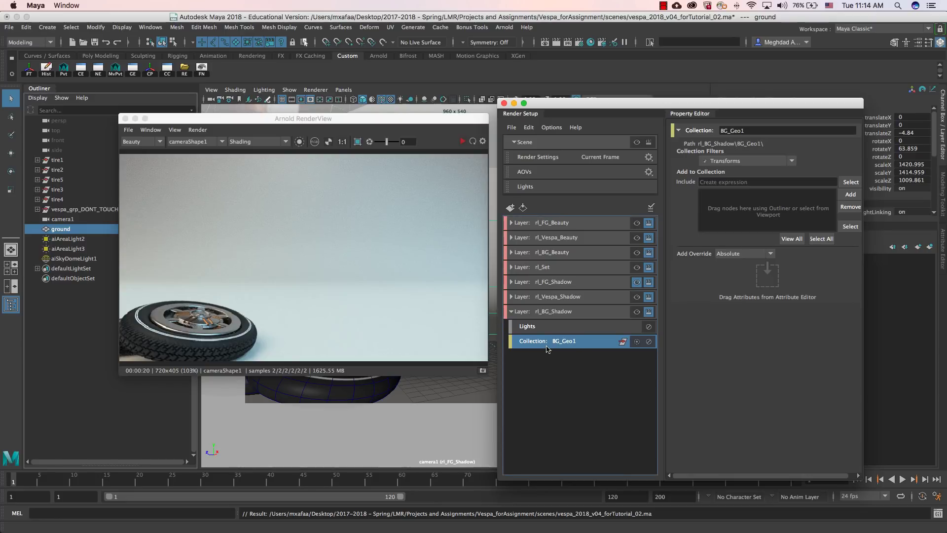
Step: Add tire1, tire2, tire5 and ground to the BG_Geo1 collection in the rl_BG_Shadow layer
left_click(58, 180)
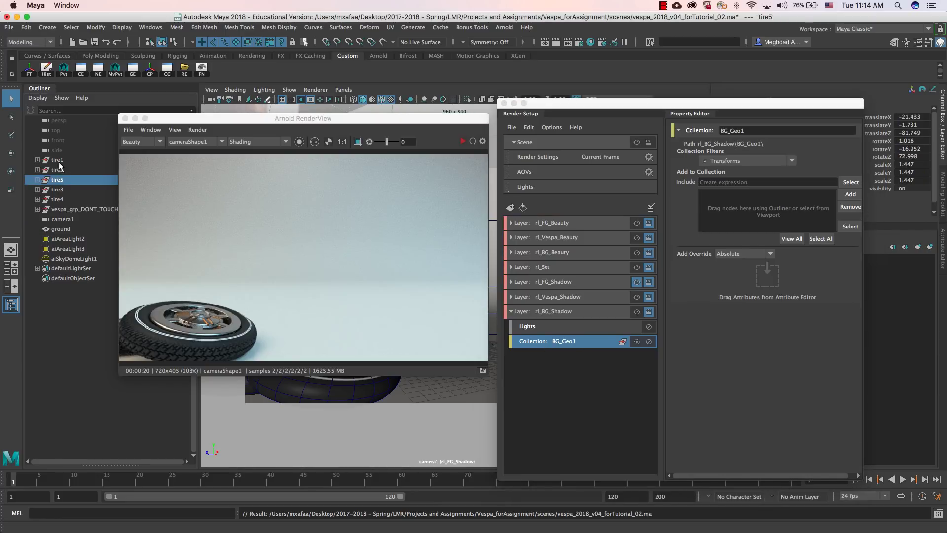
left_click(58, 161, "shift")
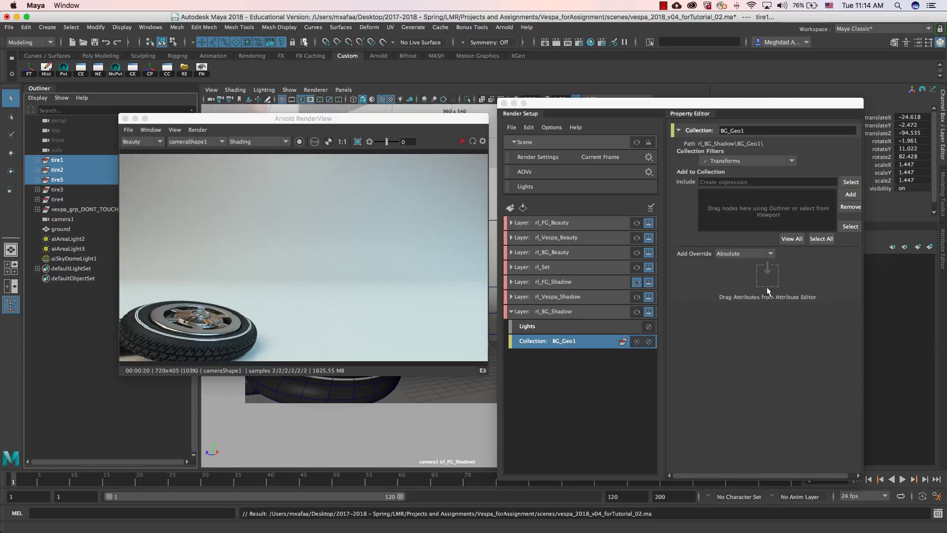
left_click(850, 195)
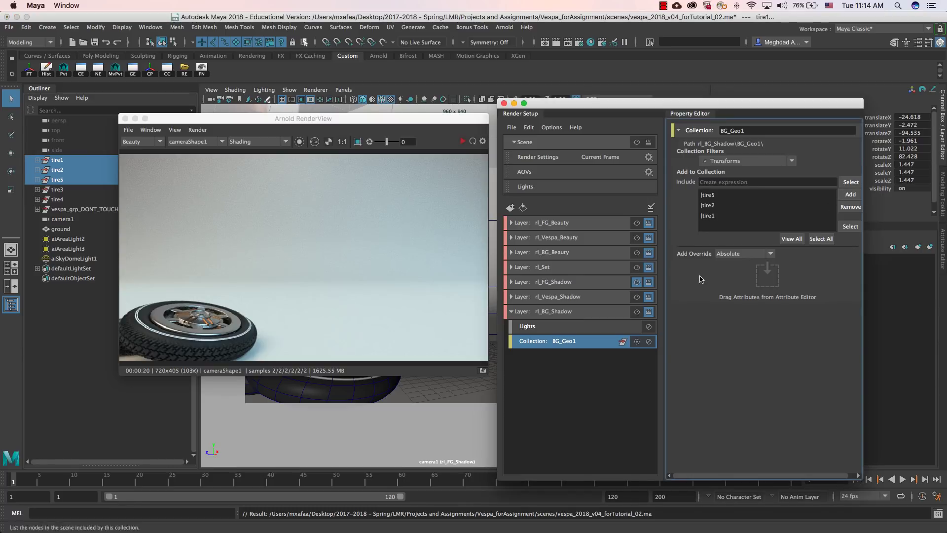
left_click(60, 229)
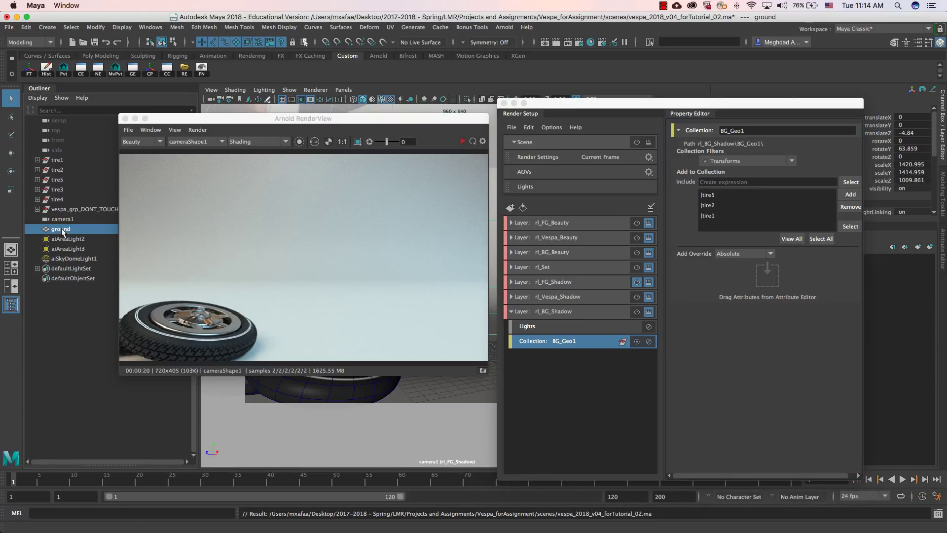
left_click(848, 195)
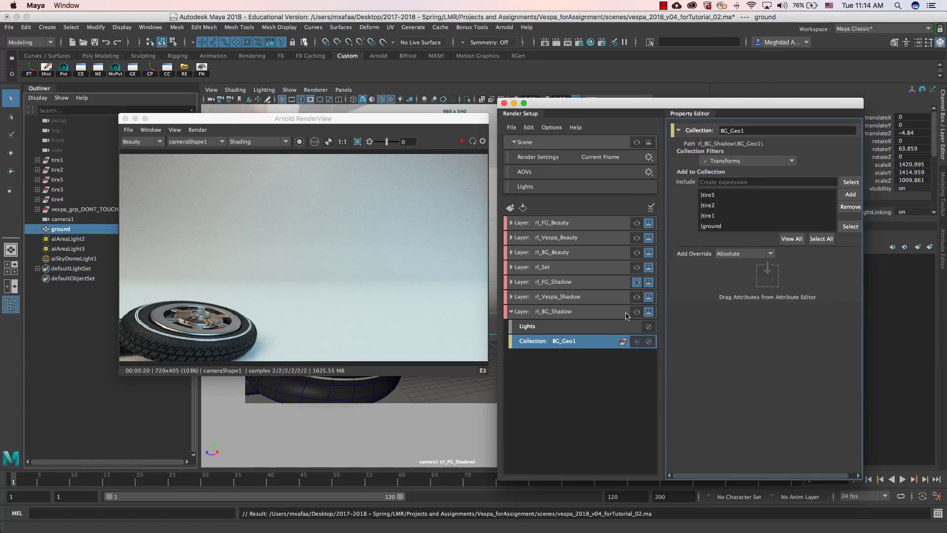
Step: Make rl_BG_Shadow the visible layer and render it in a widened Arnold RenderView, leaving the layer collapsed
left_click(637, 312)
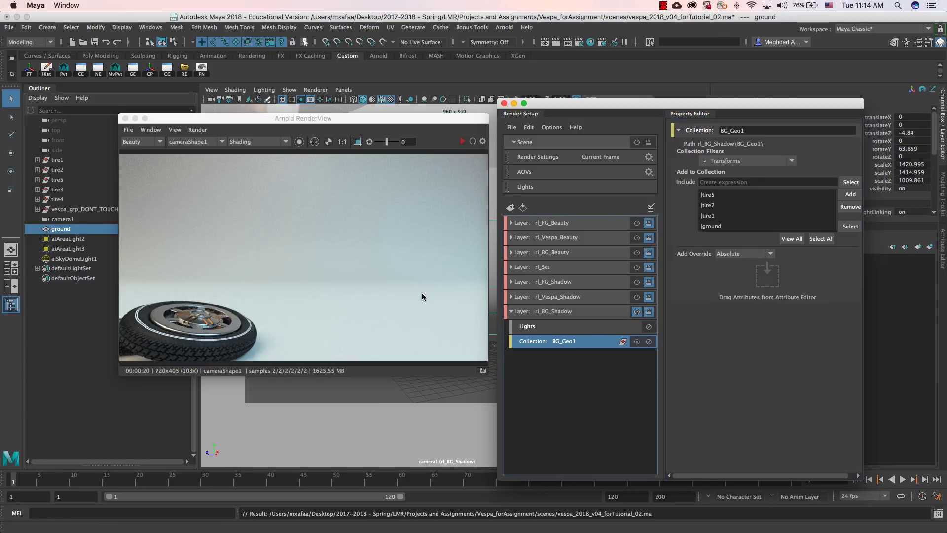
left_click(462, 143)
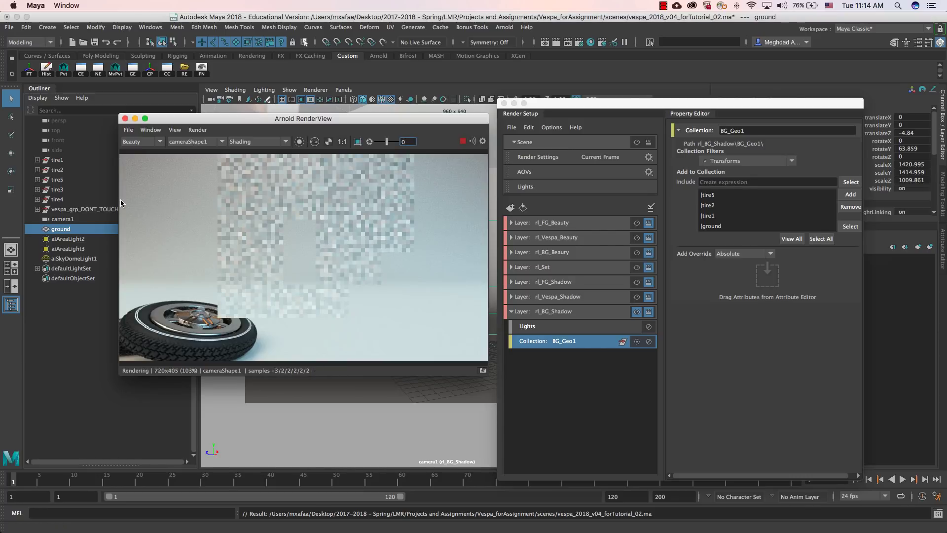
left_click_drag(119, 200, 90, 199)
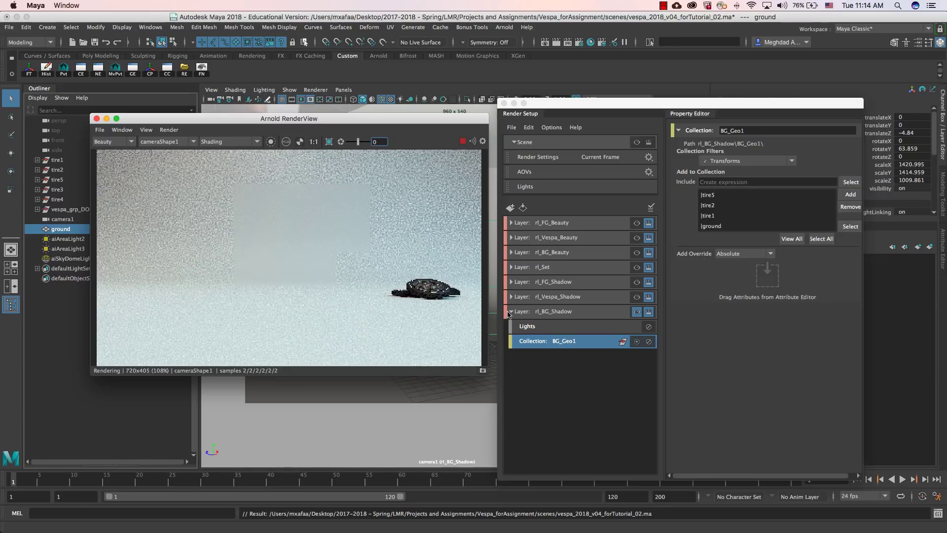
left_click(510, 311)
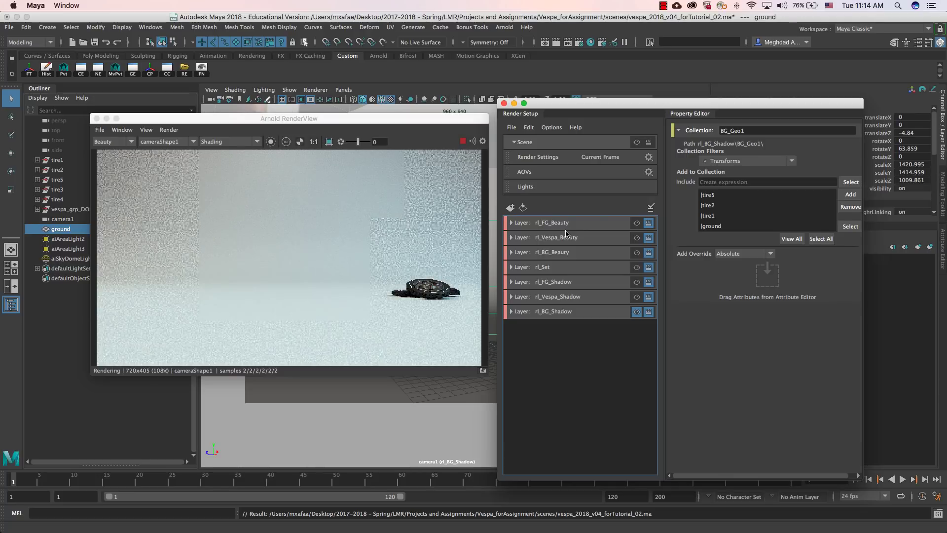
left_click(185, 458)
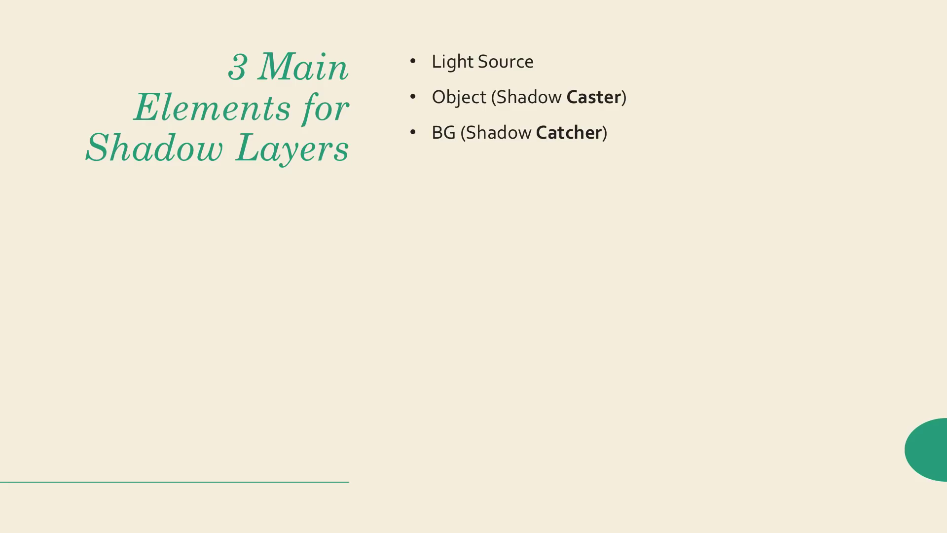
left_click(395, 303)
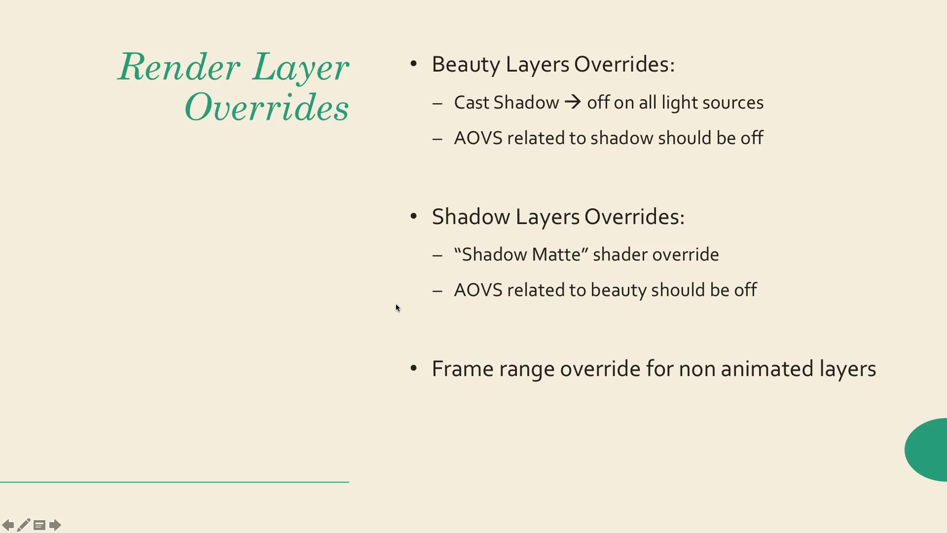
left_click(395, 303)
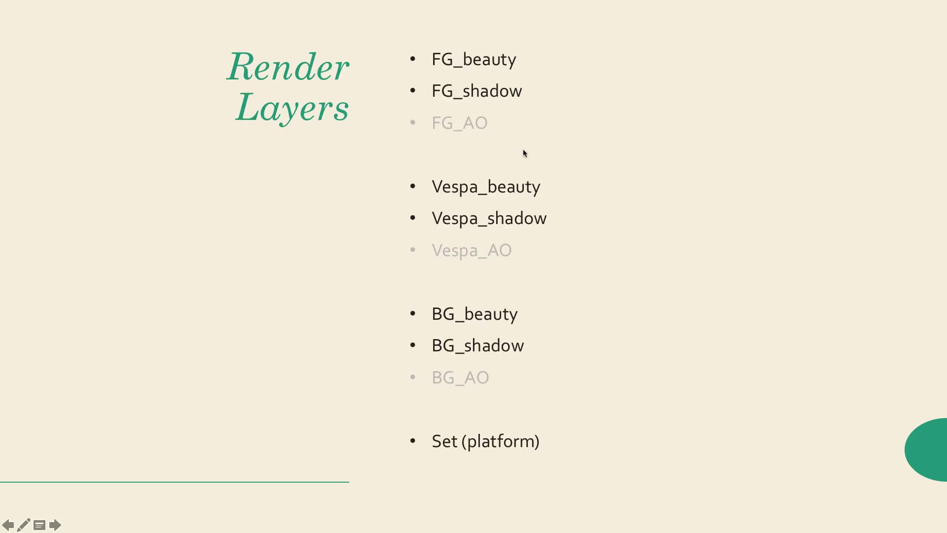
left_click(362, 318)
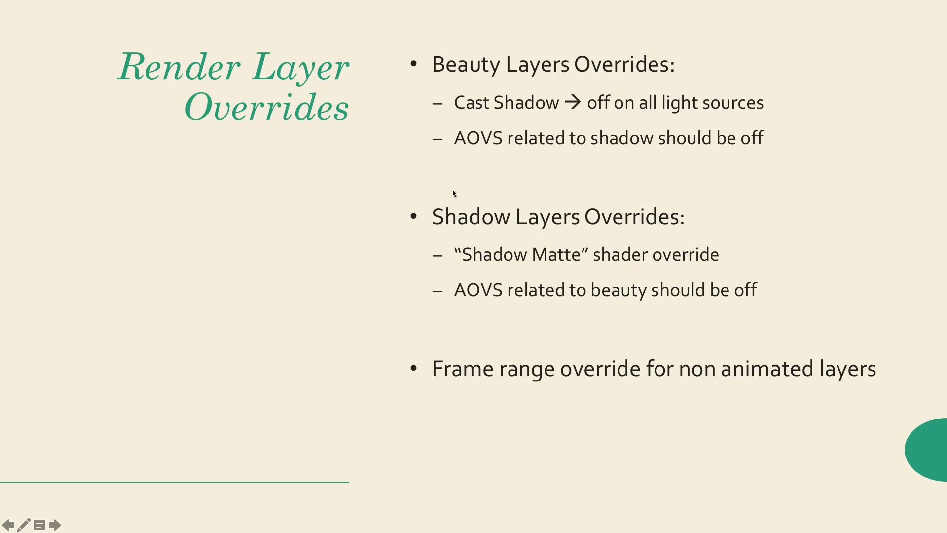
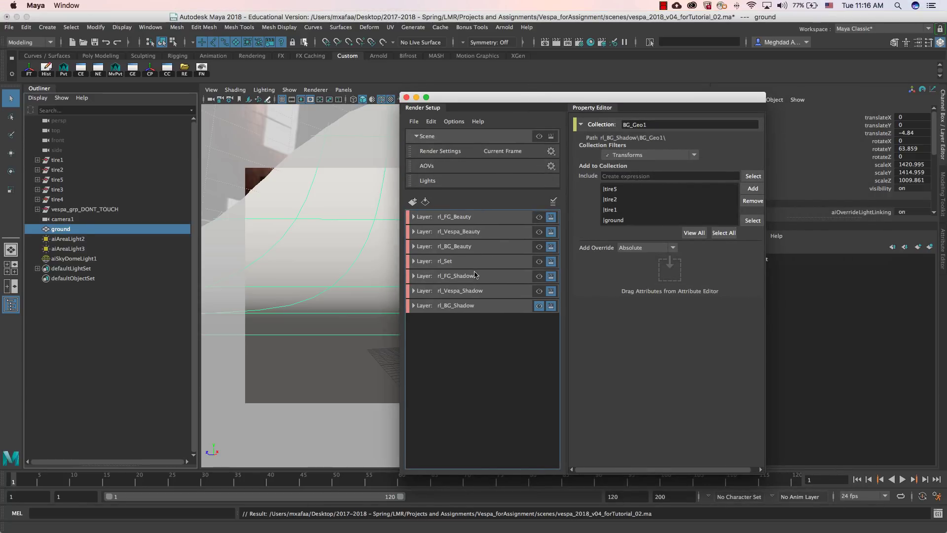
Step: Expand the rl_Vespa_Beauty layer and make it the visible layer
left_click(469, 235)
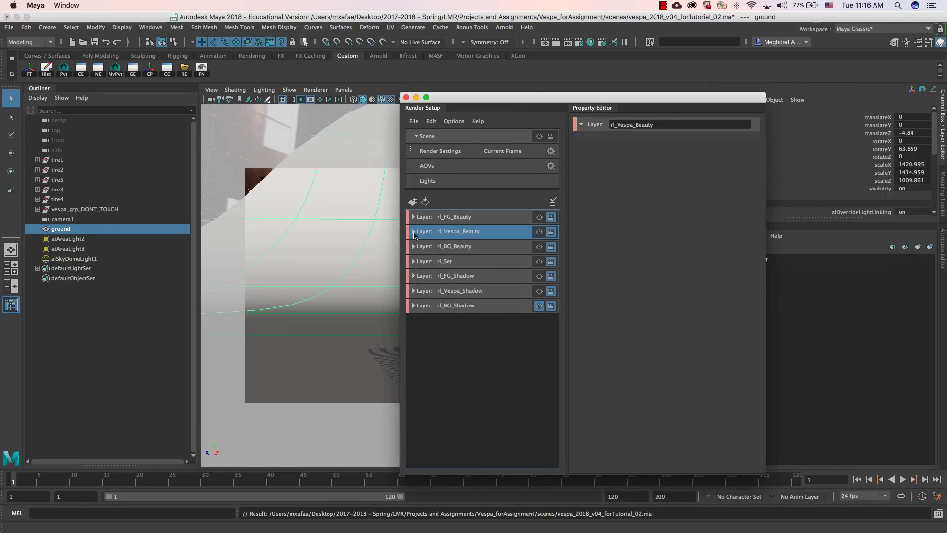
left_click(414, 231)
left_click_drag(523, 106, 367, 95)
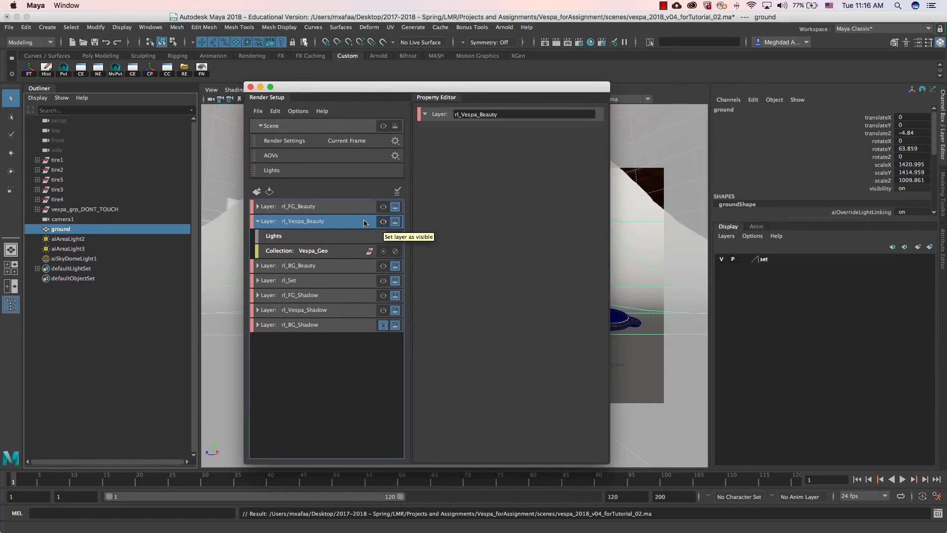
left_click(383, 221)
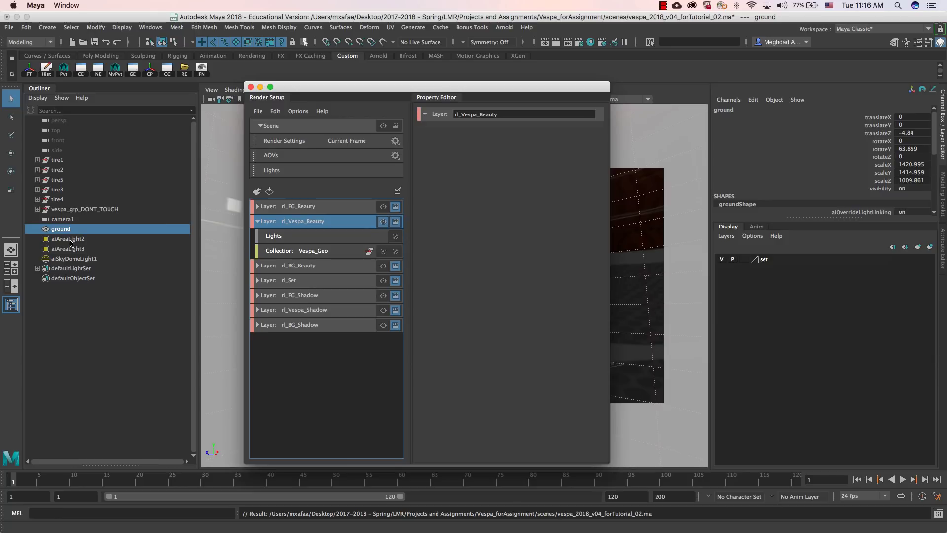
Step: Display the shape attributes of aiAreaLight2 and aiSkyDomeLight1 and check their Cast Shadows settings
left_click(70, 240)
mouse_move(458, 91)
left_mouse_down()
mouse_move(382, 87)
mouse_move(443, 86)
left_mouse_up()
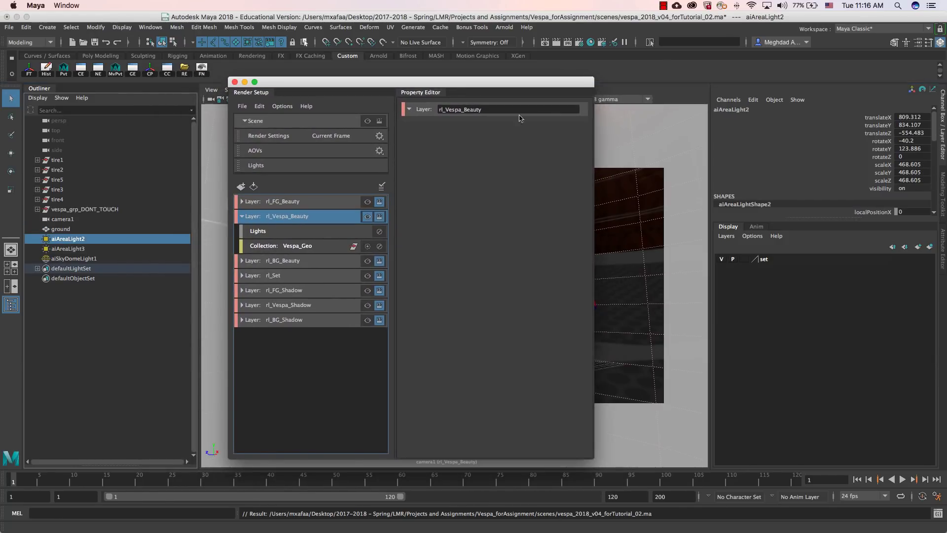
left_click(942, 197)
left_click(942, 239)
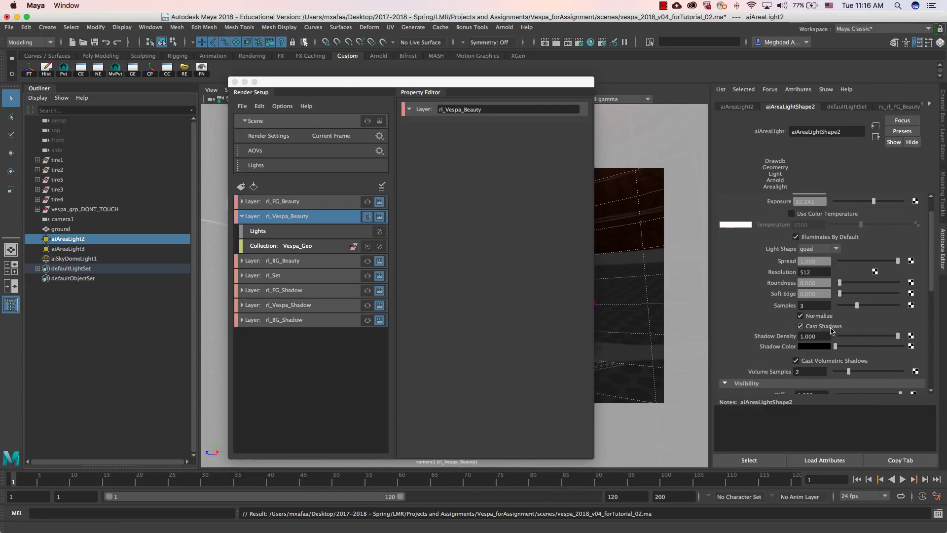
left_click(74, 258)
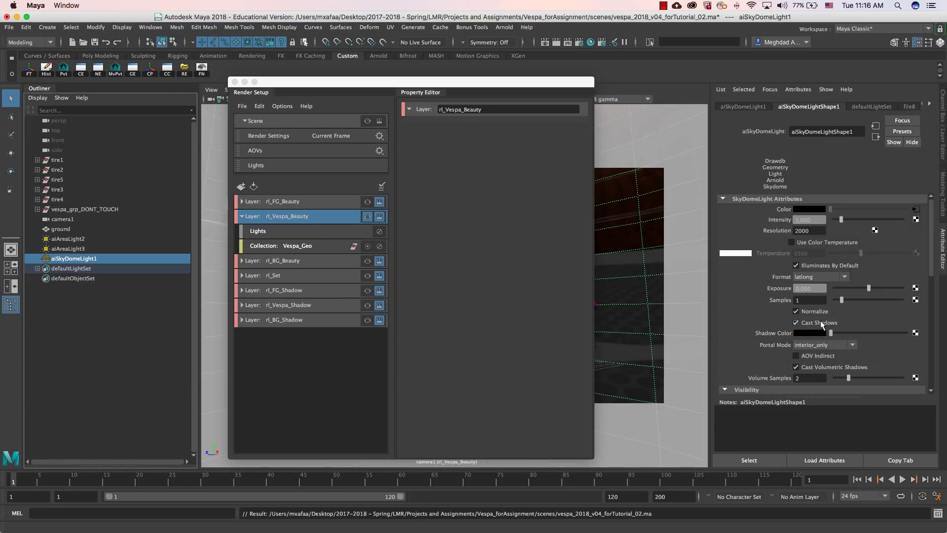
left_click_drag(447, 84, 314, 75)
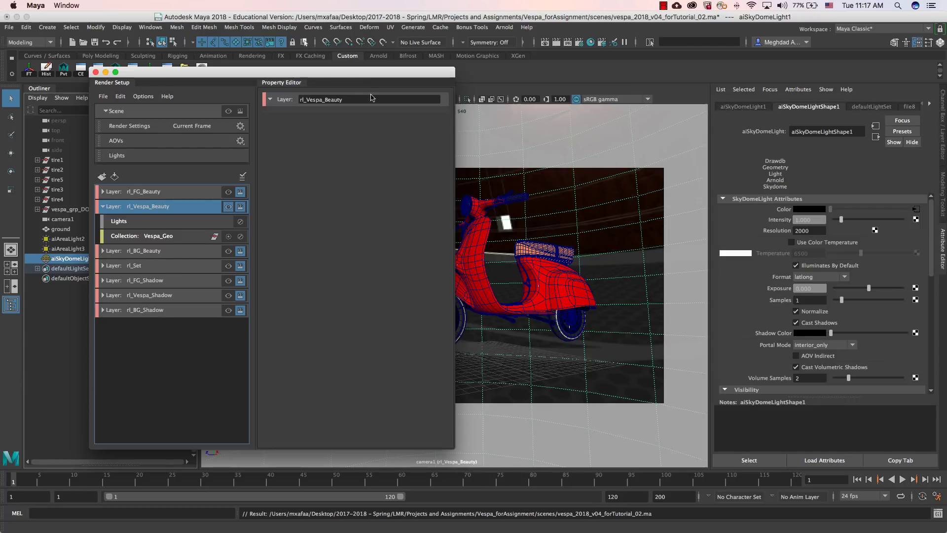
left_click_drag(362, 75, 498, 120)
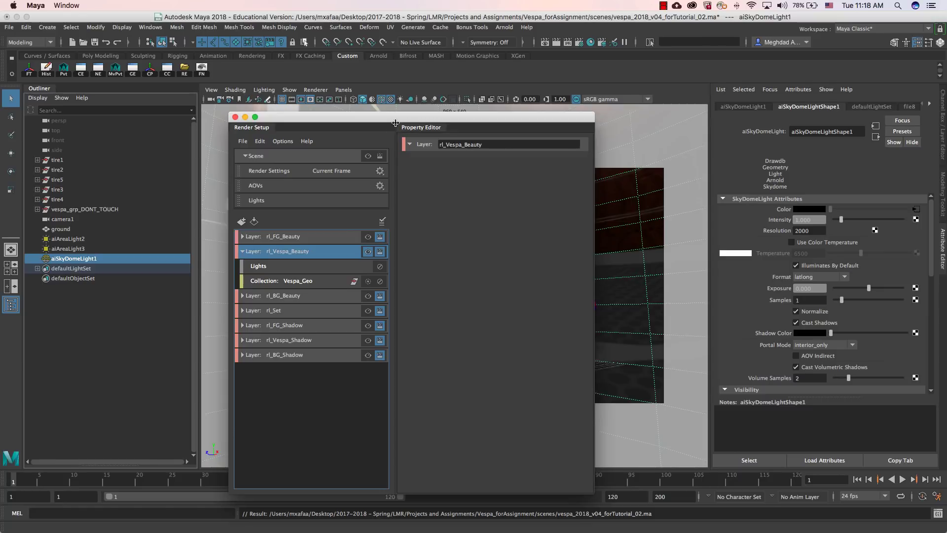
left_click_drag(394, 124, 362, 116)
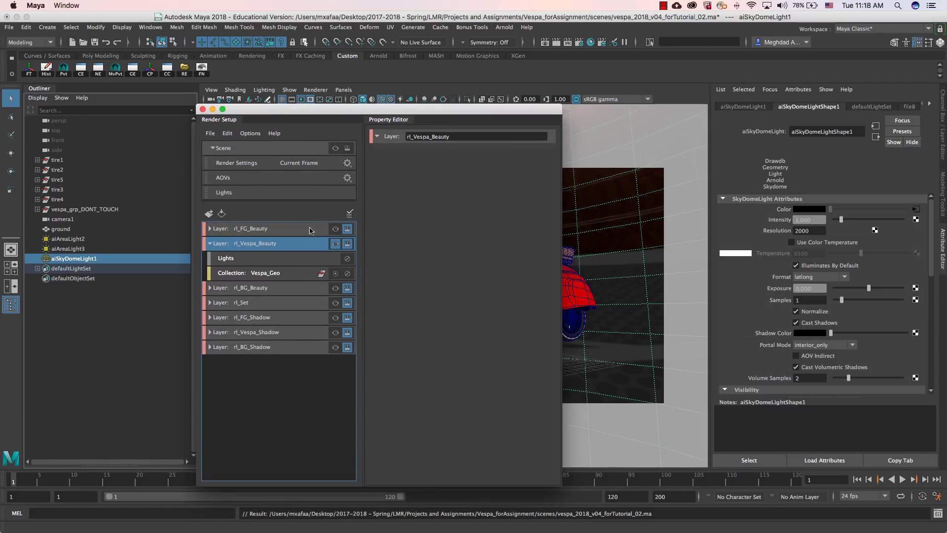
left_click(335, 243)
left_click(336, 245)
left_click(253, 264)
right_click(252, 263)
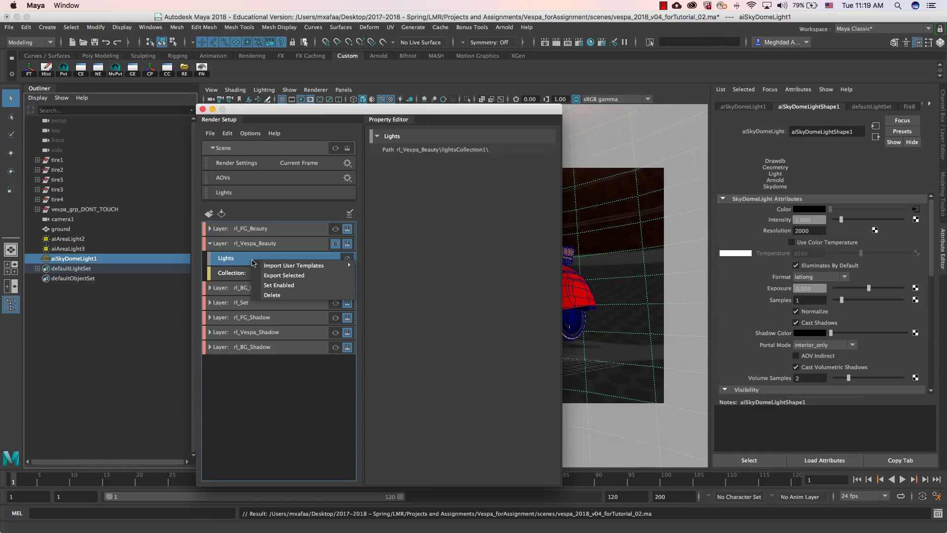
left_click(229, 263)
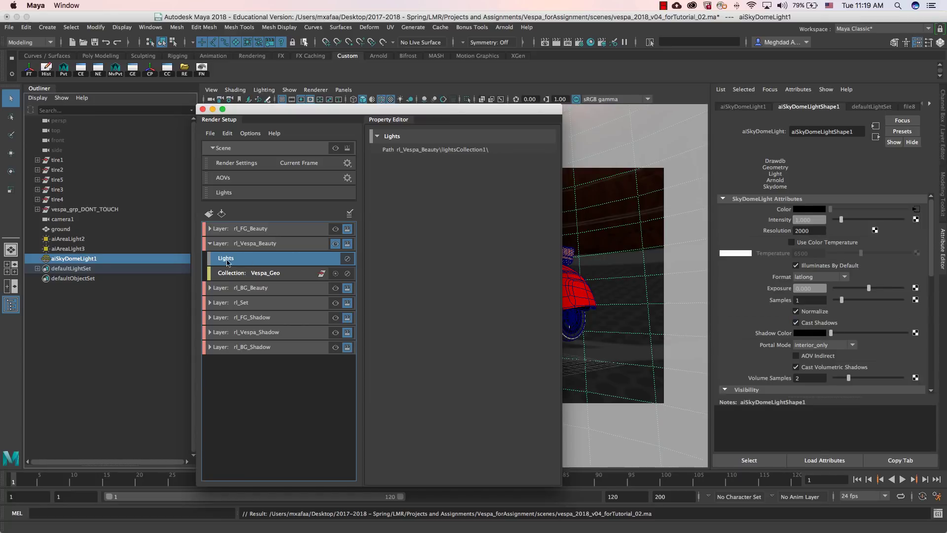
Step: Select aiAreaLight3 and view the options available for its Cast Shadows attribute
left_click(78, 249)
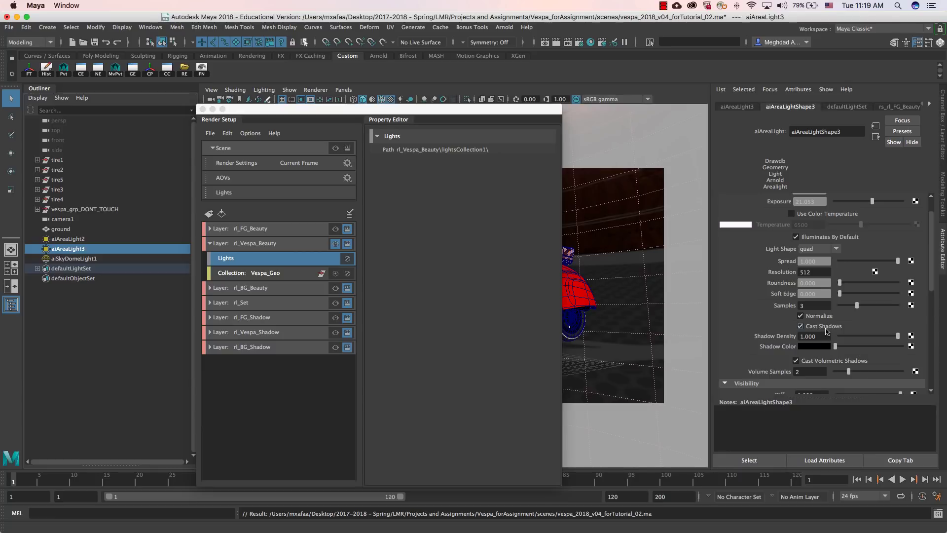
right_click(827, 329)
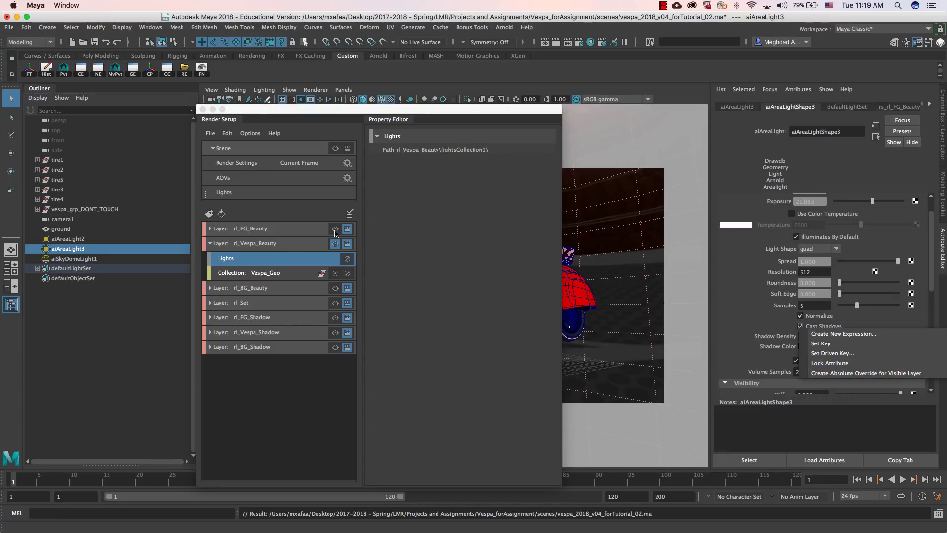
left_click(277, 231)
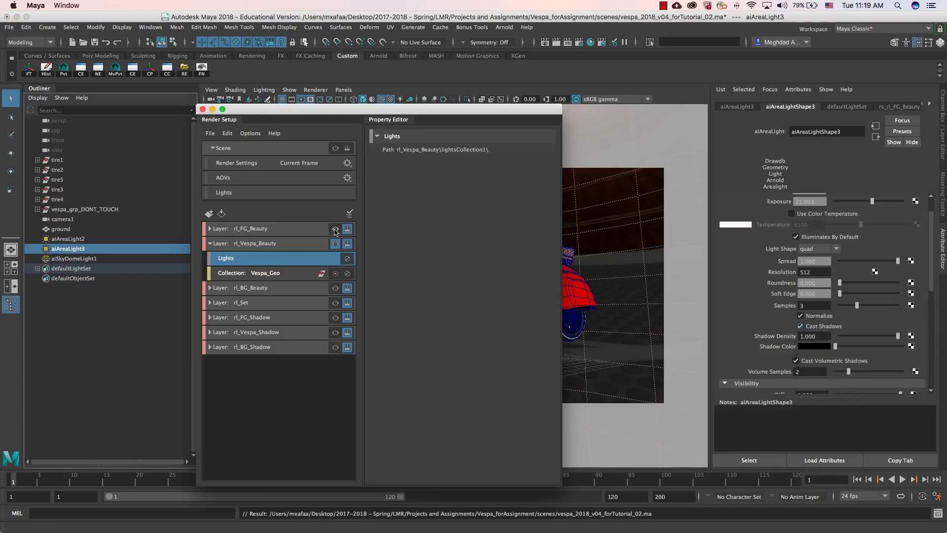
left_click(335, 229)
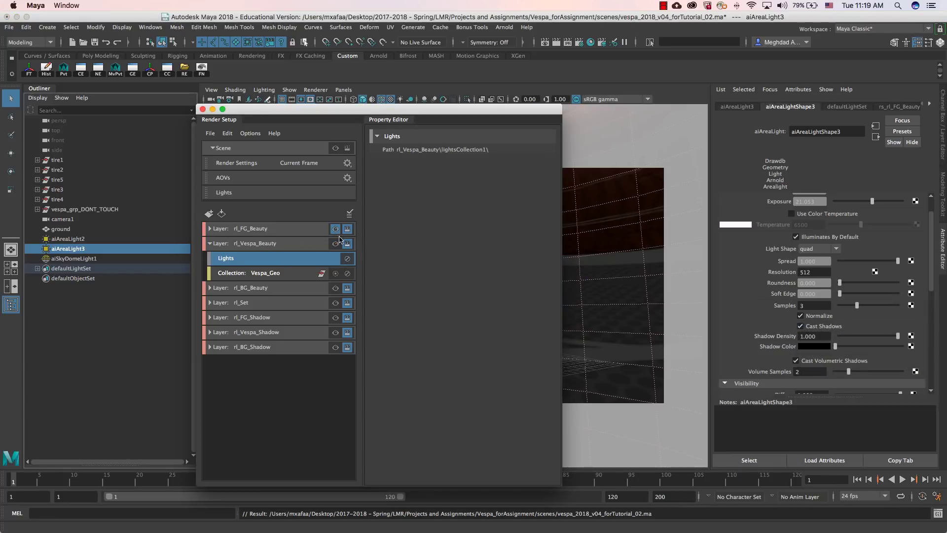
left_click(334, 231)
left_click(334, 230)
right_click(809, 329)
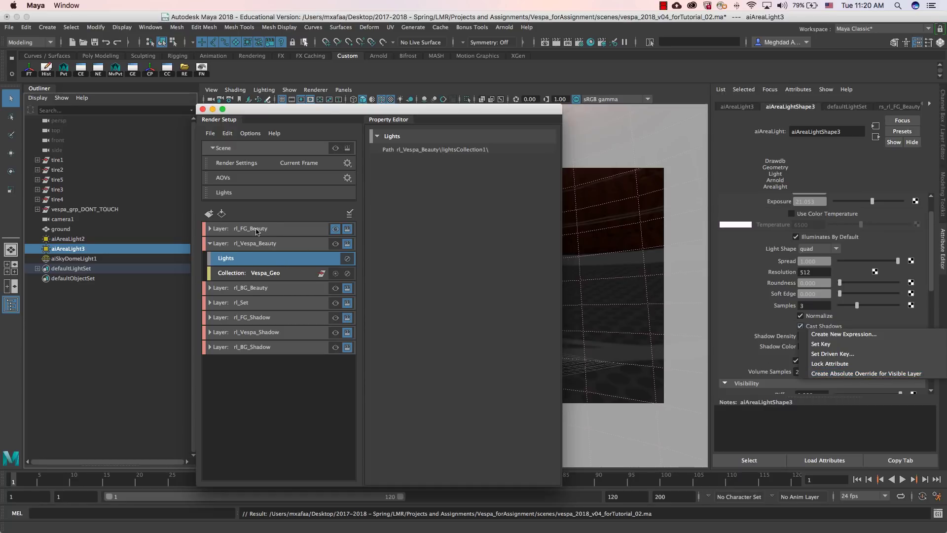
Step: With rl_Vespa_Beauty as the visible layer, create an absolute override for aiAreaLight3's Cast Shadows and display the aiCastShadows override's properties
left_click(335, 246)
left_click(336, 246)
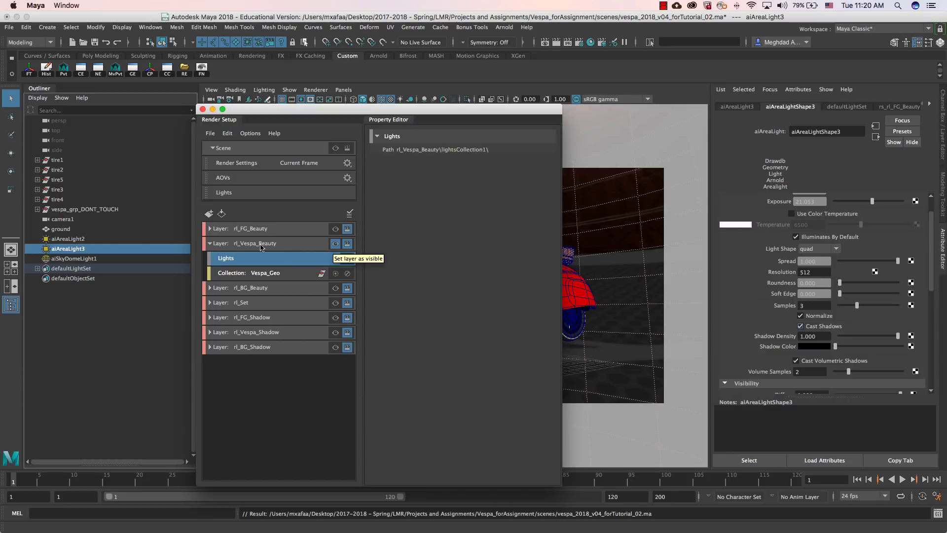
left_click(335, 244)
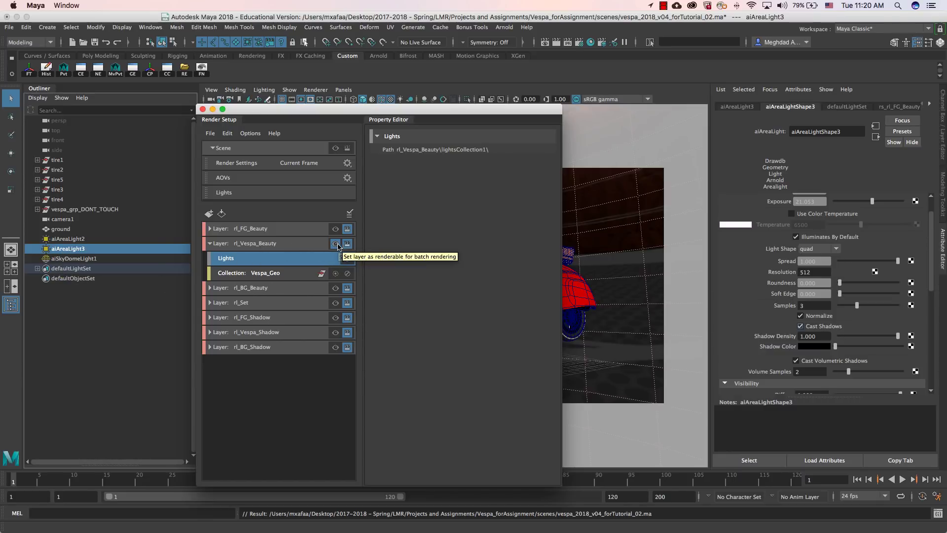
right_click(821, 327)
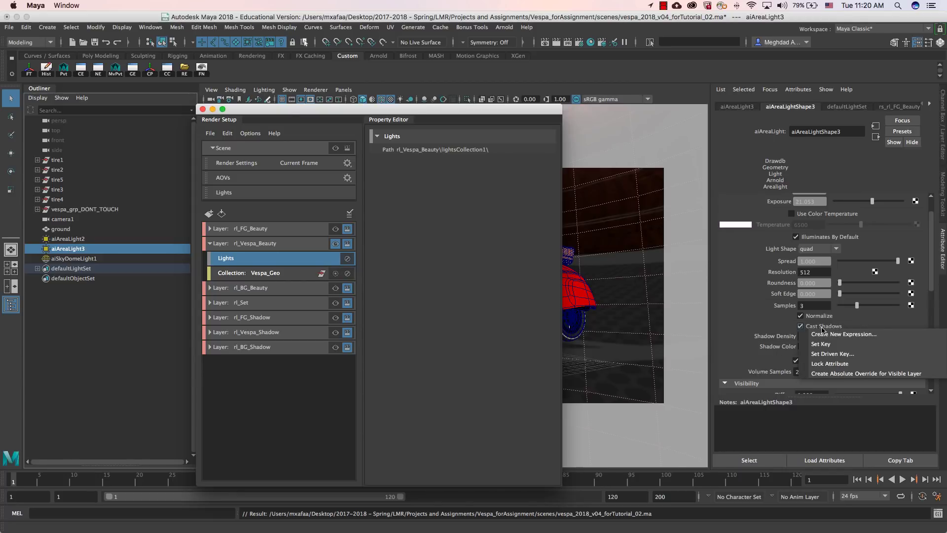
left_click(864, 373)
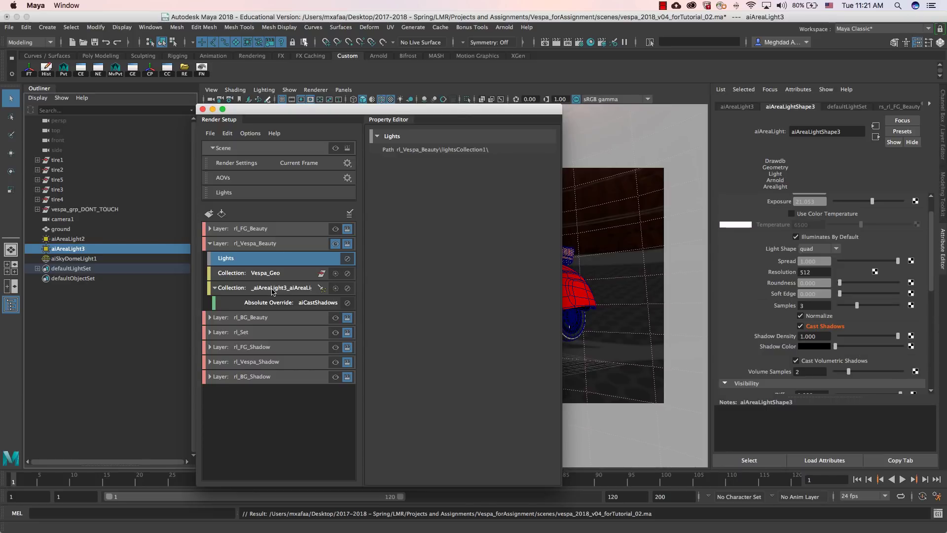
left_click(277, 303)
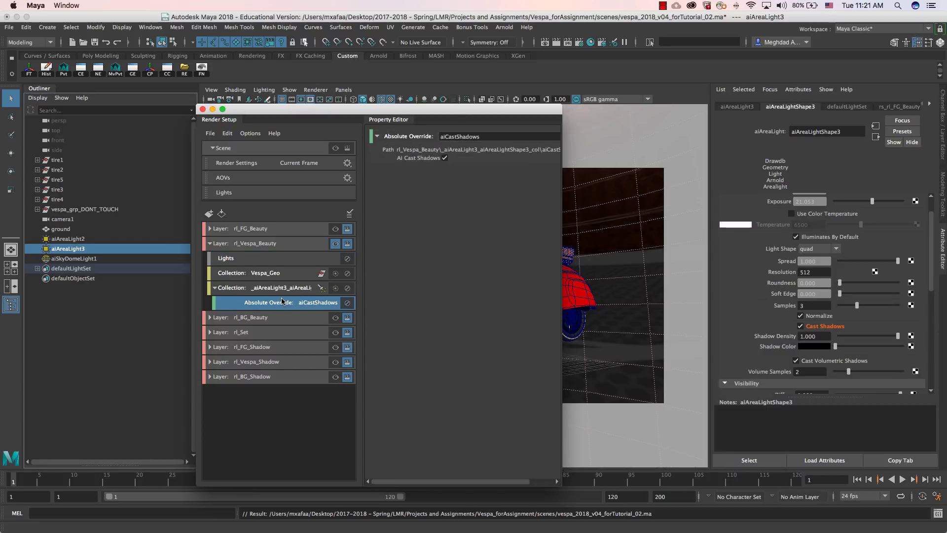
Step: Delete the aiAreaLight3 shape collection with its aiCastShadows override from the rl_Vespa_Beauty layer
left_click(282, 289)
left_click(278, 303)
left_click(255, 289)
right_click(260, 289)
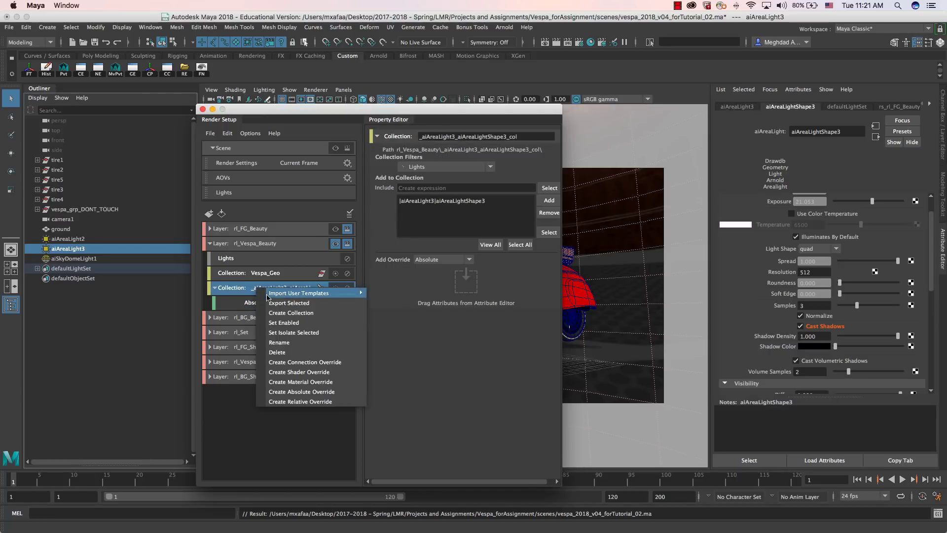
left_click(291, 353)
Step: Try creating aiAreaLight3's Cast Shadows override with rl_Vespa_Beauty's built-in Lights group selected, and delete the resulting collection
left_click(277, 246)
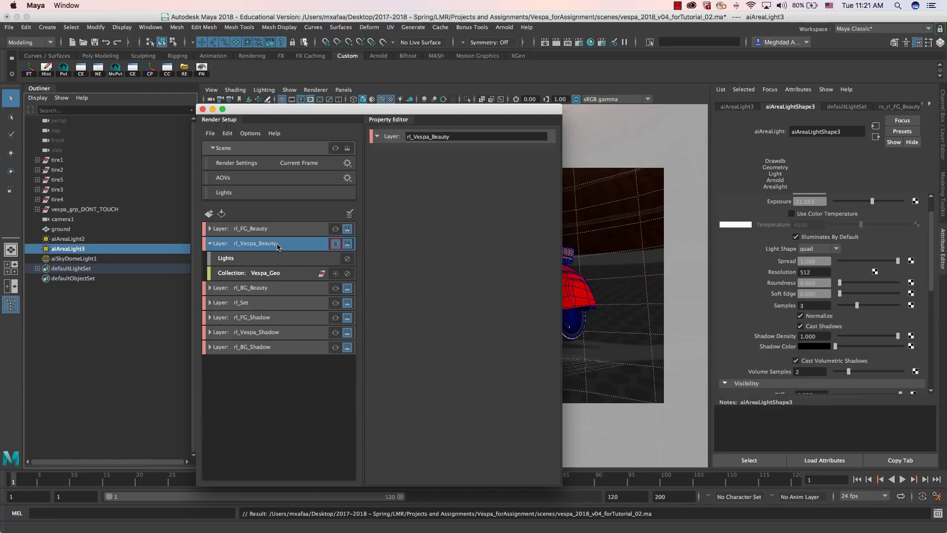
left_click(247, 262)
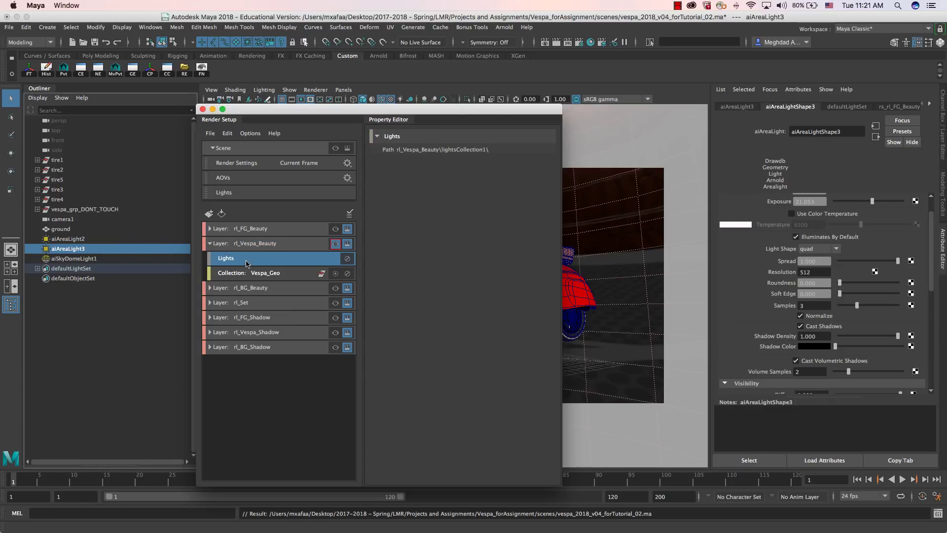
right_click(831, 327)
left_click(835, 373)
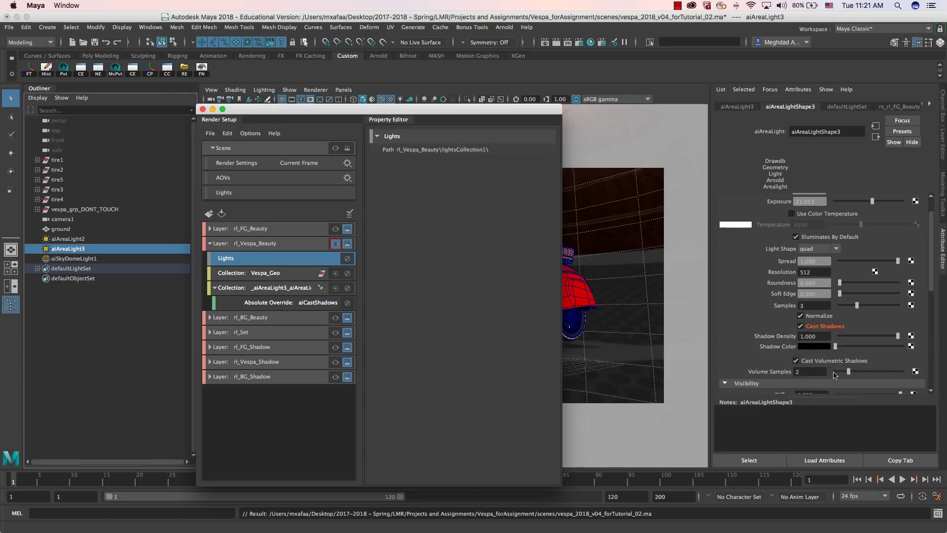
left_click(245, 287)
right_click(257, 289)
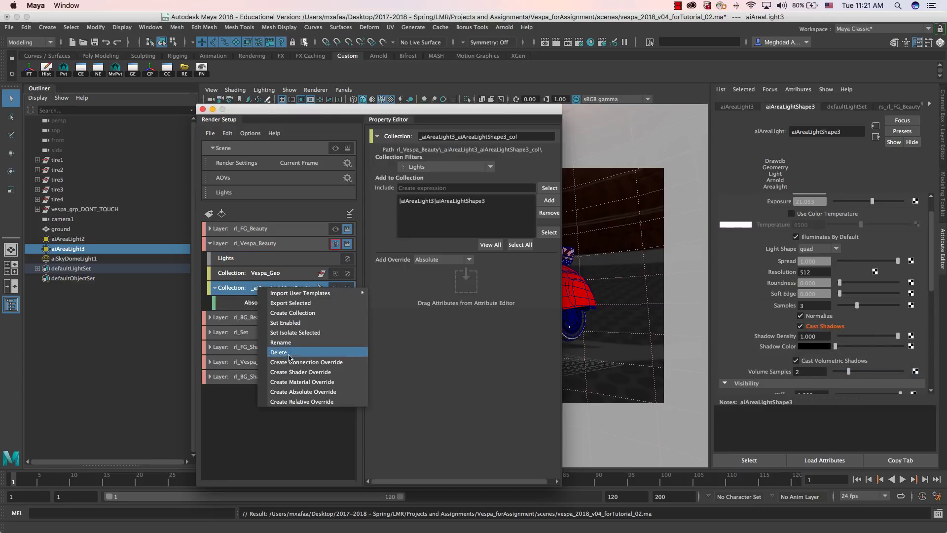
left_click(253, 291)
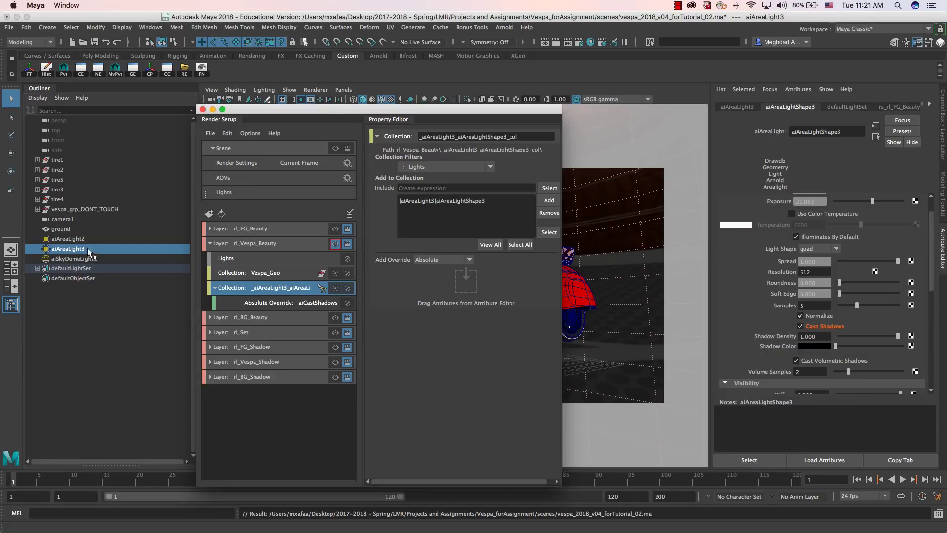
right_click(266, 289)
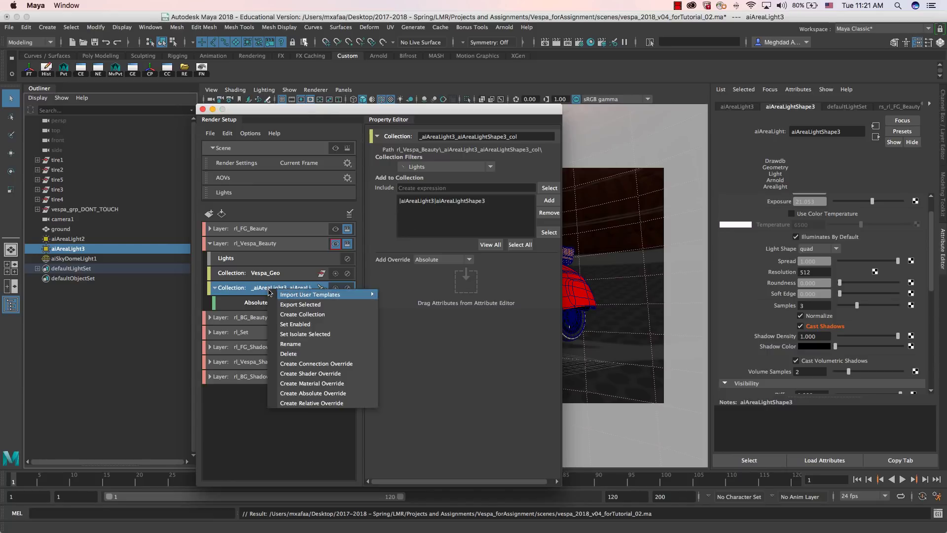
left_click(301, 353)
Step: Try creating aiAreaLight3's Cast Shadows override with the rl_Vespa_Beauty layer itself selected, and delete the resulting collection
left_click(267, 248)
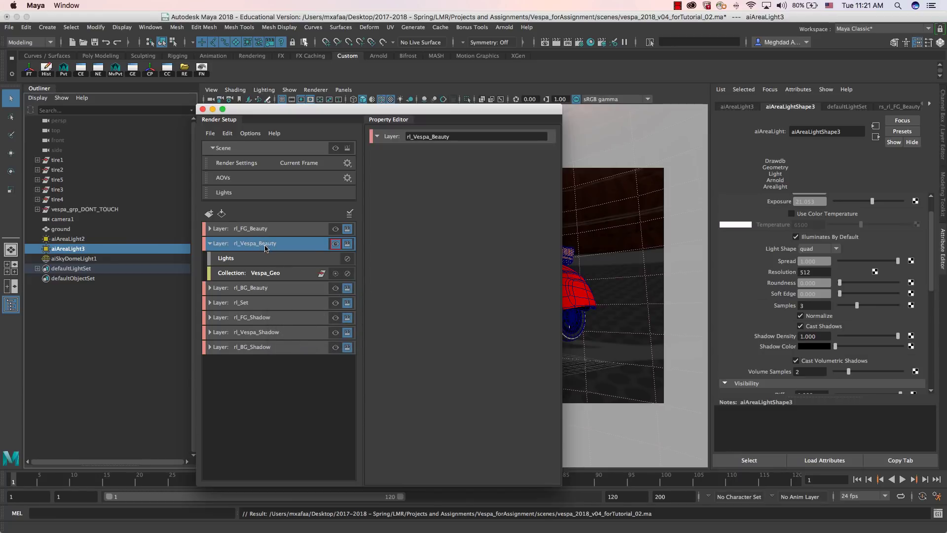
right_click(821, 331)
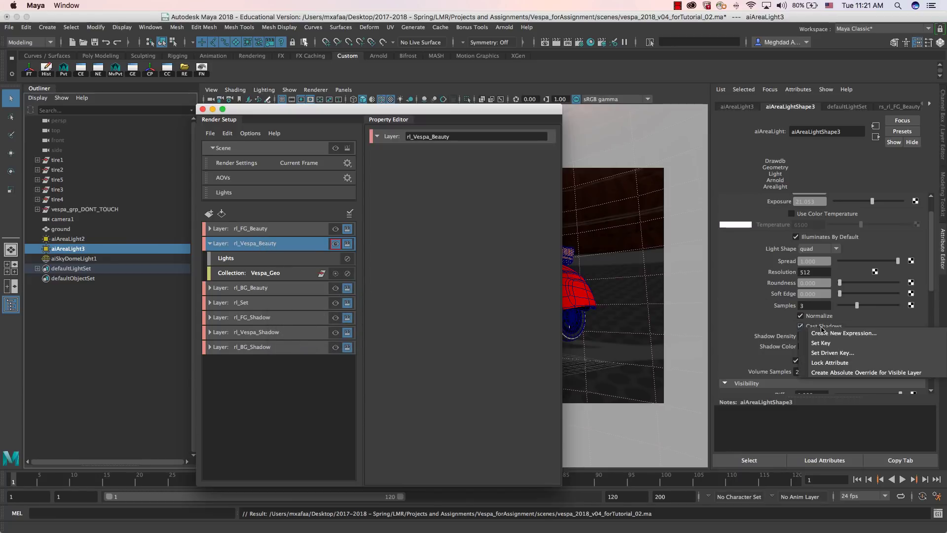
left_click(839, 372)
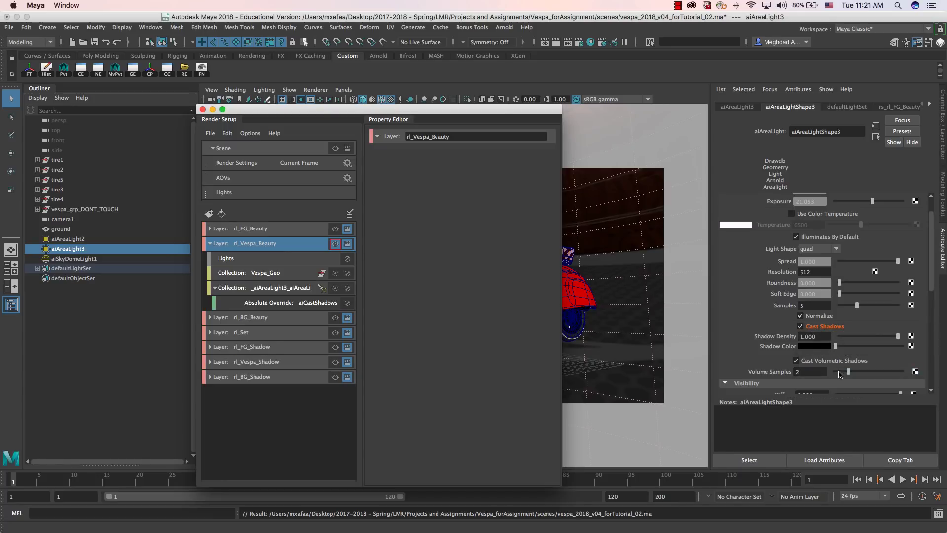
right_click(276, 289)
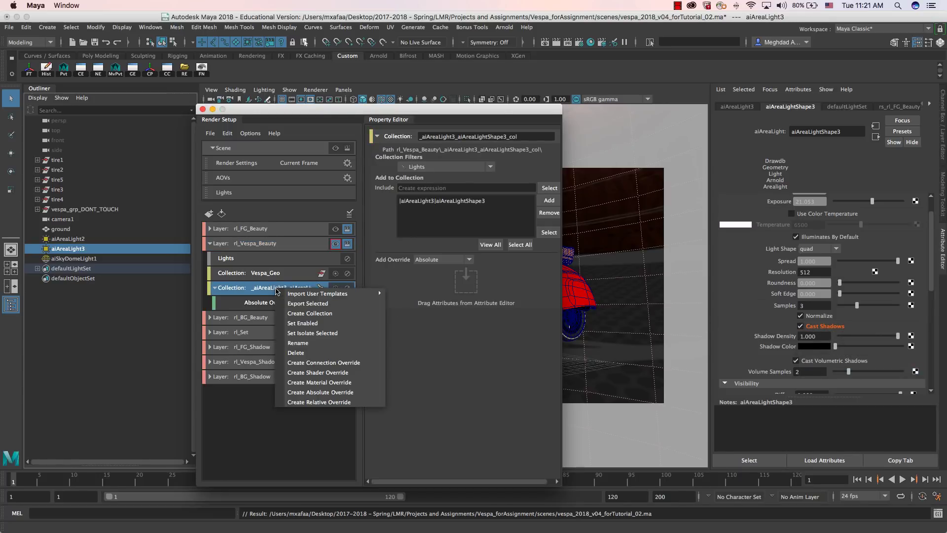
left_click(312, 352)
Step: Delete the built-in Lights group from rl_Vespa_Beauty and create a collection named Lights in that layer
left_click(261, 261)
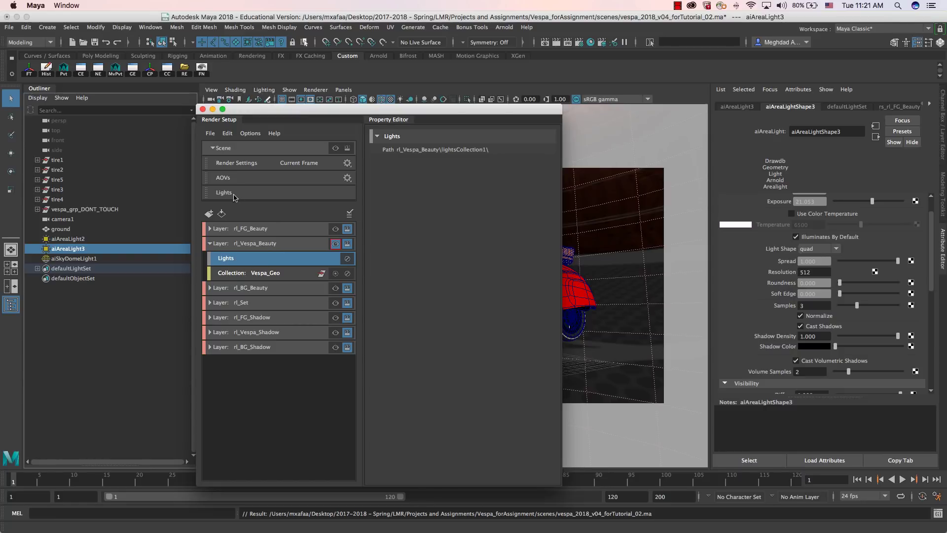
right_click(241, 258)
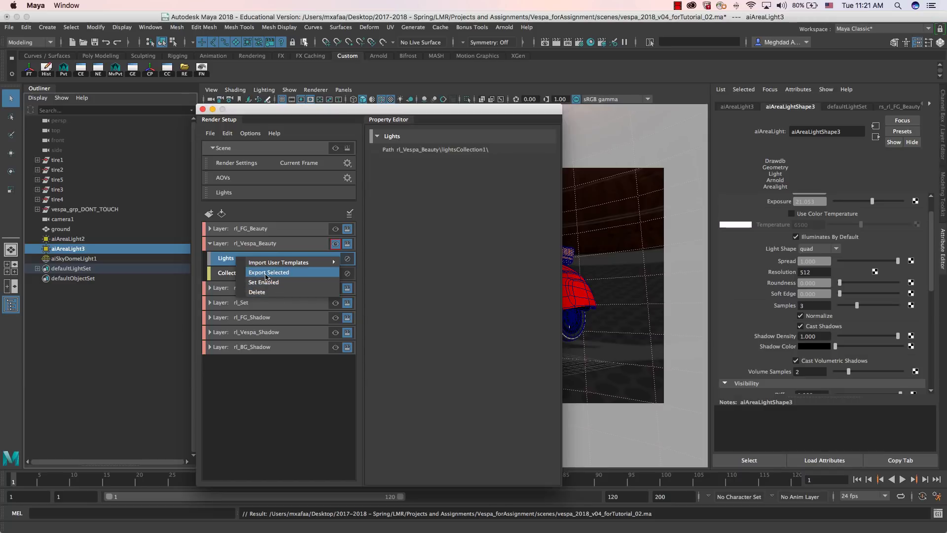
left_click(263, 292)
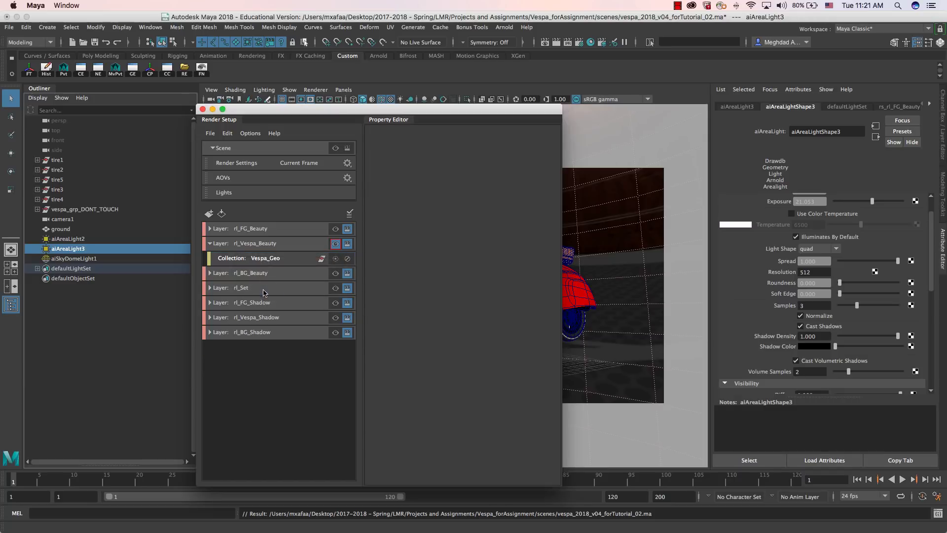
right_click(260, 243)
left_click(280, 267)
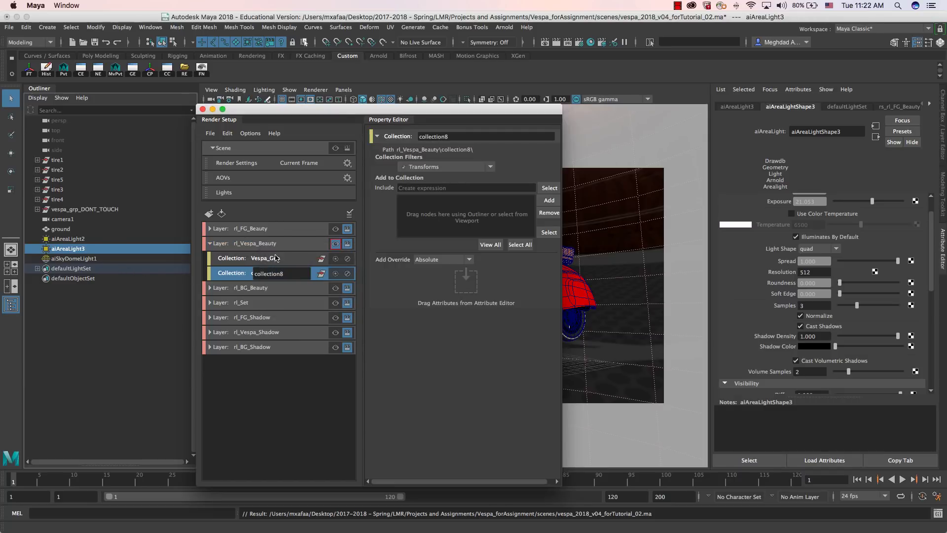
type("Lights")
key("Return")
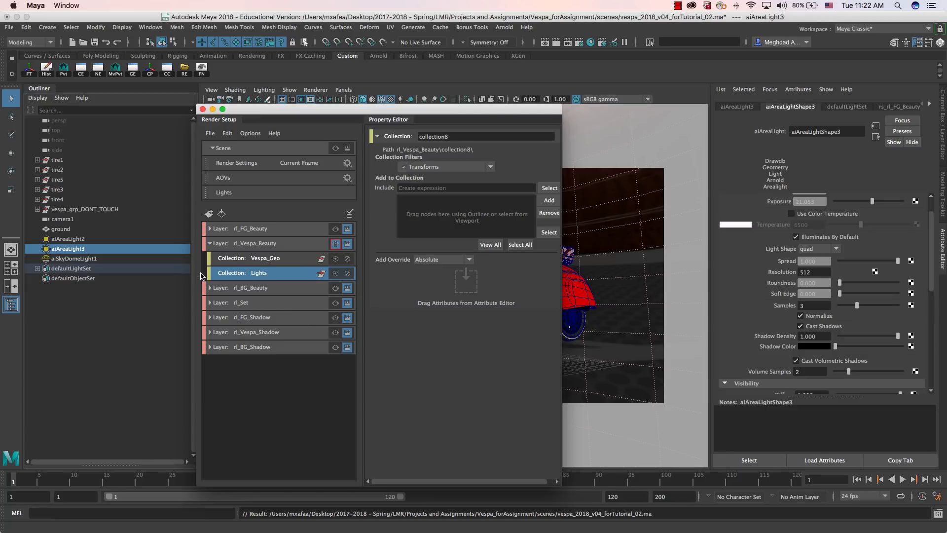
Step: Add aiAreaLight2, aiAreaLight3 and aiSkyDomeLight1 to the Lights collection of rl_Vespa_Beauty
left_click(74, 259)
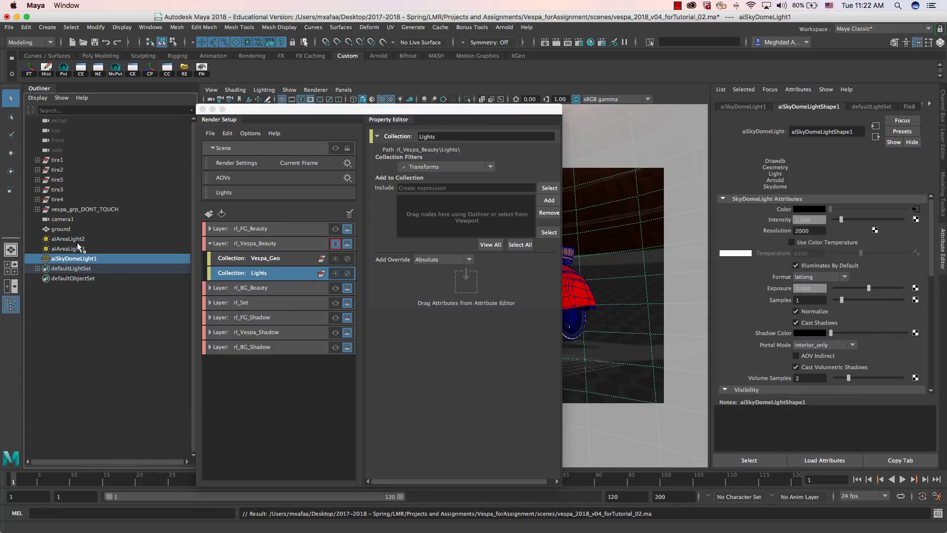
left_click(78, 239, "shift")
right_click(259, 274)
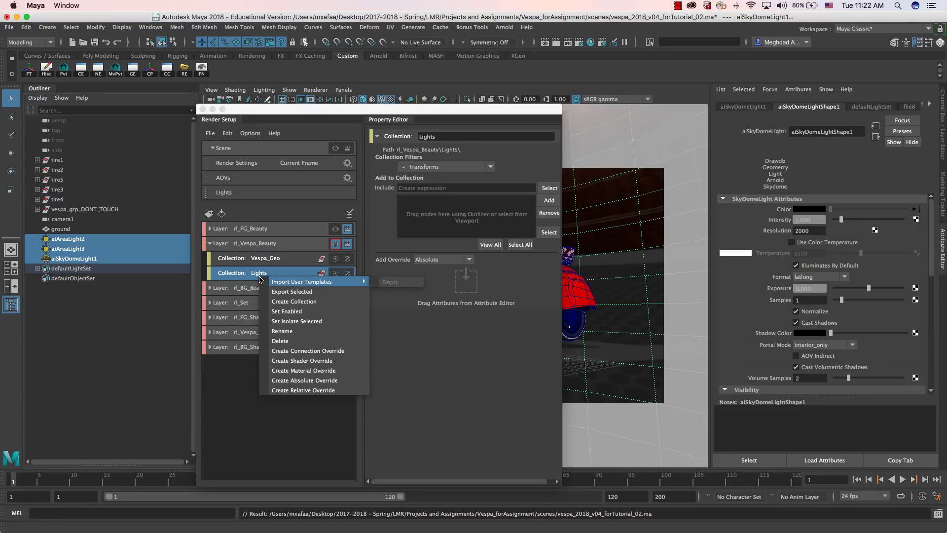
left_click(548, 203)
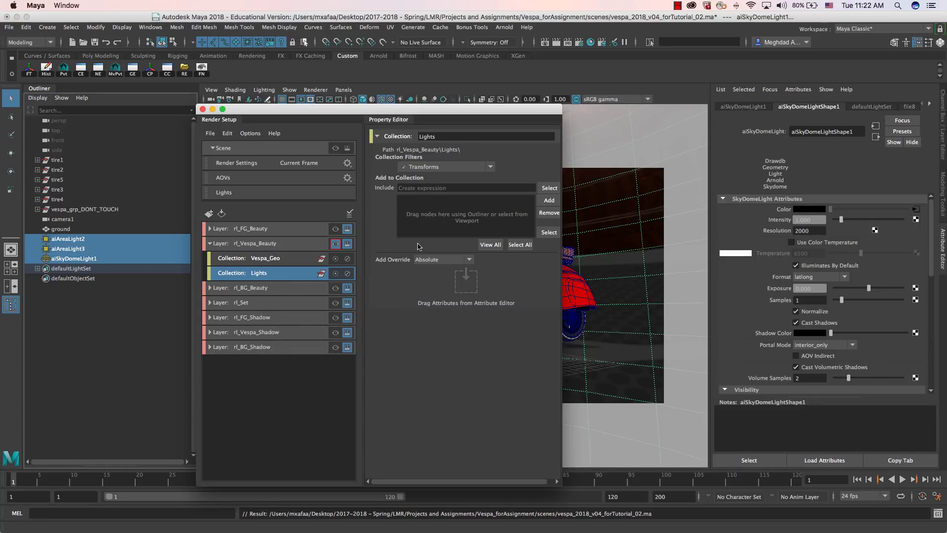
left_click(537, 200)
left_click(268, 258)
left_click(263, 273)
Step: With the Lights collection selected, create an absolute override for aiAreaLight2's Cast Shadows in the visible layer
left_click(79, 240)
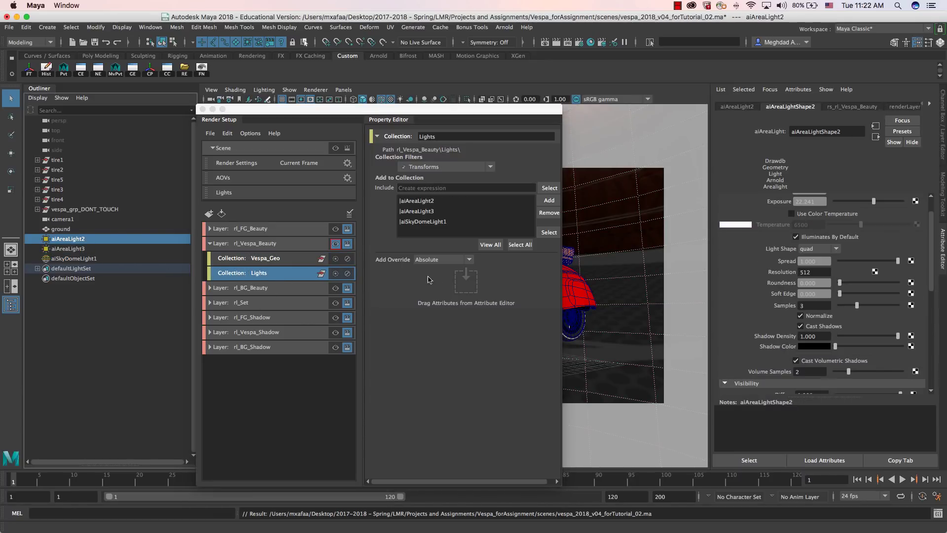
right_click(823, 328)
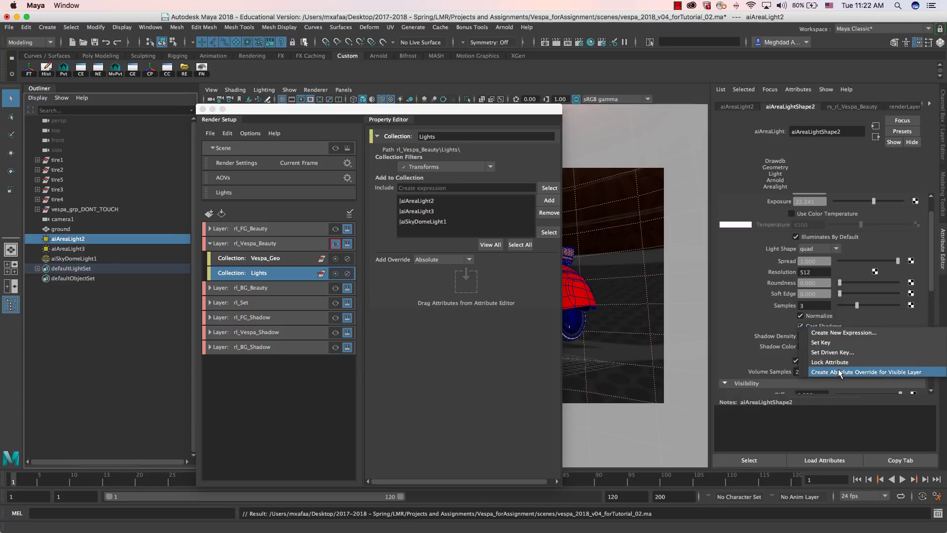
left_click(838, 368)
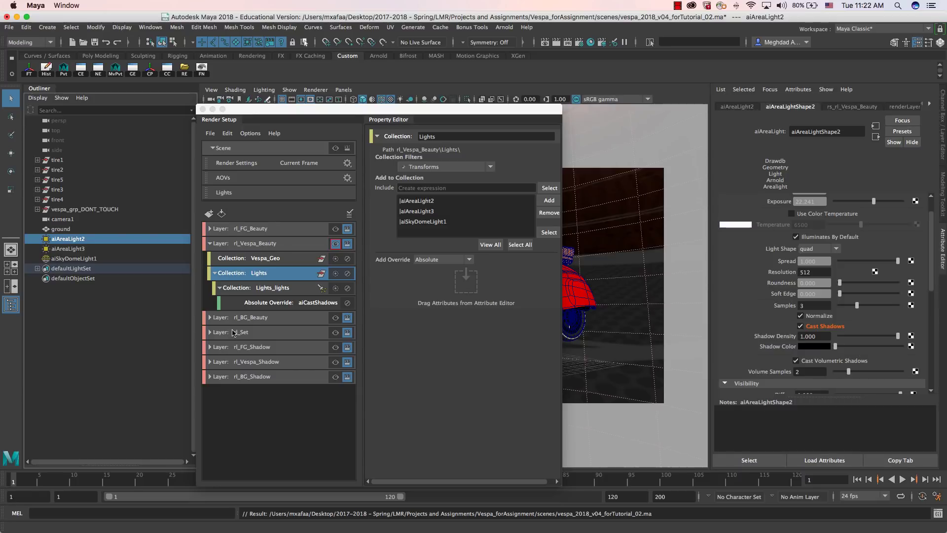
left_click(210, 317)
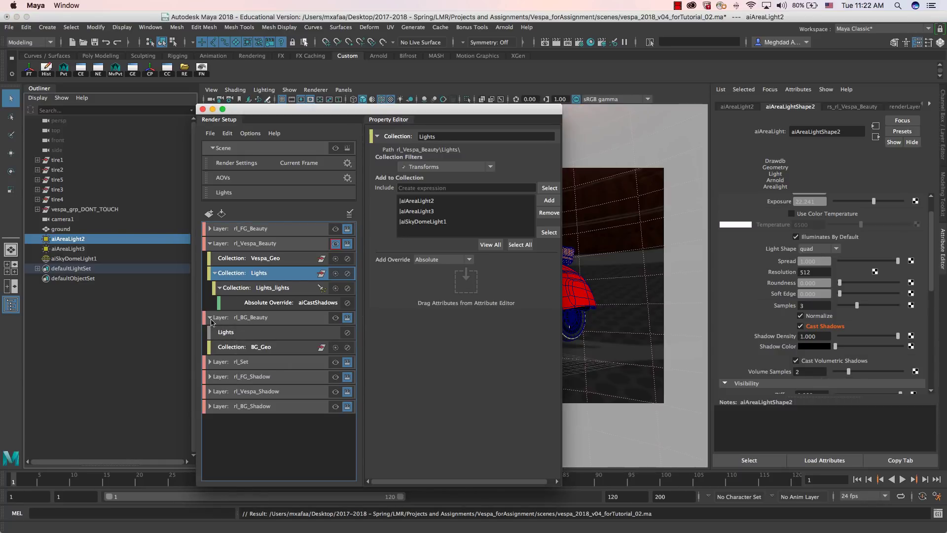
left_click(210, 318)
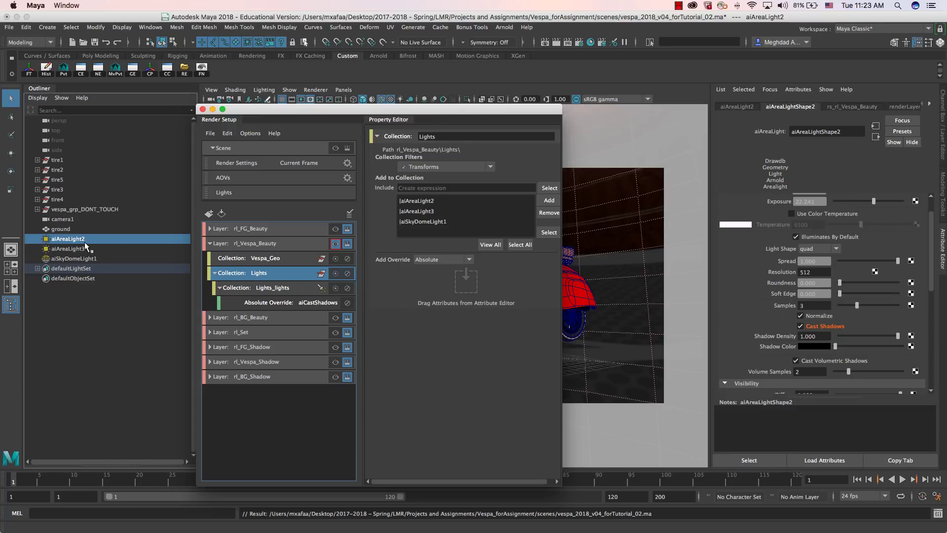
right_click(829, 329)
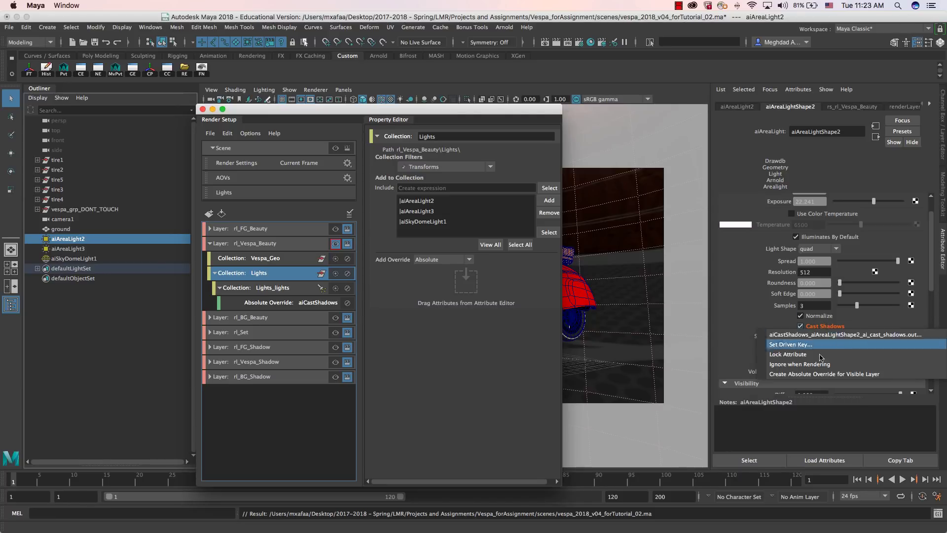
left_click(787, 332)
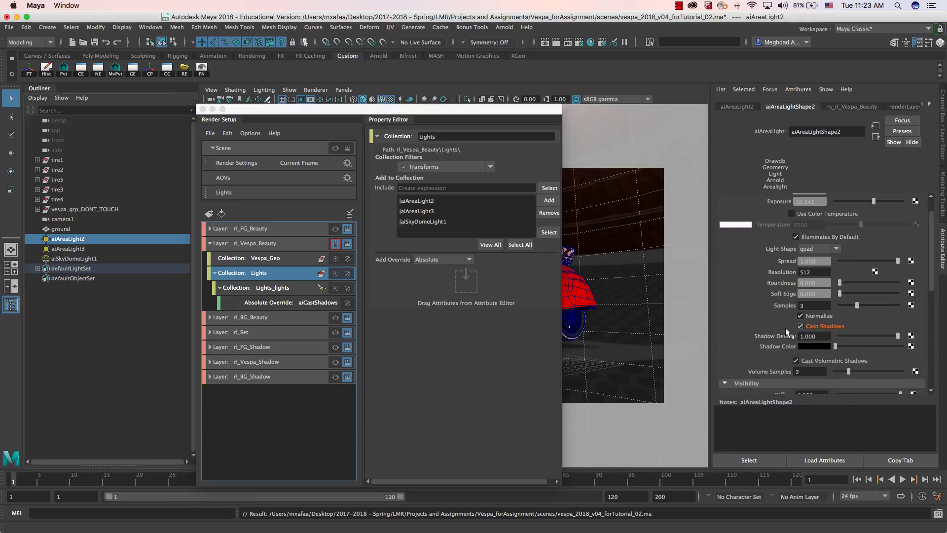
Step: Turn off Ai Cast Shadows in the Lights collection's override and compare aiAreaLight2's setting between rl_FG_Beauty and rl_Vespa_Beauty
left_click(272, 303)
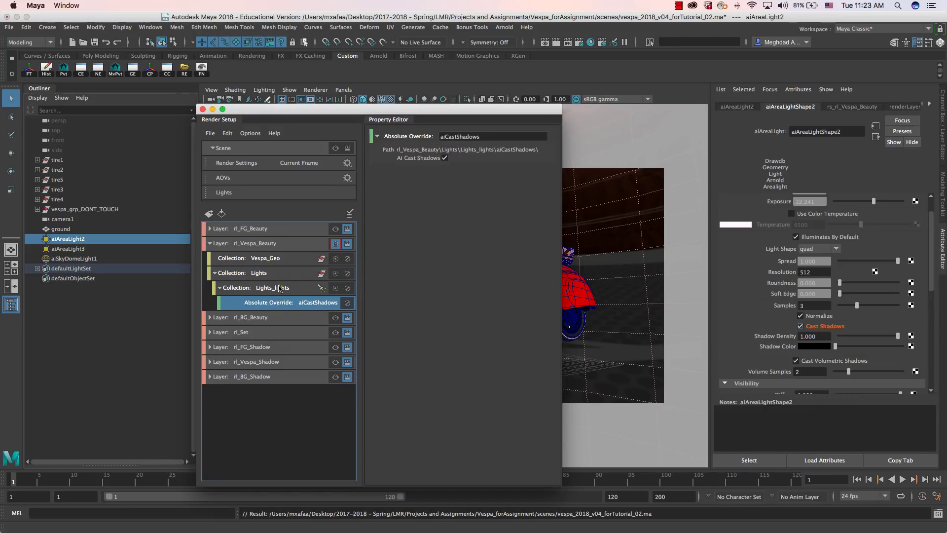
left_click(445, 158)
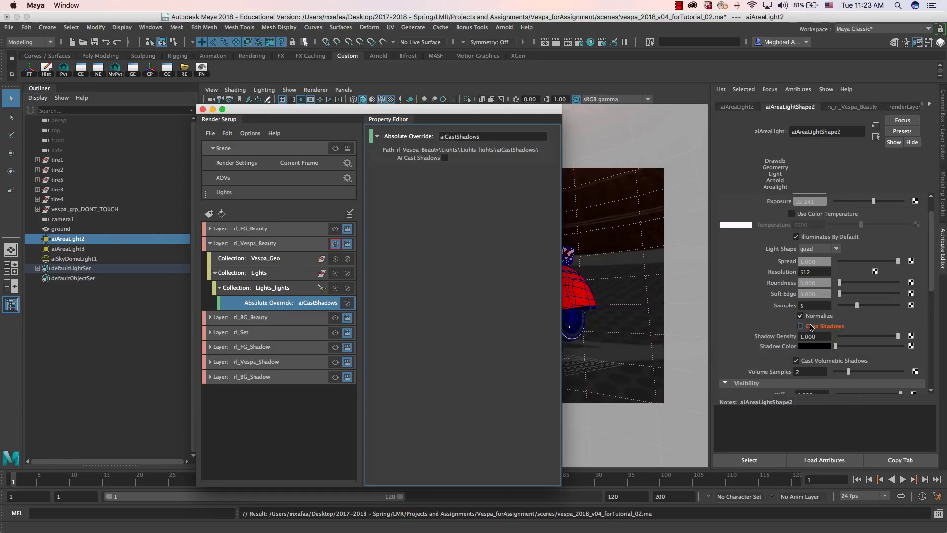
left_click(335, 229)
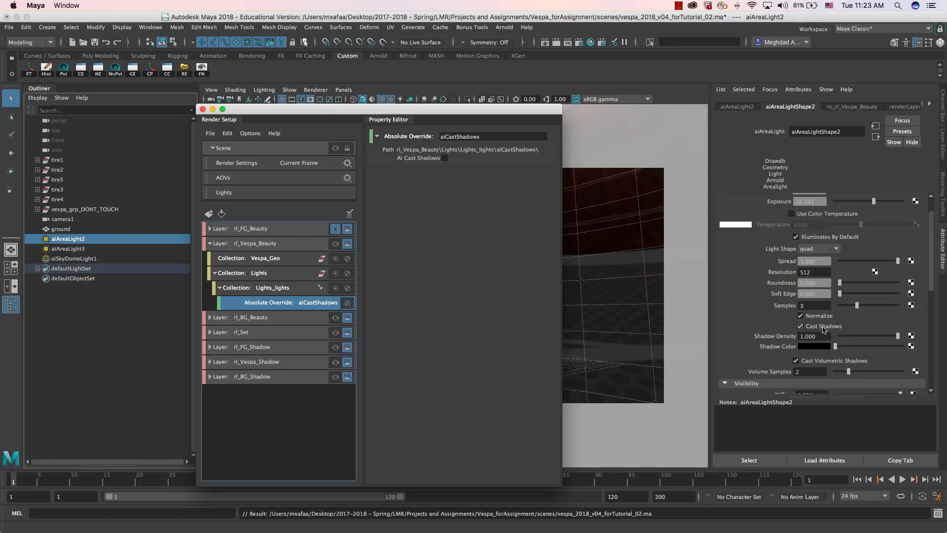
left_click(335, 244)
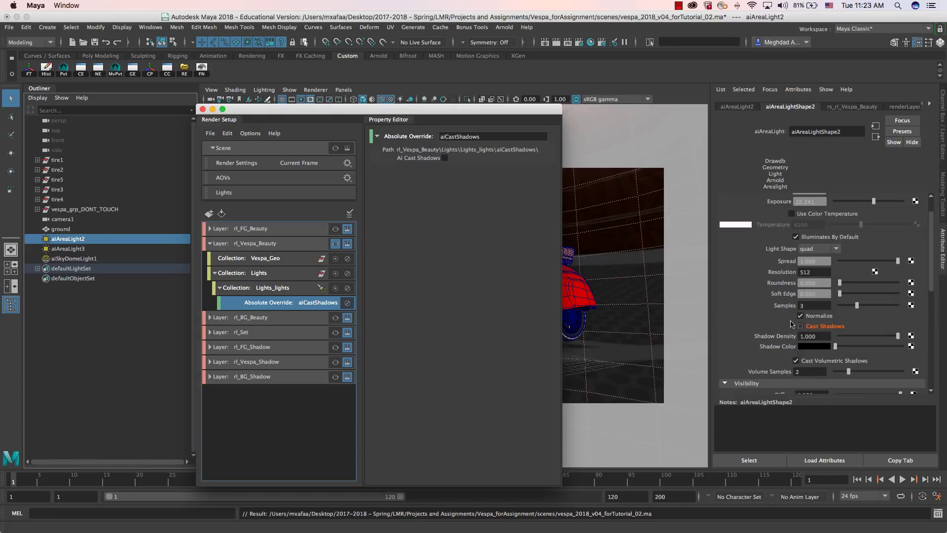
Step: Move the Render Setup window clear of the attribute display and render rl_Vespa_Beauty in the Arnold RenderView
left_click_drag(417, 114, 775, 135)
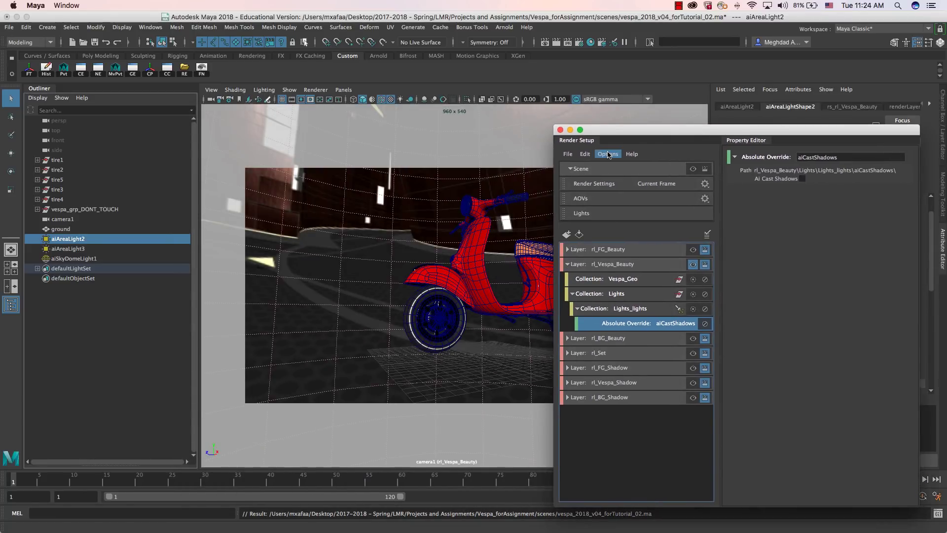
left_click_drag(700, 130, 438, 127)
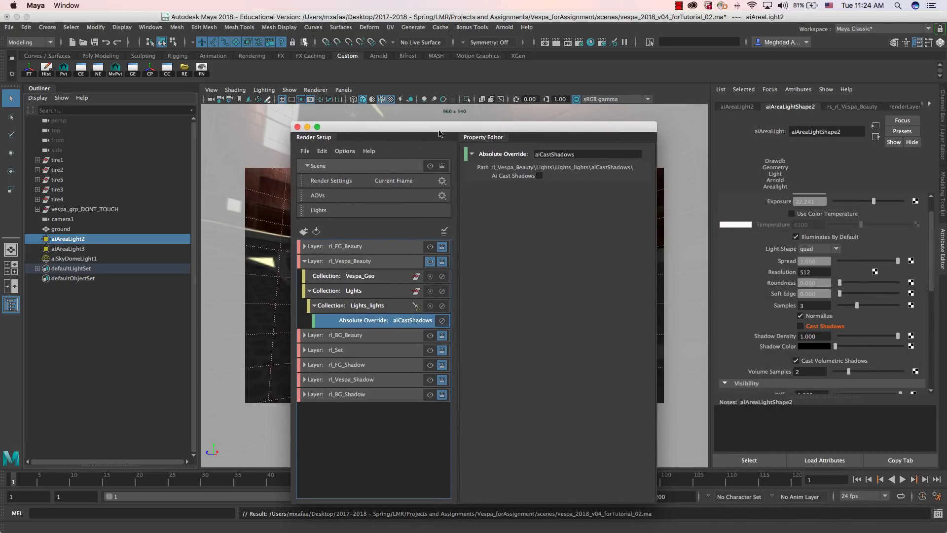
left_click(504, 27)
left_click(516, 55)
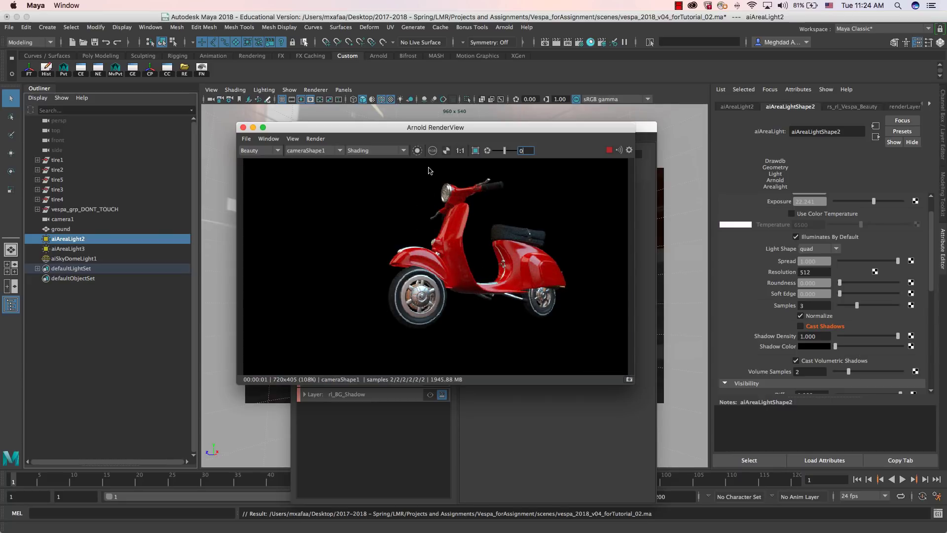
Step: Store a snapshot of the Vespa render and place the RenderView beside the Render Setup window, bringing Render Setup to the front
left_click_drag(520, 131, 400, 163)
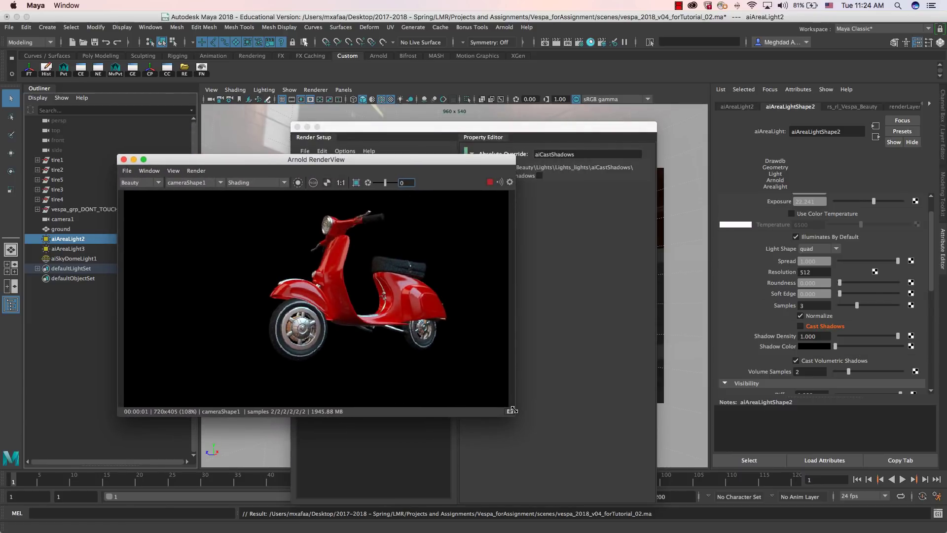
left_click(509, 410)
left_click_drag(431, 161, 300, 169)
left_click(434, 136)
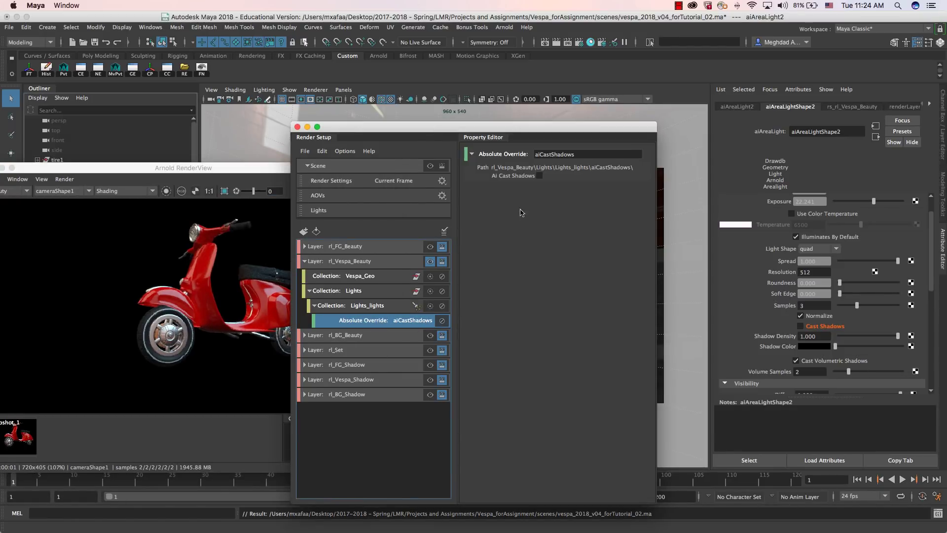
Step: Turn on Ai Cast Shadows in rl_Vespa_Beauty's Lights override and store a second snapshot of the Vespa render
left_click(539, 176)
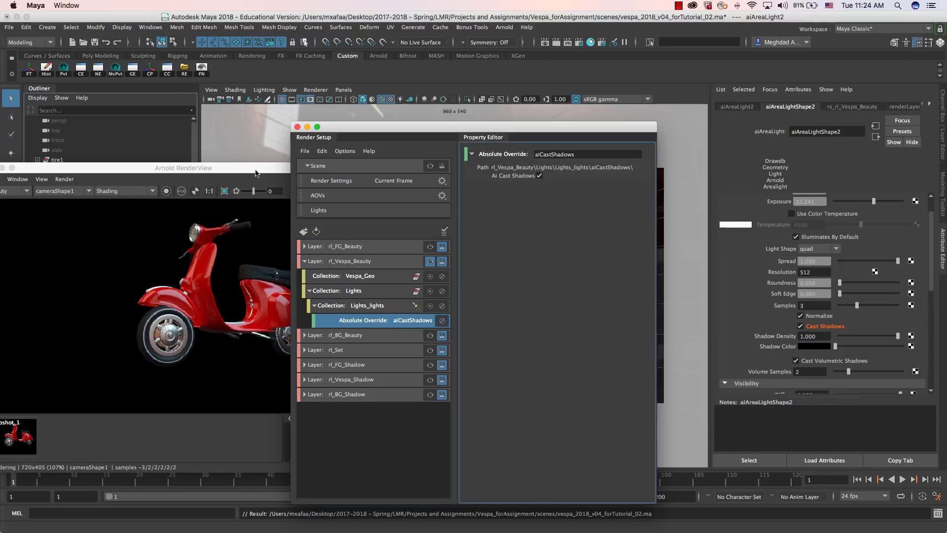
left_click_drag(151, 293, 316, 293)
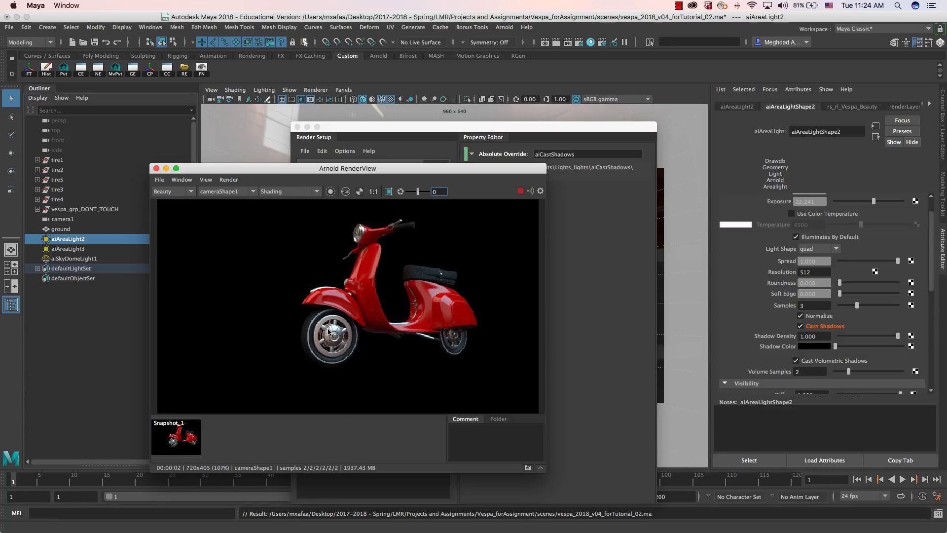
left_click(528, 467)
Step: Set Snapshot_2 as A and Snapshot_1 as B, and wipe between them to compare the Vespa with and without shadows
right_click(238, 434)
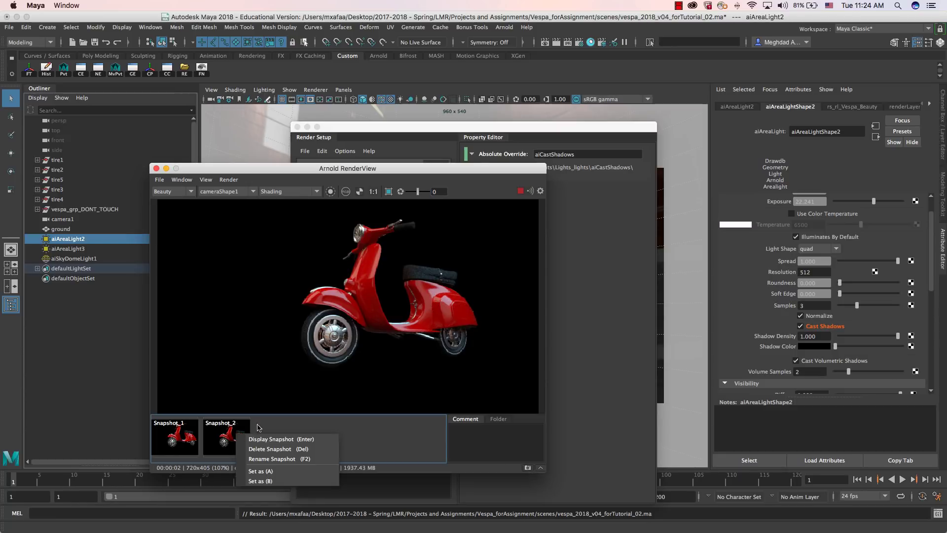
left_click_drag(311, 173, 437, 104)
right_click(355, 380)
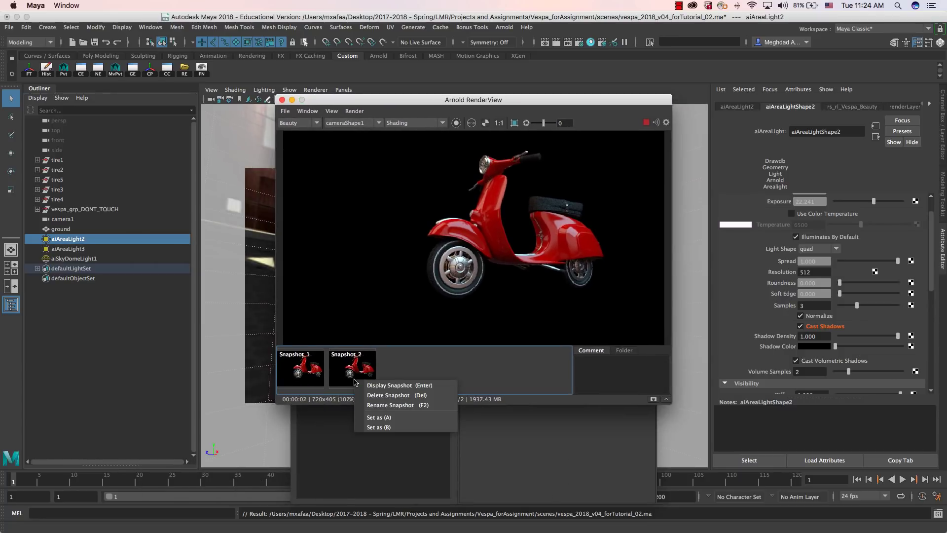
left_click(386, 418)
right_click(297, 374)
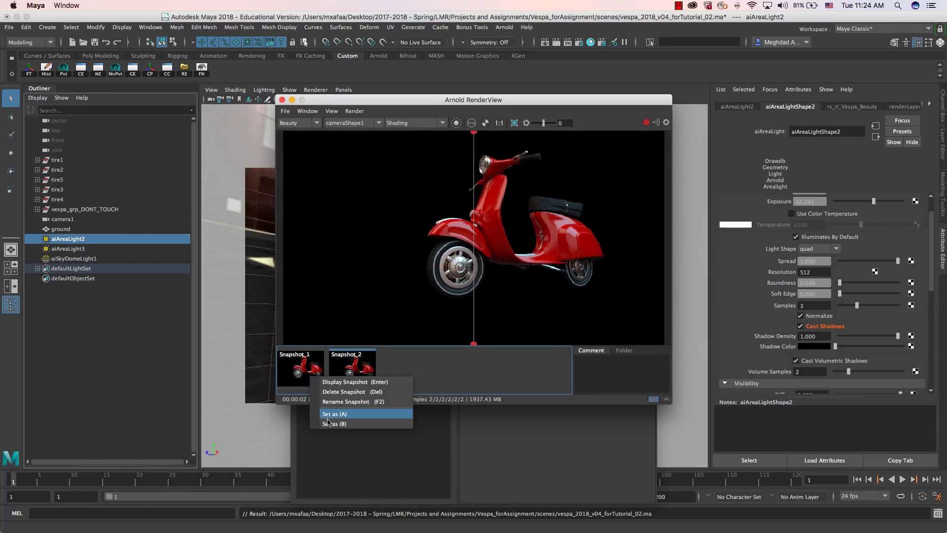
left_click(316, 419)
left_click_drag(473, 223, 380, 219)
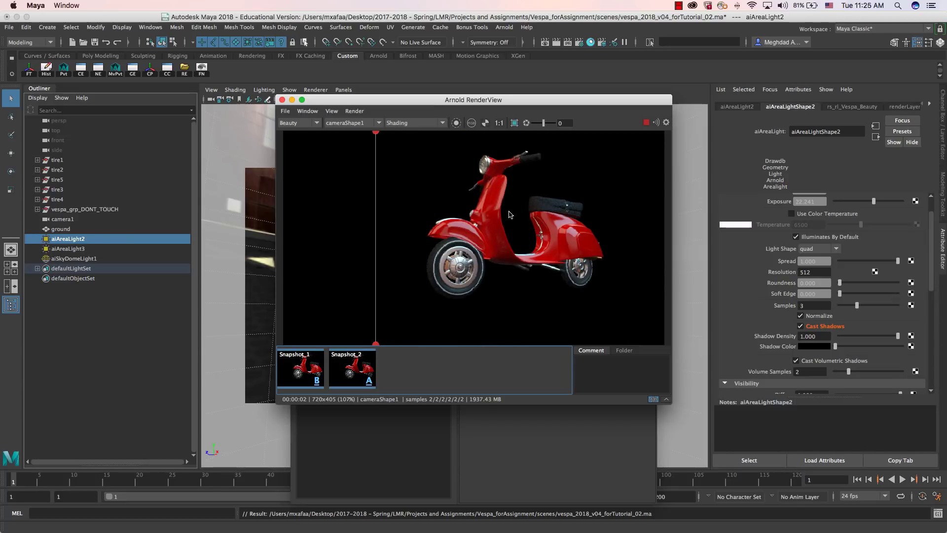
left_click_drag(379, 196, 408, 190)
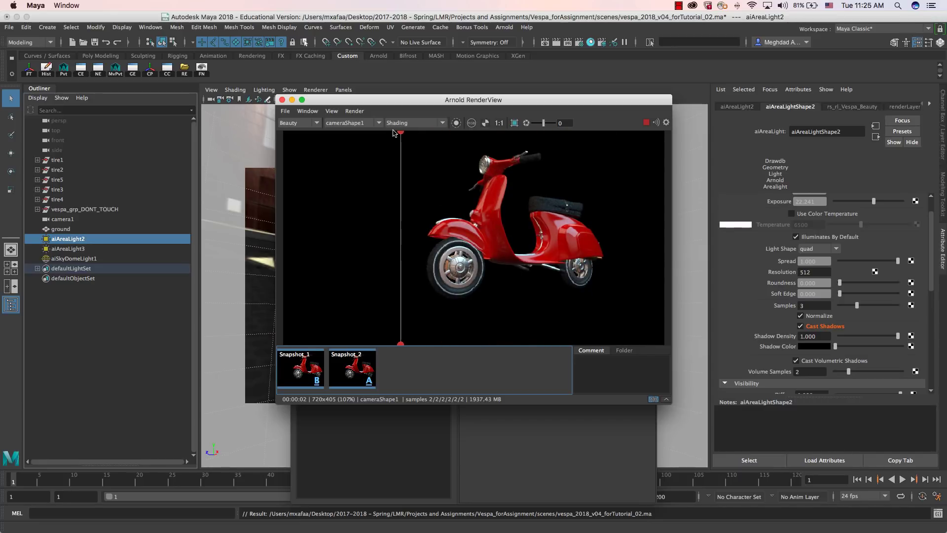
Step: Close the Arnold RenderView, turn off Ai Cast Shadows in rl_Vespa_Beauty's Lights override, and collapse that layer
left_click(282, 99)
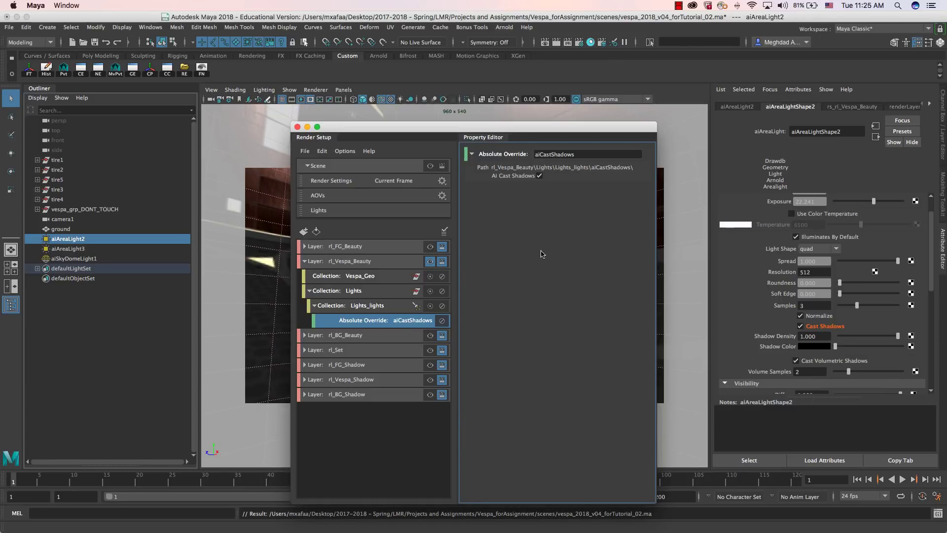
left_click(539, 176)
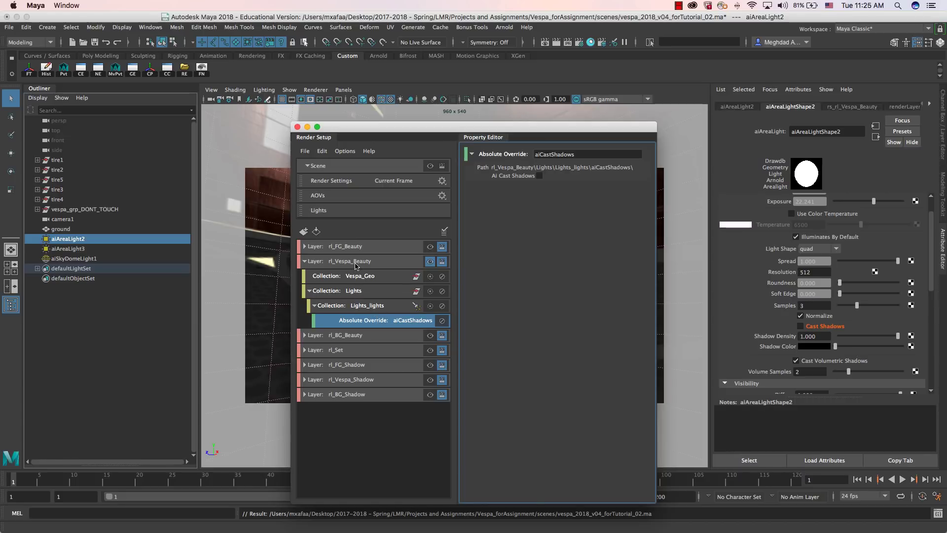
left_click(306, 261)
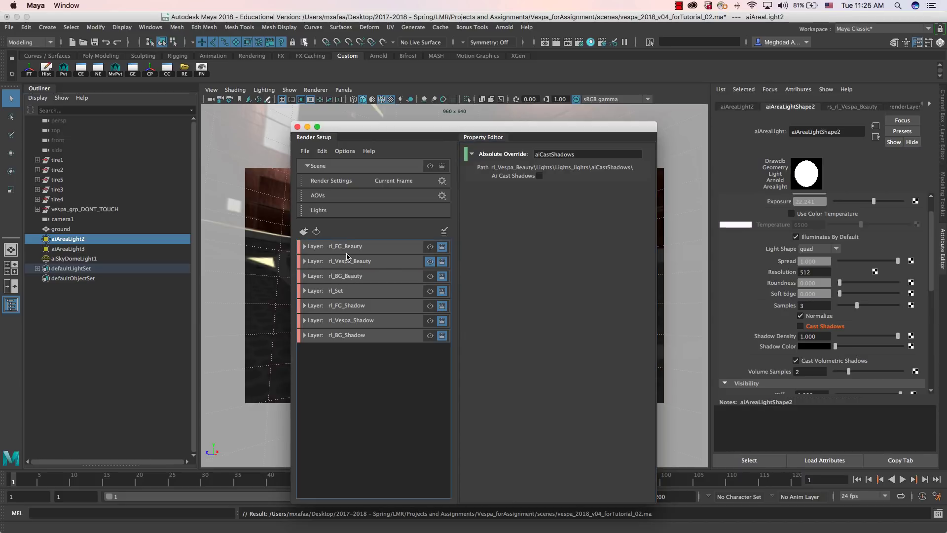
Step: Delete the default Lights collections from the rl_FG_Beauty and rl_BG_Beauty layers
left_click(305, 246)
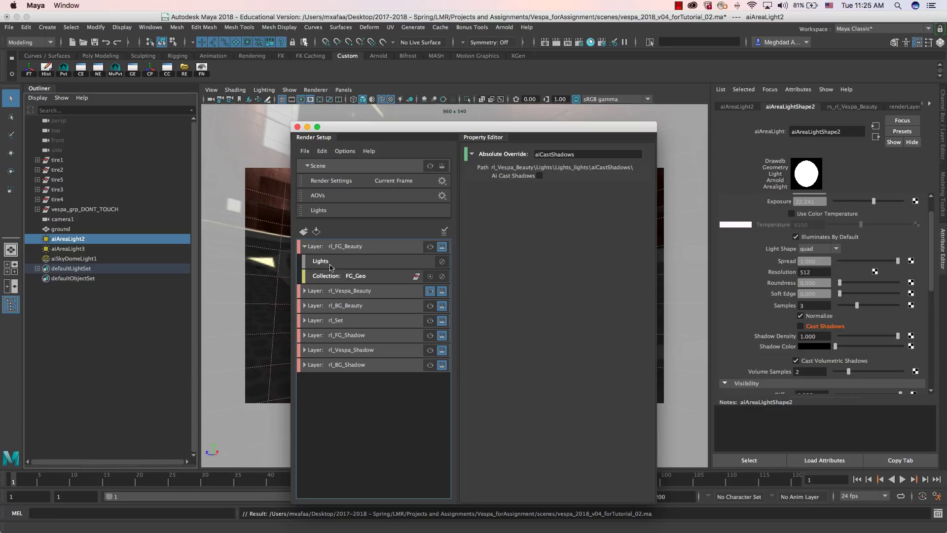
left_click(330, 267)
right_click(330, 265)
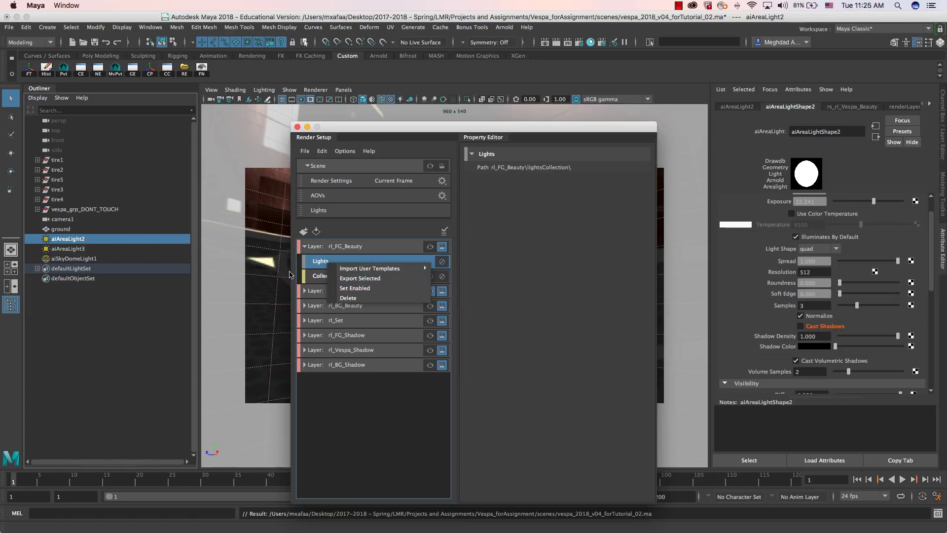
left_click(353, 291)
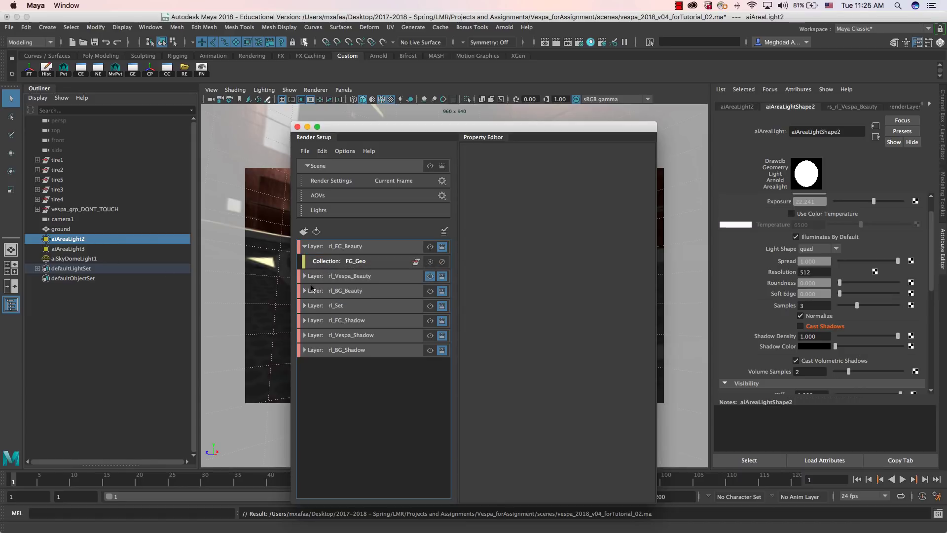
left_click(304, 290)
right_click(344, 308)
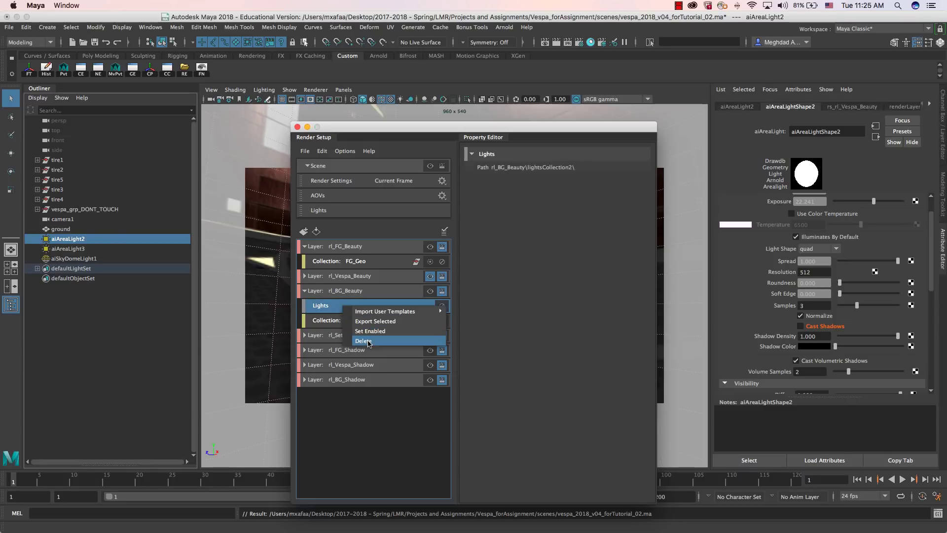
left_click(354, 341)
Step: Create a collection named lights in rl_FG_Beauty and add aiAreaLight2, aiAreaLight3 and aiSkyDomeLight1 to it
left_click(346, 269)
right_click(340, 250)
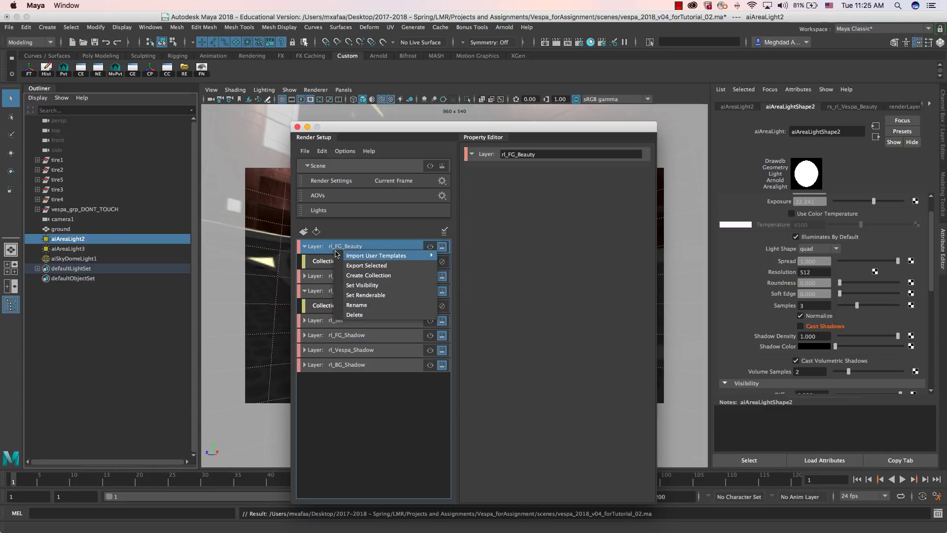
left_click(356, 275)
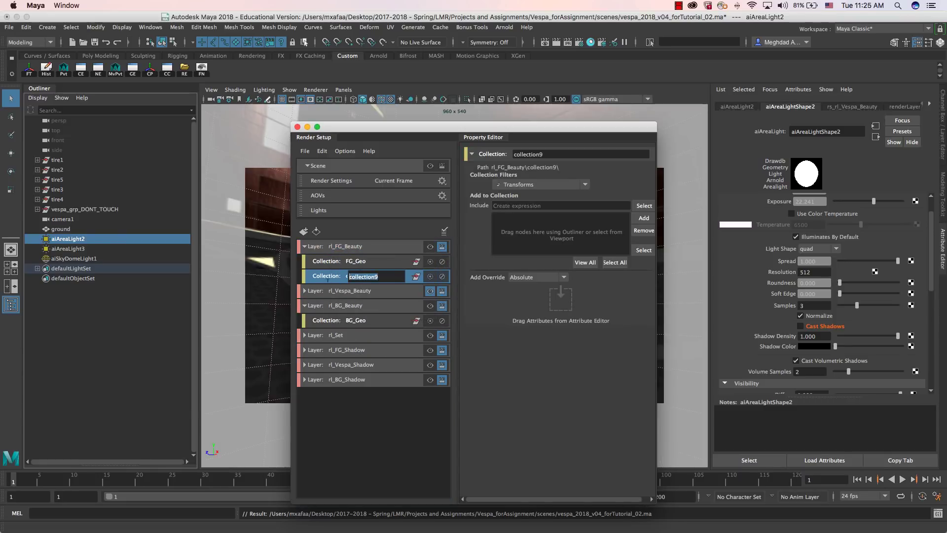
type("lights")
key("Return")
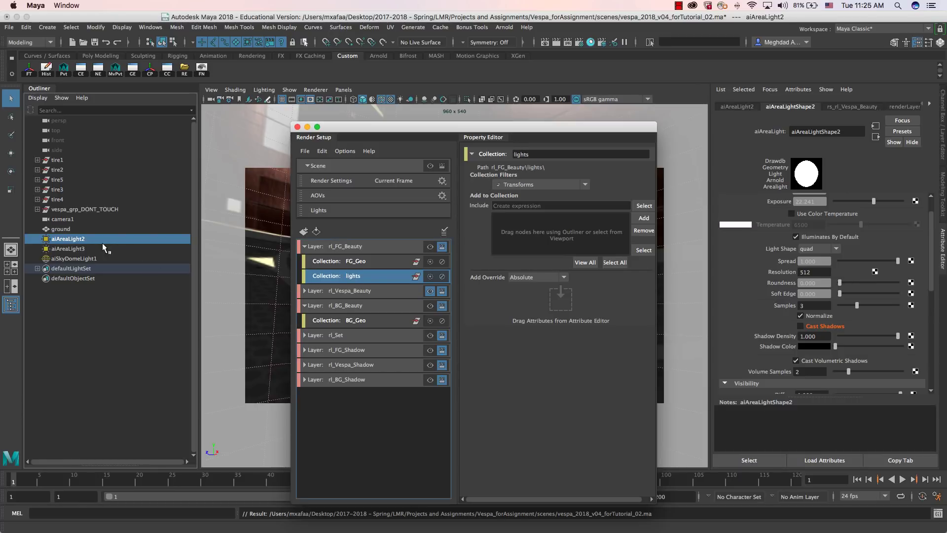
left_click(79, 258, "shift")
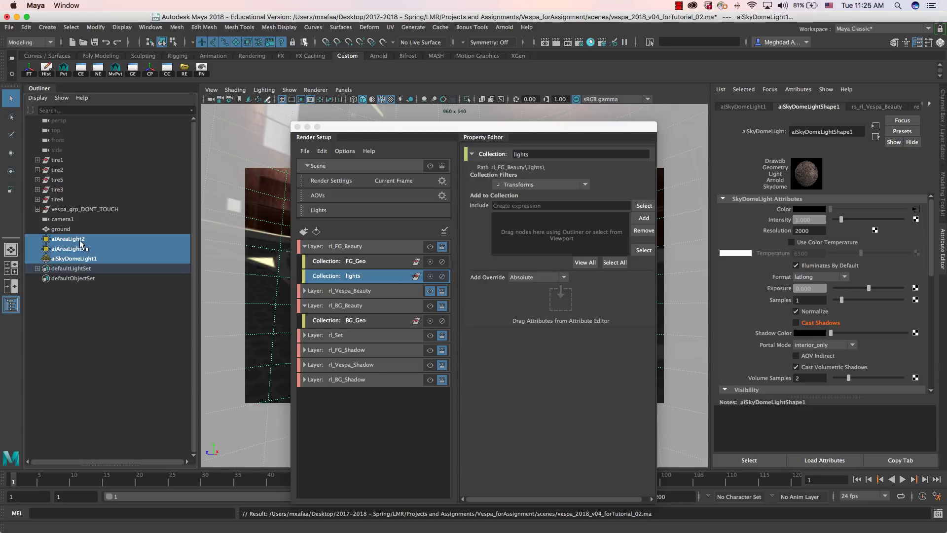
left_click(644, 218)
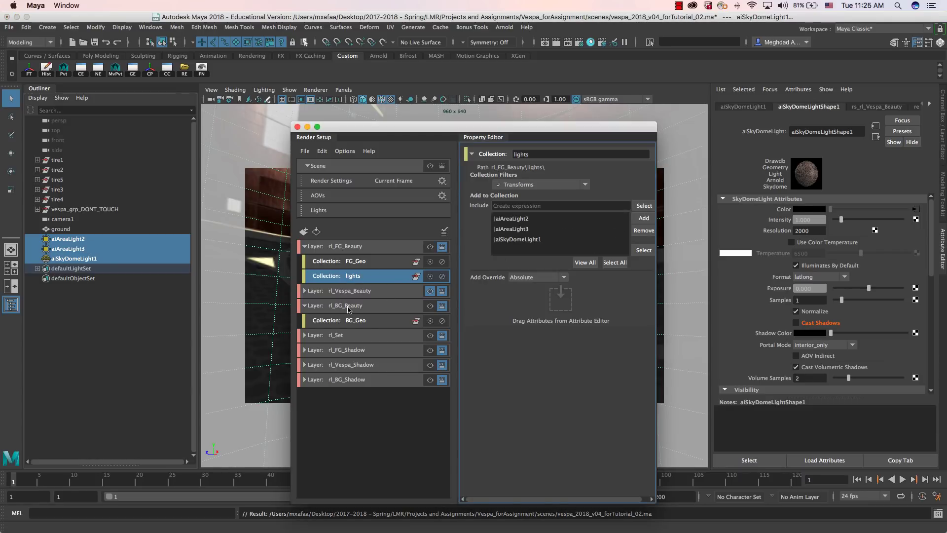
Step: Create a lights collection in rl_BG_Beauty and add the two area lights and the sky dome light to it
left_click(346, 307)
right_click(348, 308)
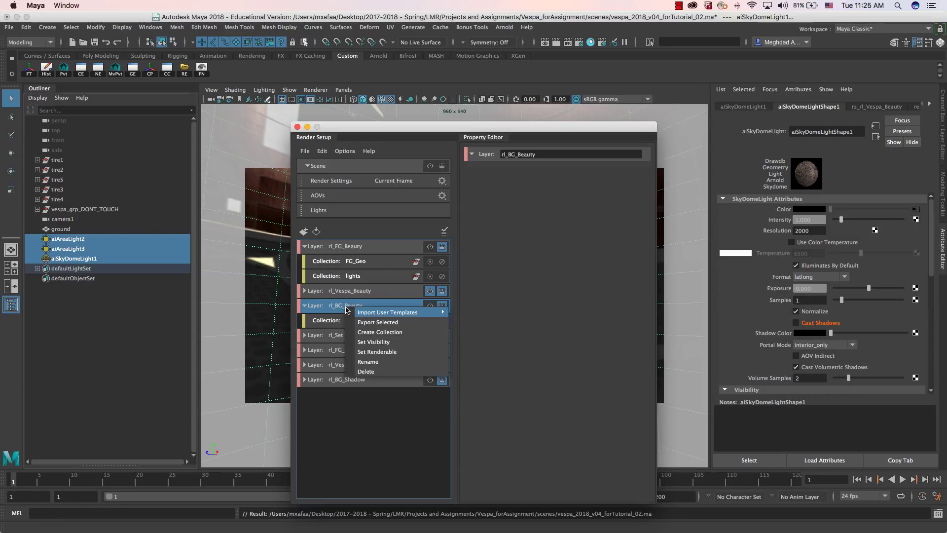
left_click(367, 332)
type("lights")
key("Return")
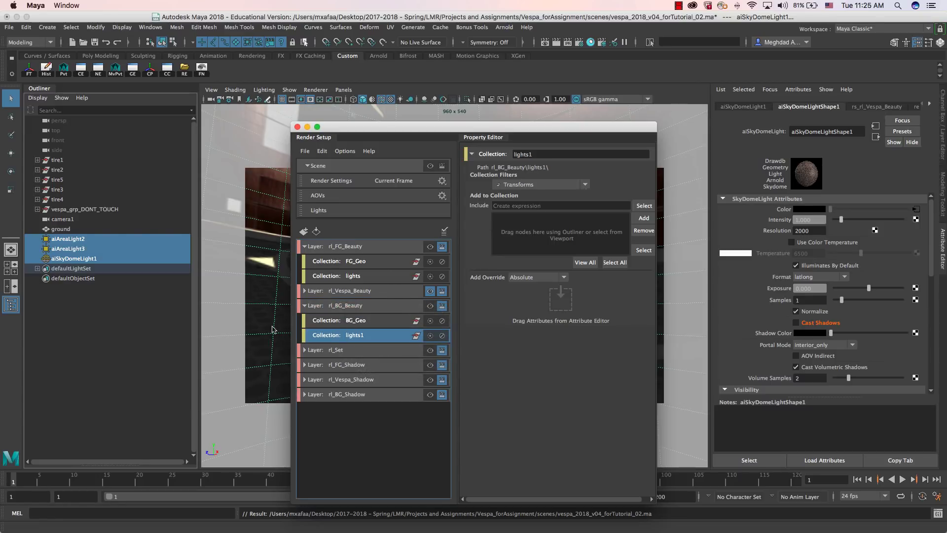
left_click(643, 218)
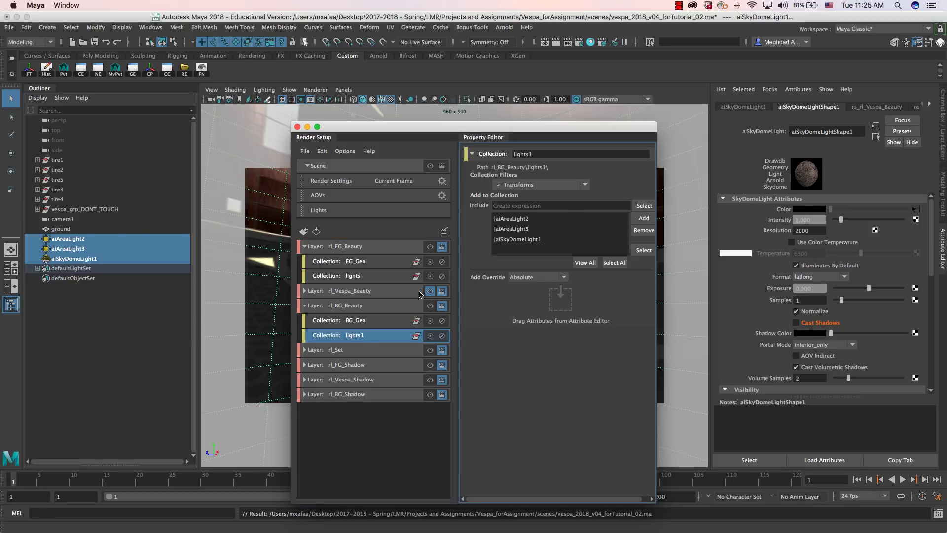
Step: Make rl_BG_Beauty visible, create an absolute override for aiAreaLight2's Cast Shadows in its lights collection, and turn Ai Cast Shadows off
left_click(304, 291)
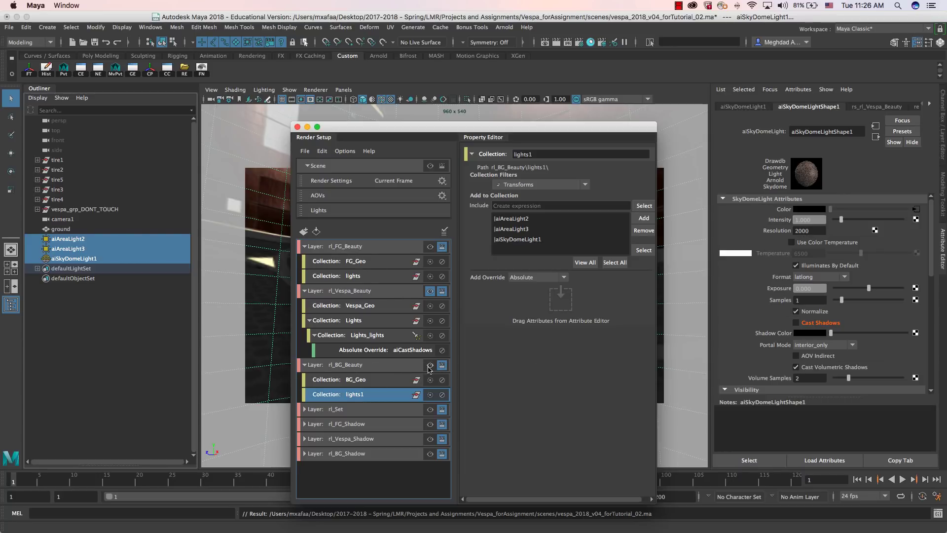
left_click(431, 367)
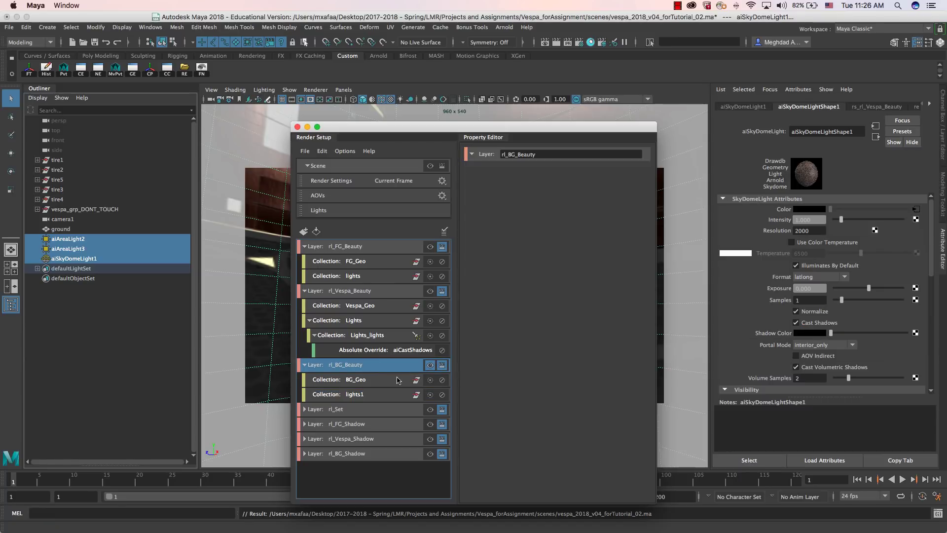
left_click(353, 394)
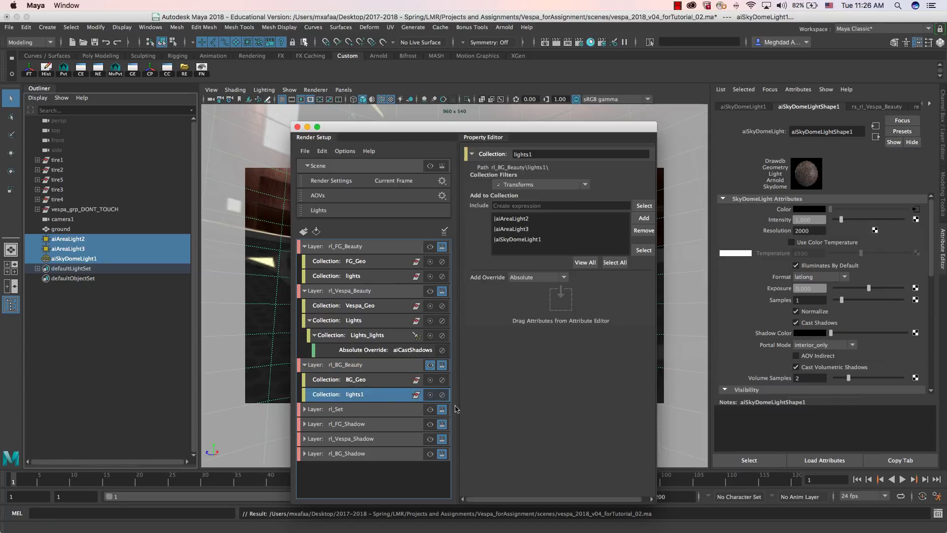
left_click(68, 239)
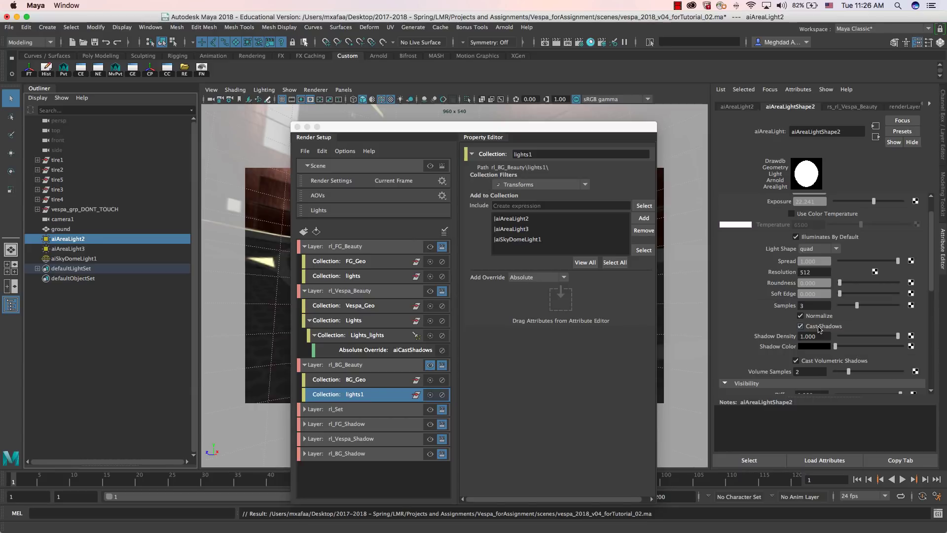
right_click(819, 329)
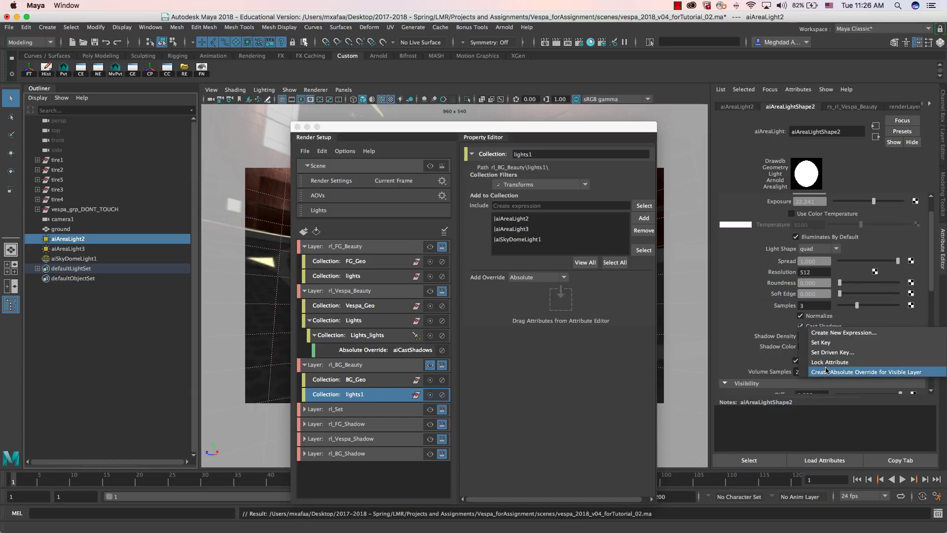
left_click(848, 373)
left_click(376, 427)
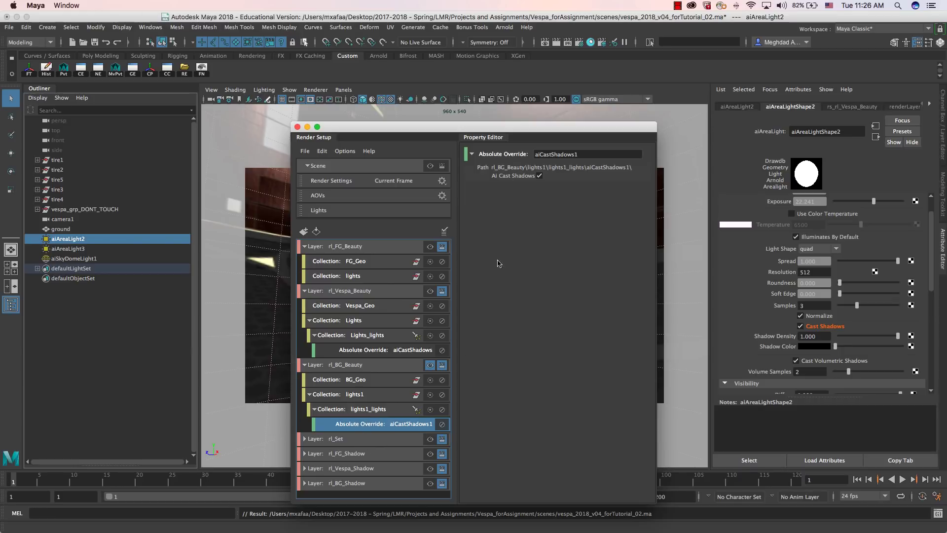
left_click(540, 175)
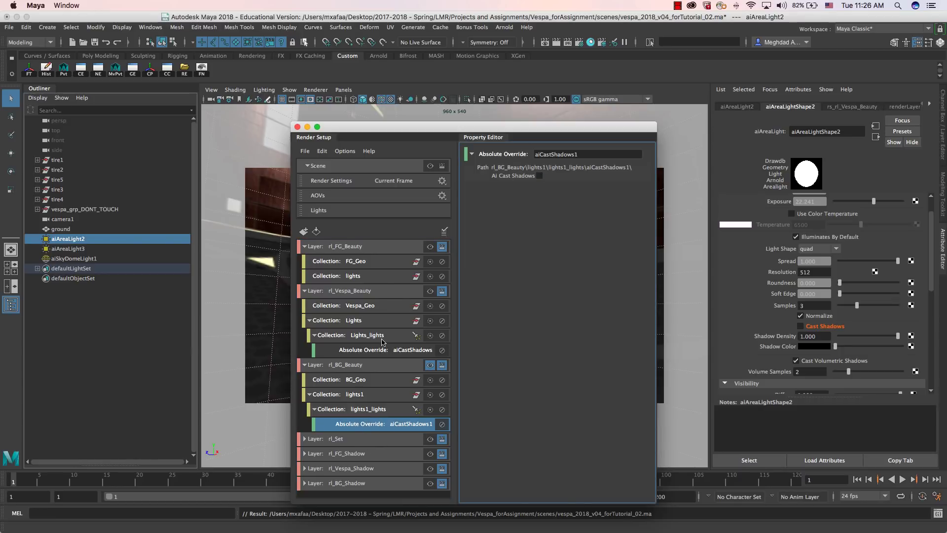
Step: Make rl_FG_Beauty visible, add an absolute Cast Shadows override to its lights collection, and turn Ai Cast Shadows off
left_click(355, 277)
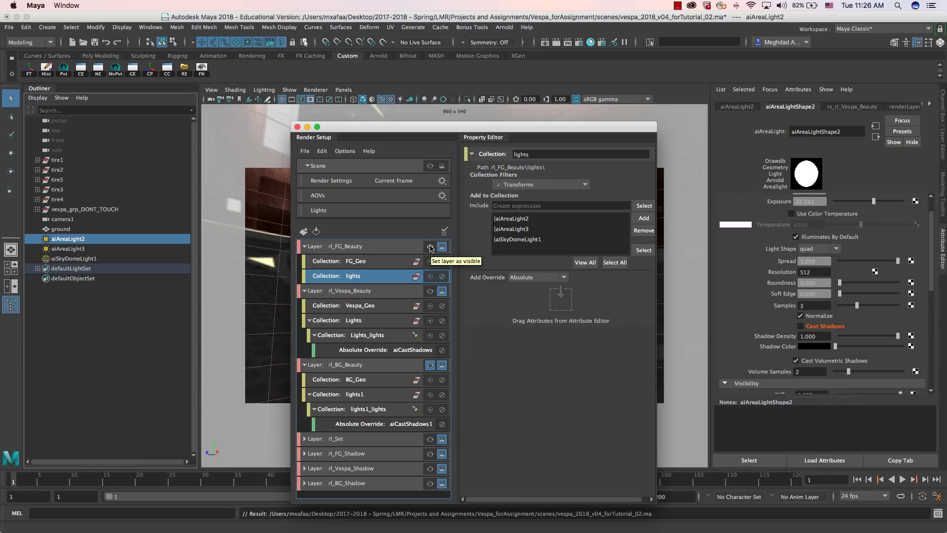
left_click(430, 247)
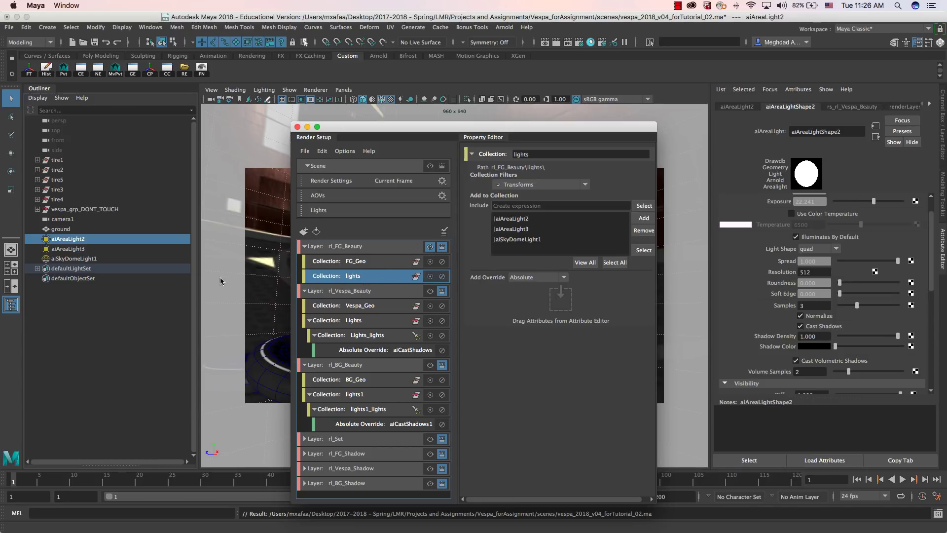
right_click(821, 326)
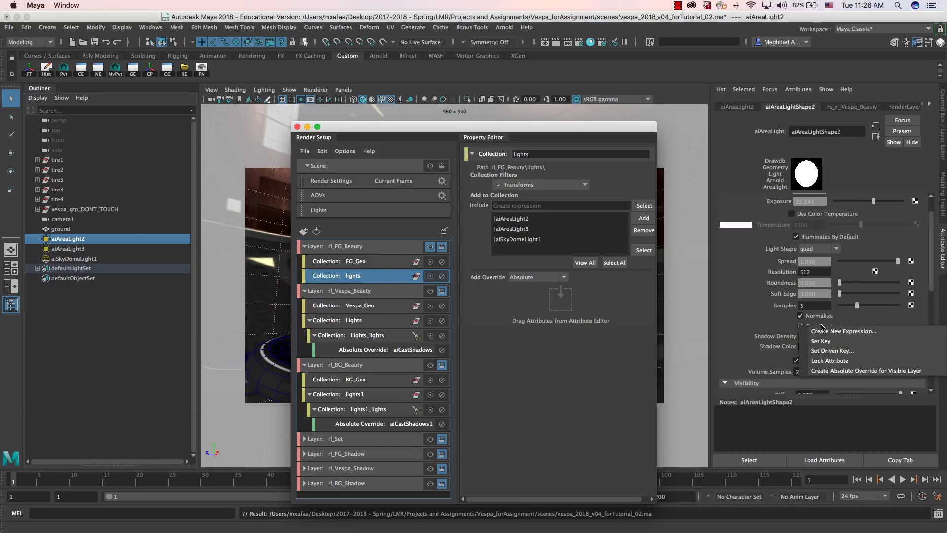
left_click(838, 370)
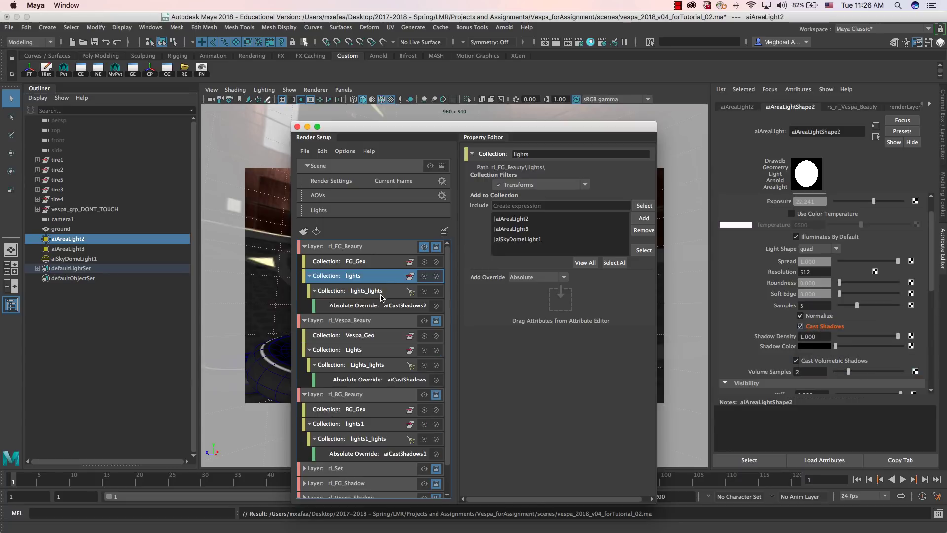
left_click(539, 176)
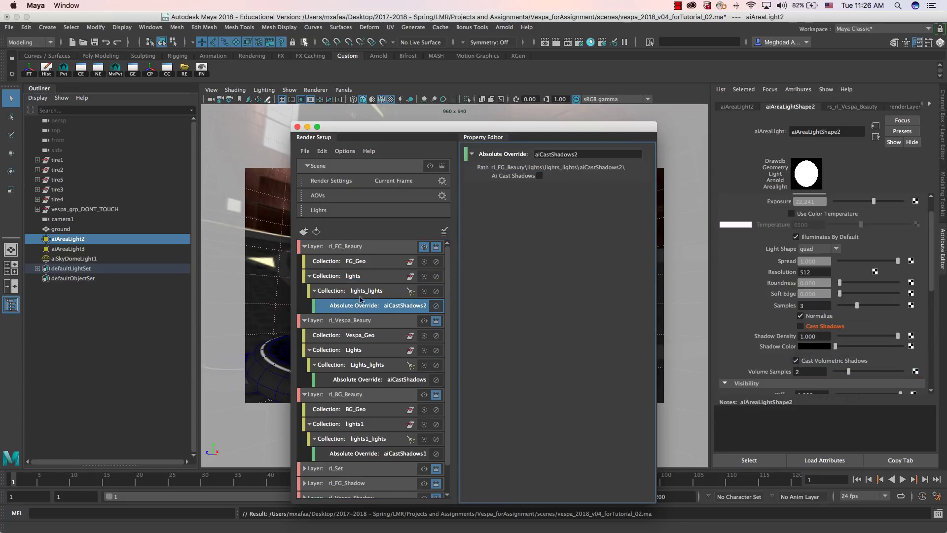
left_click_drag(373, 129, 283, 88)
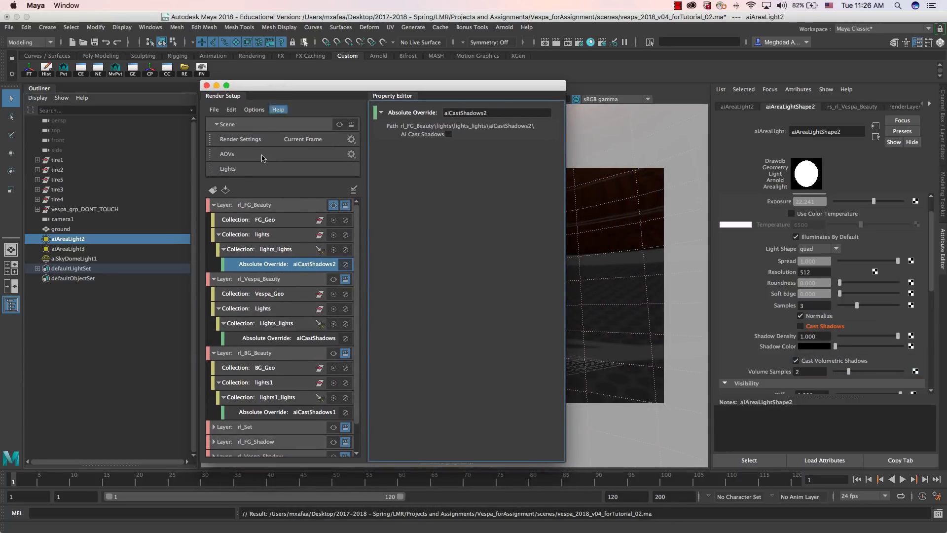
Step: Collapse the three beauty layers and save the scene, leaving the rl_FG_Shadow layer expanded
left_click(213, 204)
left_click(214, 219)
left_click(214, 235)
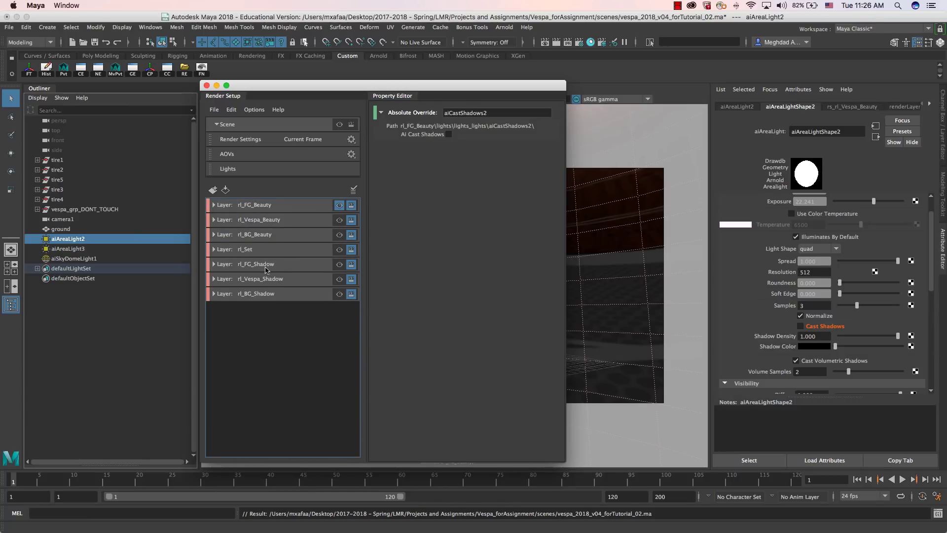
left_click_drag(339, 89, 406, 108)
key("super+s")
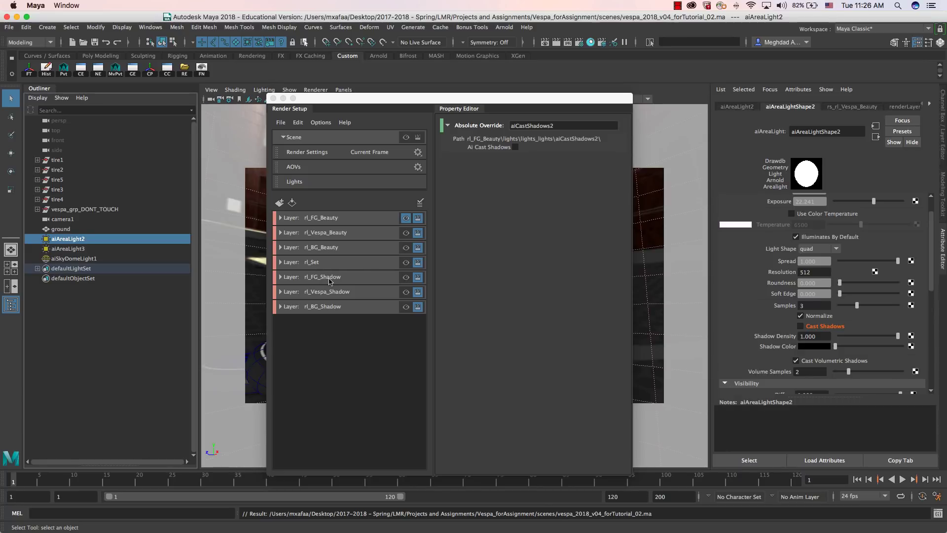
left_click(328, 279)
left_click(280, 277)
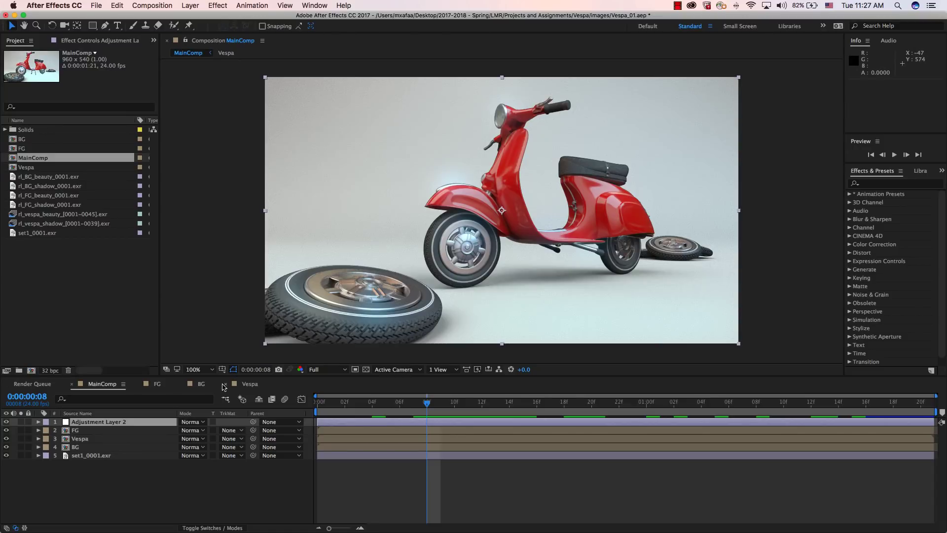
Step: Switch to After Effects, solo rl_vespa_shadow in the Vespa composition, and check it with the transparency grid off and on
left_click(251, 385)
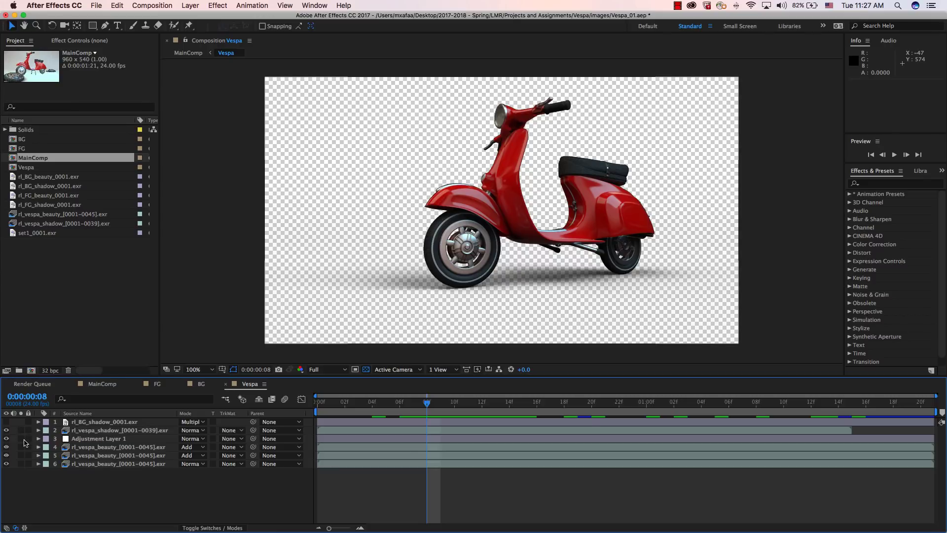
left_click(21, 430)
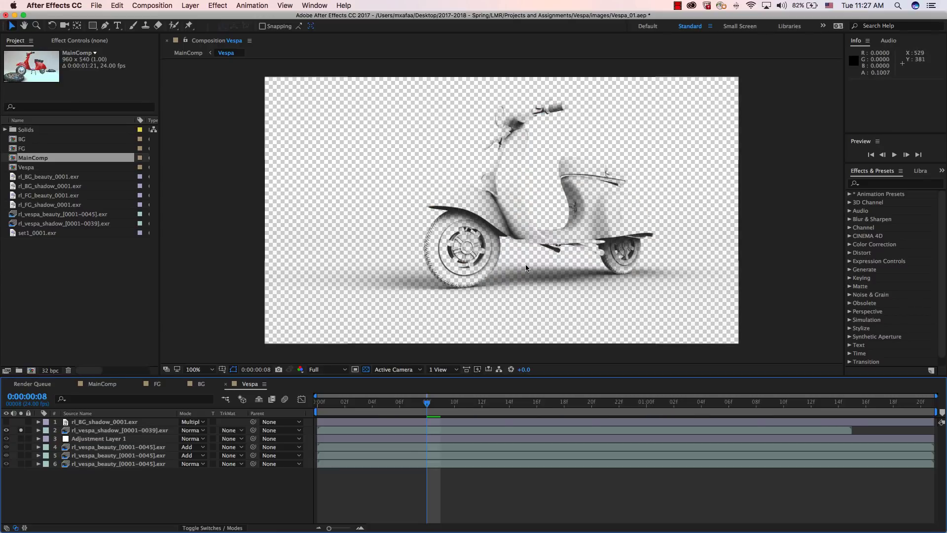
left_click(366, 369)
left_click(366, 370)
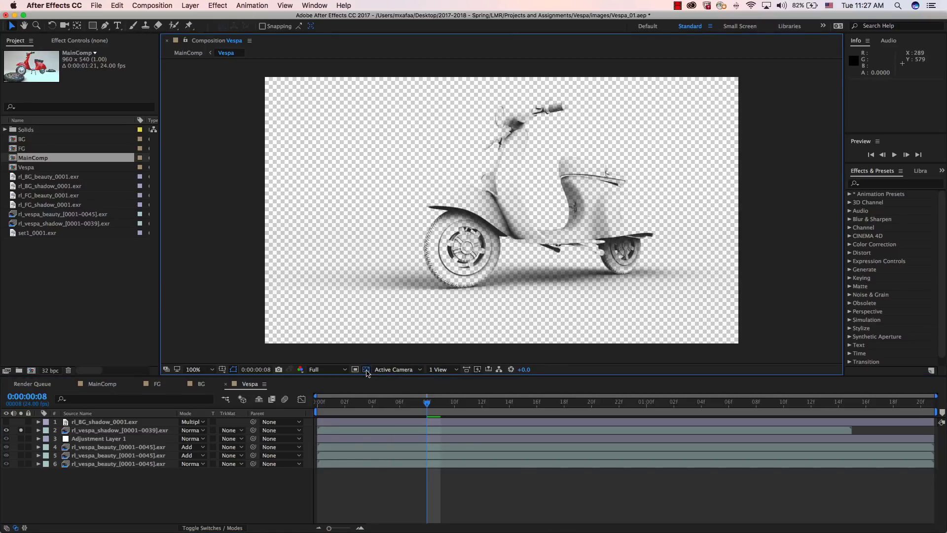
left_click(367, 370)
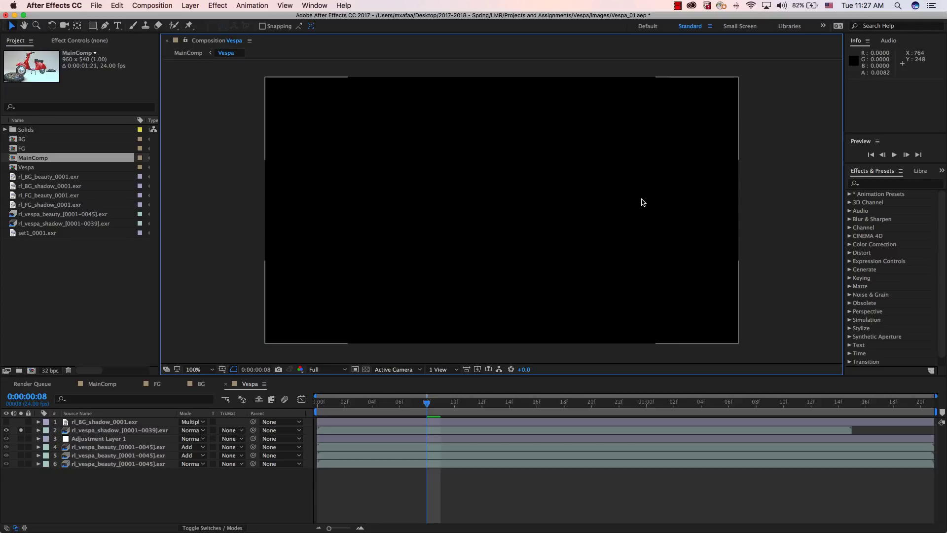
left_click(367, 369)
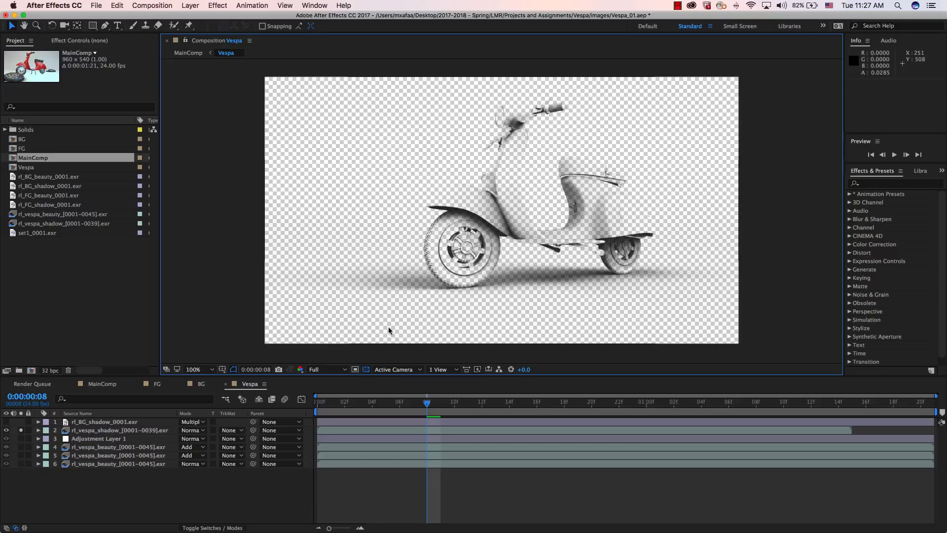
Step: Examine the shadow pass up close around the front wheel and the ground beneath the scooter
key("period")
scroll(513, 209, "up", 3)
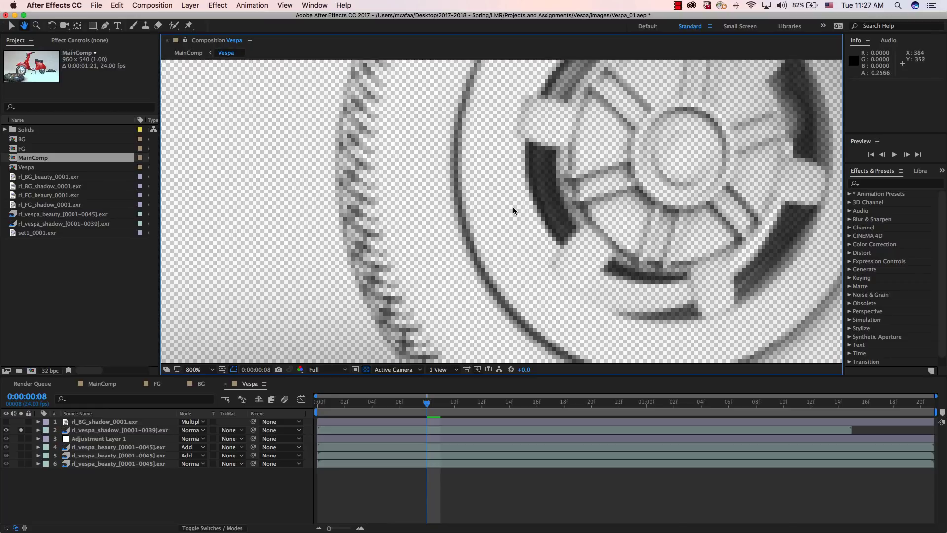
left_click_drag(513, 206, 387, 171)
key("comma")
scroll(416, 235, "down", 2)
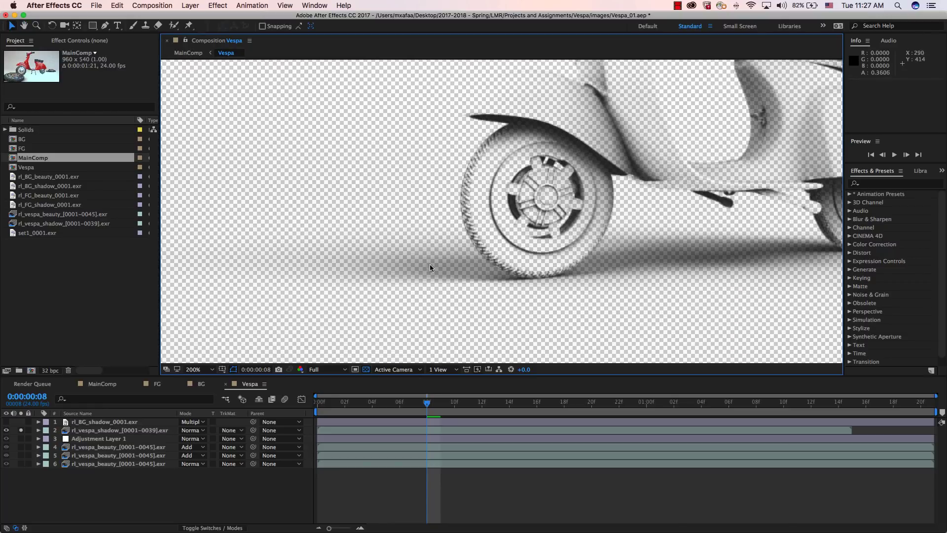
scroll(483, 185, "down", 2)
left_click_drag(465, 180, 439, 214)
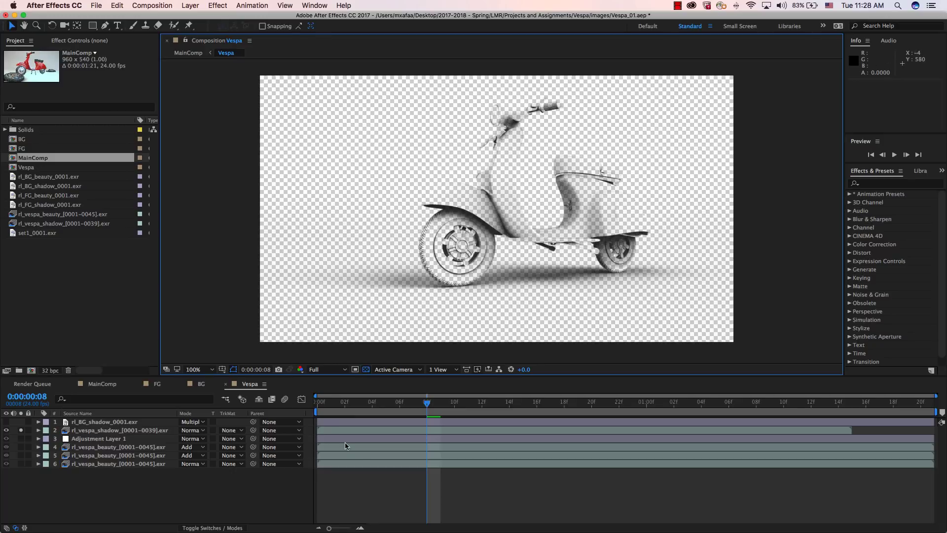
Step: Switch back to Maya, expand rl_Vespa_Shadow, and create a shader override on its Vespa_Geo1 collection
key("super+Tab")
left_click_drag(435, 101, 528, 83)
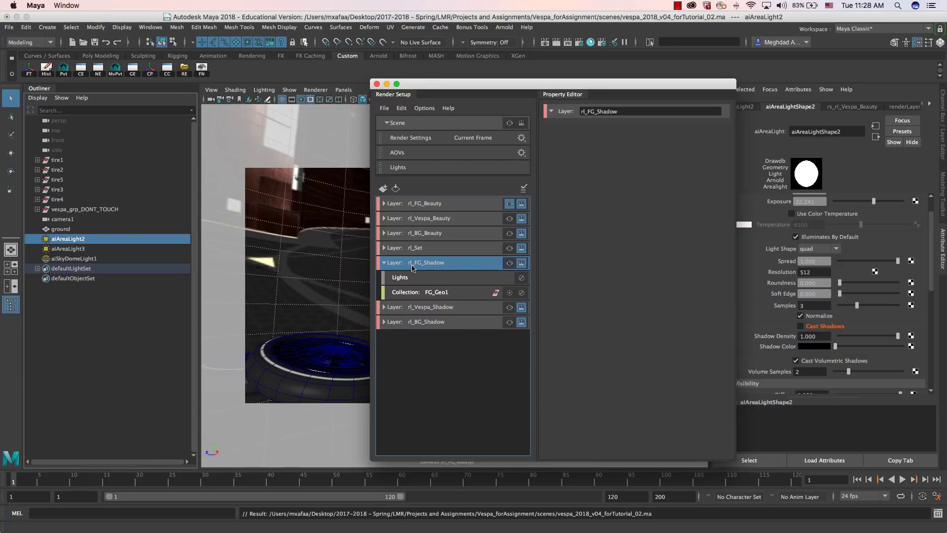
left_click(434, 307)
left_click(384, 307)
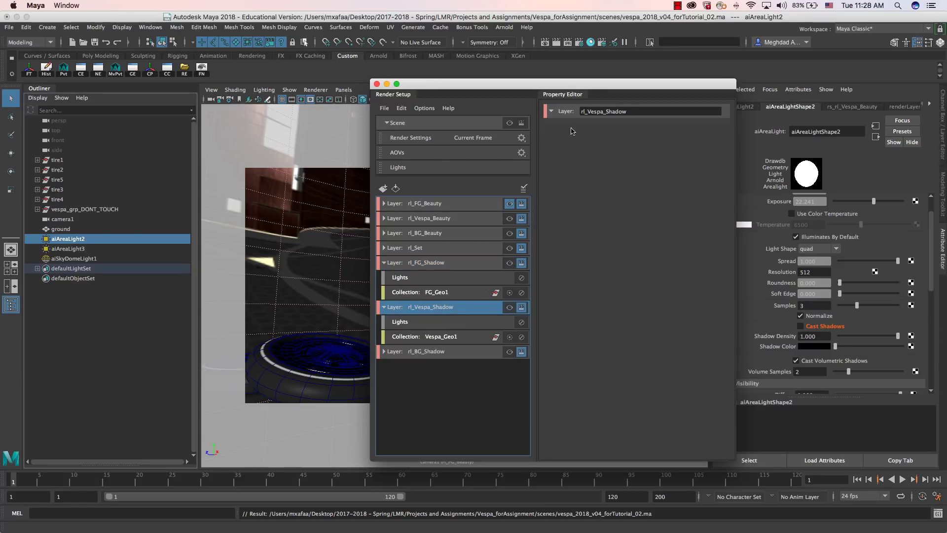
left_click_drag(531, 89, 239, 70)
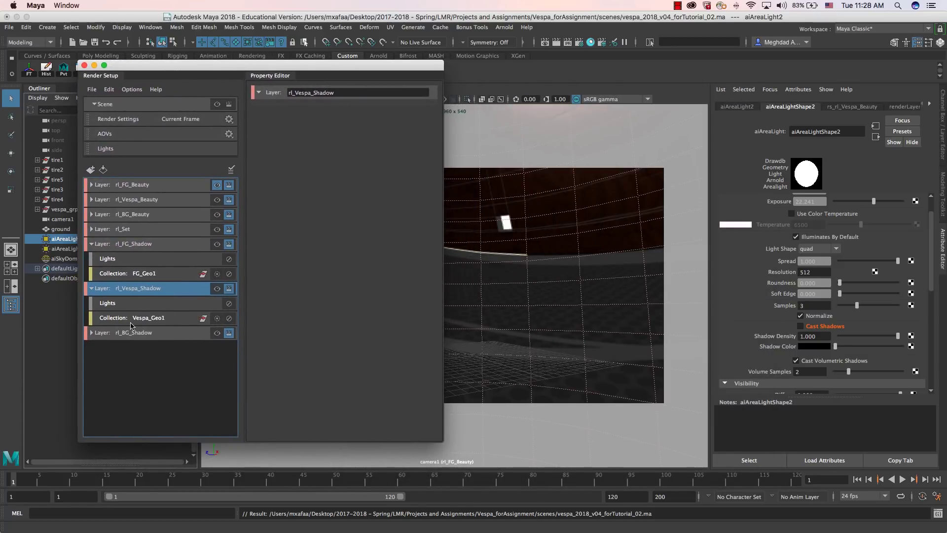
left_click(122, 306)
left_click(122, 320)
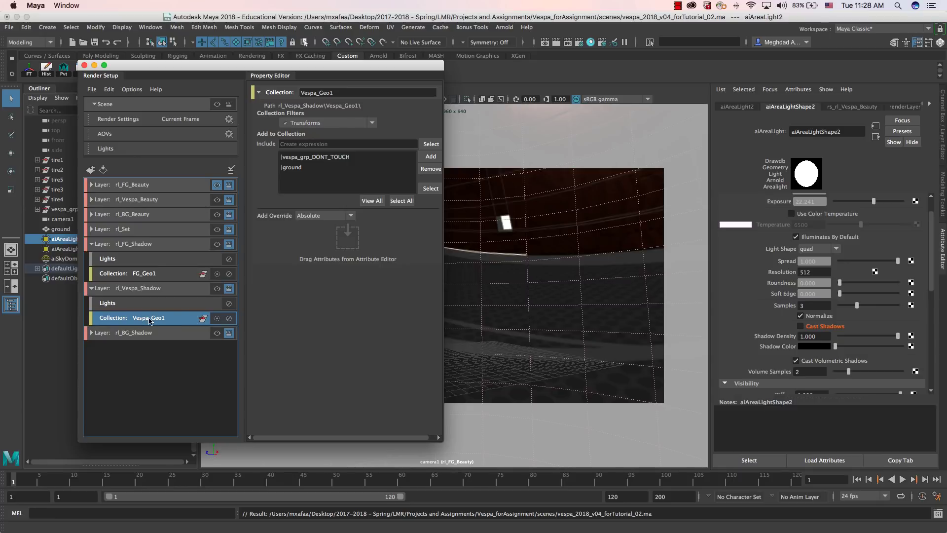
right_click(148, 319)
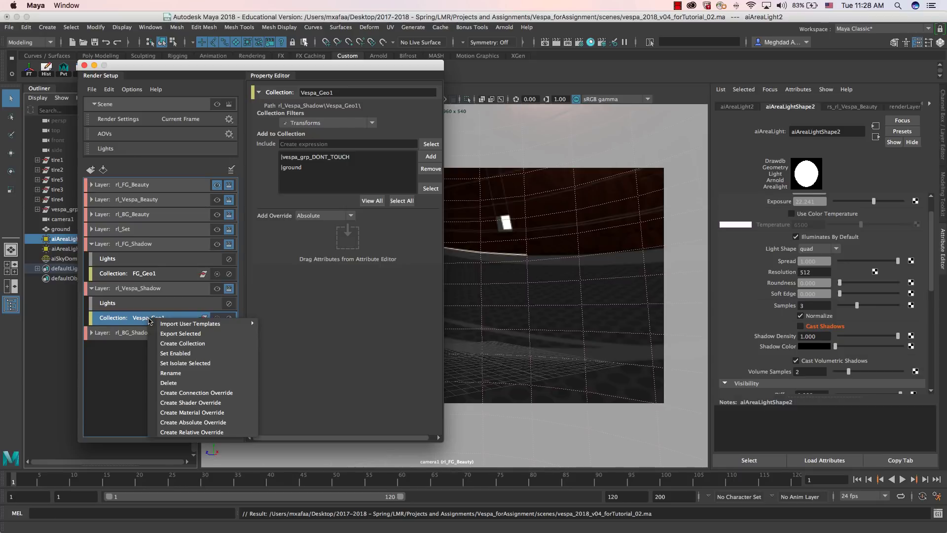
left_click(186, 402)
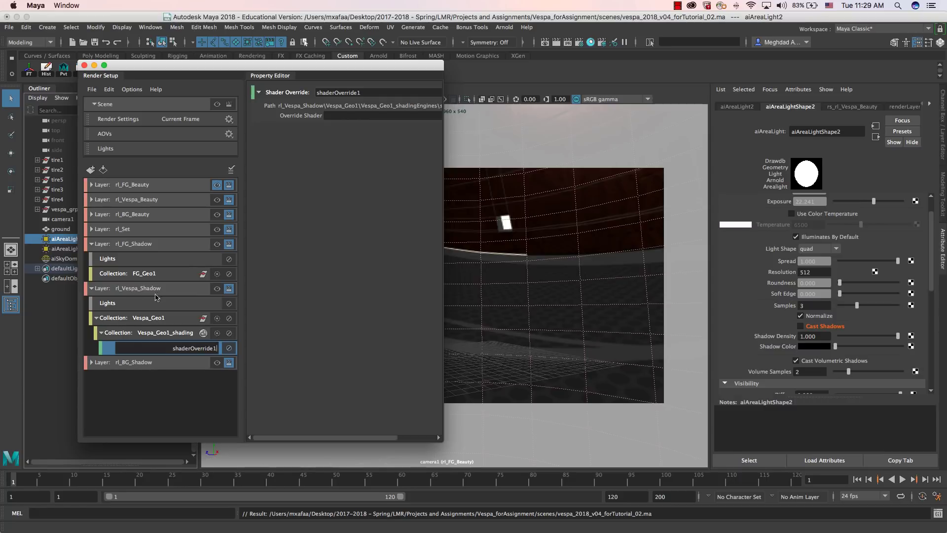
left_click(347, 115)
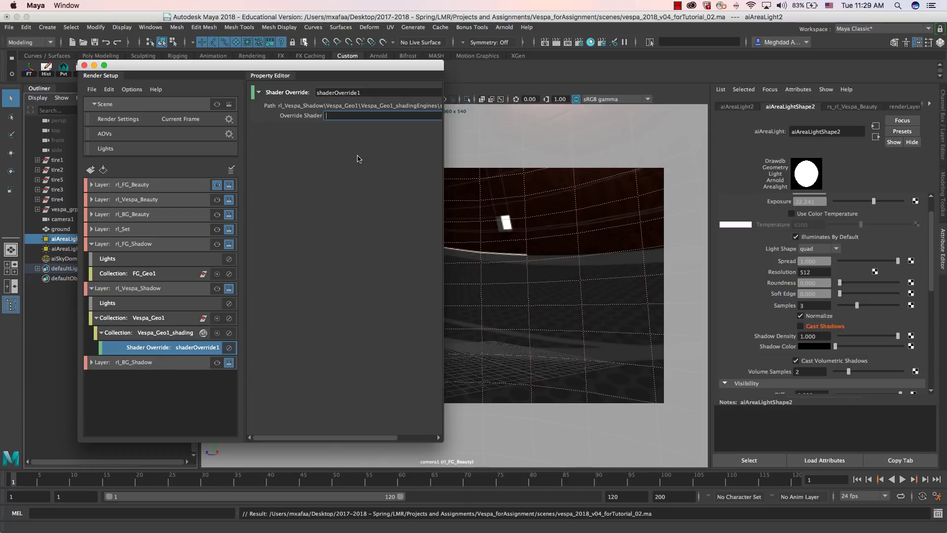
Step: Open the Hypershade and create an Arnold aiShadowMatte shader, searching the Arnold nodes for "sha"
left_click_drag(328, 69, 444, 73)
left_click_drag(455, 76, 763, 83)
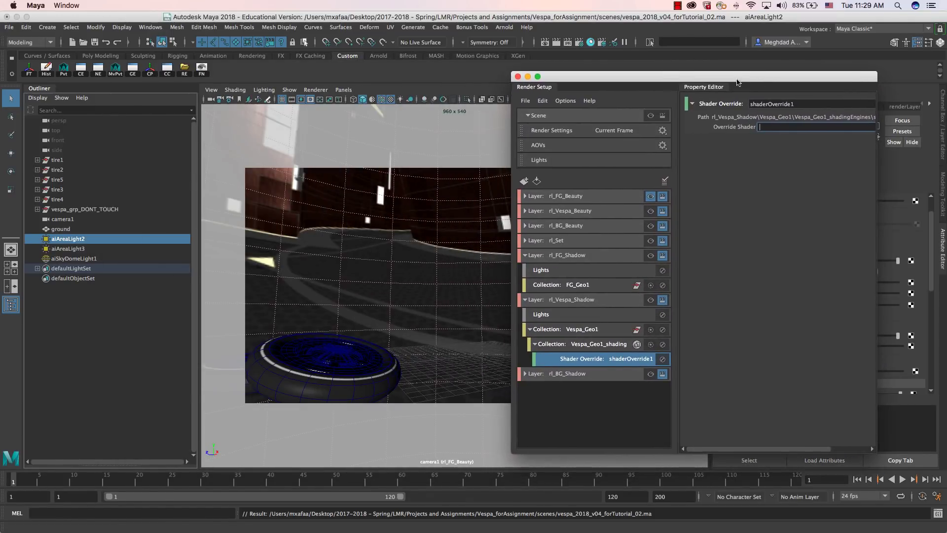
left_click(591, 41)
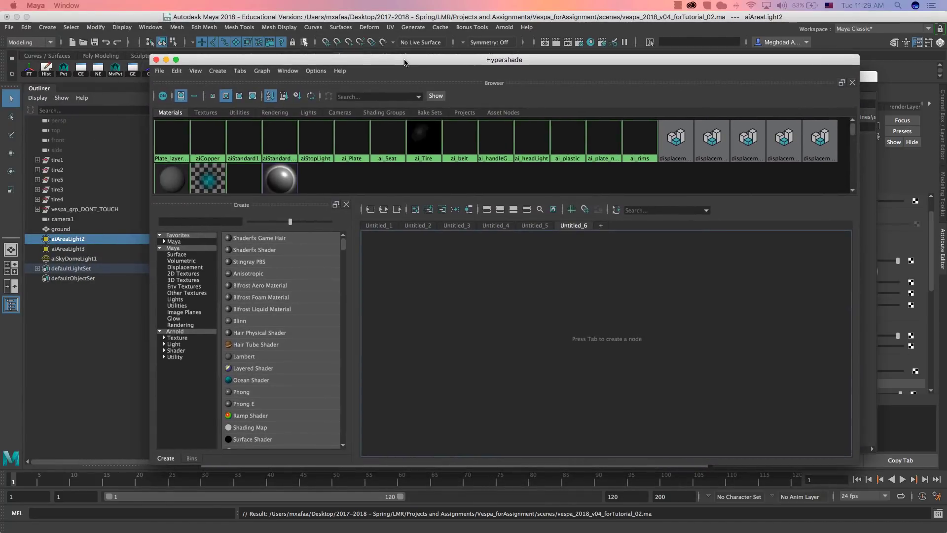
left_click_drag(405, 62, 292, 55)
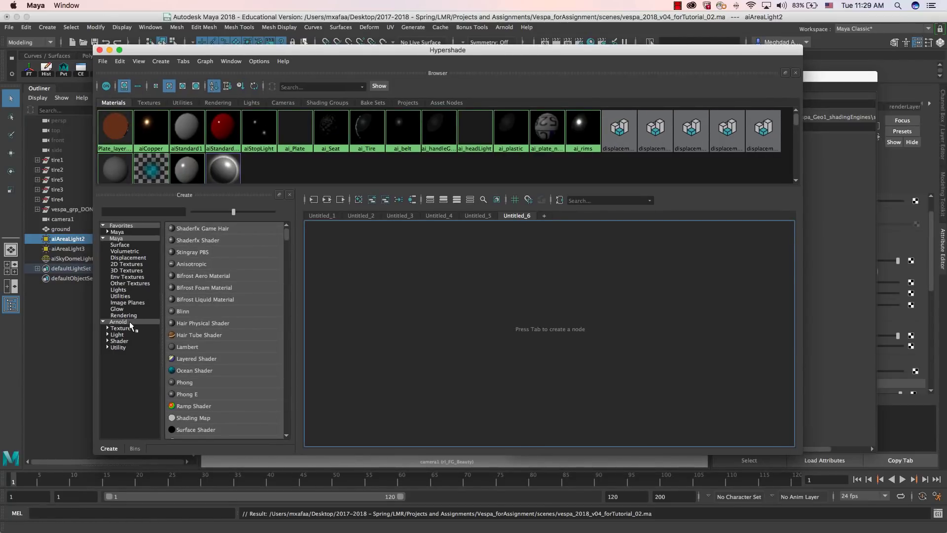
left_click(126, 321)
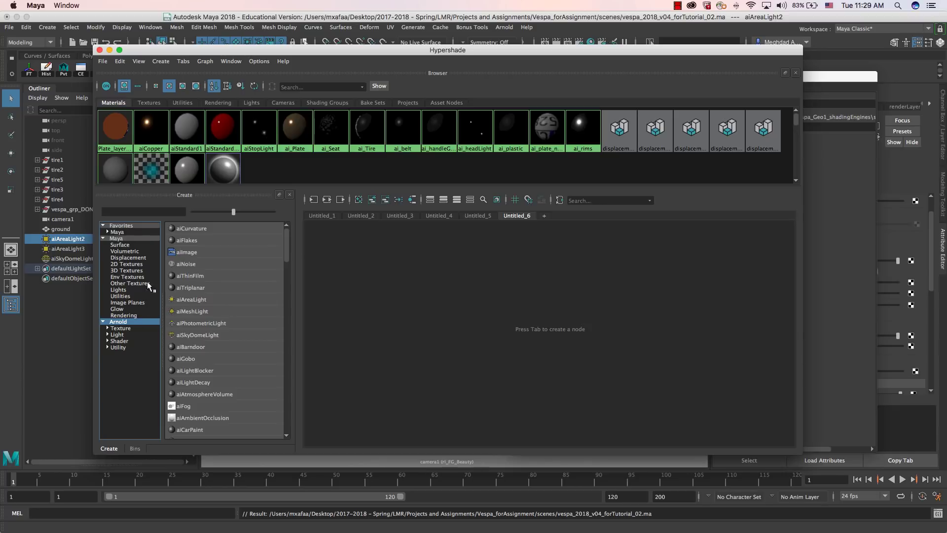
left_click(146, 212)
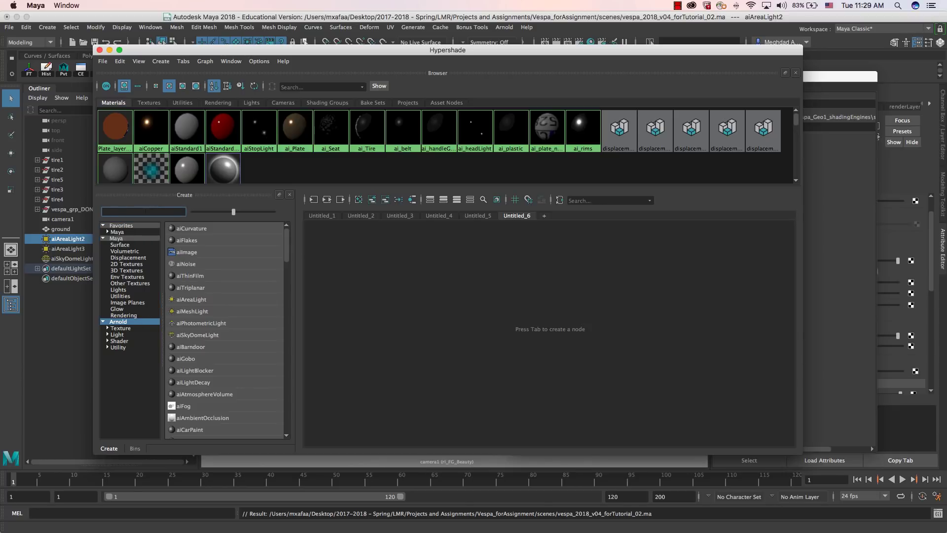
type("sha")
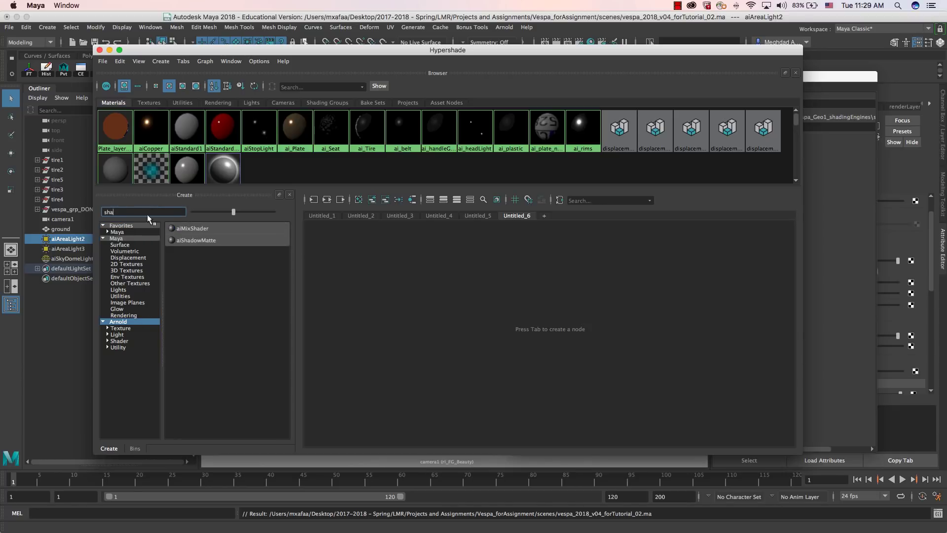
left_click(212, 245)
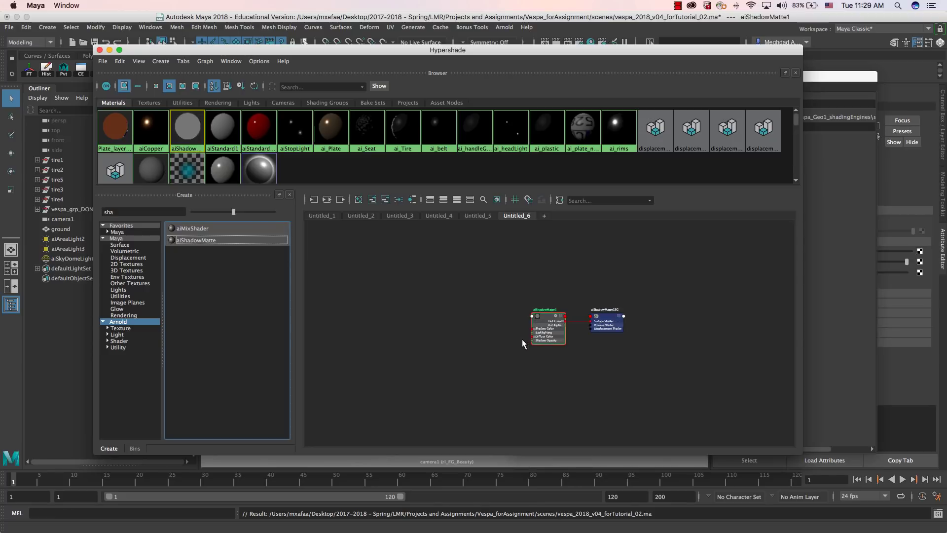
middle_click_drag(544, 339, 453, 359, "alt")
Step: Copy the new shader's name and set aiShadowMatte1 as the override shader for the Vespa_Geo1 shader override
left_click_drag(822, 77, 542, 104)
left_click_drag(737, 54, 561, 71)
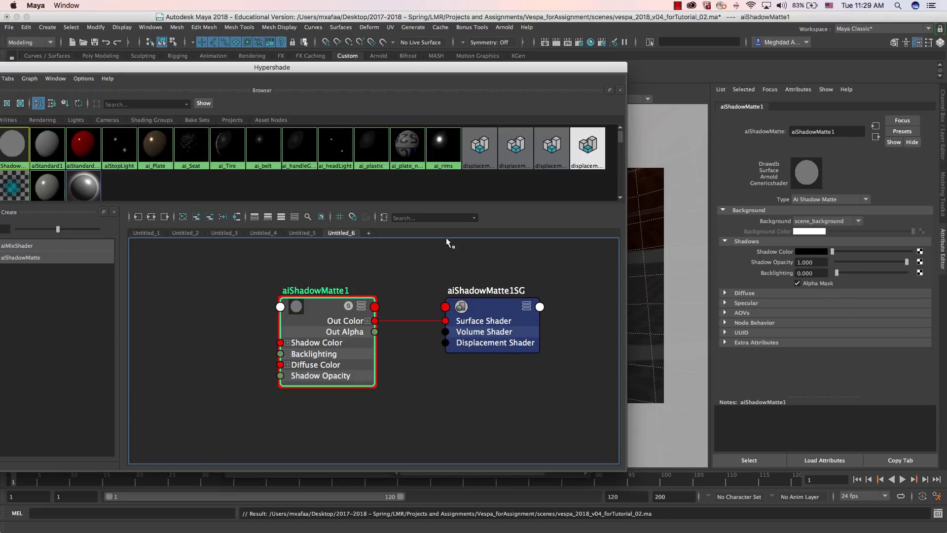
double_click(319, 290)
key("super+c")
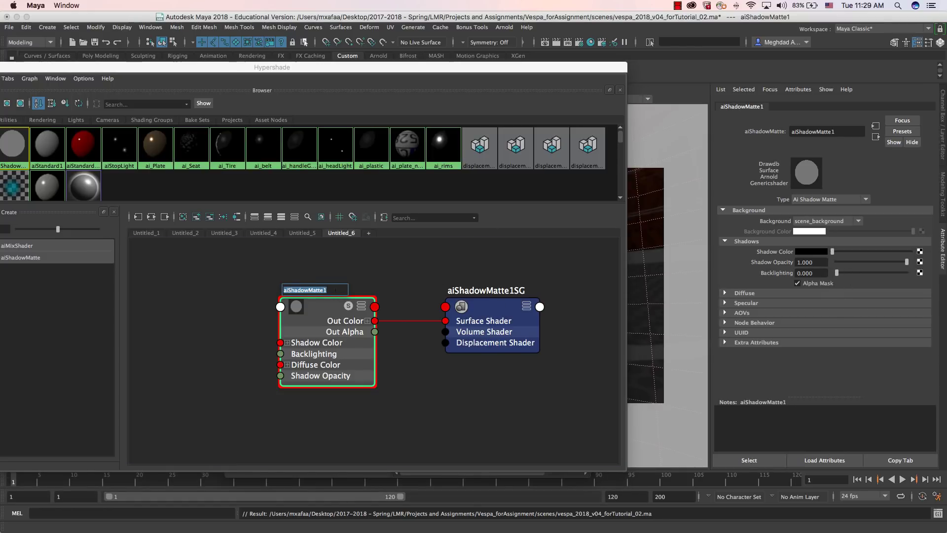
left_click_drag(514, 69, 0, 237)
left_click(469, 151)
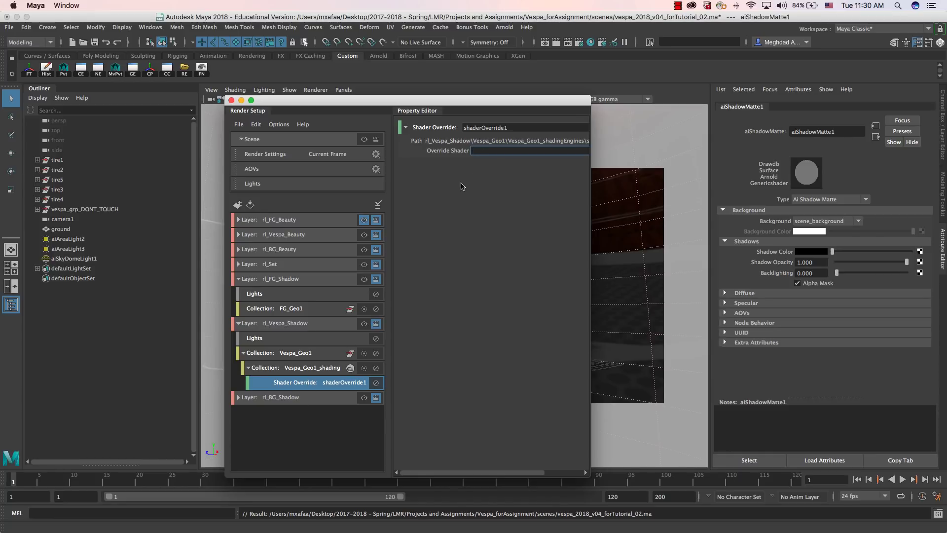
key("super+v")
key("Return")
left_click_drag(380, 104, 469, 94)
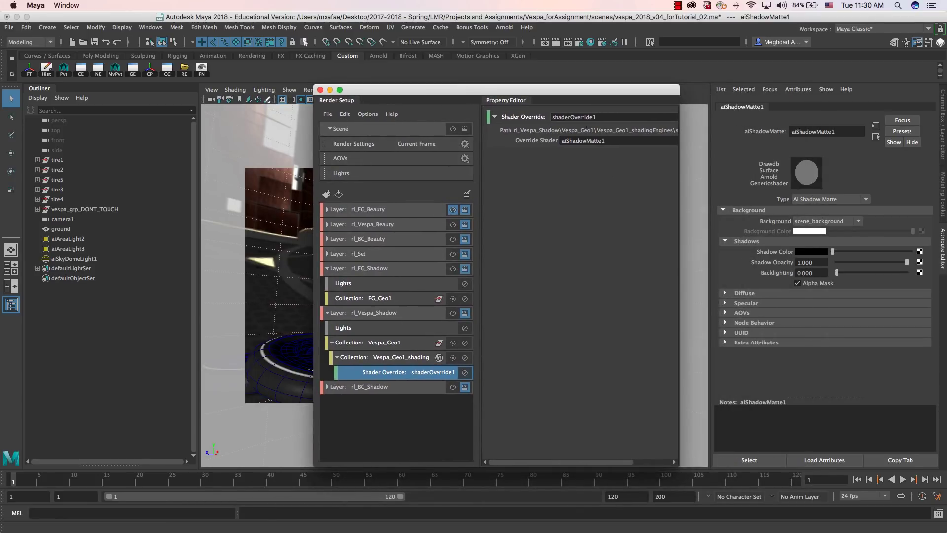
Step: Make rl_Vespa_Shadow visible and render it in a widened Arnold RenderView with the snapshot comparison turned off
left_click_drag(532, 96, 611, 99)
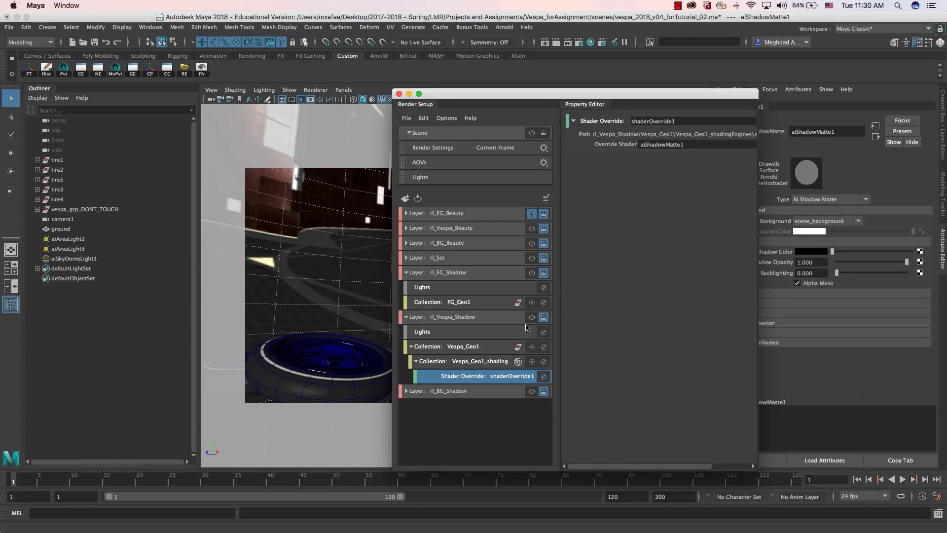
left_click(531, 317)
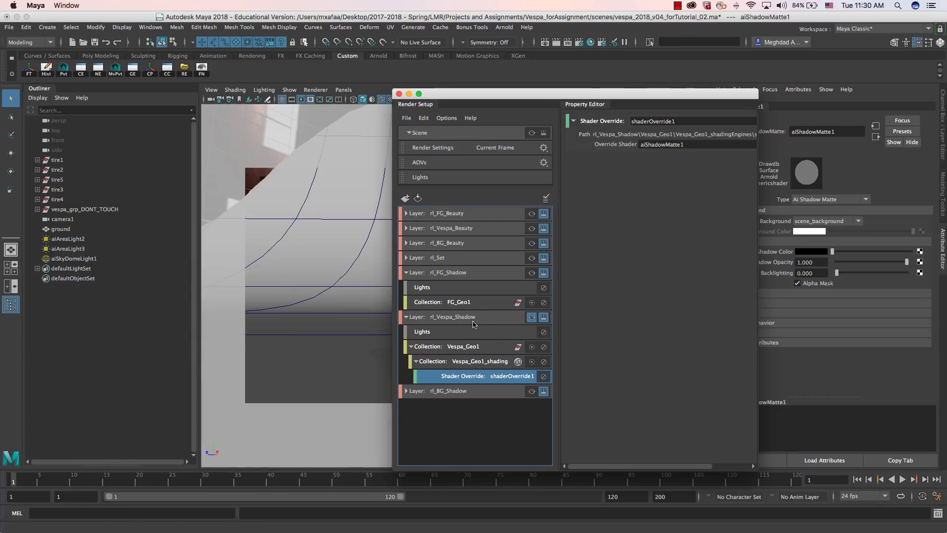
left_click(504, 27)
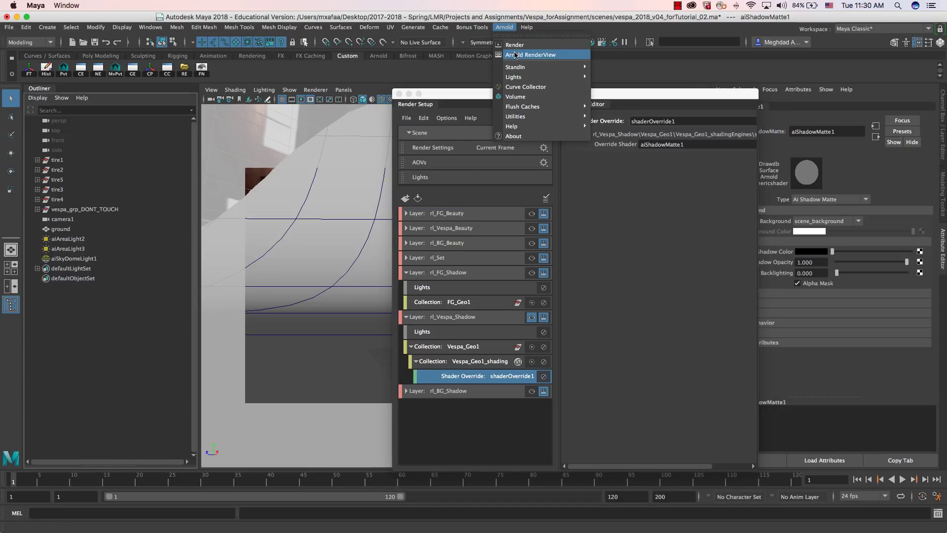
left_click(531, 54)
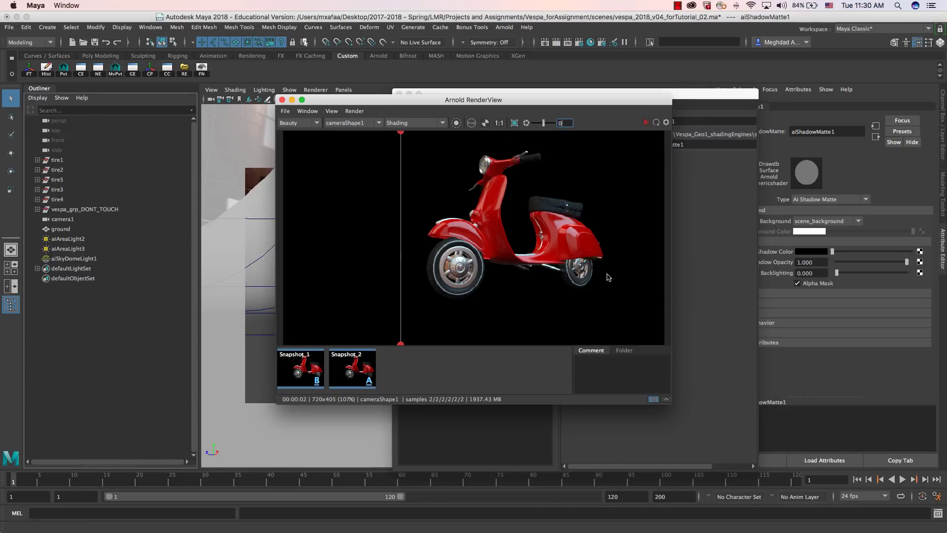
left_click(649, 401)
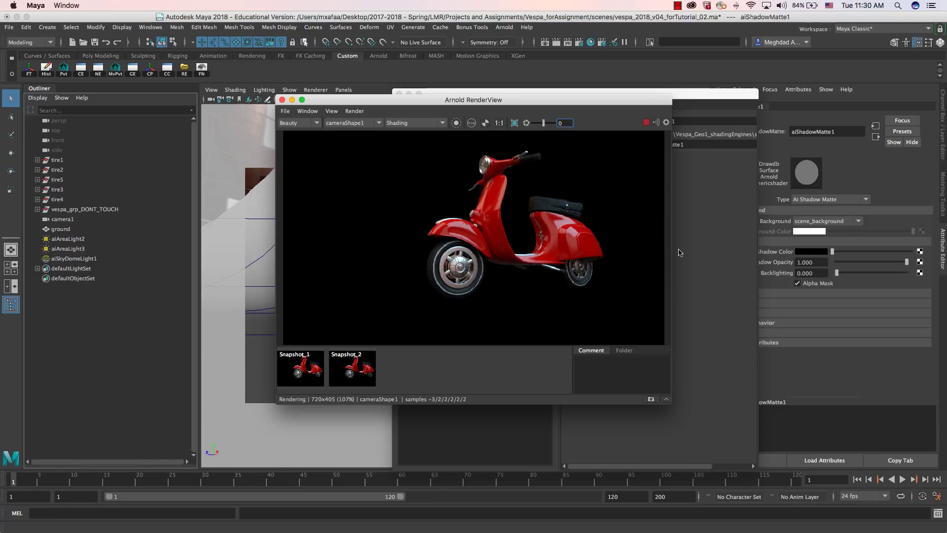
left_click_drag(673, 245, 737, 245)
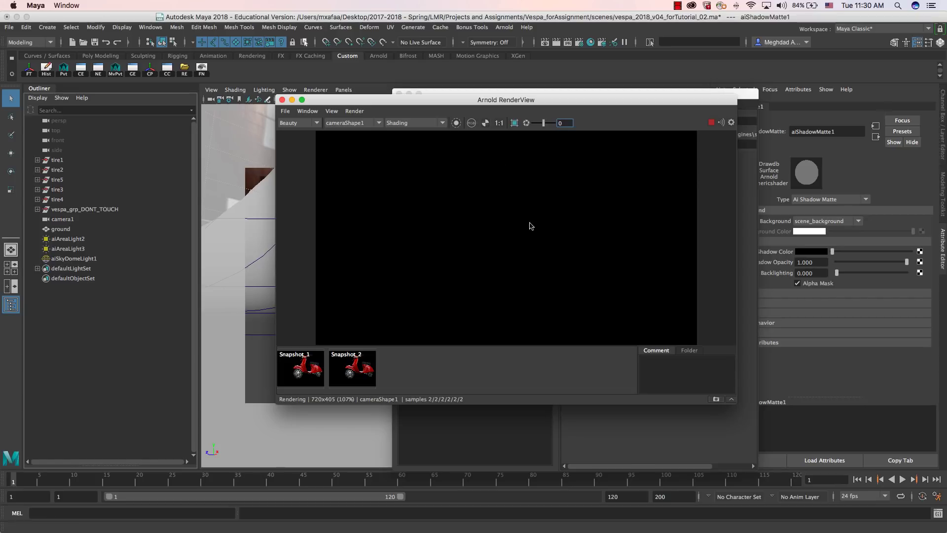
Step: Show the alpha channel of the rl_Vespa_Shadow render and move the Arnold RenderView aside to reach the Render Setup
left_click(485, 125)
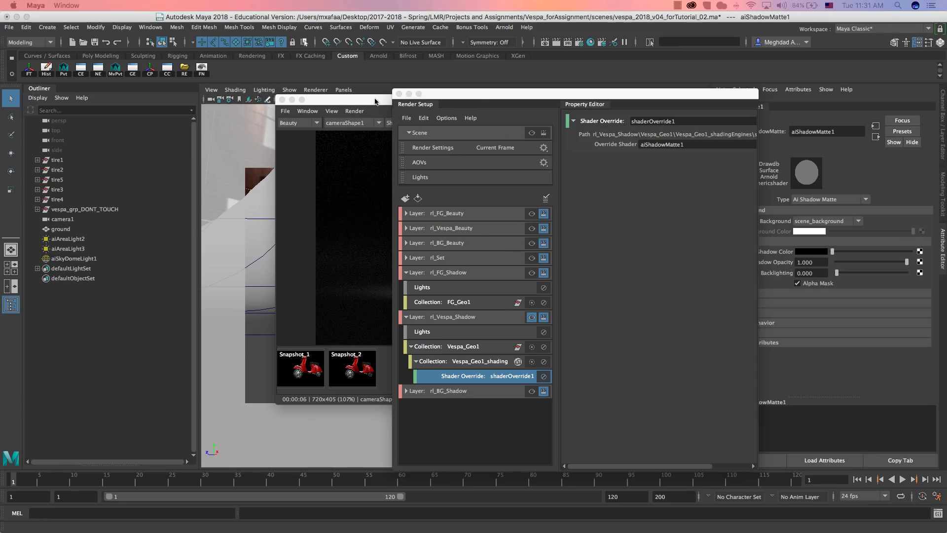
left_click_drag(375, 101, 287, 119)
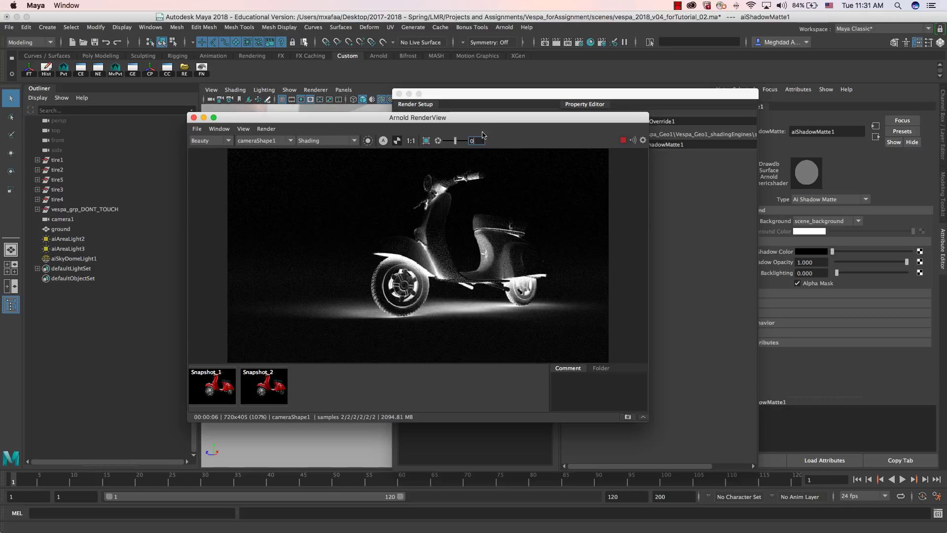
left_click_drag(532, 117, 453, 118)
left_click(507, 107)
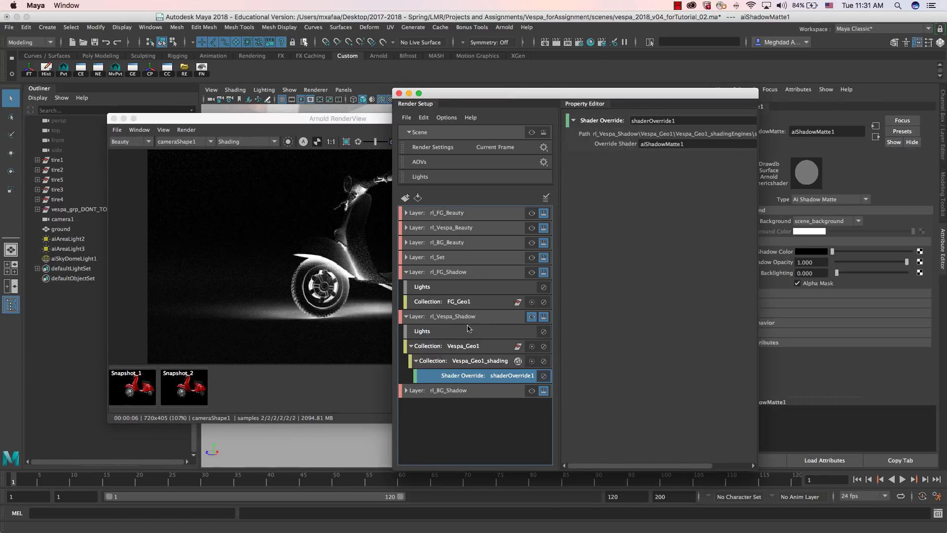
Step: Create a shader override on the FG_Geo1 collection in rl_FG_Shadow and set its override shader to aiShadowMatte1
left_click(412, 316)
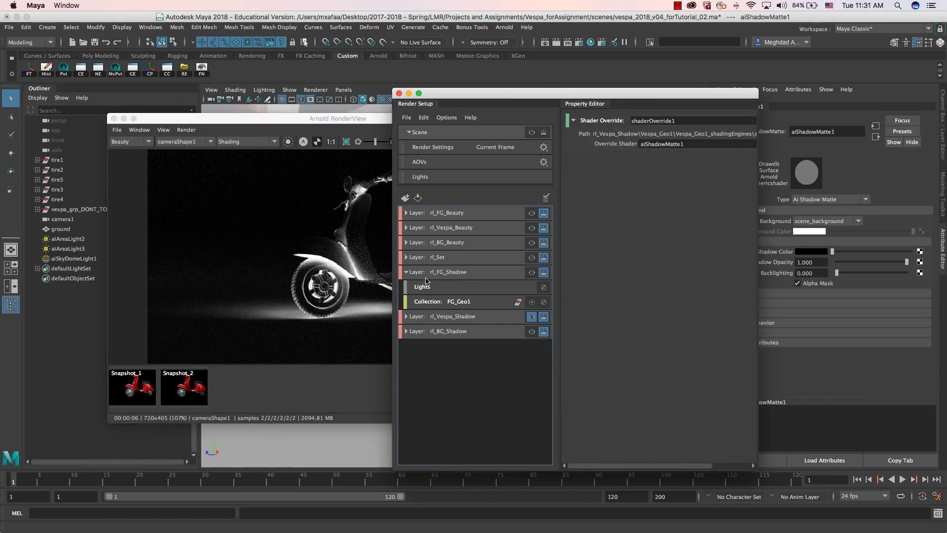
left_click(452, 275)
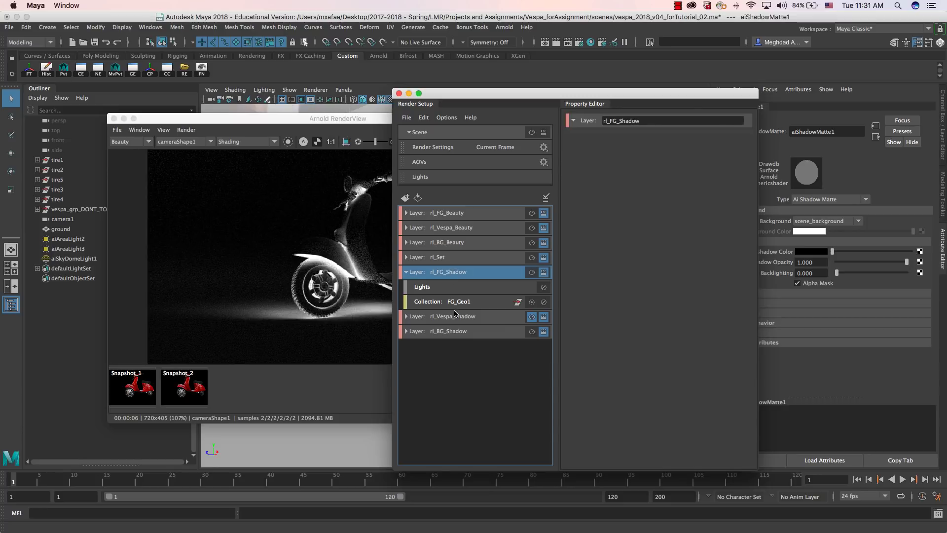
left_click(457, 303)
right_click(456, 304)
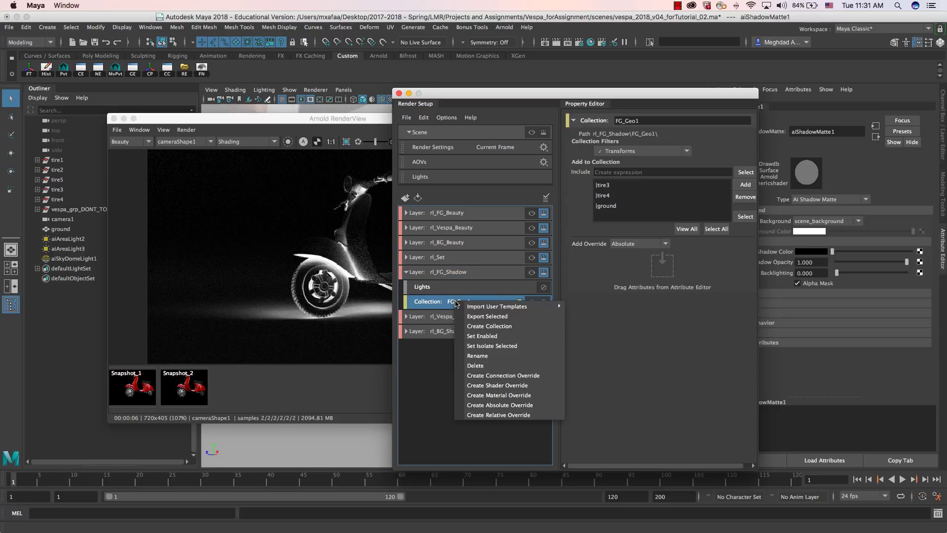
left_click(499, 390)
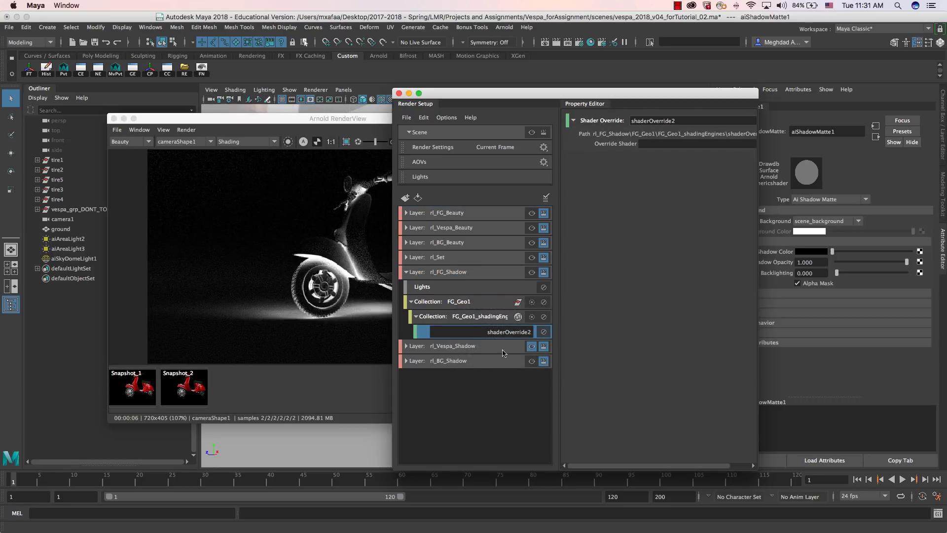
left_click(662, 143)
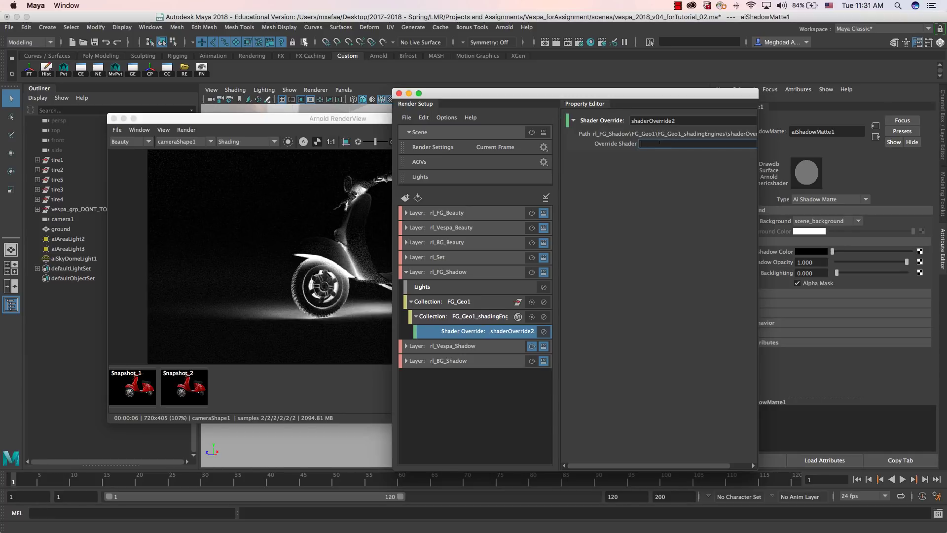
type("aiShadowMatte1")
key("Return")
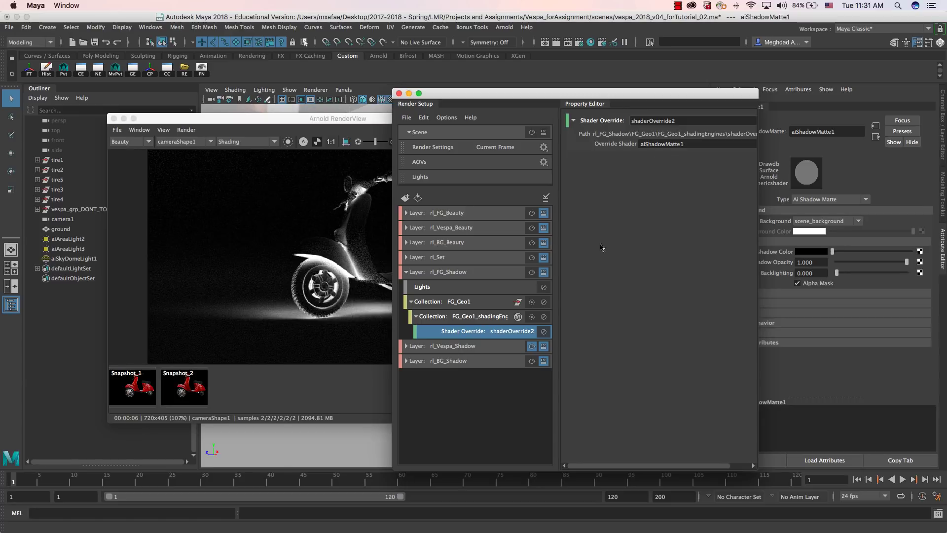
Step: Expand rl_BG_Shadow, create a shader override on its BG_Geo1 collection, and set the override shader to aiShadowMatte1
left_click(406, 362)
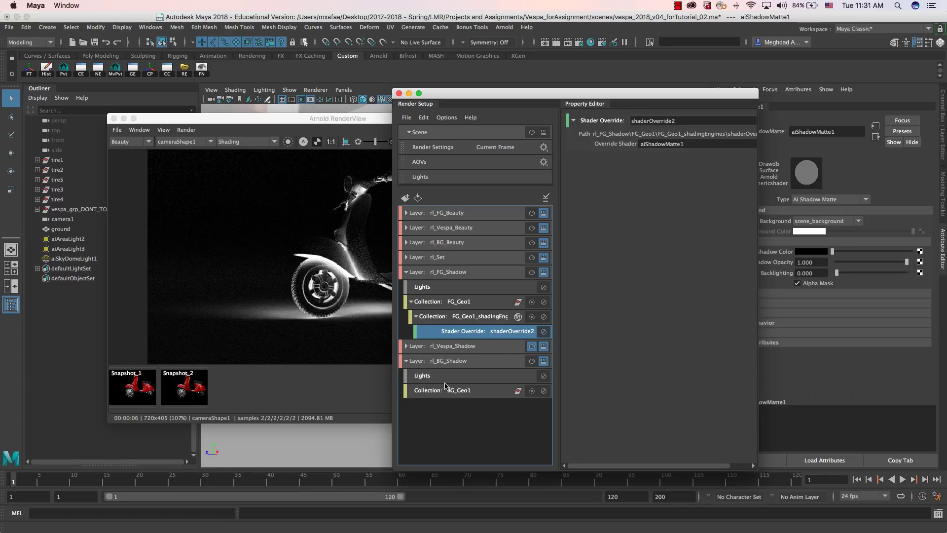
left_click(444, 390)
right_click(444, 390)
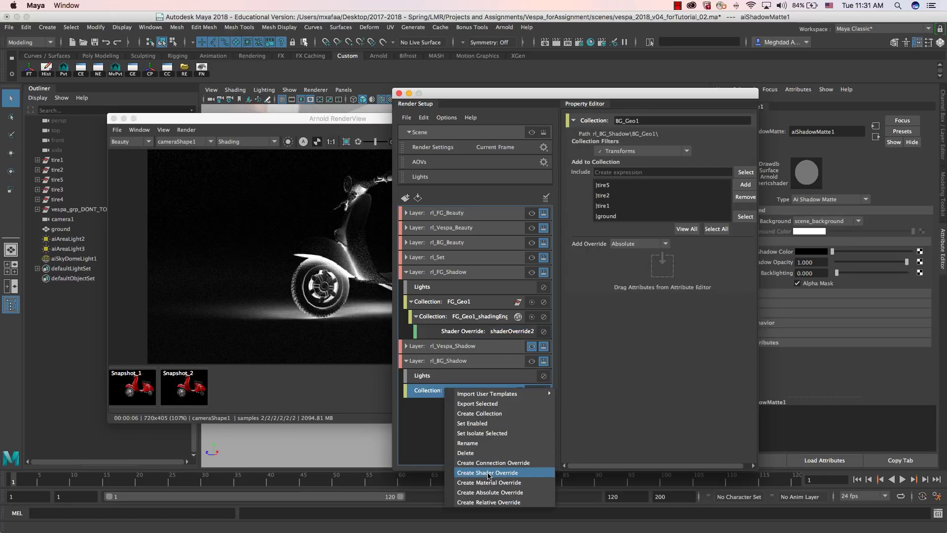
left_click(486, 472)
left_click(668, 143)
type("aiShadowMatte1")
key("Return")
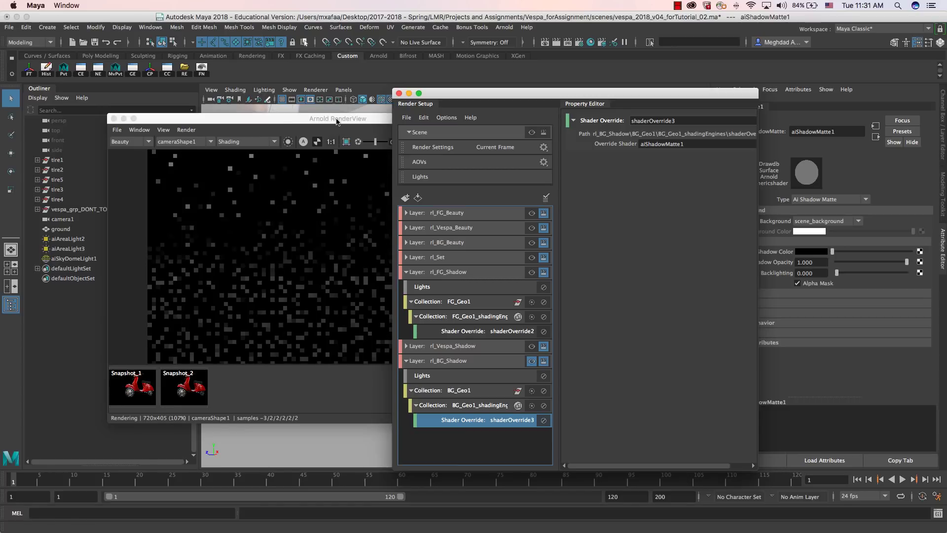
Step: Examine the rl_BG_Shadow render in the Arnold RenderView beside the Render Setup, switching between the alpha channel and the colour image
left_click_drag(336, 122, 330, 120)
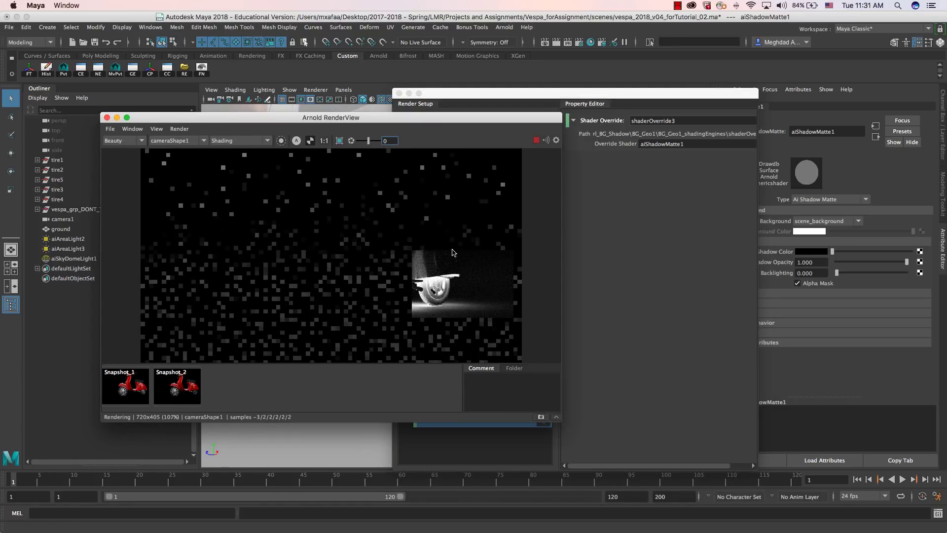
left_click_drag(600, 96, 660, 97)
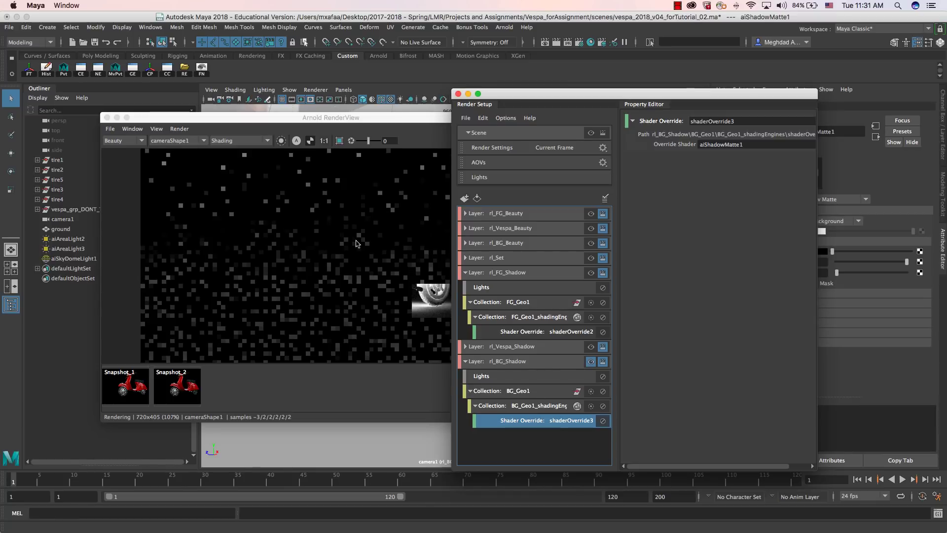
left_click(316, 119)
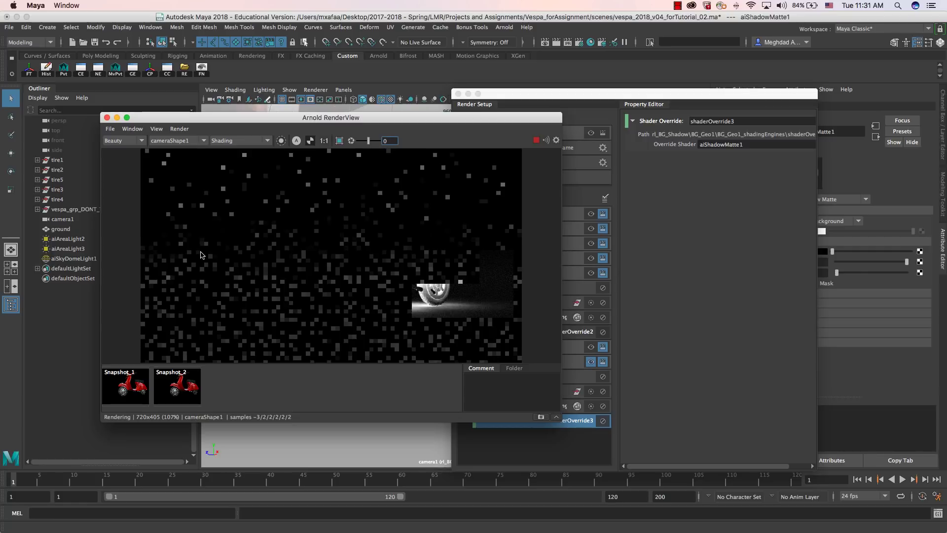
left_click(532, 109)
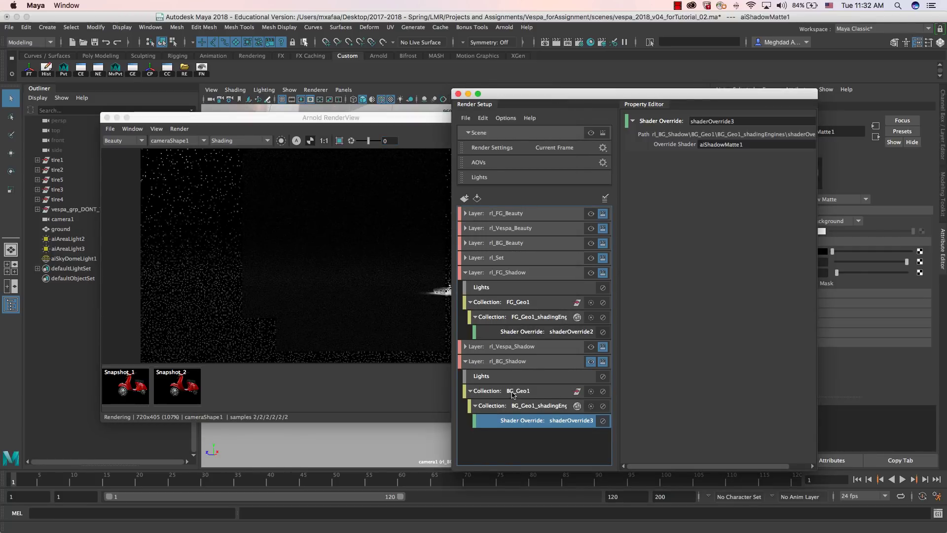
left_click_drag(405, 119, 377, 122)
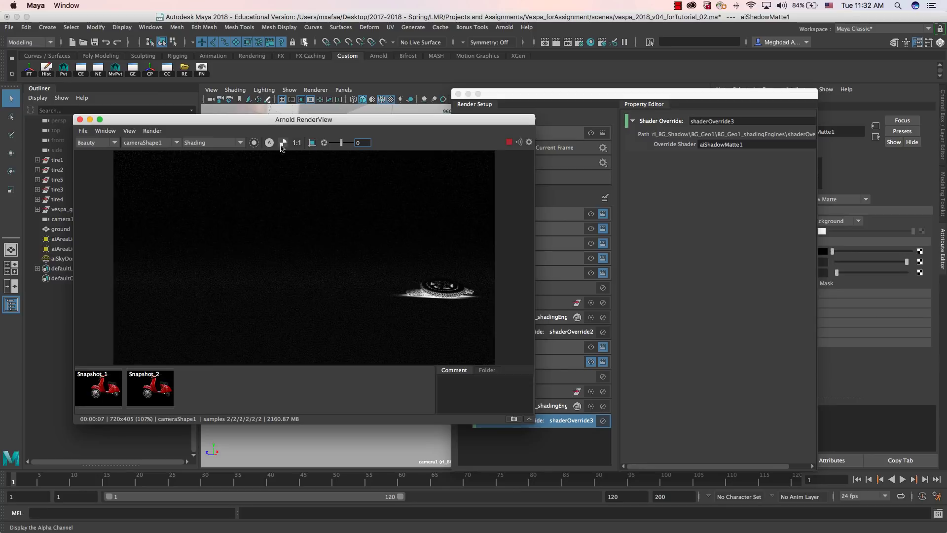
left_click(283, 142)
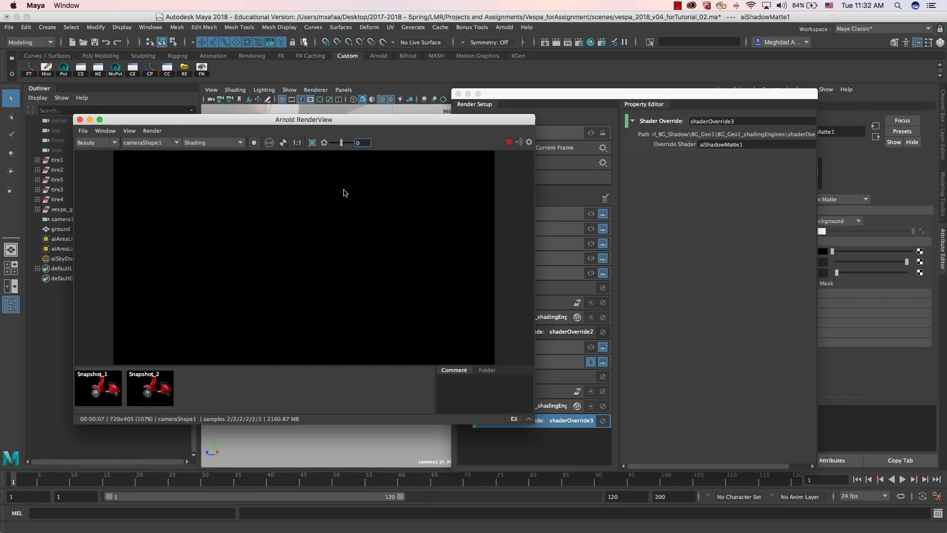
left_click(282, 143)
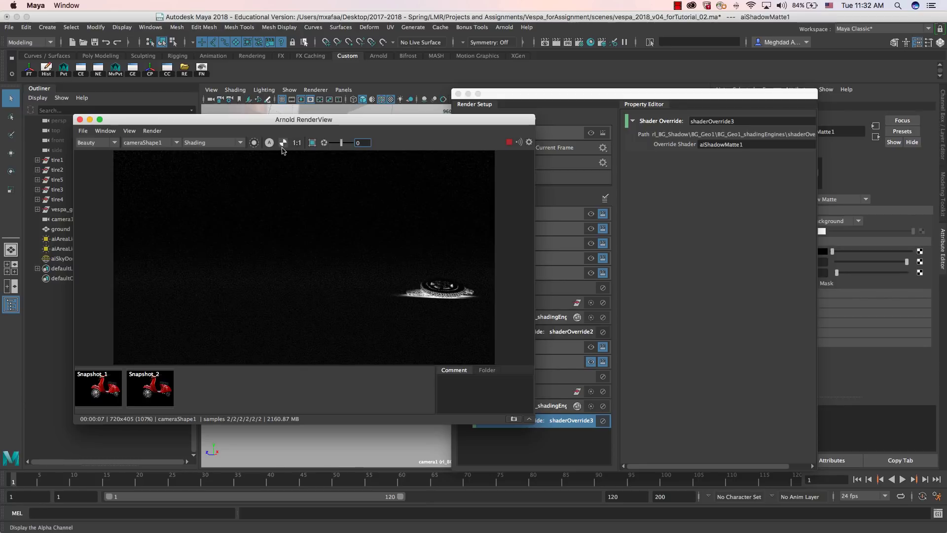
Step: Make rl_FG_Shadow visible to render its alpha in the Arnold RenderView, and stop the render
left_click(567, 379)
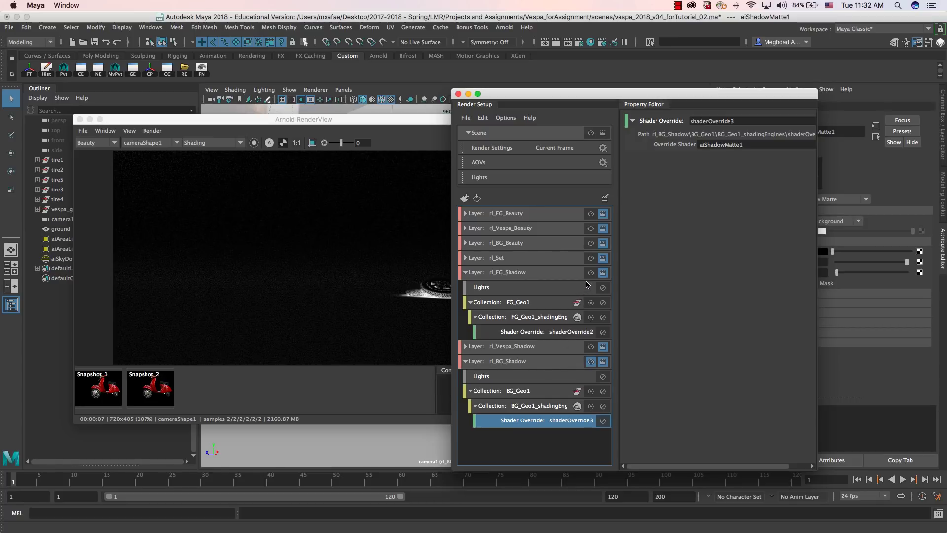
left_click(590, 273)
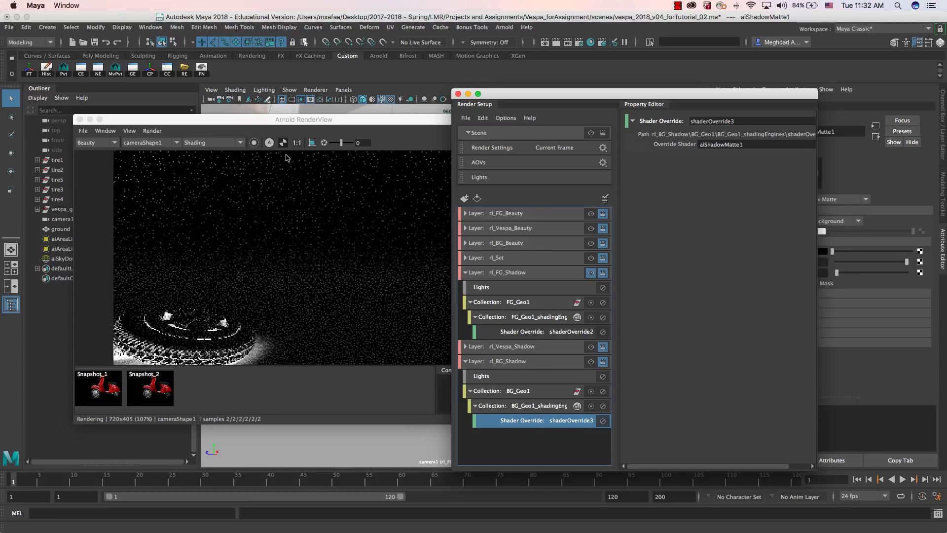
left_click_drag(306, 131, 301, 127)
left_click(583, 109)
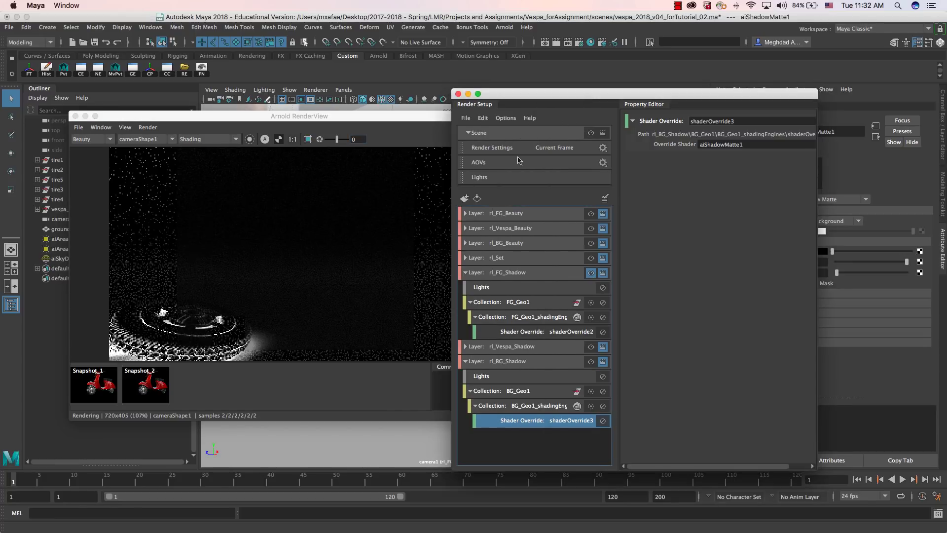
left_click(458, 139)
left_click_drag(137, 119, 108, 132)
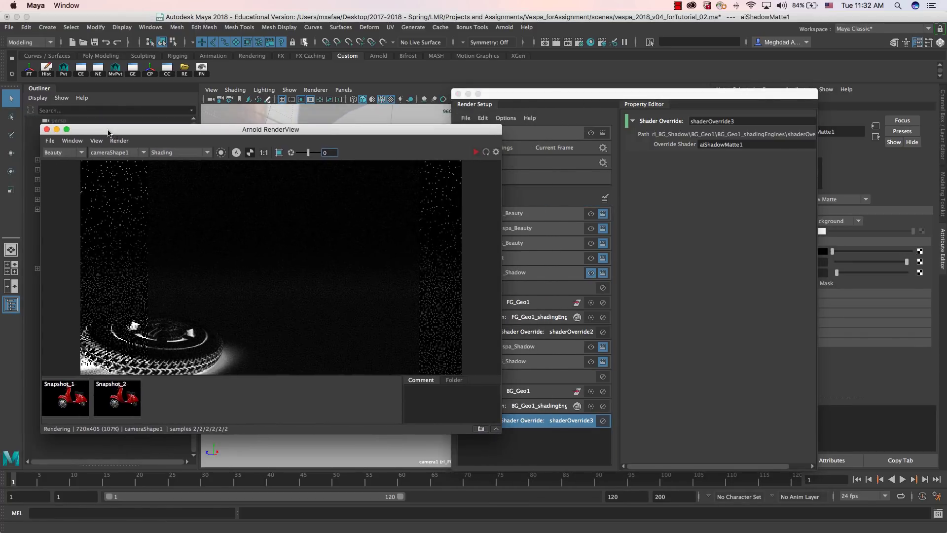
Step: Close the Arnold RenderView and save the scene
left_click(47, 129)
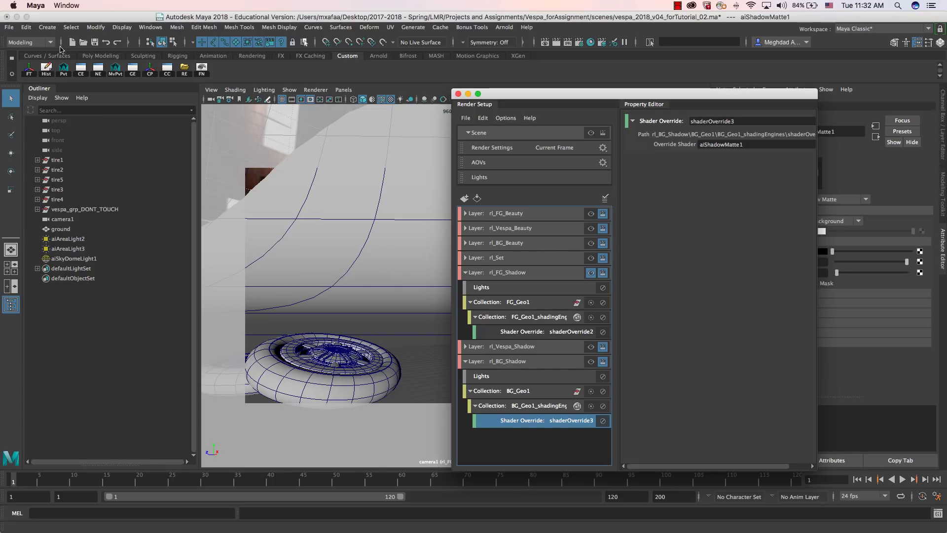
key("super+s")
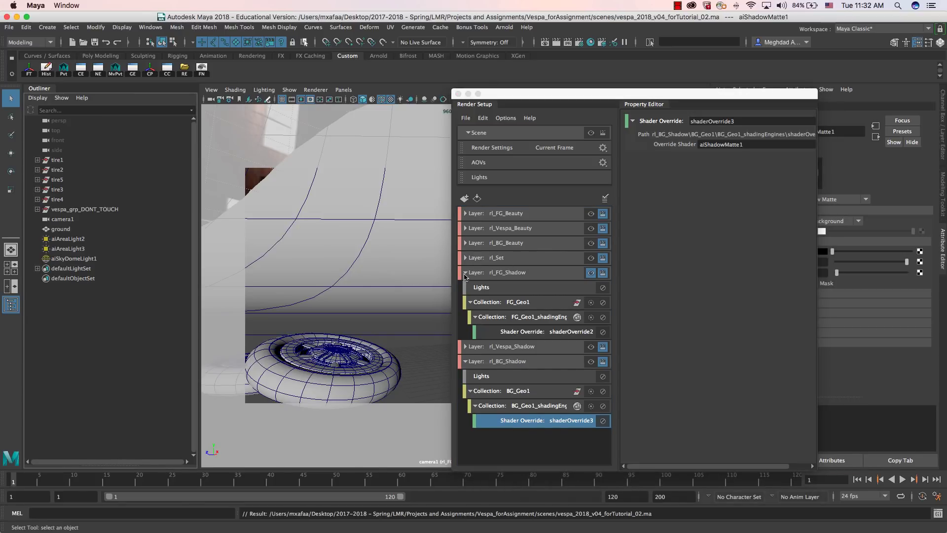
Step: Collapse the expanded shadow layers and review the collections and overrides inside the three beauty layers and rl_Set
left_click(465, 272)
left_click(465, 303)
left_click(513, 215)
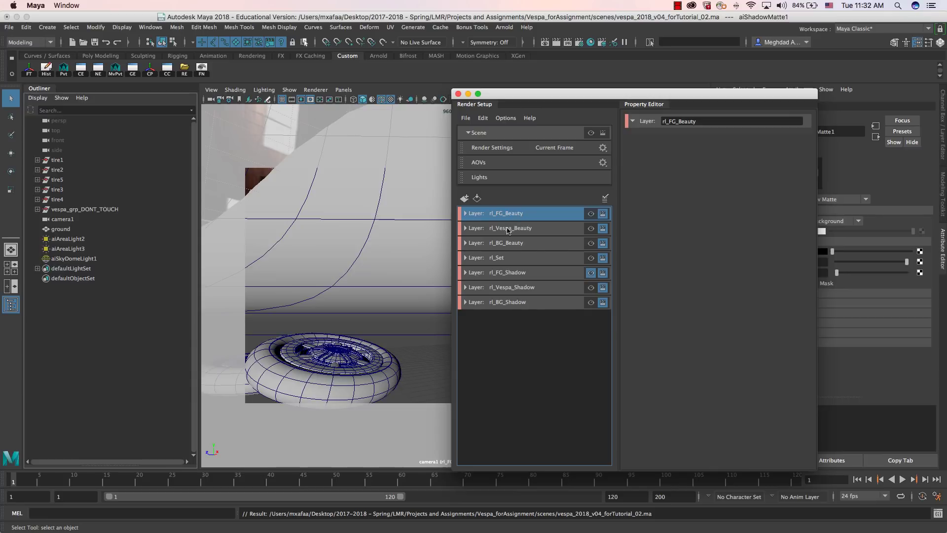
left_click(465, 213)
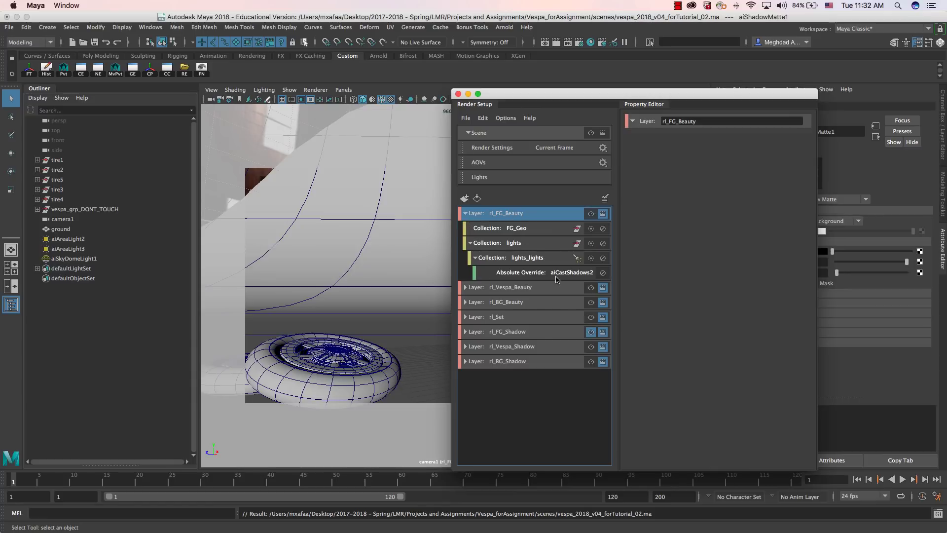
left_click(465, 213)
left_click(465, 228)
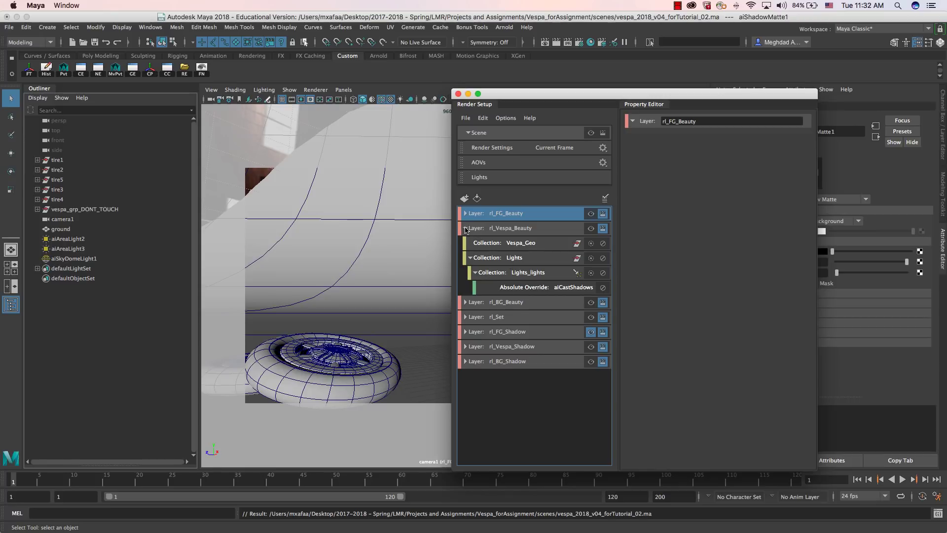
left_click(465, 227)
left_click(465, 242)
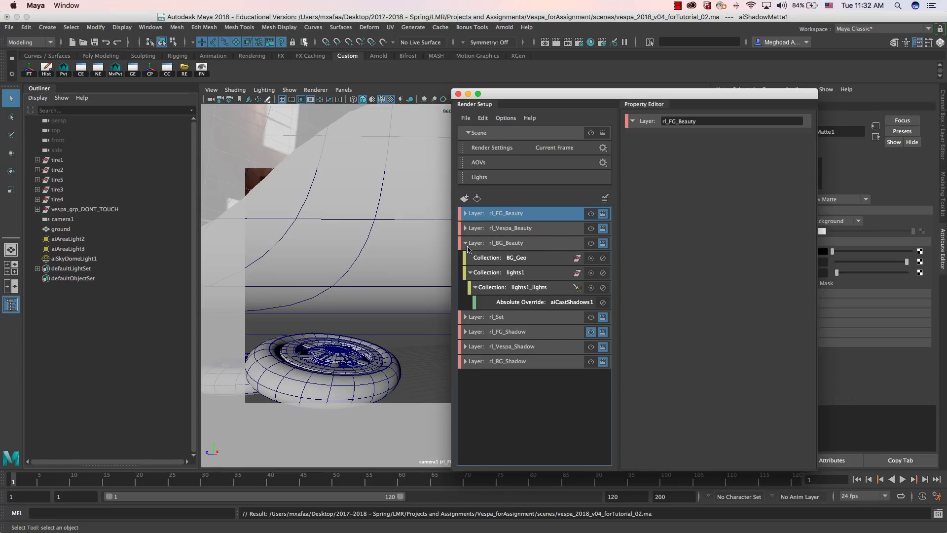
left_click(465, 242)
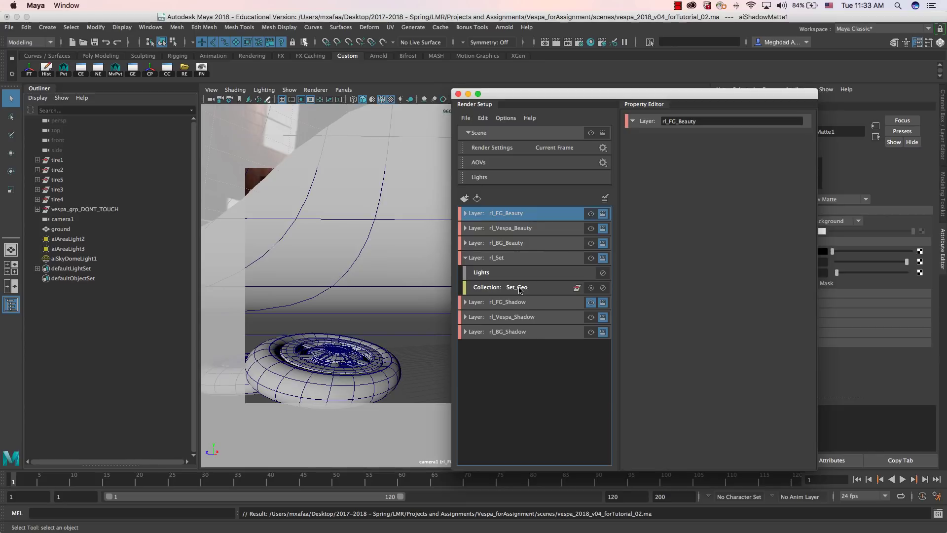
Step: Collapse the rl_Set layer and inspect the collections and shader override inside rl_FG_Shadow
left_click_drag(544, 97, 675, 107)
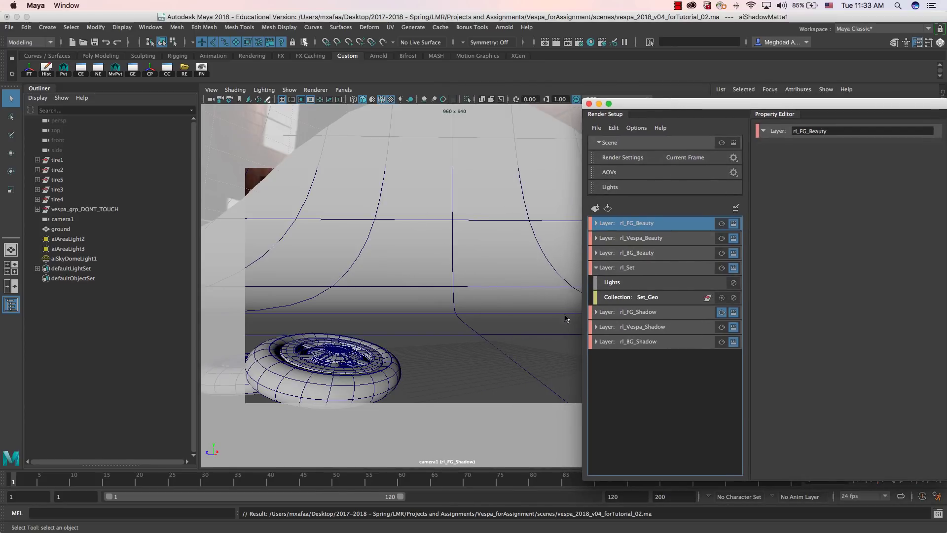
left_click_drag(656, 103, 552, 97)
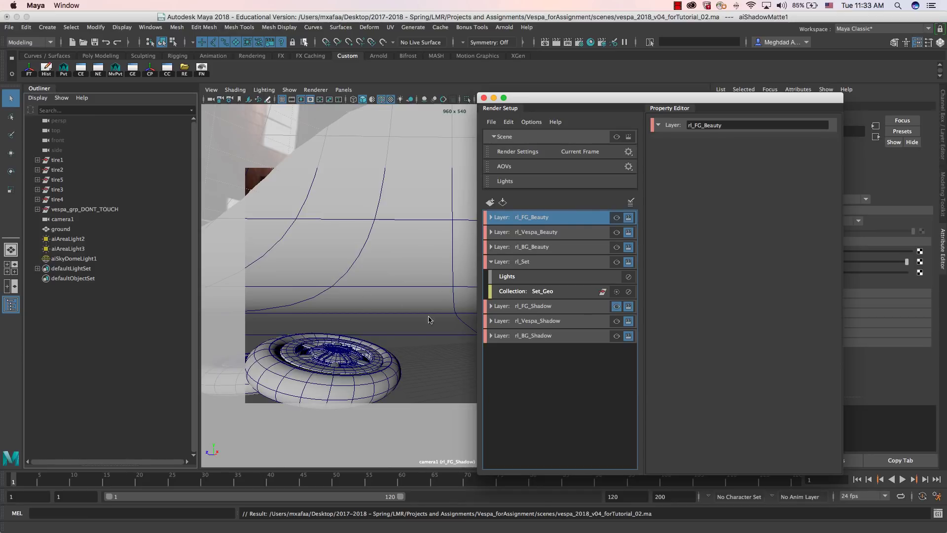
left_click(534, 263)
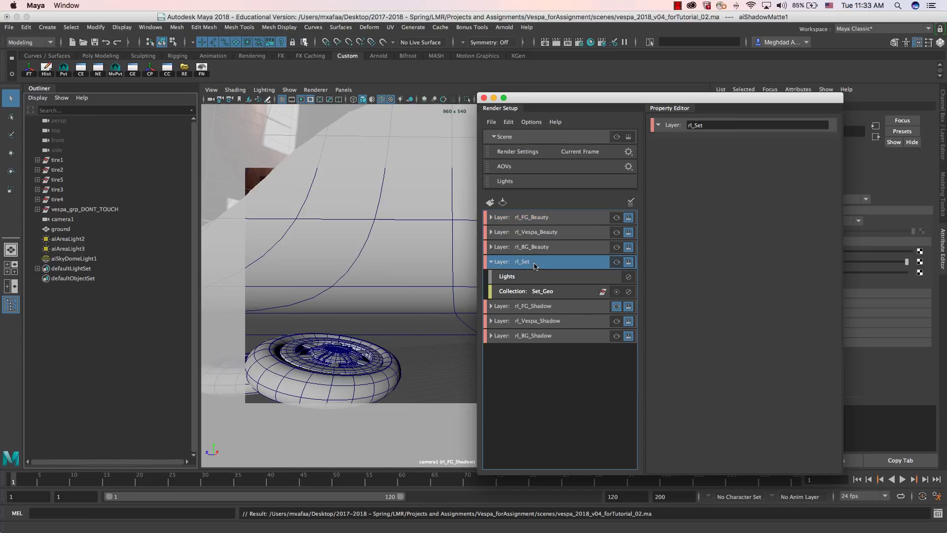
left_click(491, 261)
left_click(555, 280)
left_click(491, 277)
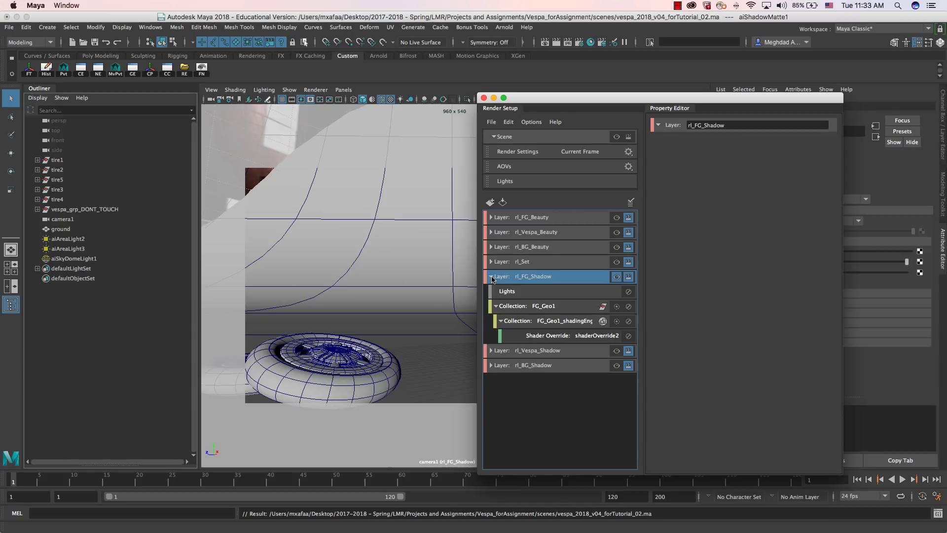
left_click(491, 278)
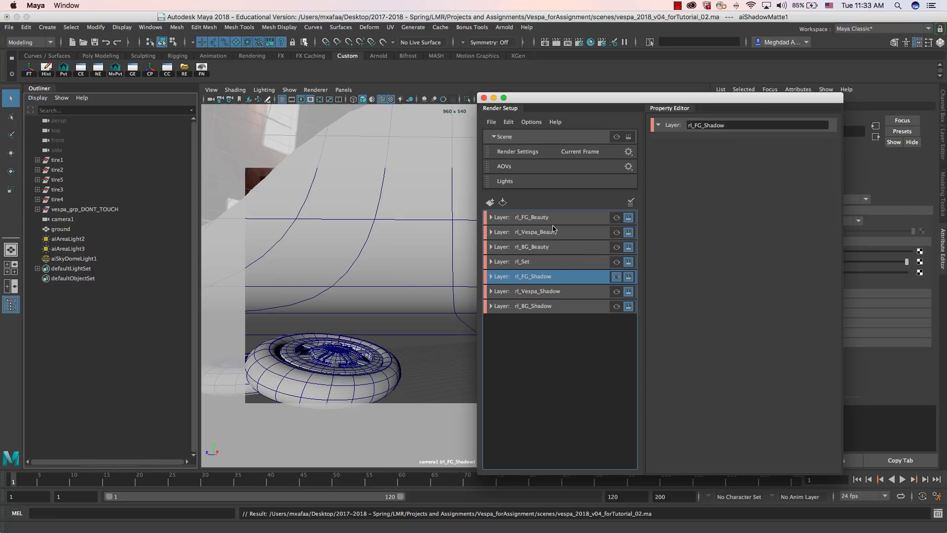
Step: Make the master Scene layer visible, play the camera animation and return to frame 1
left_click_drag(526, 102, 397, 102)
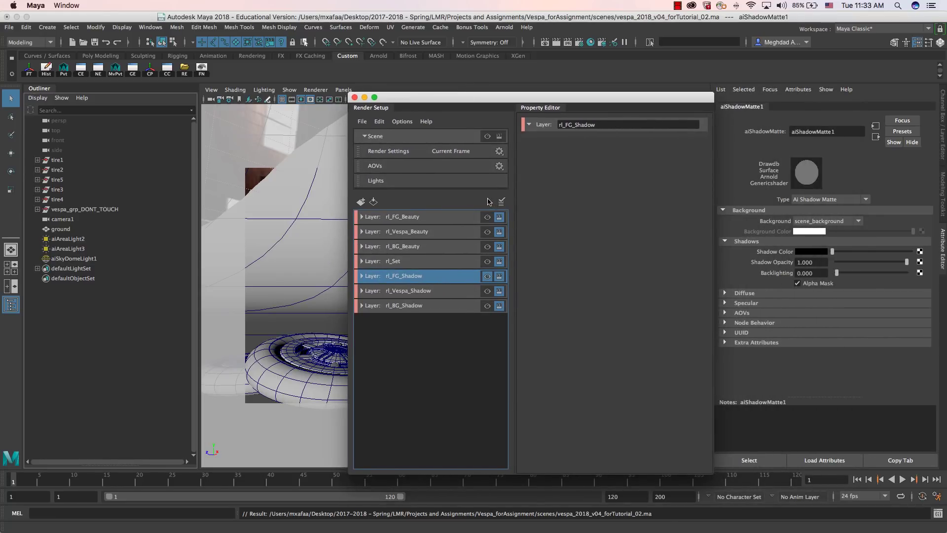
left_click_drag(454, 103, 483, 98)
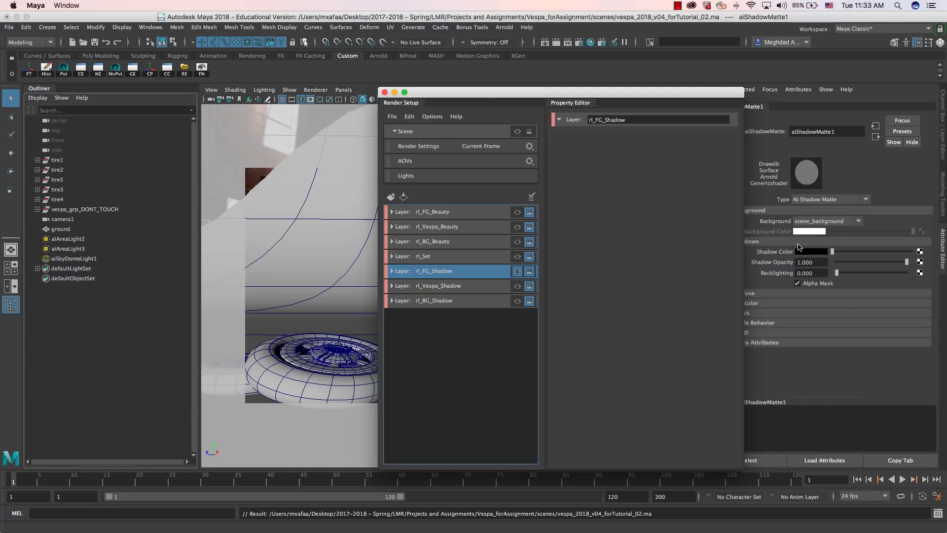
left_click_drag(554, 98, 681, 100)
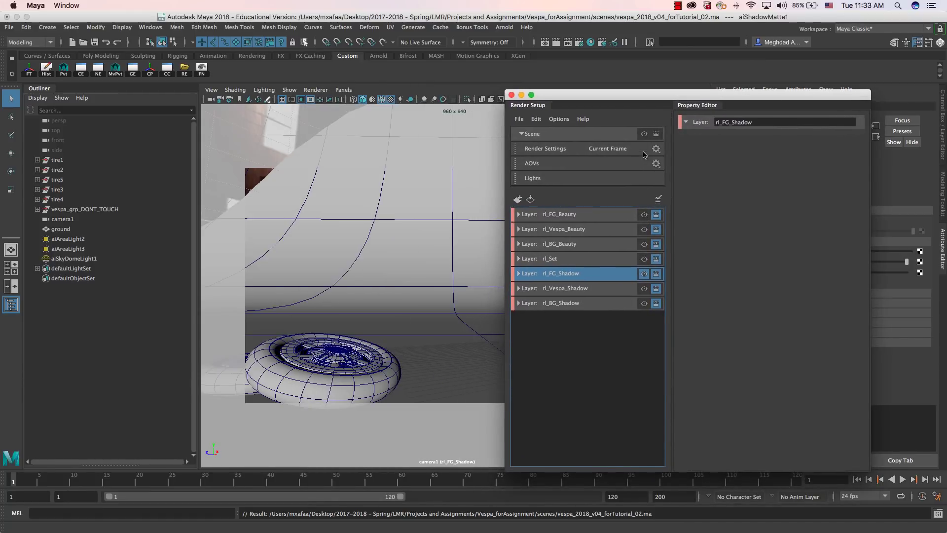
left_click(644, 133)
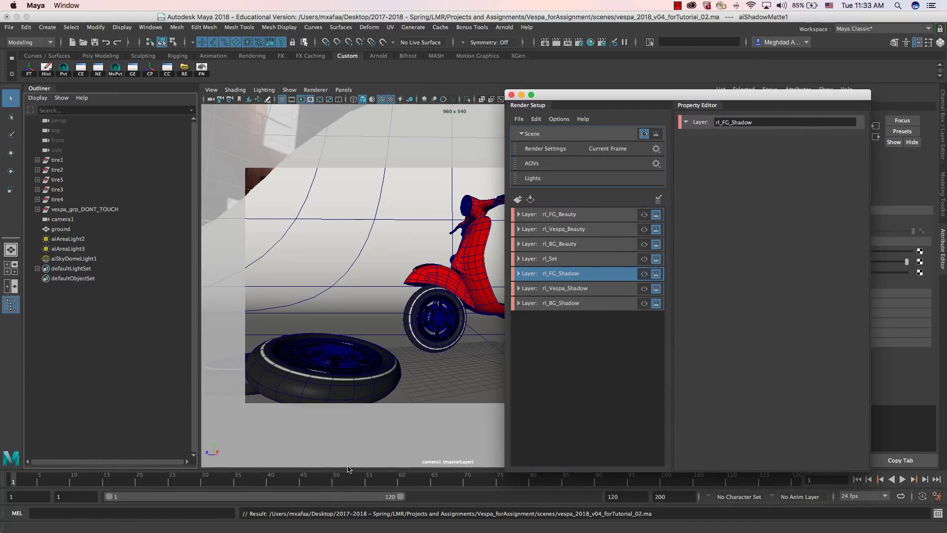
key("alt+v")
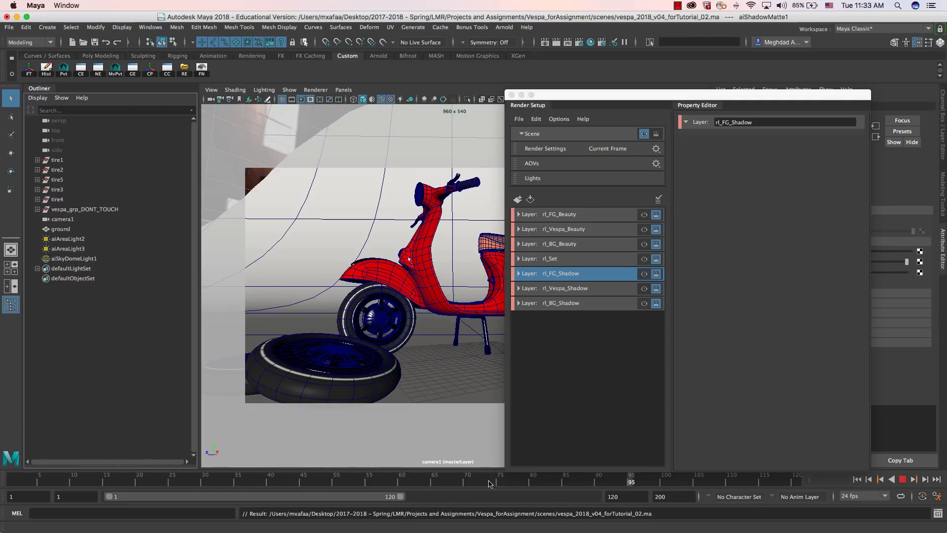
mouse_move(212, 497)
left_mouse_down()
mouse_move(87, 482)
mouse_move(428, 498)
mouse_move(105, 473)
mouse_move(484, 489)
mouse_move(150, 461)
mouse_move(655, 481)
mouse_move(13, 480)
left_mouse_up()
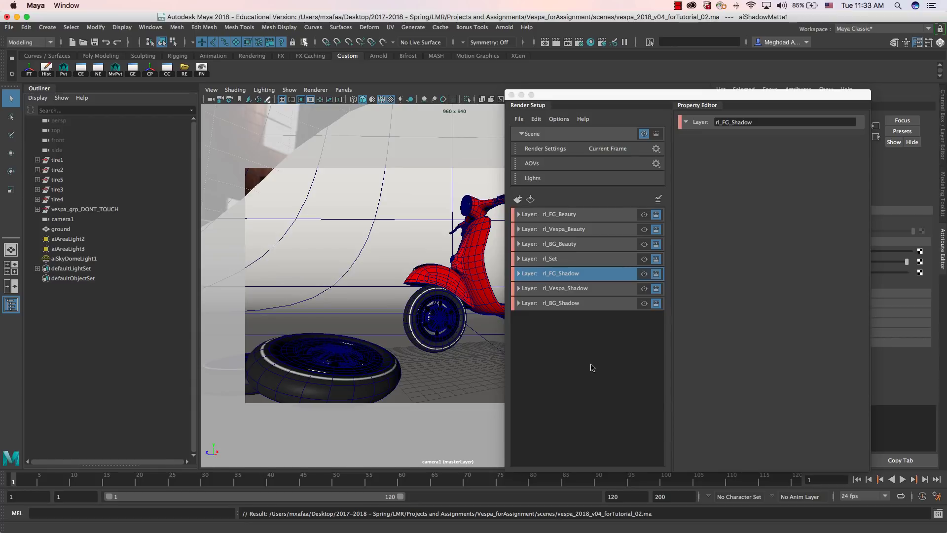
left_click_drag(723, 96, 946, 266)
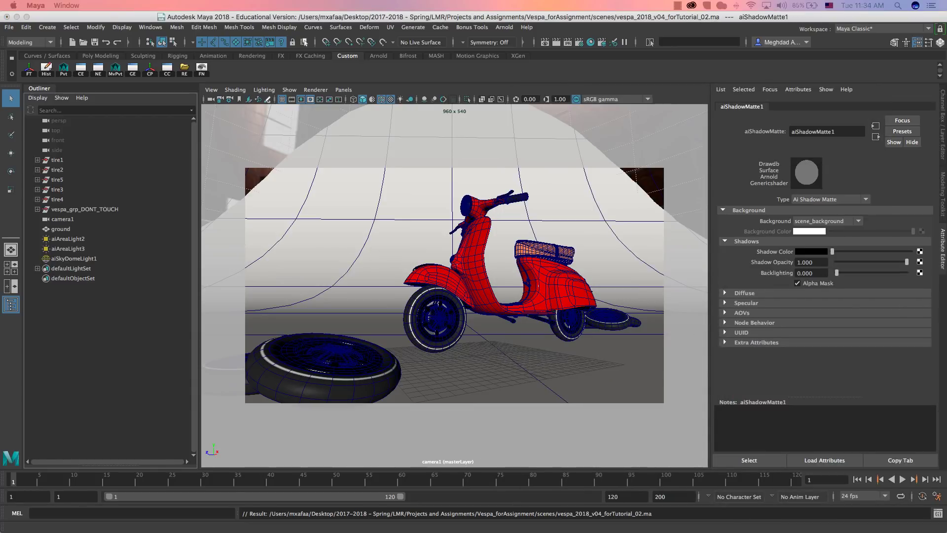
left_click_drag(946, 130, 865, 122)
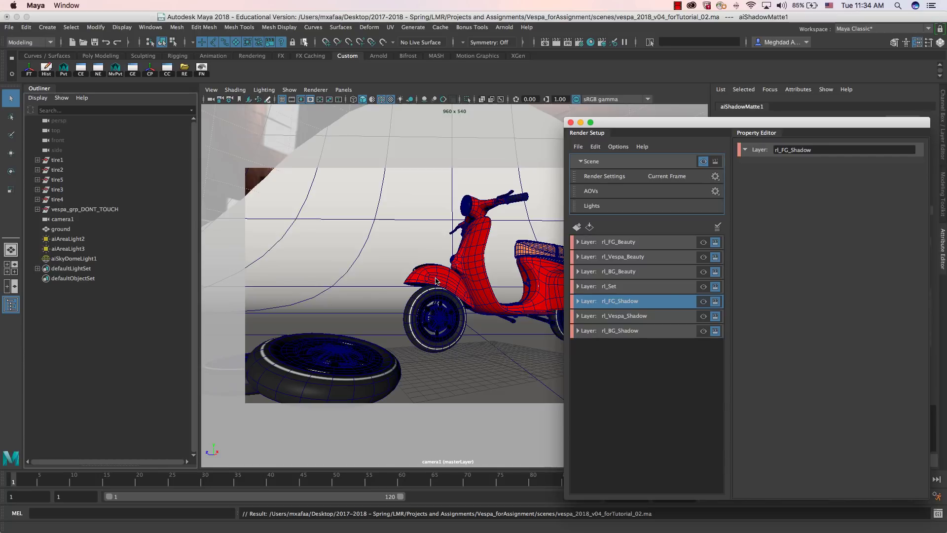
left_click_drag(619, 127, 710, 115)
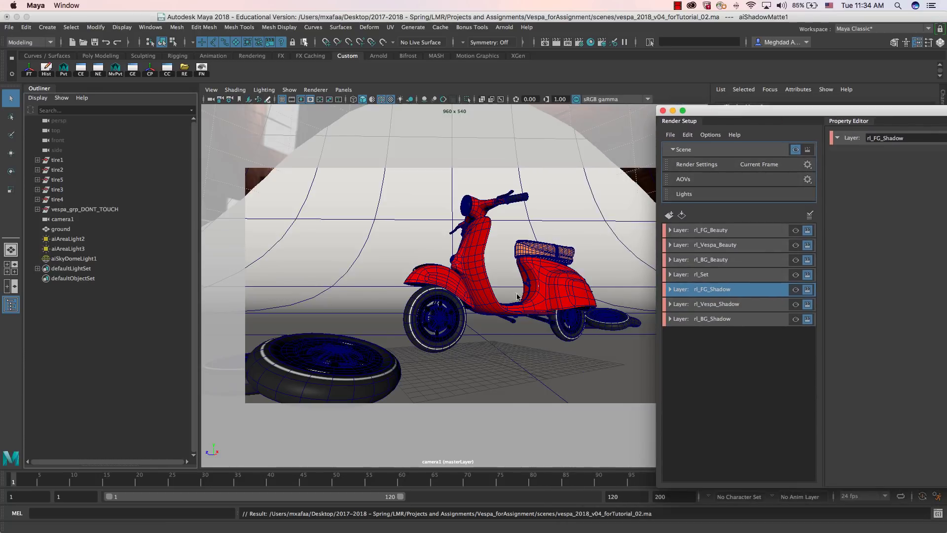
left_click_drag(809, 116, 648, 106)
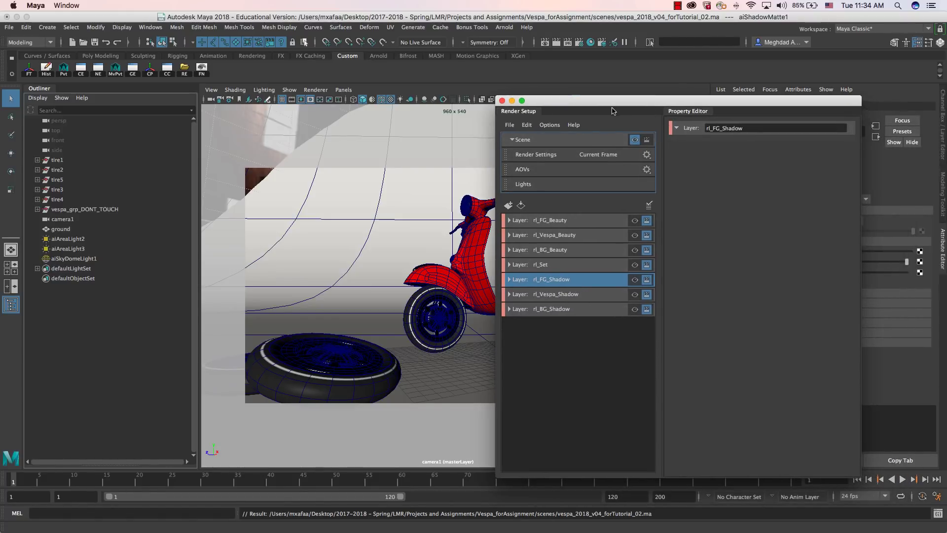
left_click_drag(611, 104, 656, 95)
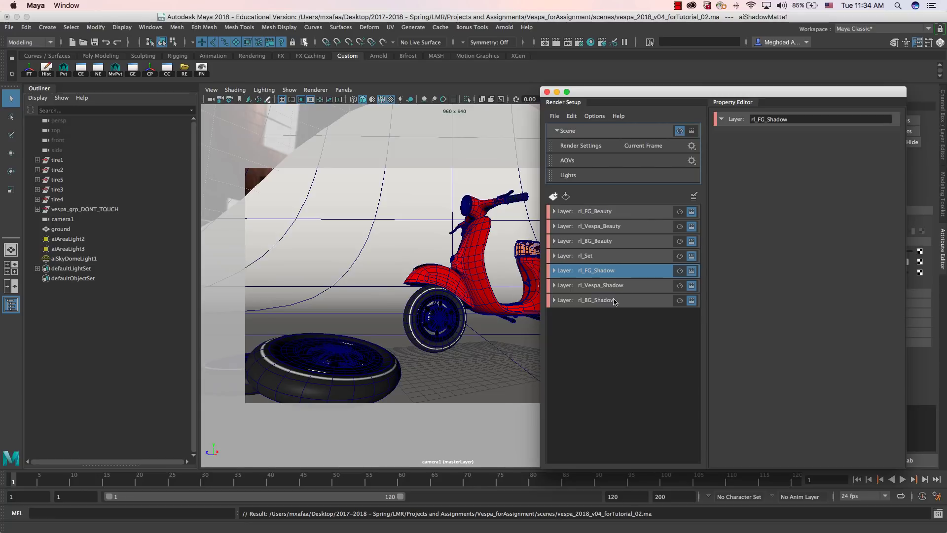
left_click_drag(640, 97, 597, 103)
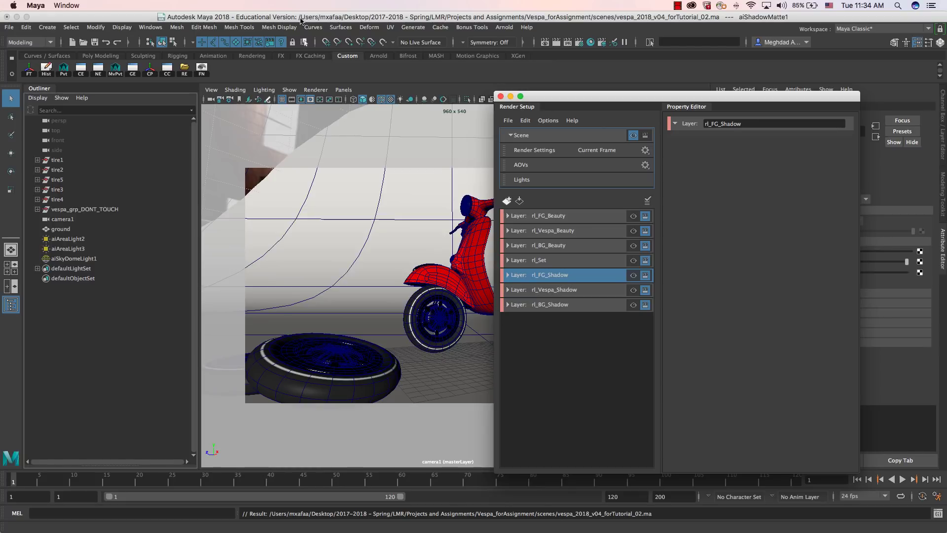
Step: Switch the menu set to Rendering and look through its sequence and batch render commands
left_click(29, 42)
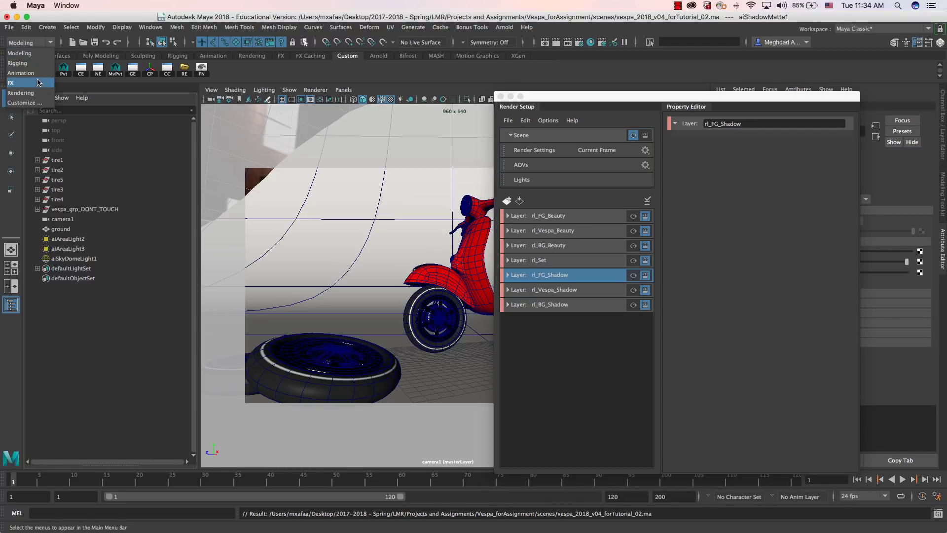
left_click(21, 93)
left_click(265, 28)
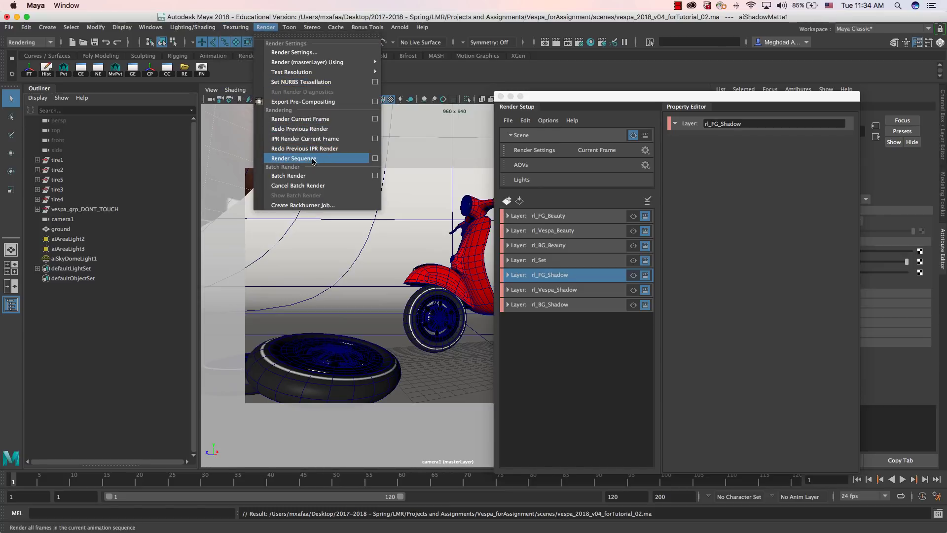
left_click(571, 100)
left_click_drag(570, 101, 665, 124)
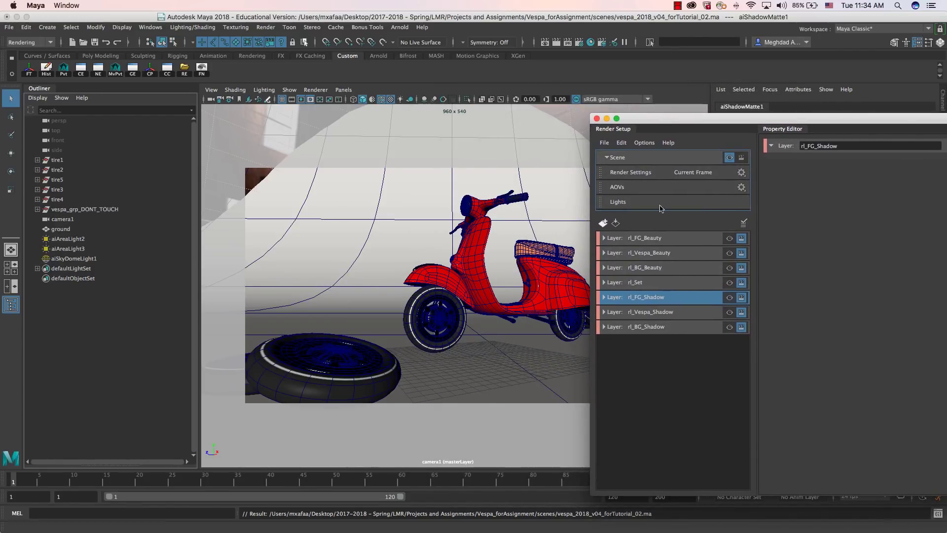
Step: Make the rl_Set layer the visible render layer to view its contents in the viewport
left_click(663, 241)
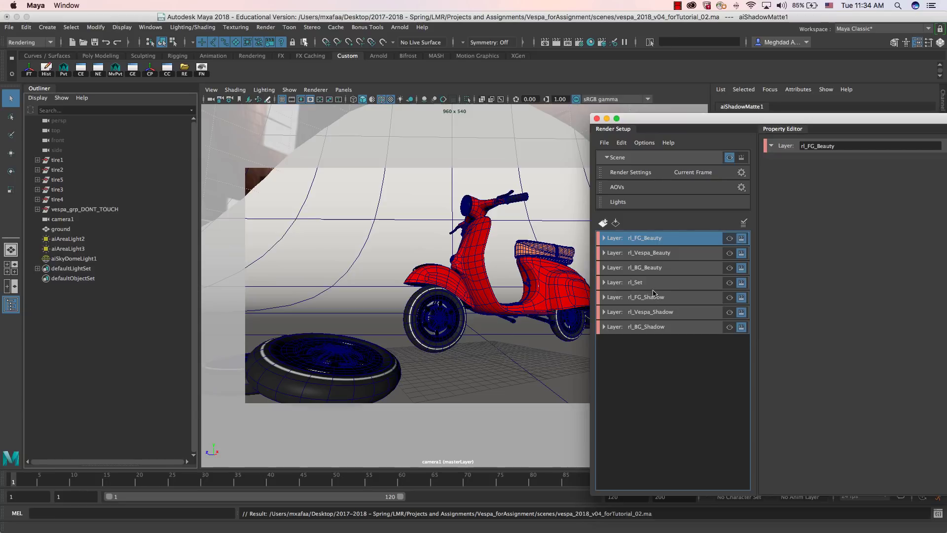
left_click(652, 285)
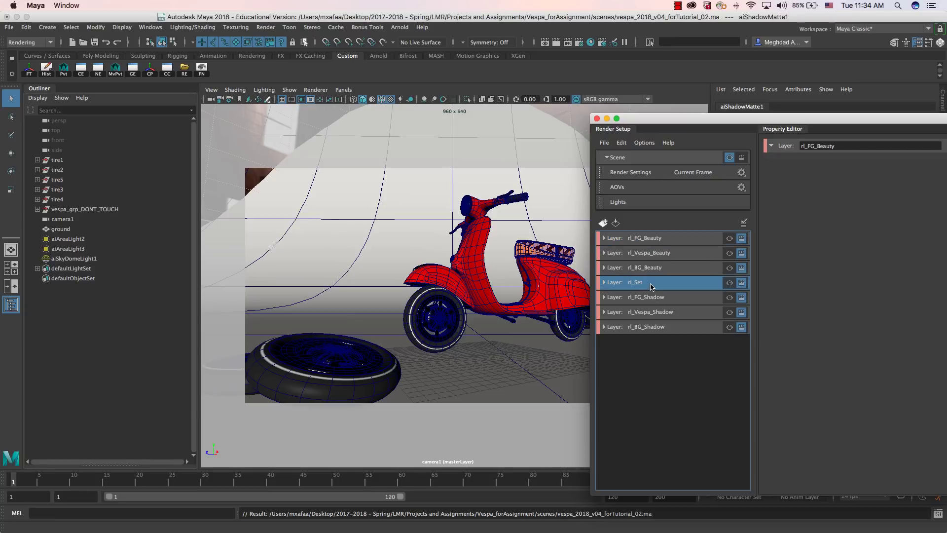
left_click(730, 282)
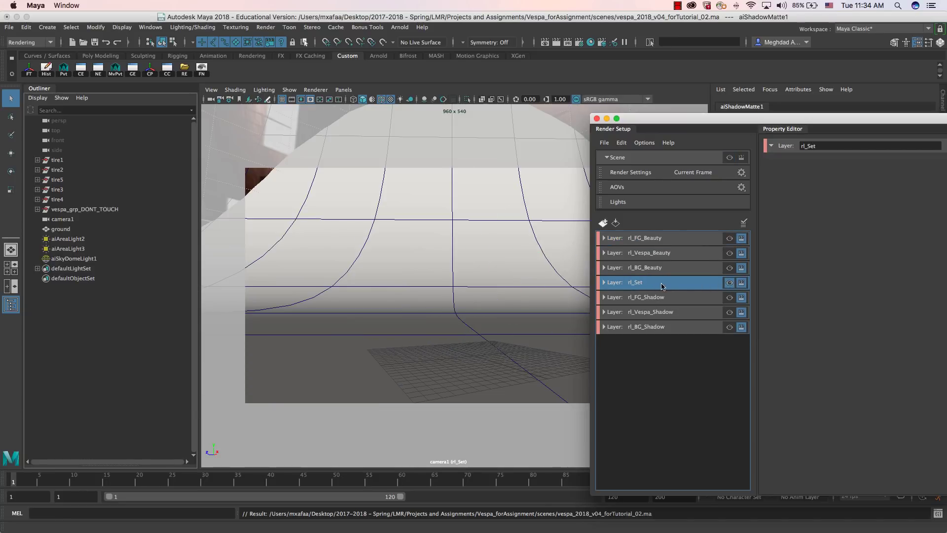
left_click(729, 282)
left_click(573, 70)
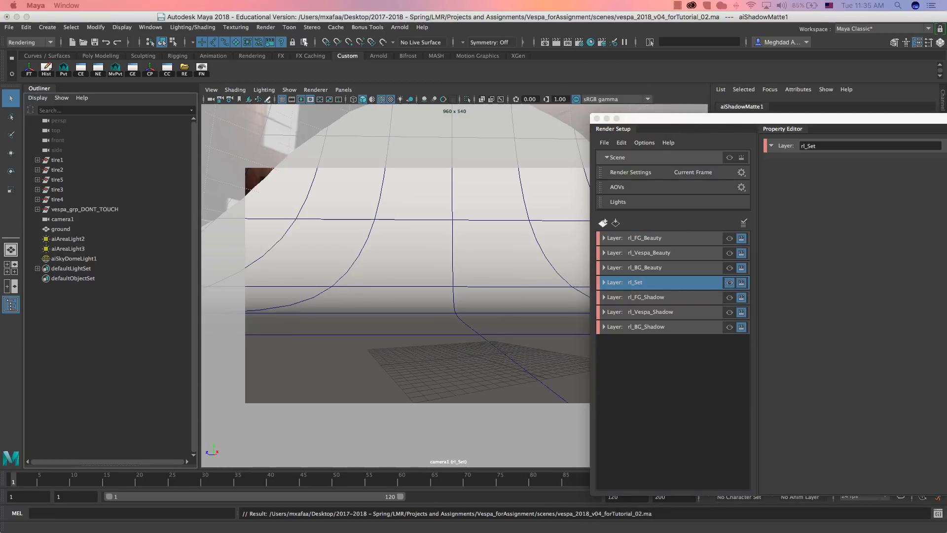
Step: Set the frame/animation extension to name_#.ext in the master layer's common render settings
left_click_drag(170, 72, 354, 118)
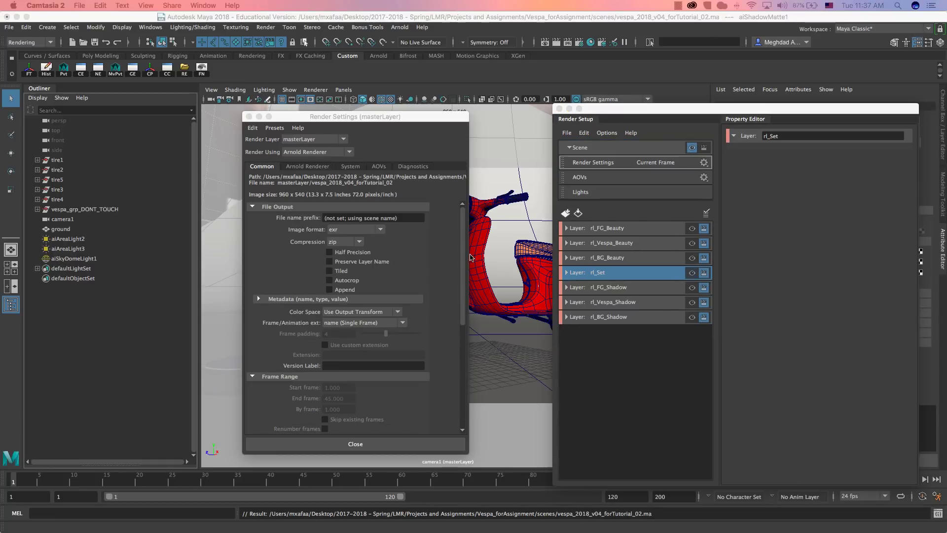
left_click(464, 245)
scroll(456, 267, "down", 3)
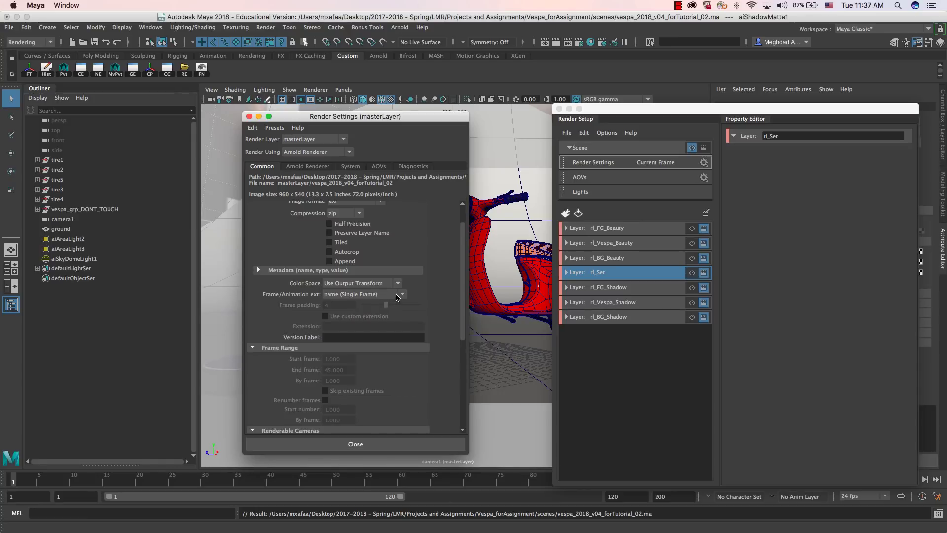
left_click(400, 295)
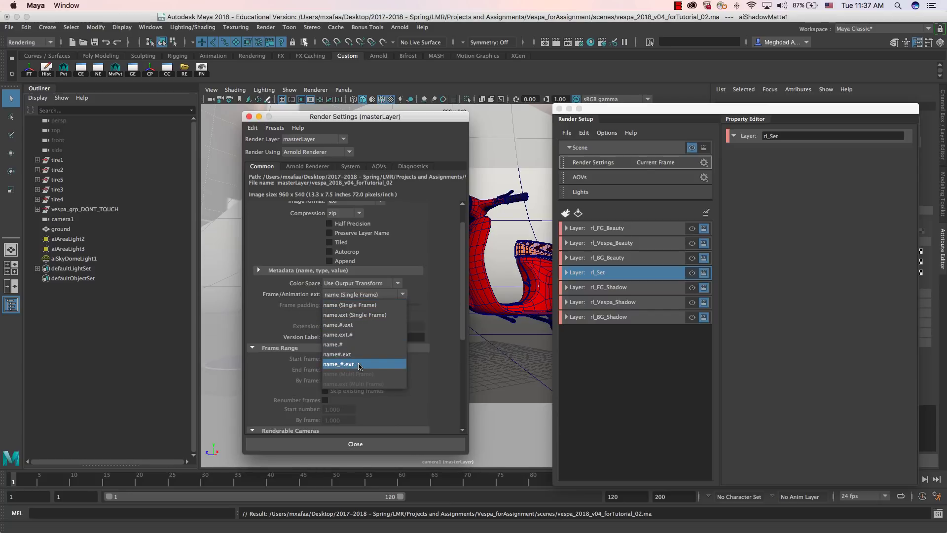
left_click(358, 365)
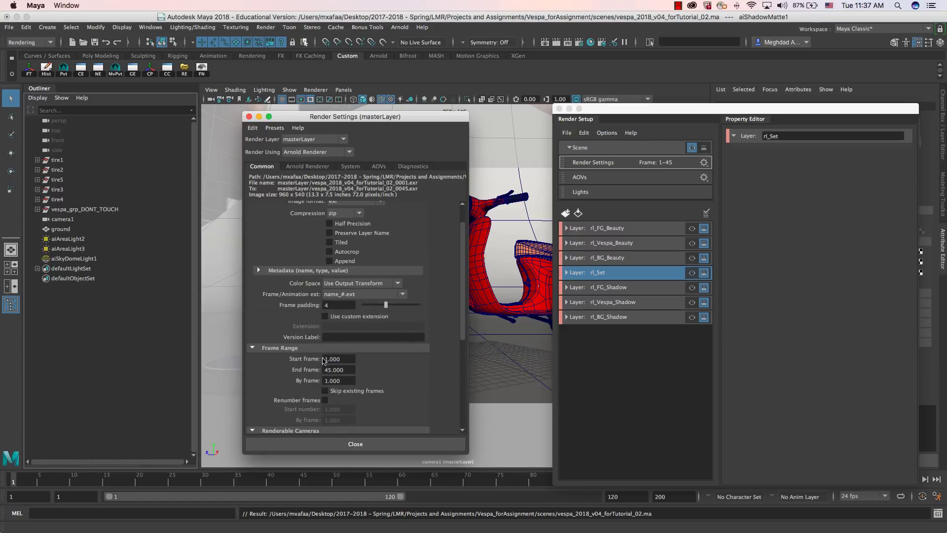
Step: Choose camera1 as the renderable camera in the master layer's common render settings
mouse_move(336, 369)
left_mouse_down()
mouse_move(344, 370)
mouse_move(325, 375)
left_mouse_up()
scroll(292, 374, "down", 3)
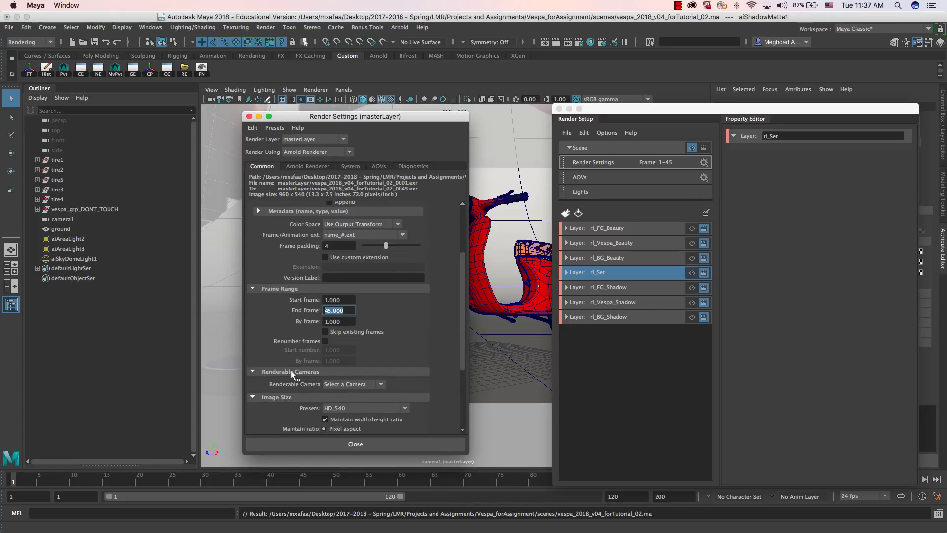
left_click(352, 386)
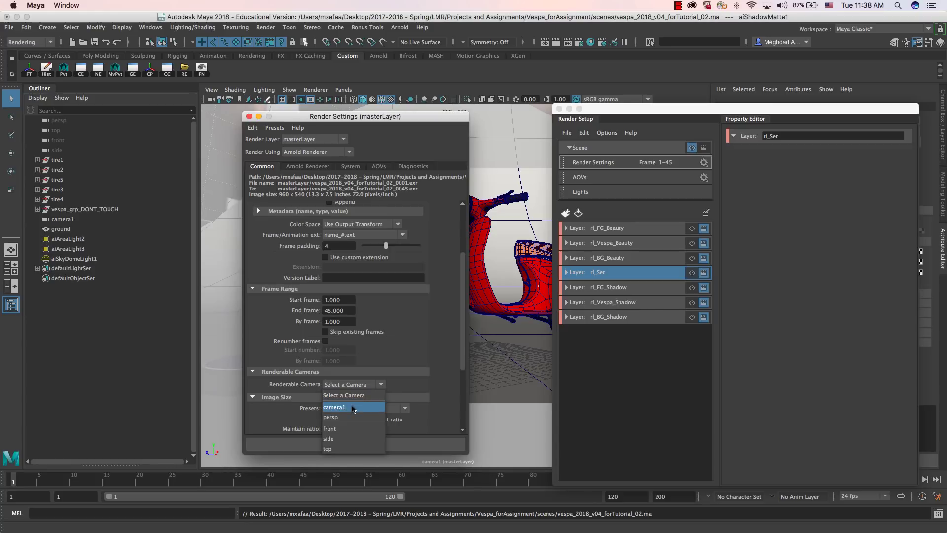
left_click(345, 412)
scroll(301, 380, "down", 5)
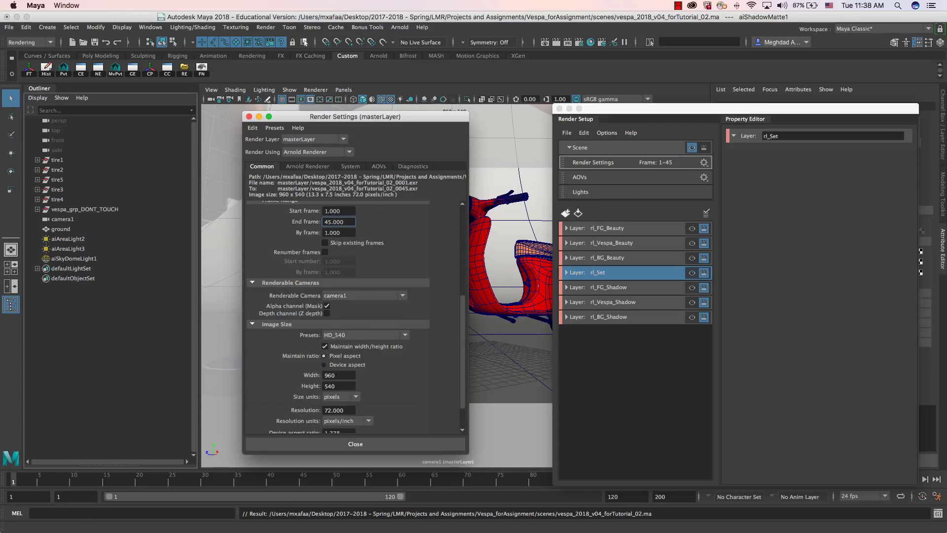
Step: Choose exr as the image format in the master layer's file output settings
scroll(340, 372, "up", 5)
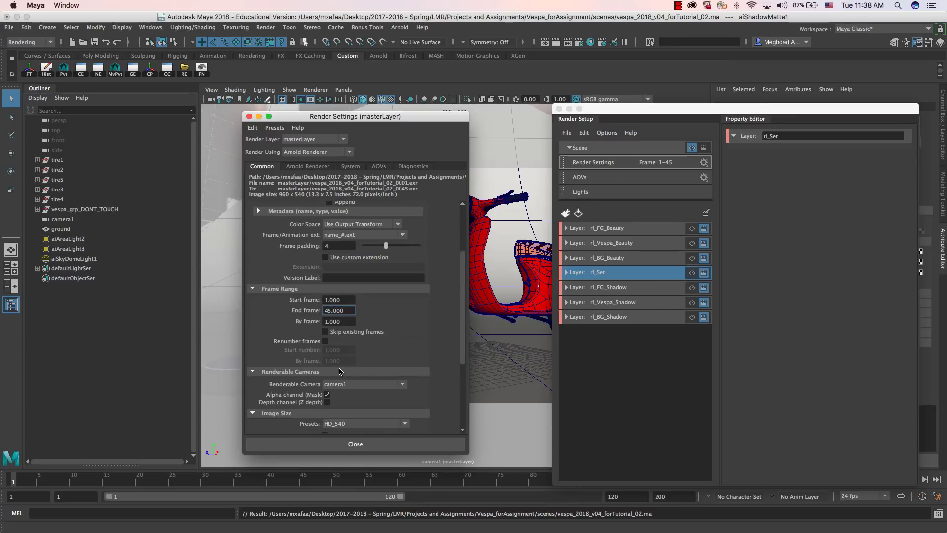
scroll(340, 371, "up", 5)
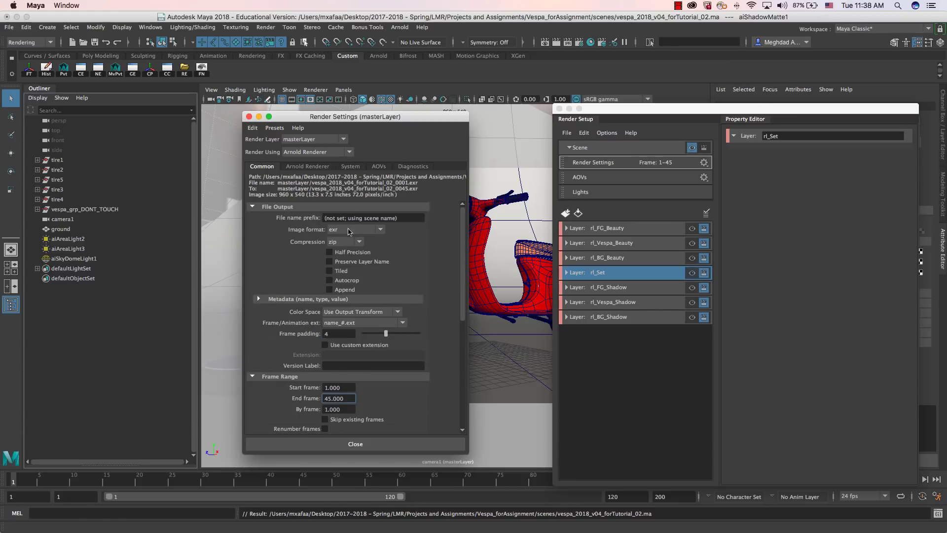
left_click(380, 229)
left_click(353, 278)
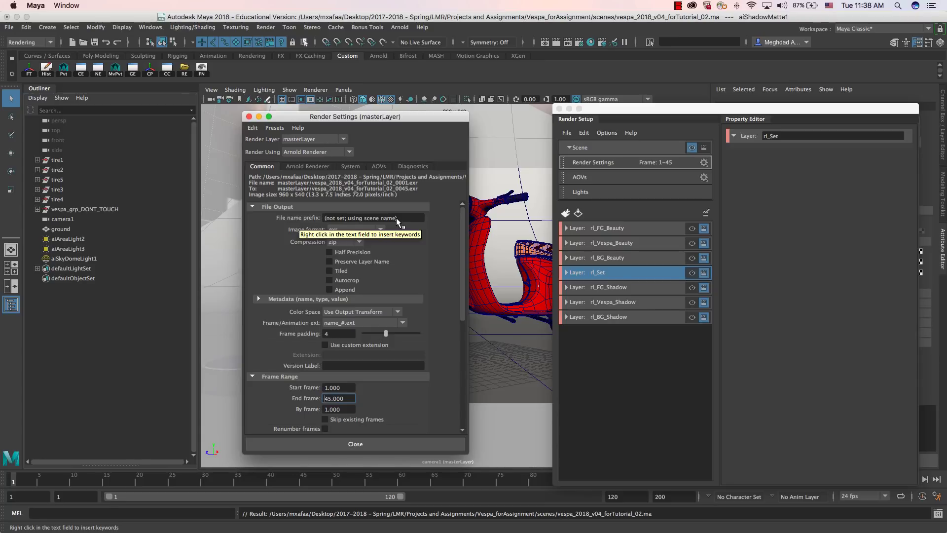
Step: Set the file name prefix to <Scene>/<RenderLayer>/<RenderLayer> using the scene name and layer name keywords
left_click_drag(401, 217, 318, 220)
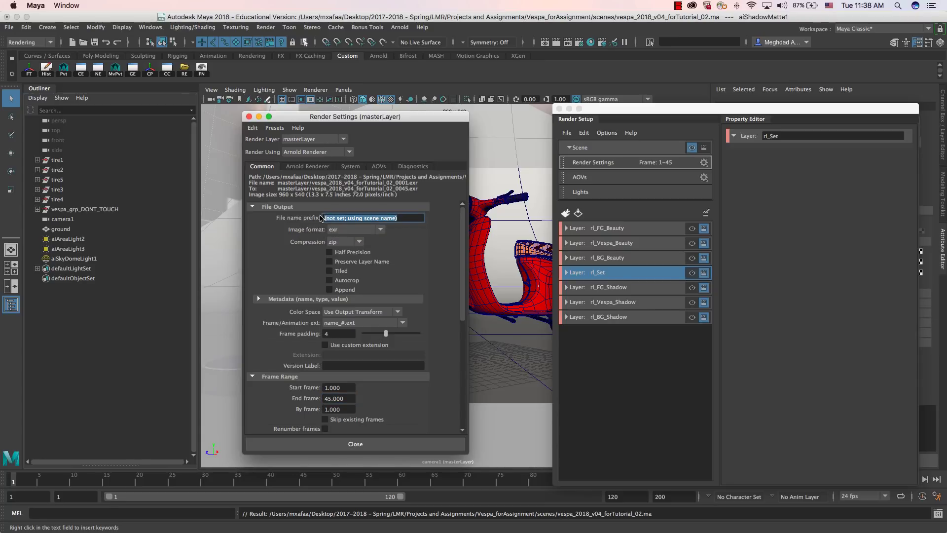
key("BackSpace")
right_click(341, 220)
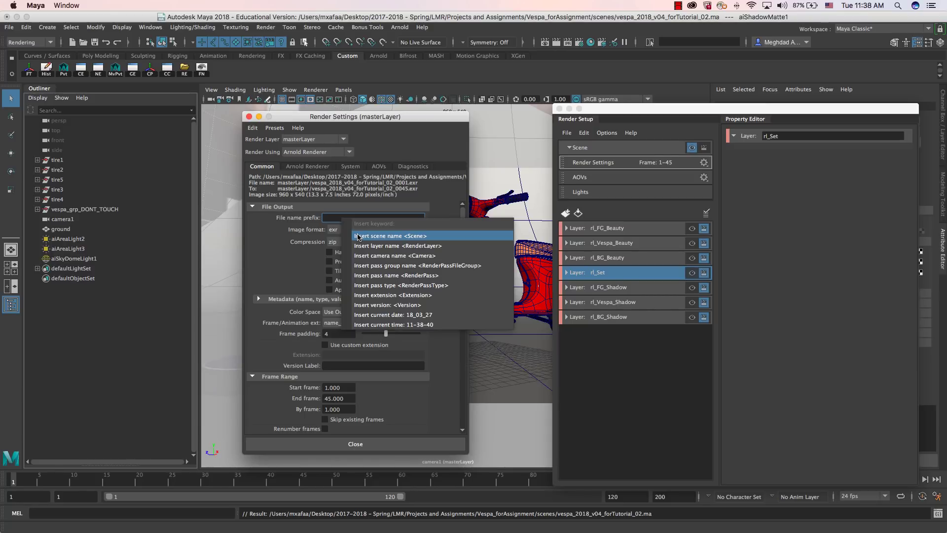
left_click(358, 236)
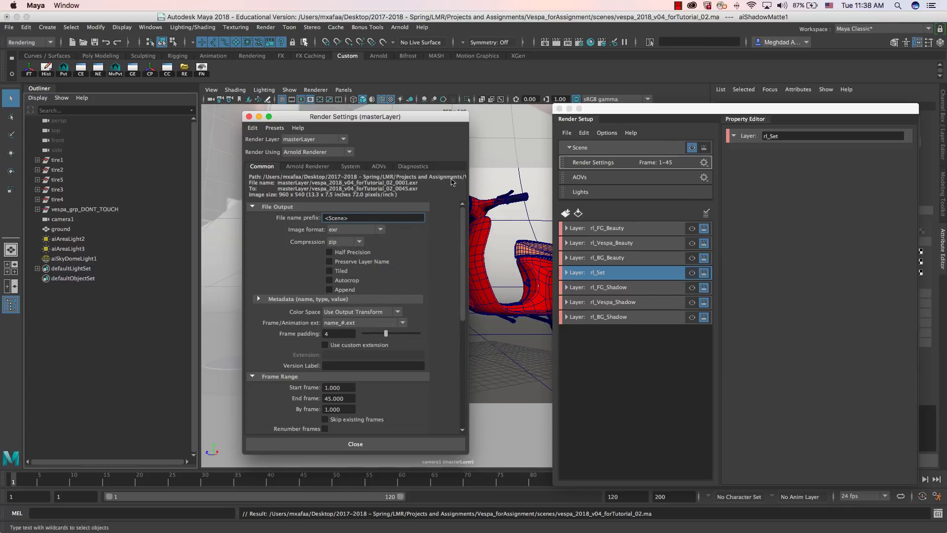
type("/")
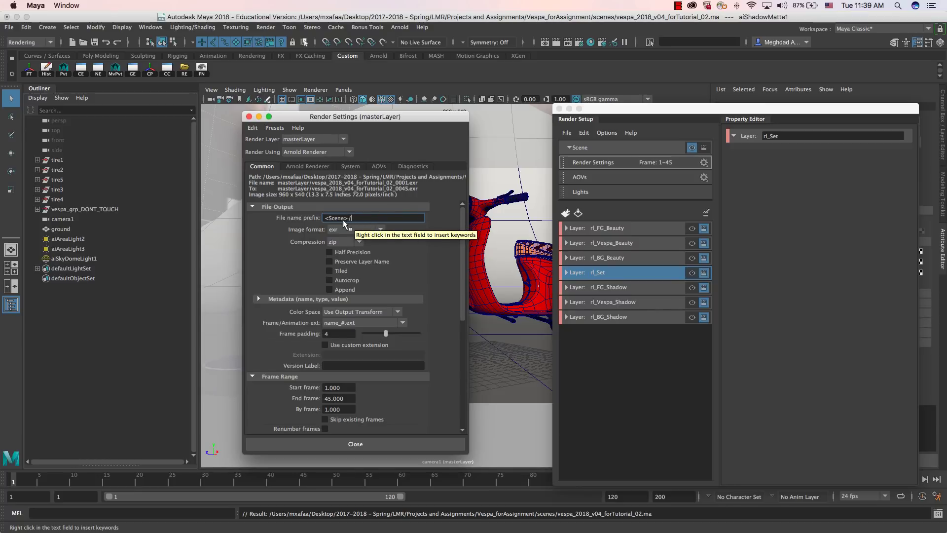
right_click(356, 222)
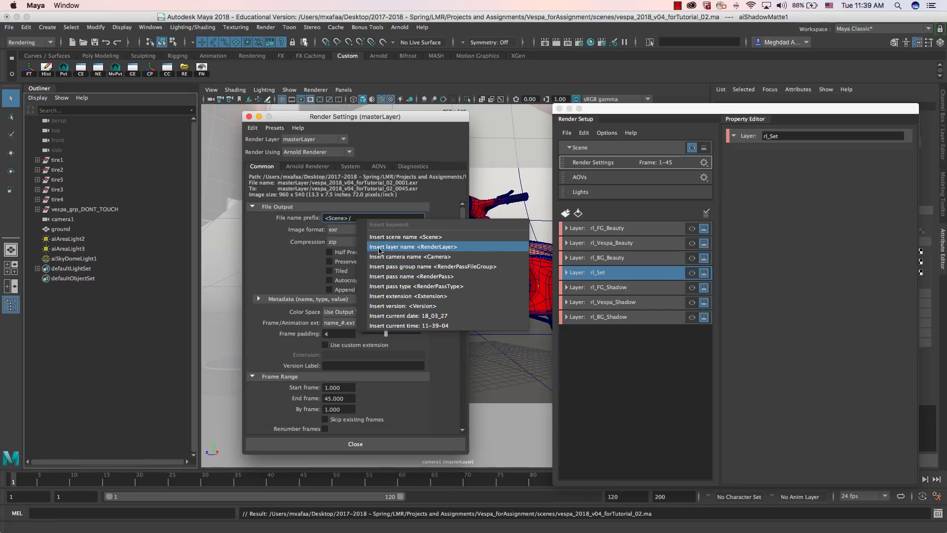
left_click(379, 247)
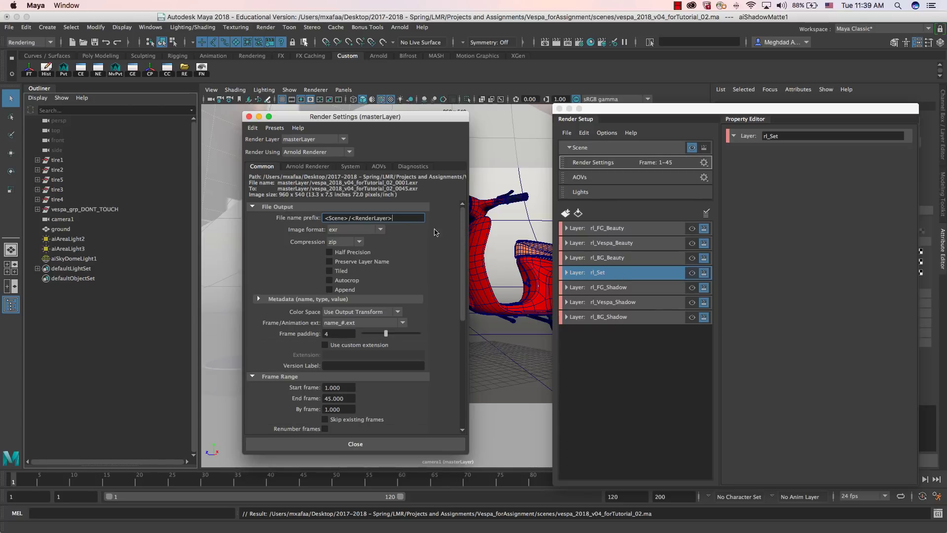
type("/")
right_click(401, 218)
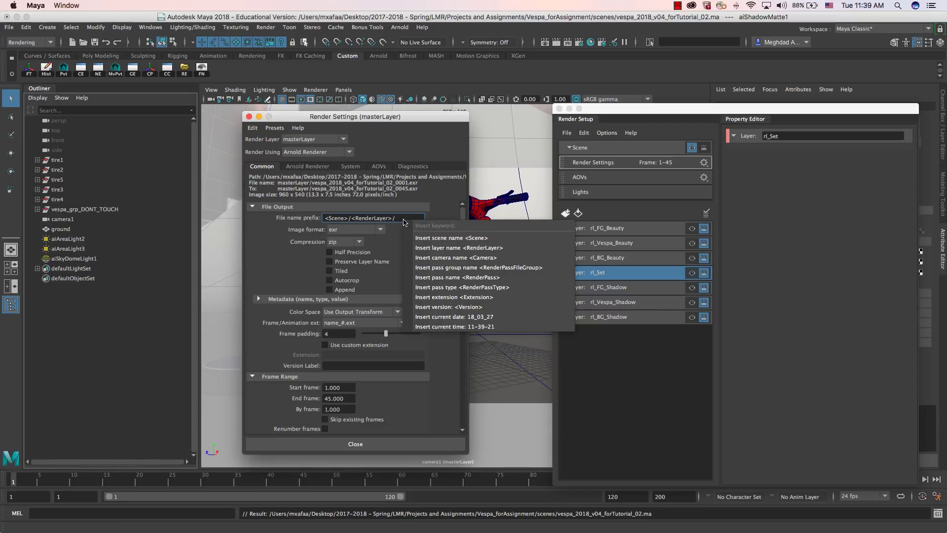
left_click(430, 248)
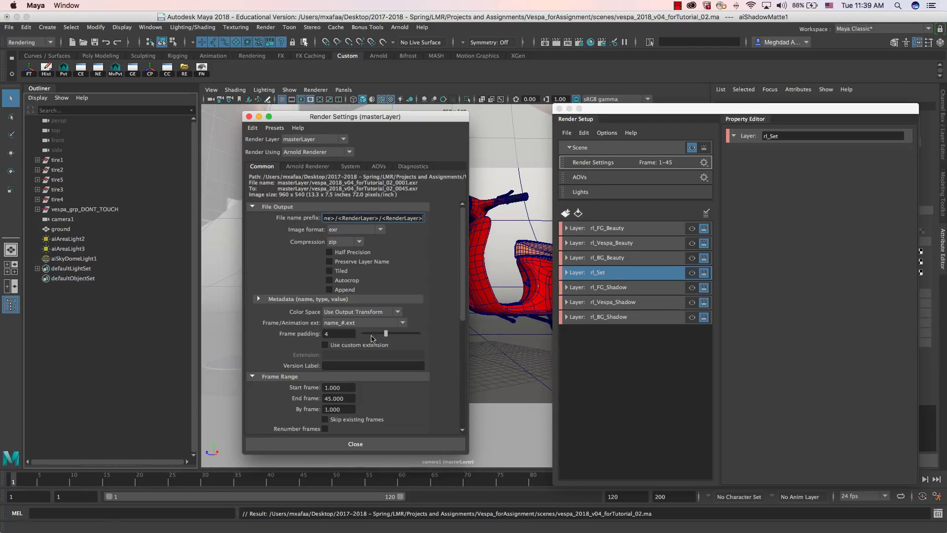
left_click(373, 364)
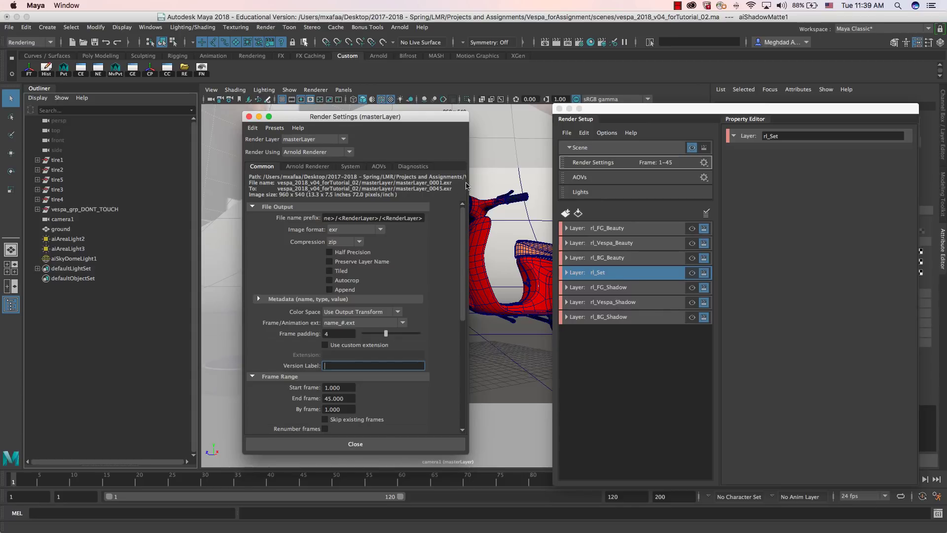
Step: Widen and reposition the Render Settings window so the full output path is readable, and save the scene
left_click_drag(469, 182, 585, 182)
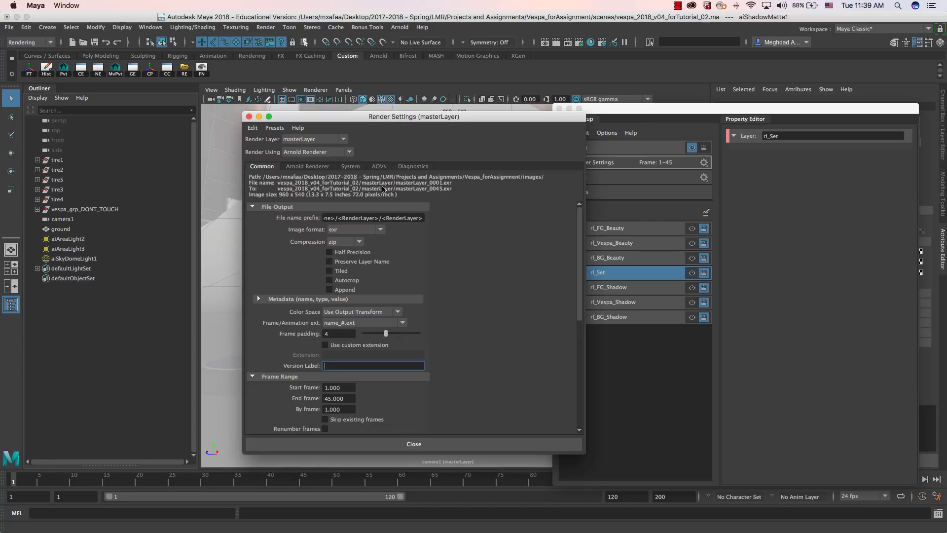
left_click_drag(449, 118, 378, 121)
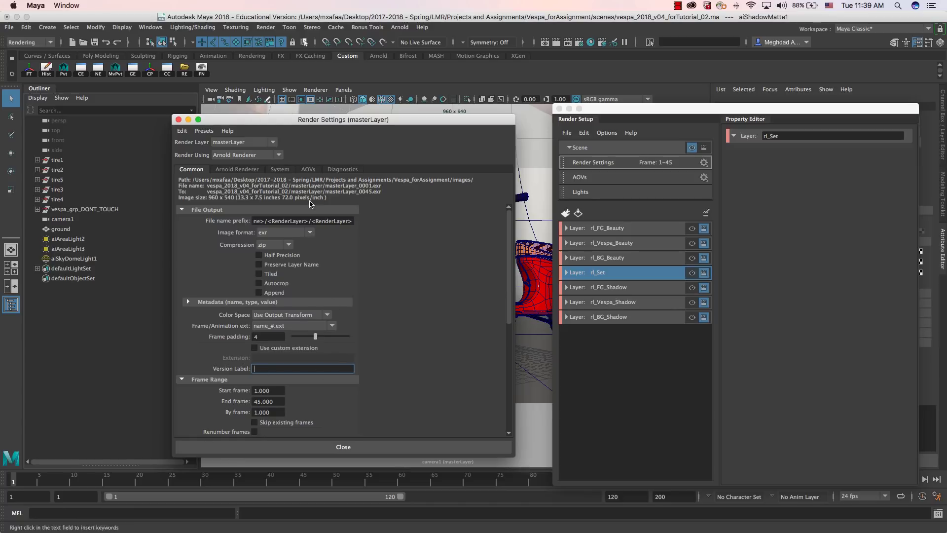
left_click_drag(305, 119, 332, 114)
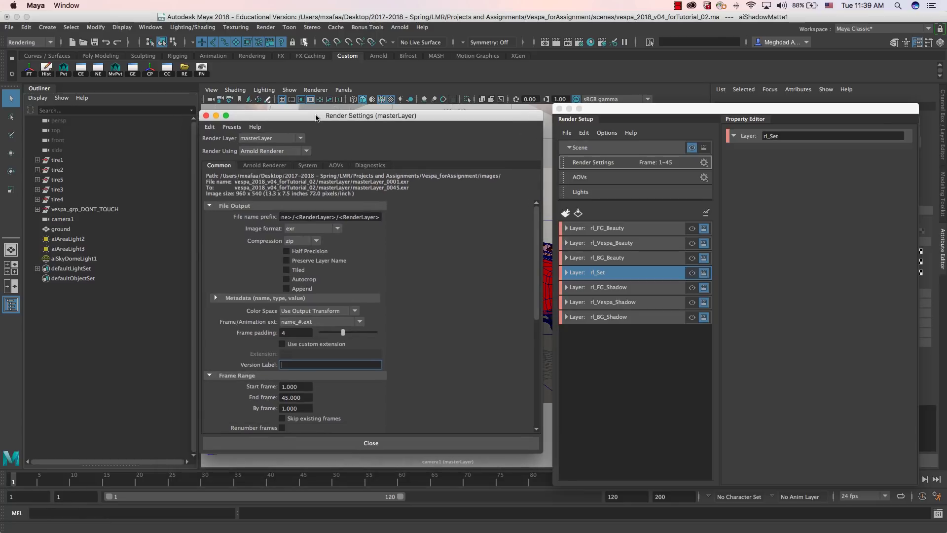
scroll(408, 296, "down", 3)
scroll(408, 296, "up", 3)
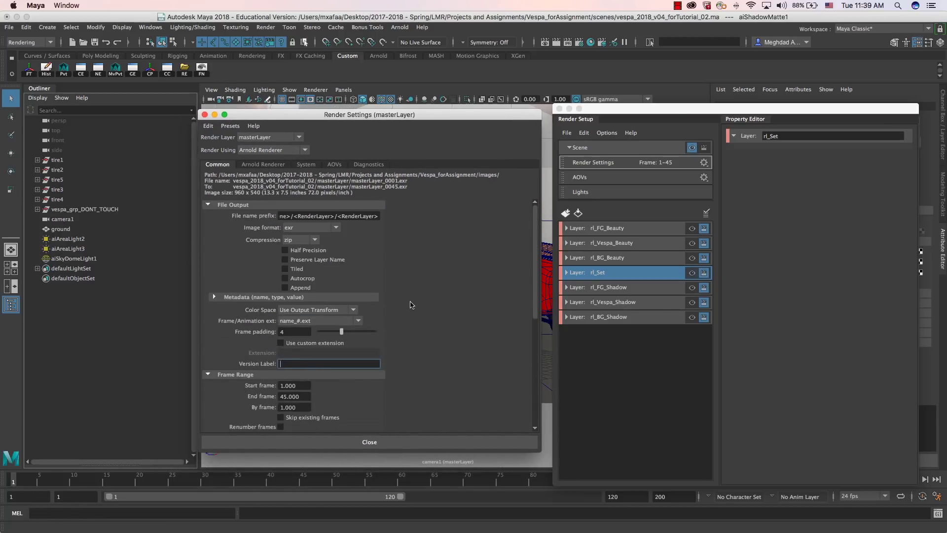
key("super+s")
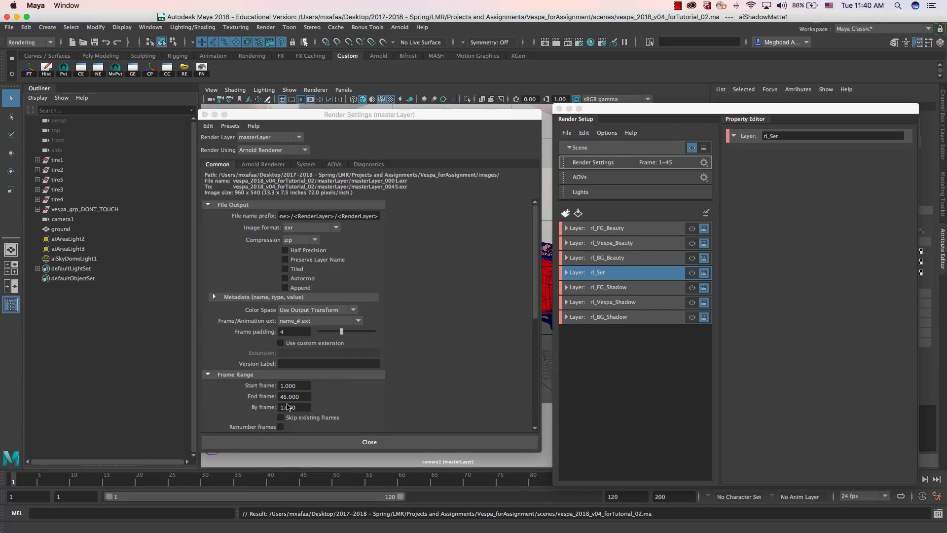
Step: Set the master layer's end frame to 1
left_click(305, 397)
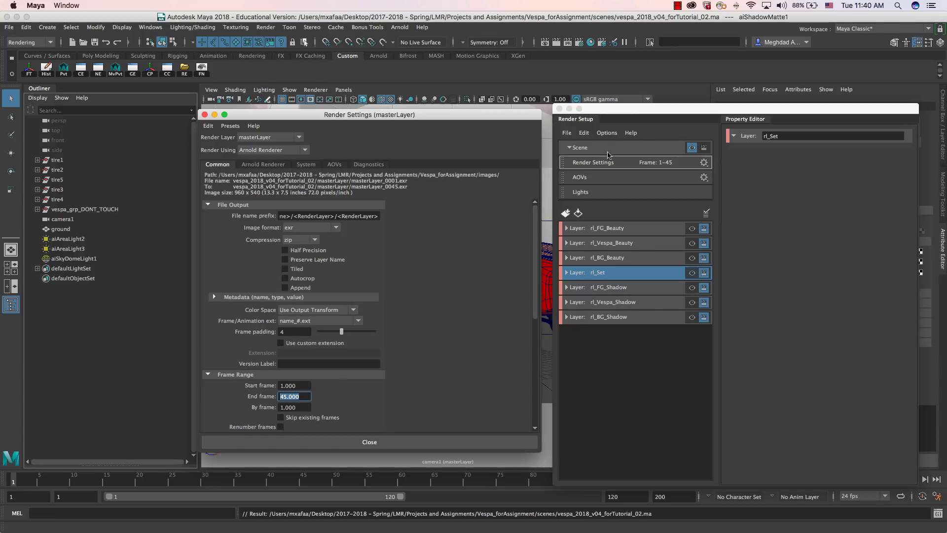
type("1")
key("Return")
Step: Make rl_Vespa_Beauty the visible layer, create an absolute override on its end frame and set it to 45
left_click(692, 243)
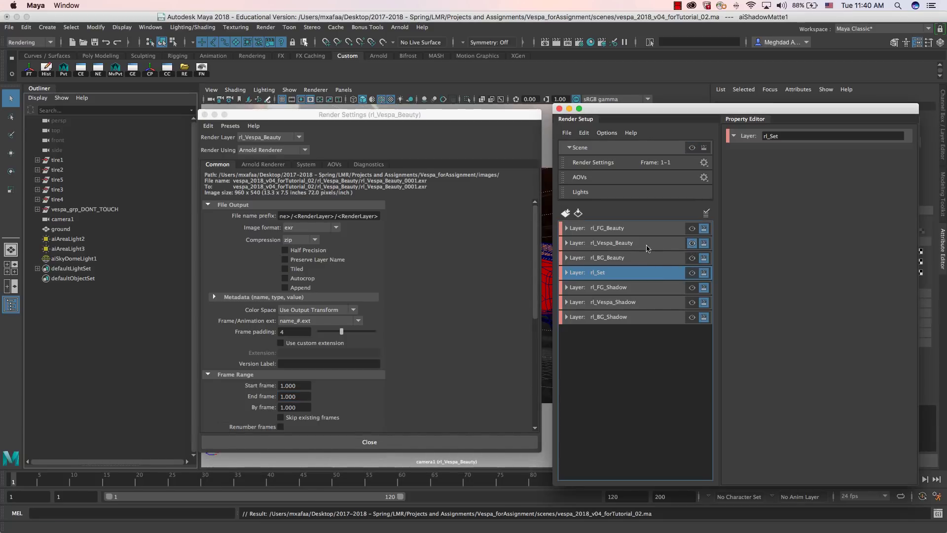
right_click(296, 397)
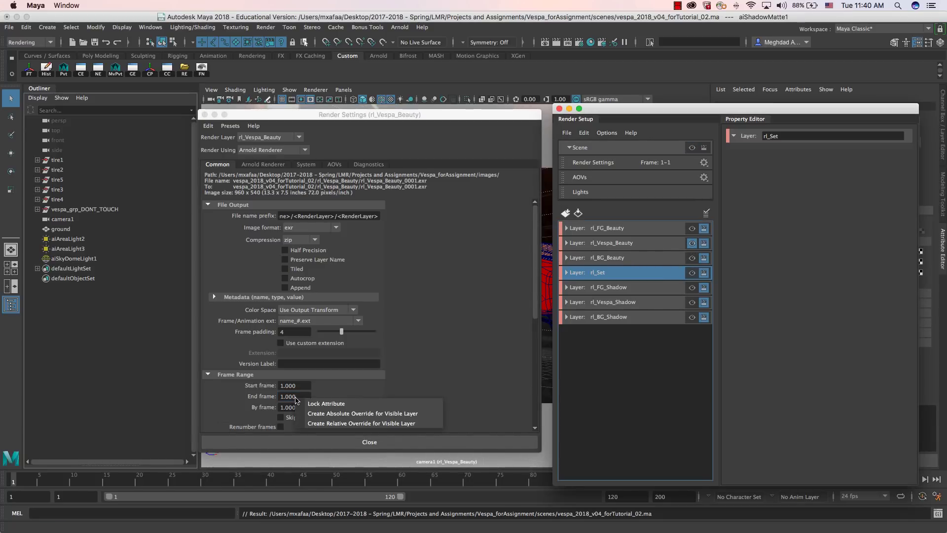
left_click(323, 417)
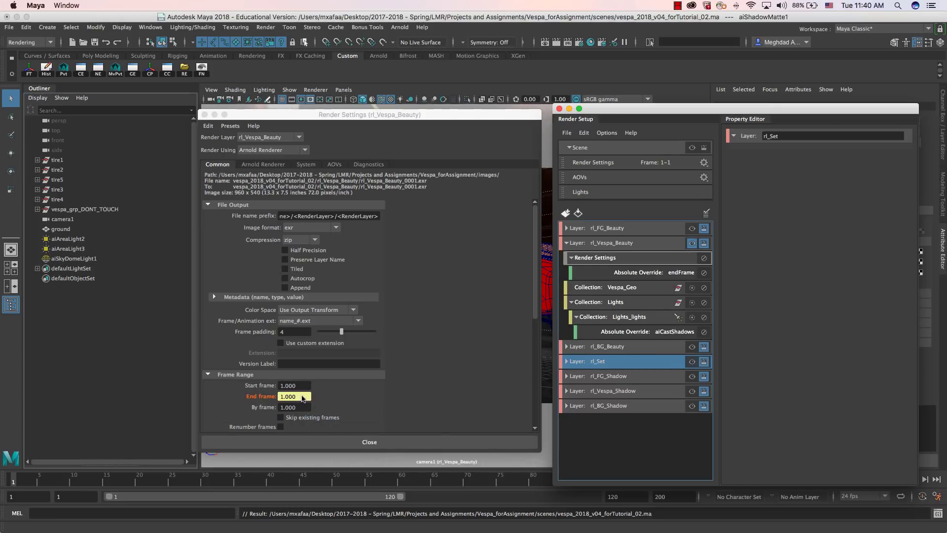
double_click(302, 397)
left_click(638, 335)
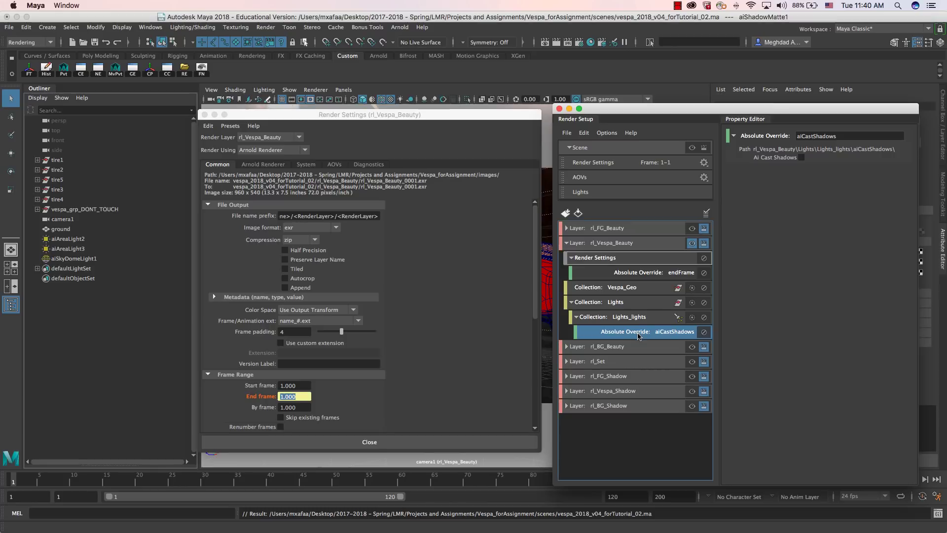
left_click(633, 275)
double_click(816, 159)
type("45")
key("Return")
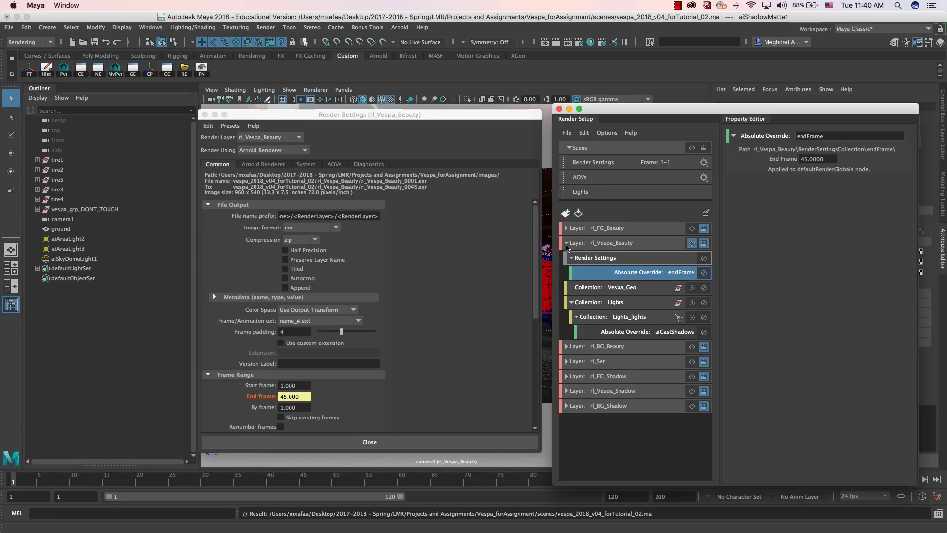
left_click(566, 243)
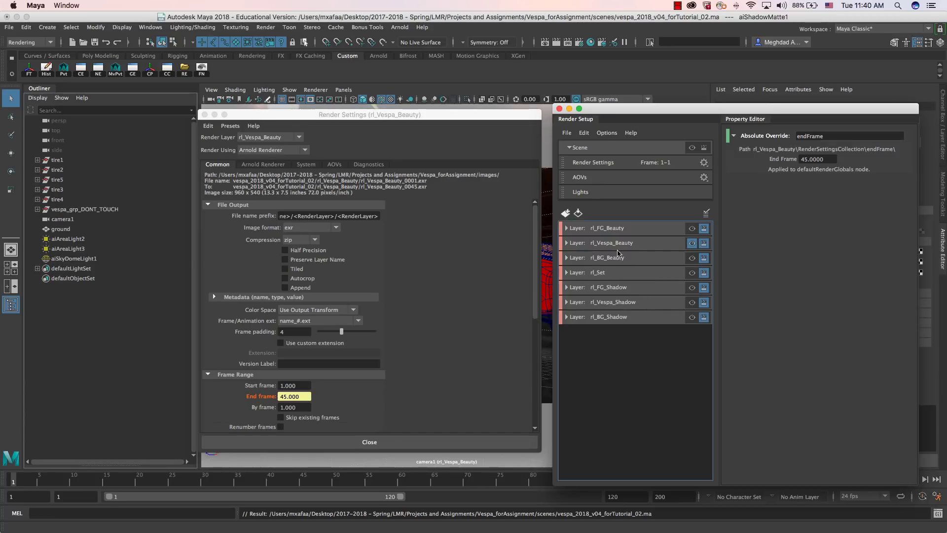
Step: Make rl_Vespa_Shadow the visible layer, create an absolute override on its end frame and set it to 45
left_click(631, 302)
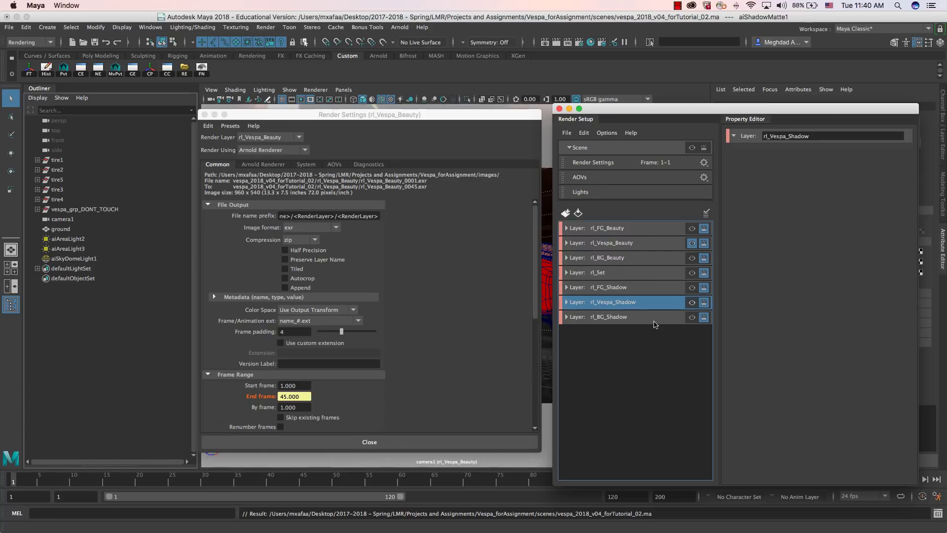
left_click(691, 302)
right_click(294, 396)
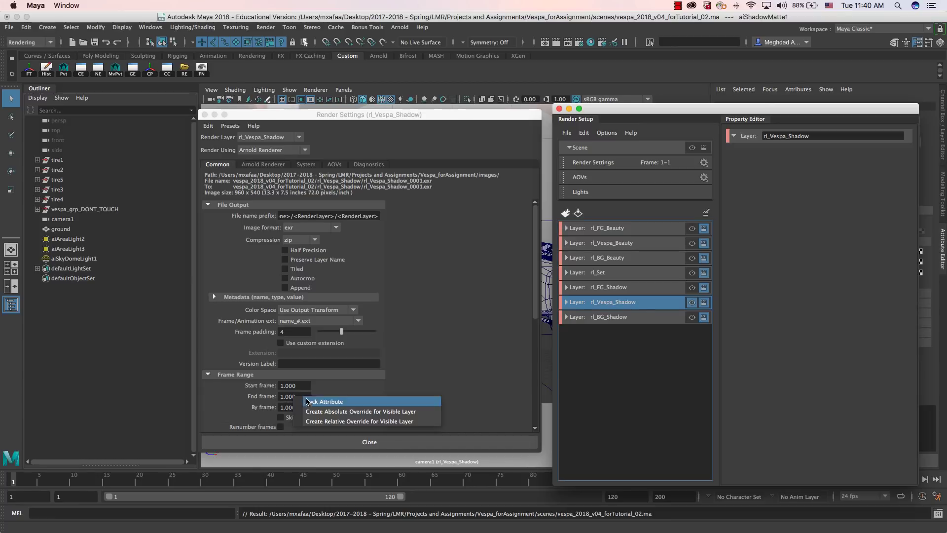
left_click(330, 412)
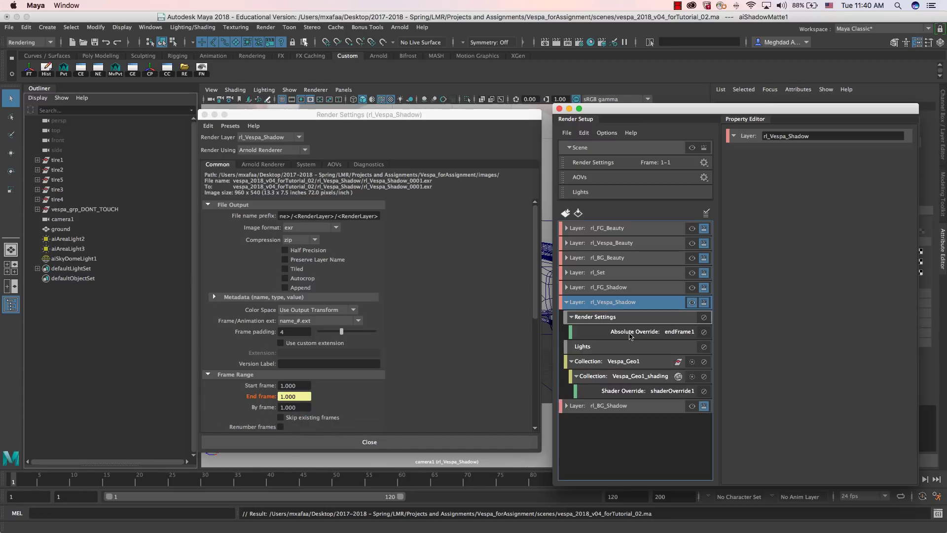
left_click(639, 331)
left_click(817, 159)
type("45")
key("Return")
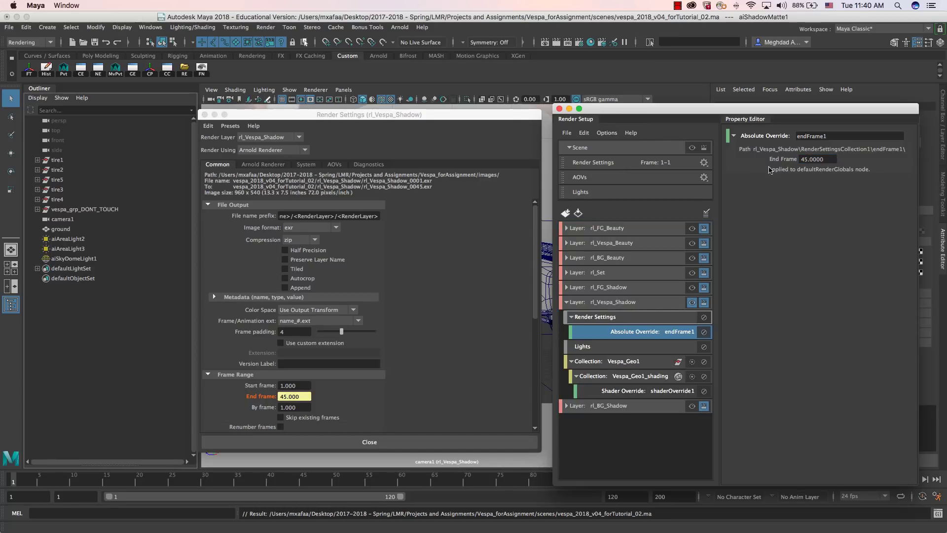
Step: Check the frame ranges of rl_BG_Beauty, rl_Set, rl_FG_Shadow and rl_Vespa_Shadow by making each visible, and collapse rl_Vespa_Shadow's contents
left_click(692, 258)
left_click(692, 272)
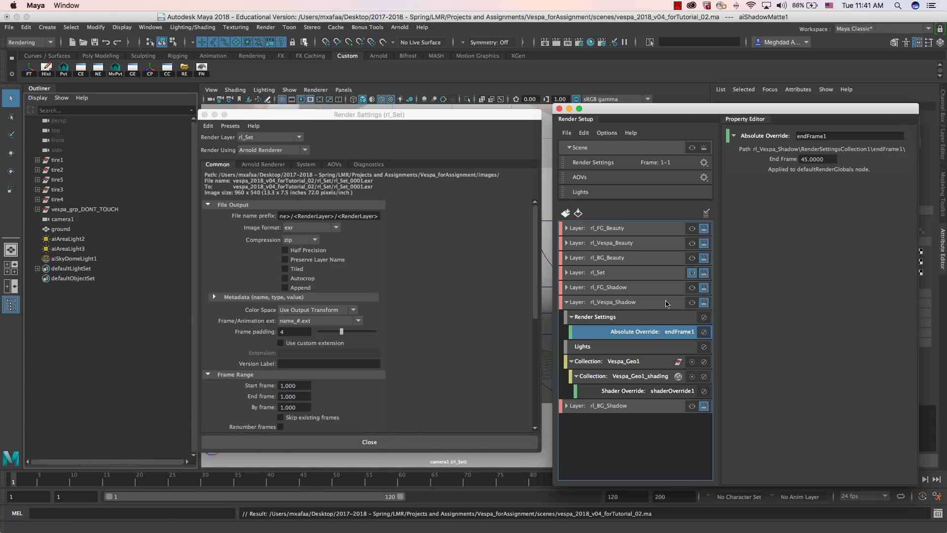
left_click(692, 288)
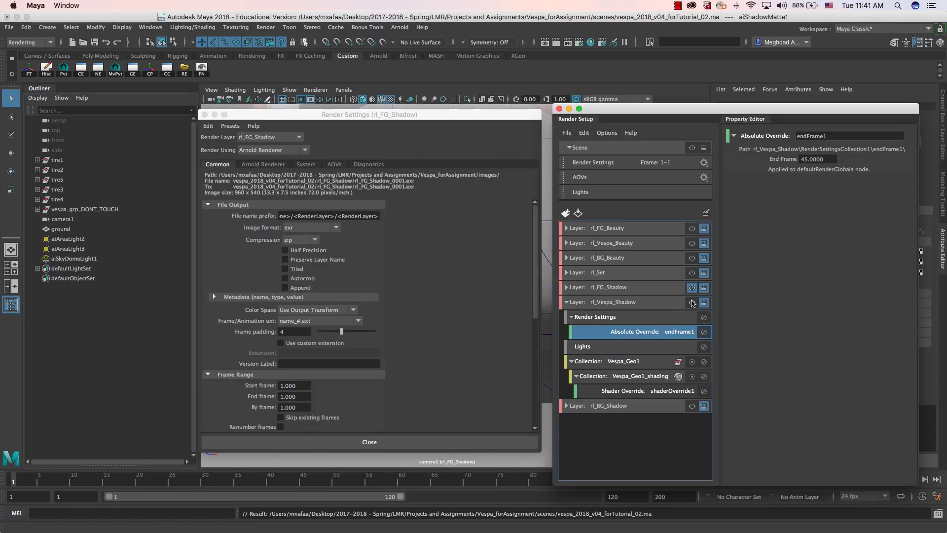
left_click(691, 302)
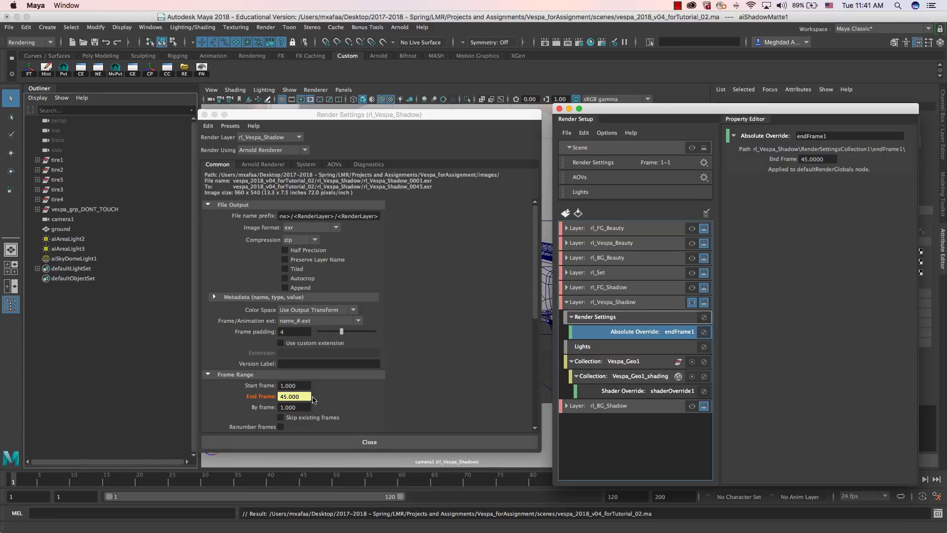
left_click(566, 303)
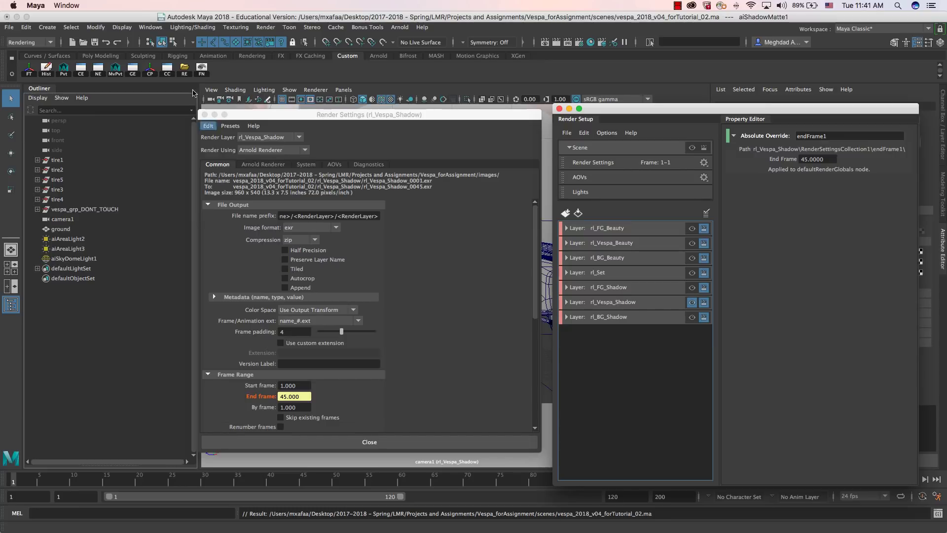
Step: Save the scene, reopen Render Setup beside the render settings and make the master scene layer visible
left_click(97, 44)
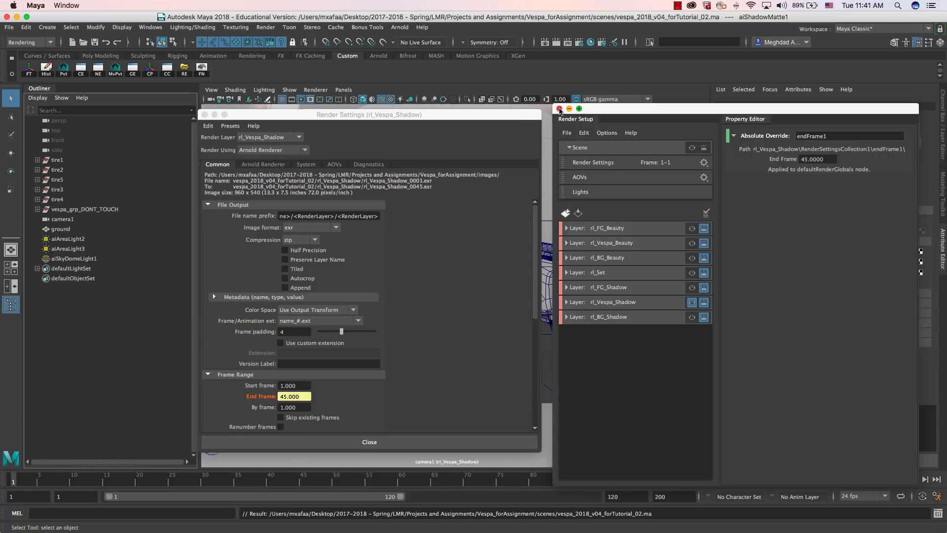
left_click(559, 109)
left_click_drag(371, 117, 403, 118)
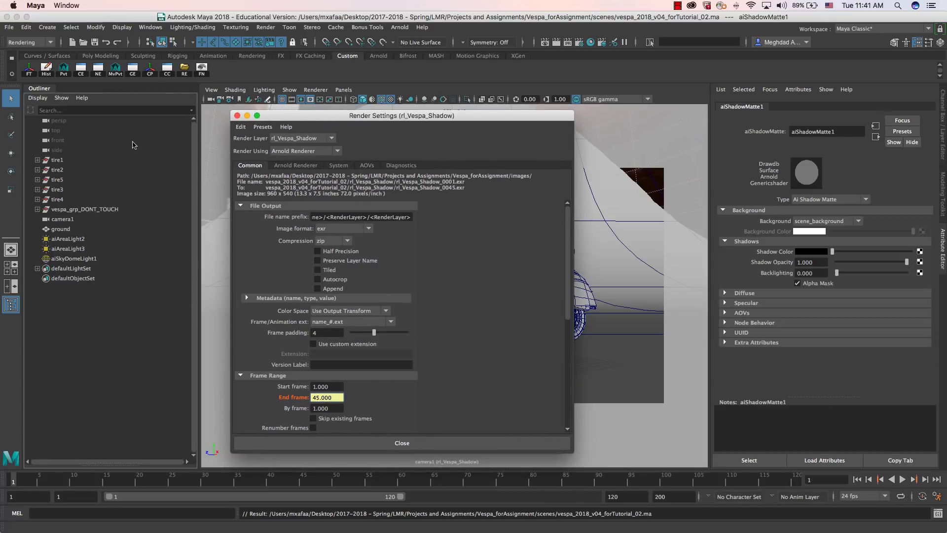
left_click(590, 42)
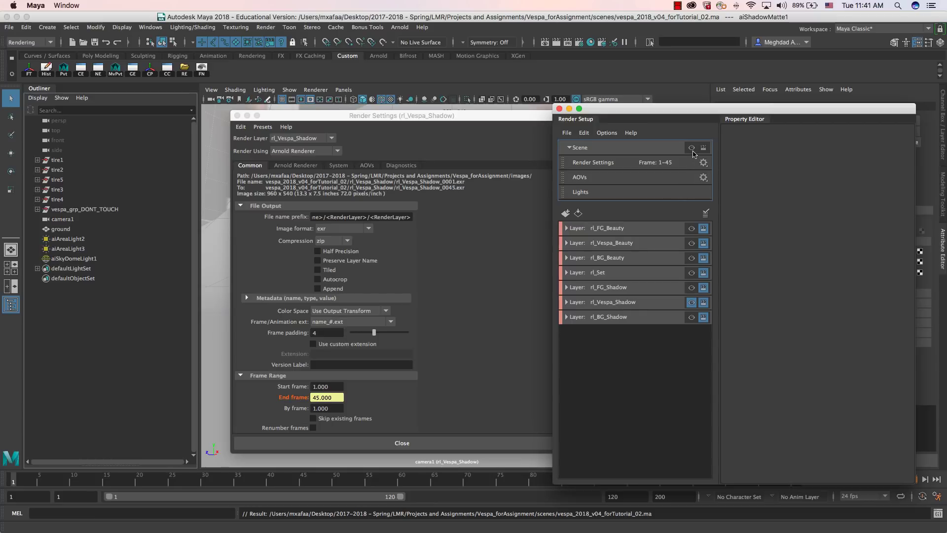
left_click(691, 148)
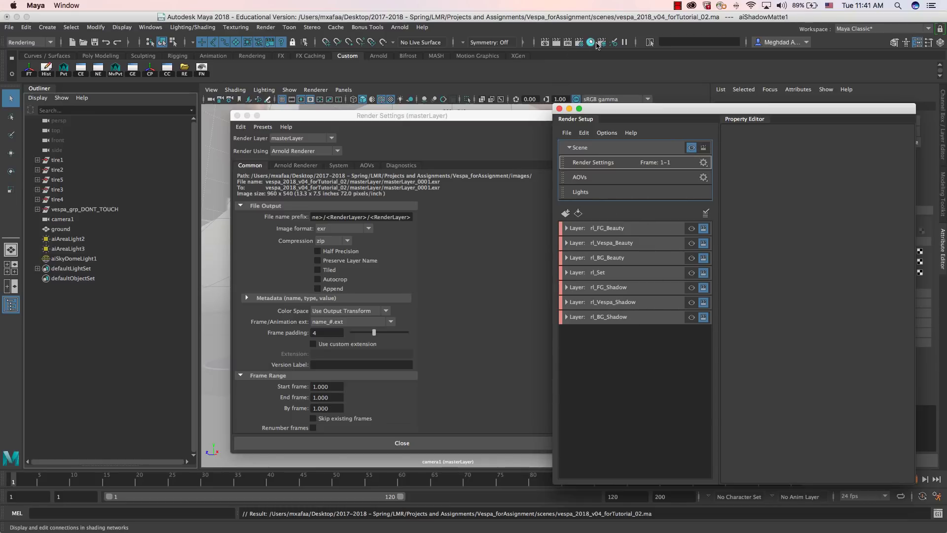
Step: Add the diffuse and specular AOVs to the master layer's active AOVs
left_click(396, 119)
left_click(374, 165)
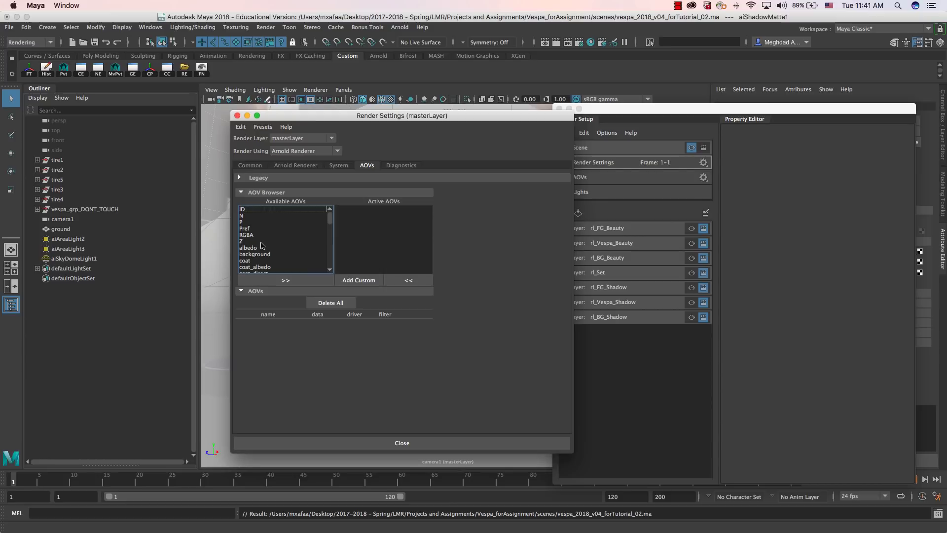
scroll(269, 254, "down", 1)
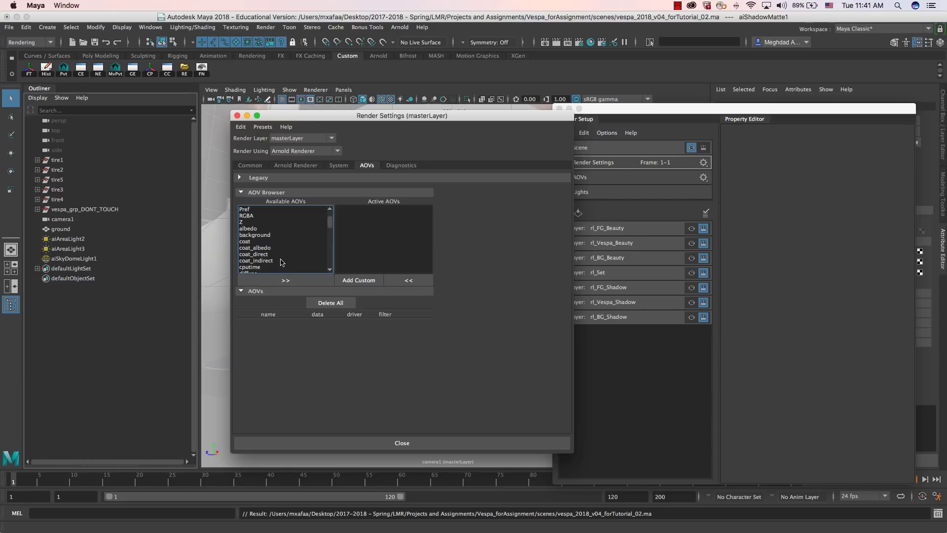
scroll(280, 264, "down", 1)
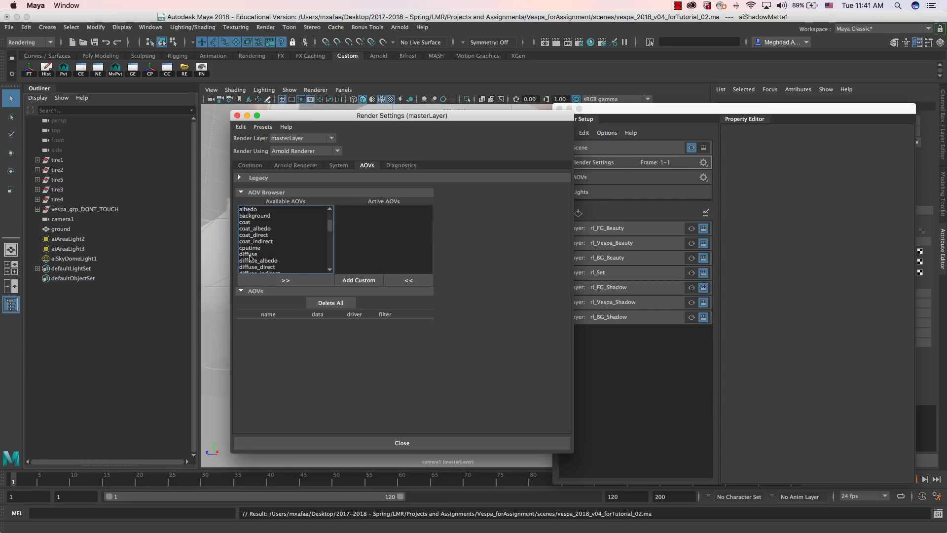
double_click(249, 254)
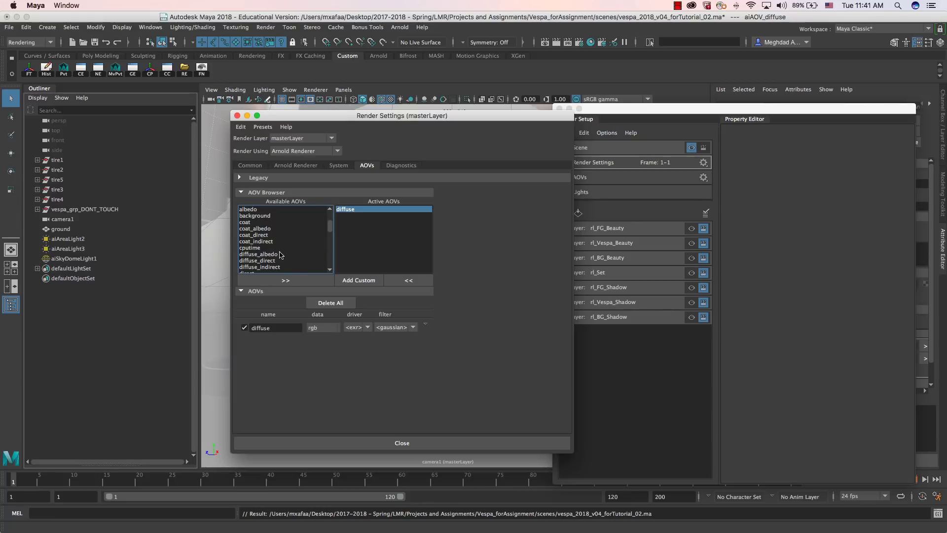
scroll(280, 255, "down", 1)
scroll(280, 255, "down", 1)
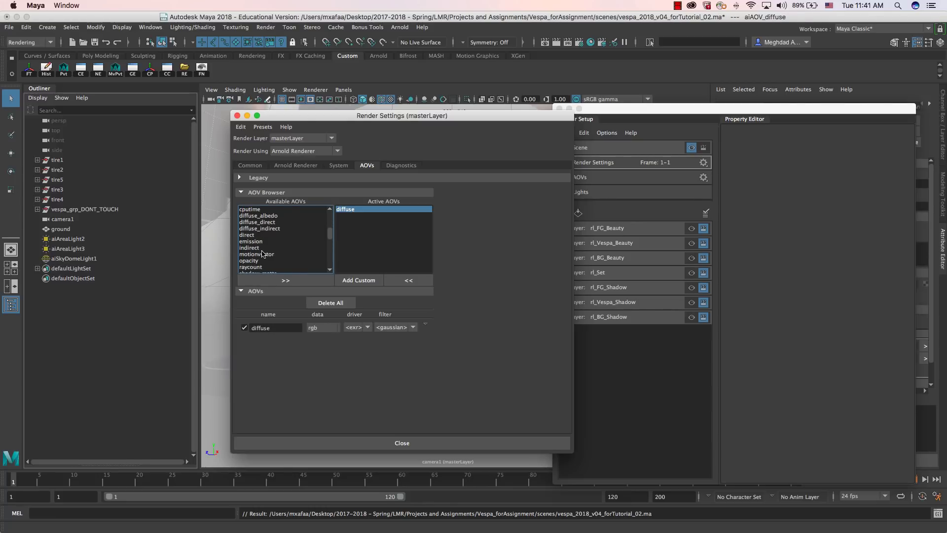
scroll(262, 254, "down", 1)
scroll(262, 259, "down", 1)
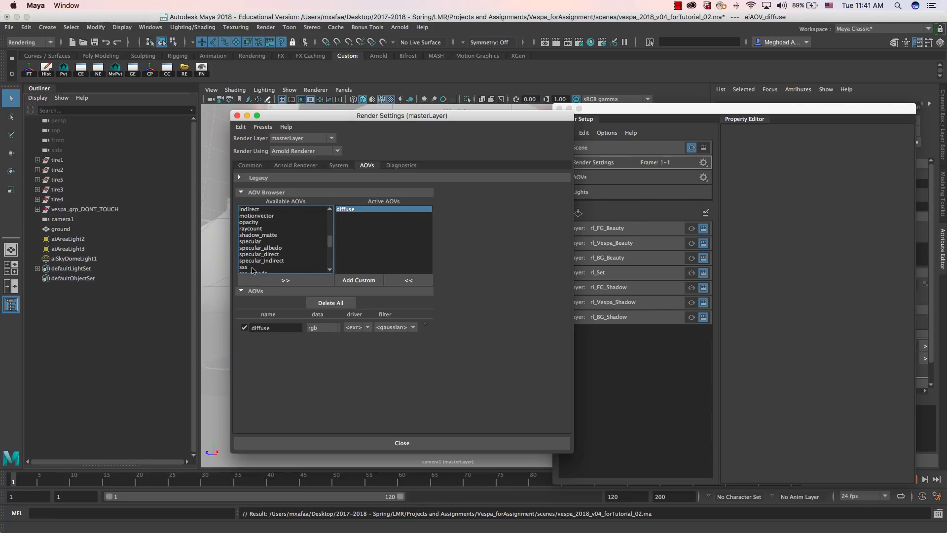
double_click(256, 242)
Step: Add the transmission and shadow_matte AOVs to the active list, close the render settings and save the scene
scroll(270, 252, "down", 2)
scroll(266, 249, "down", 1)
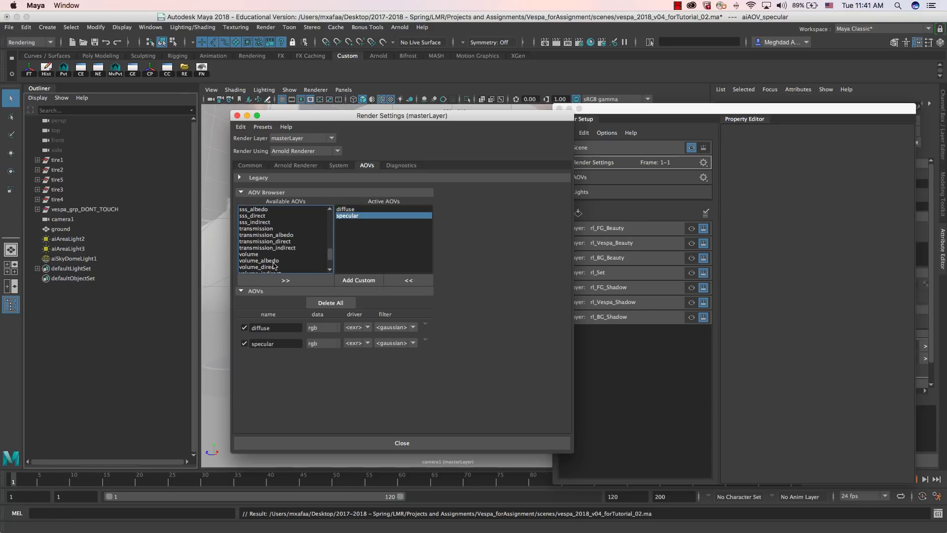
scroll(269, 262, "up", 1)
double_click(259, 248)
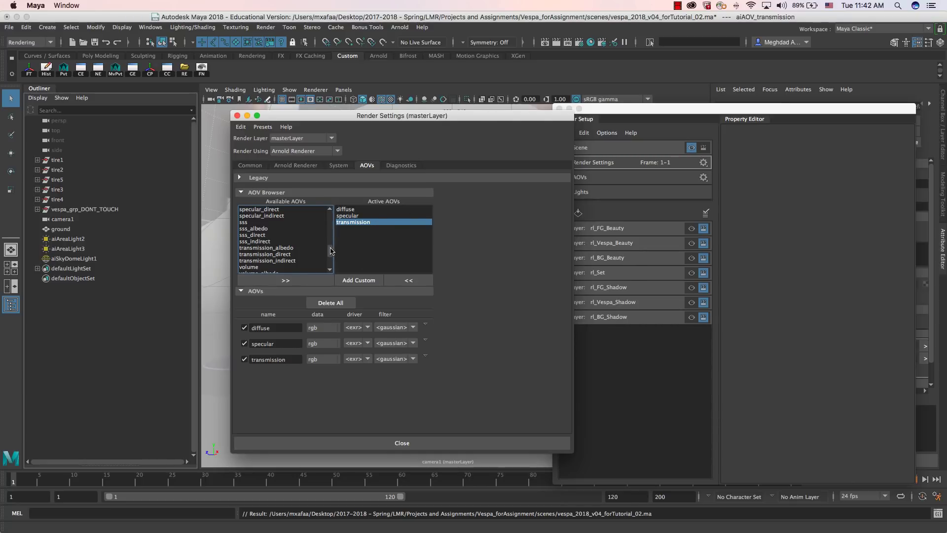
mouse_move(331, 247)
left_mouse_down()
mouse_move(331, 233)
mouse_move(332, 246)
mouse_move(321, 240)
left_mouse_up()
double_click(269, 235)
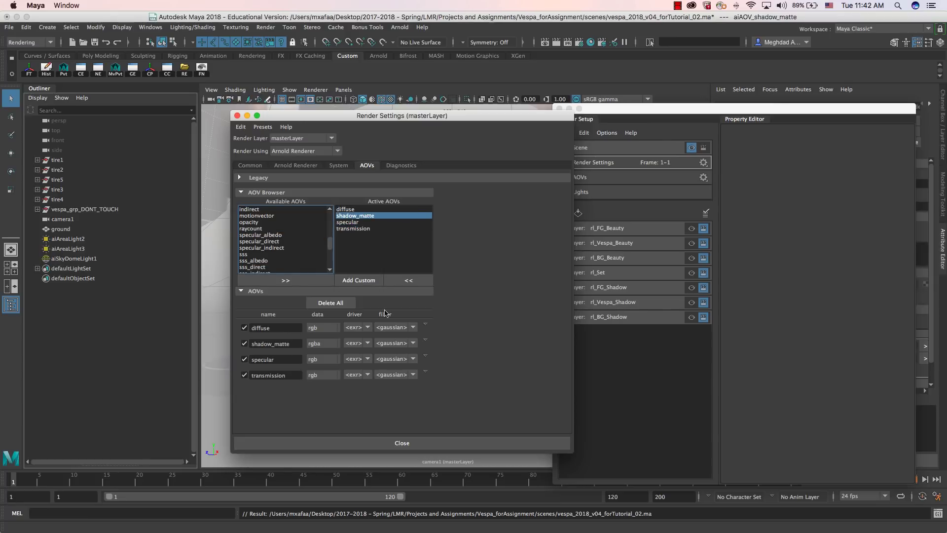
left_click(237, 115)
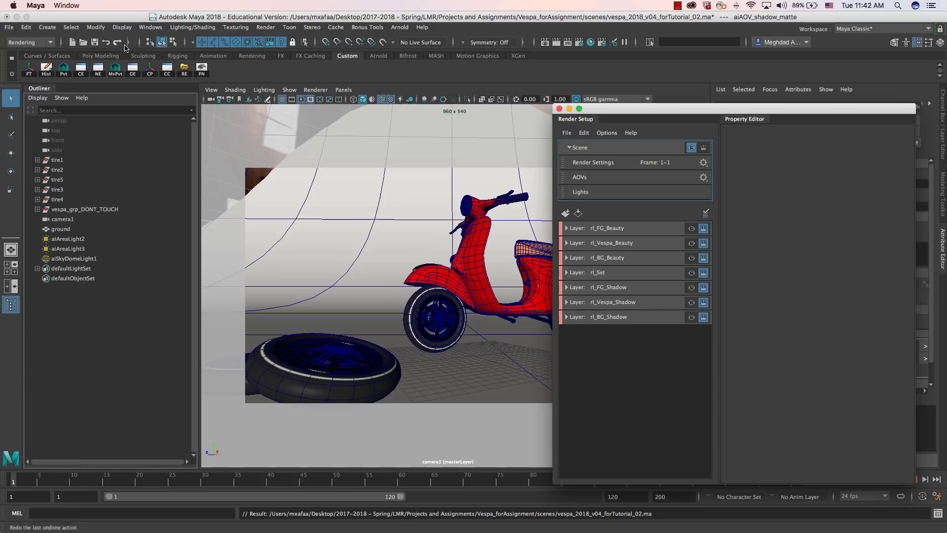
left_click(94, 43)
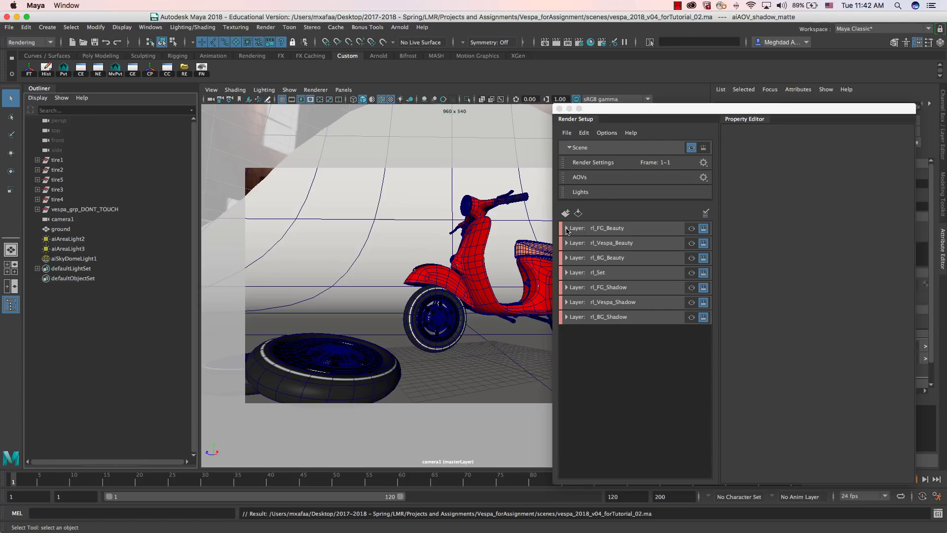
Step: Check the contents of rl_FG_Beauty and rl_Vespa_Beauty, and reopen the render settings beside Render Setup
left_click(567, 229)
left_click(567, 227)
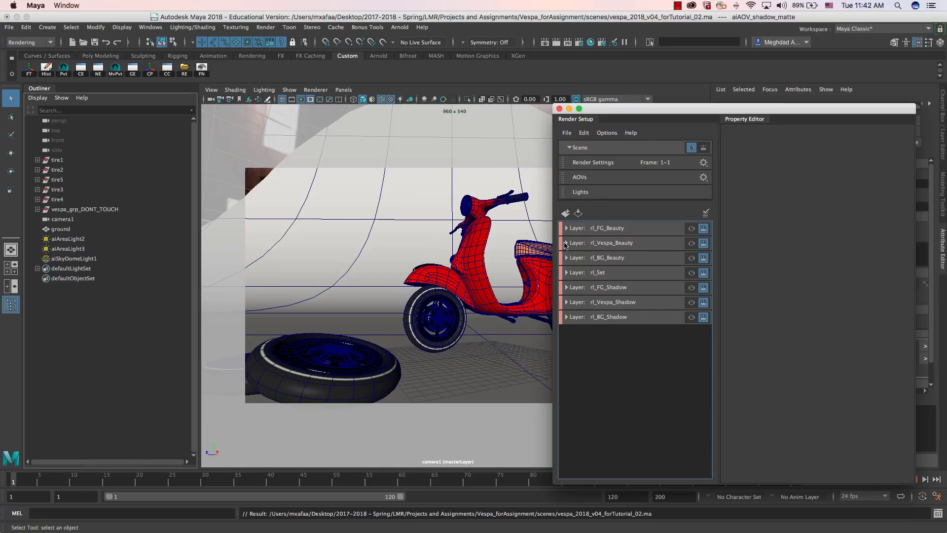
left_click(567, 242)
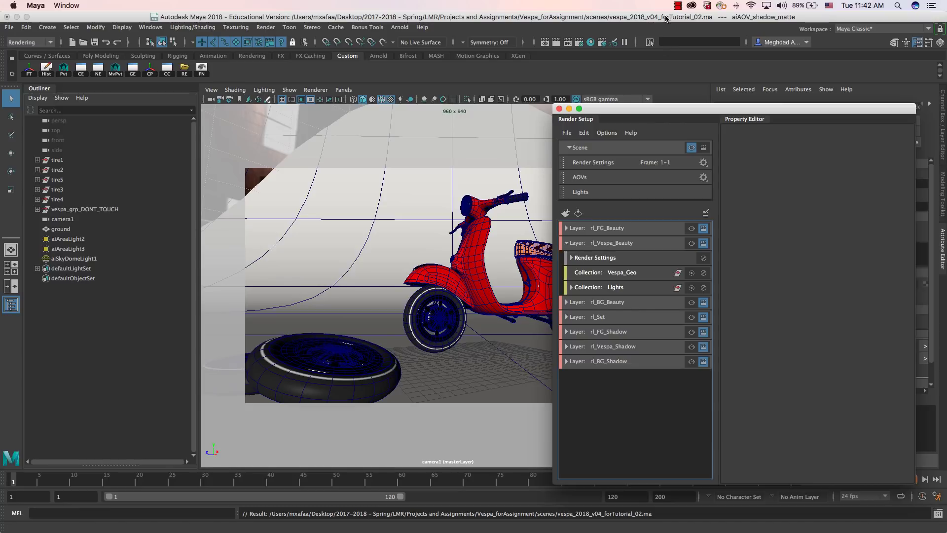
left_click(579, 43)
left_click_drag(399, 116, 271, 107)
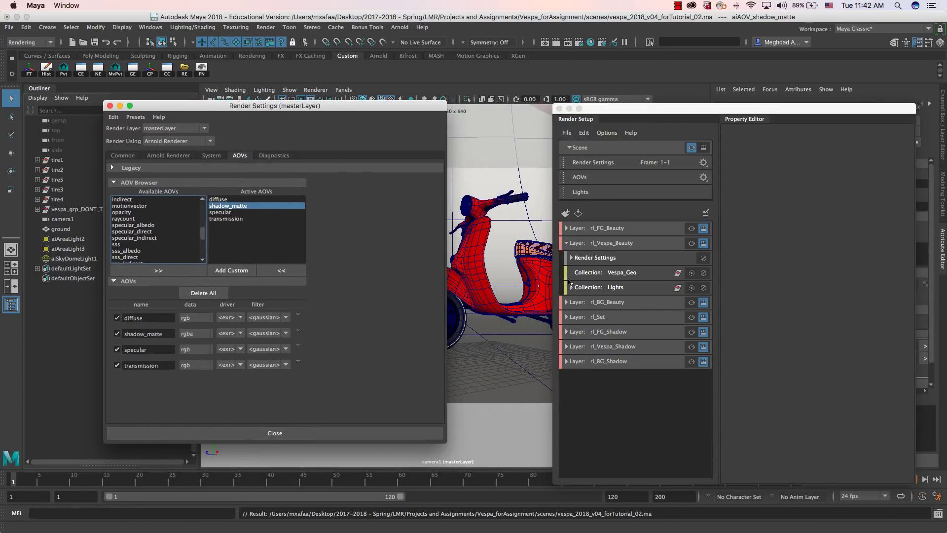
left_click(566, 242)
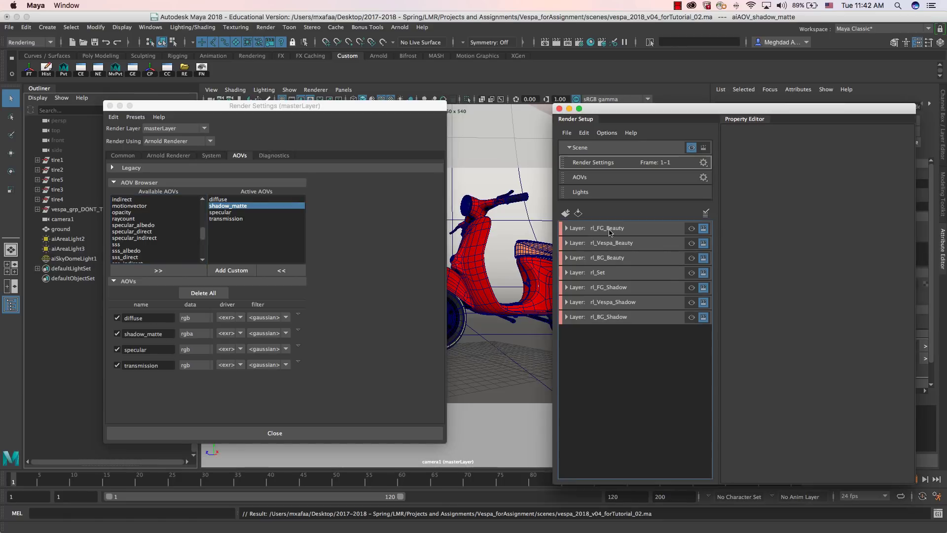
Step: Expand the contents of rl_FG_Beauty and make it the visible layer
left_click(610, 231)
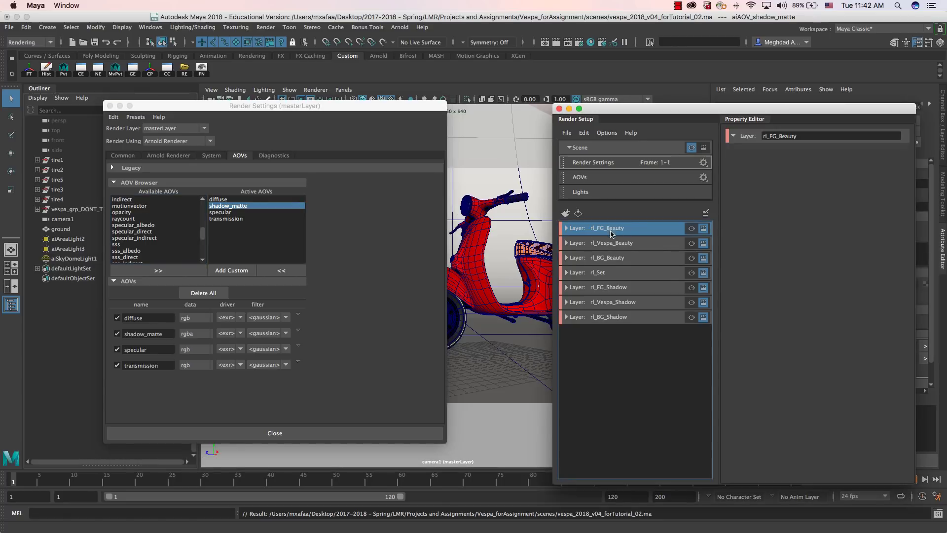
left_click(567, 228)
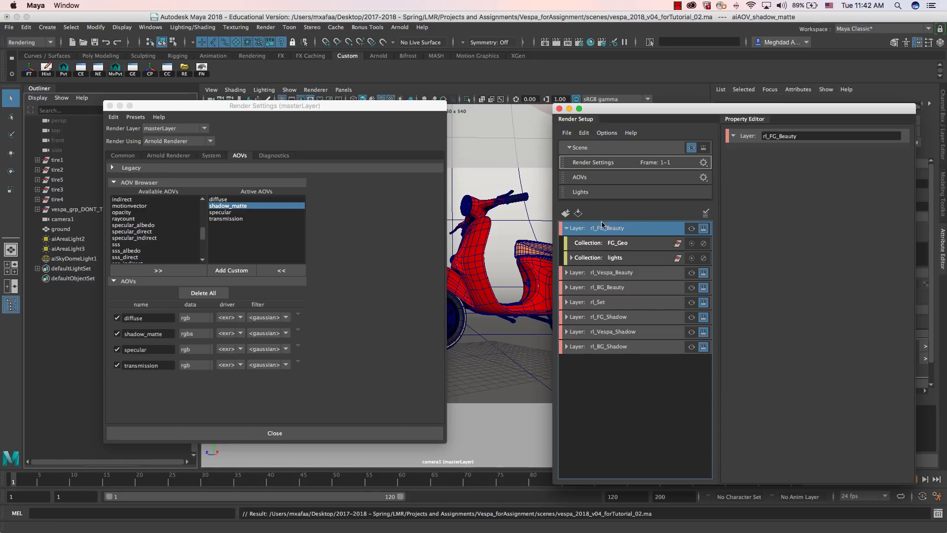
right_click(151, 336)
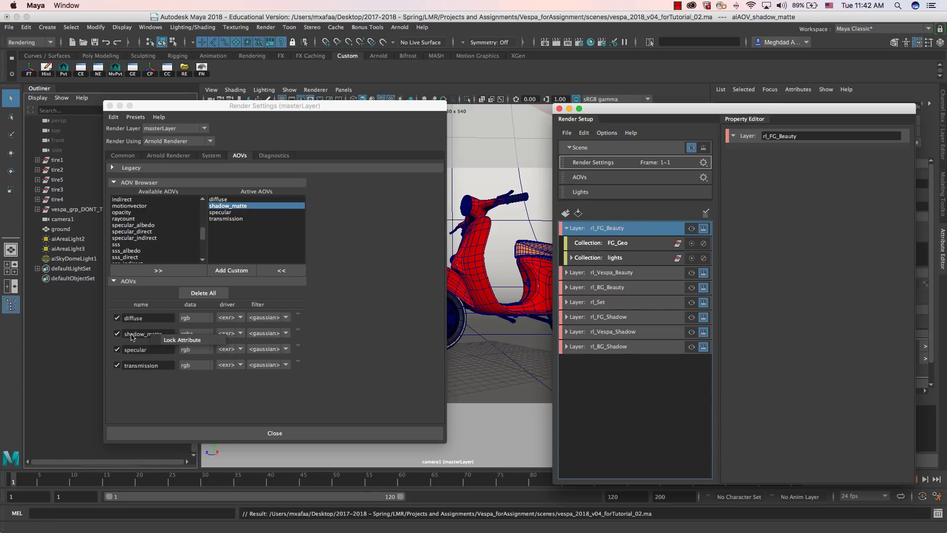
left_click(345, 327)
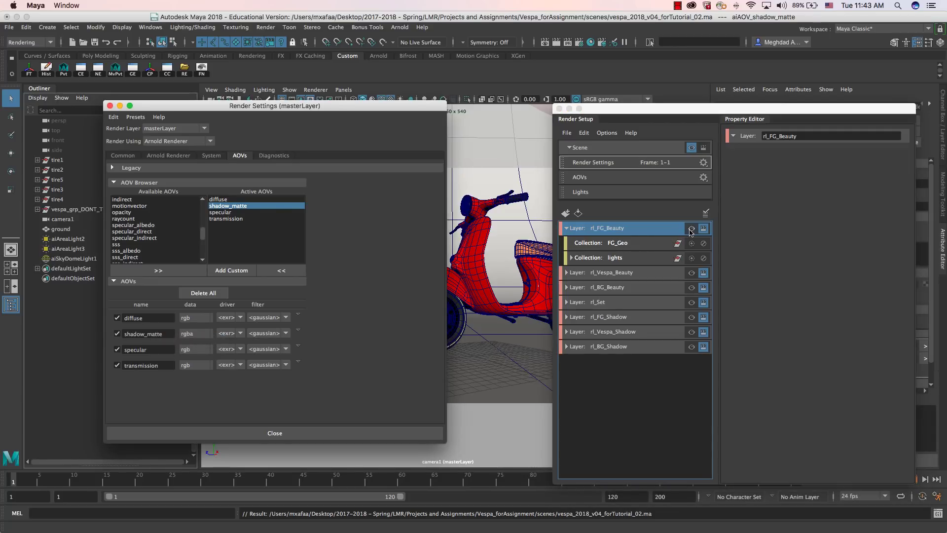
left_click(690, 230)
right_click(141, 337)
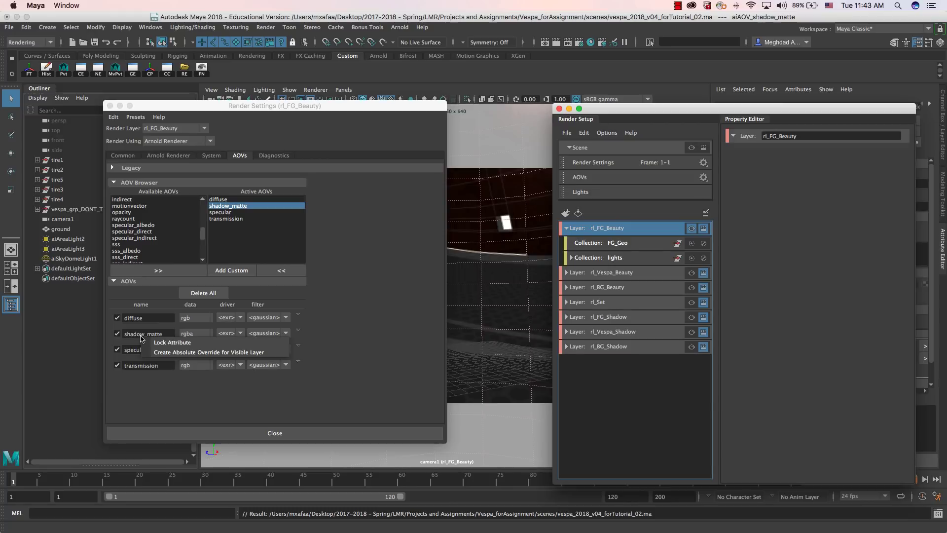
left_click(158, 352)
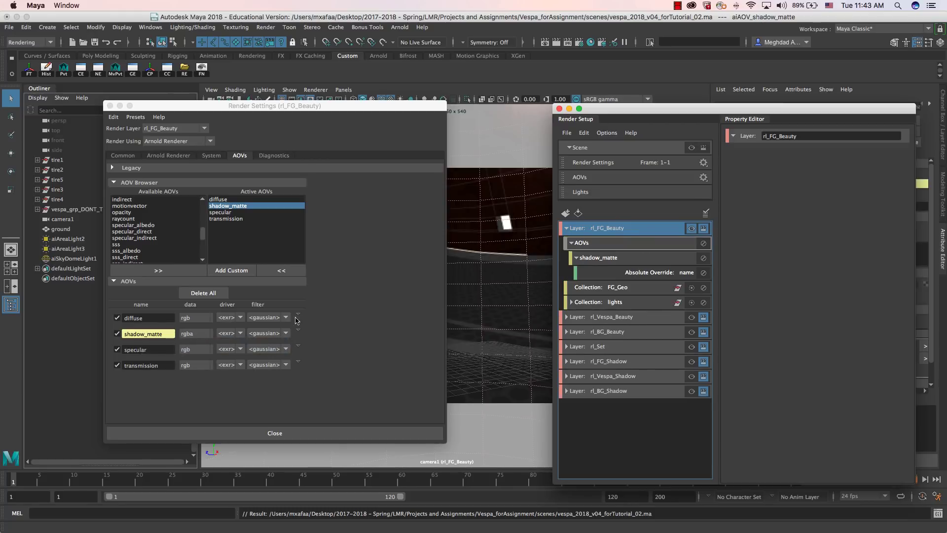
left_click(655, 274)
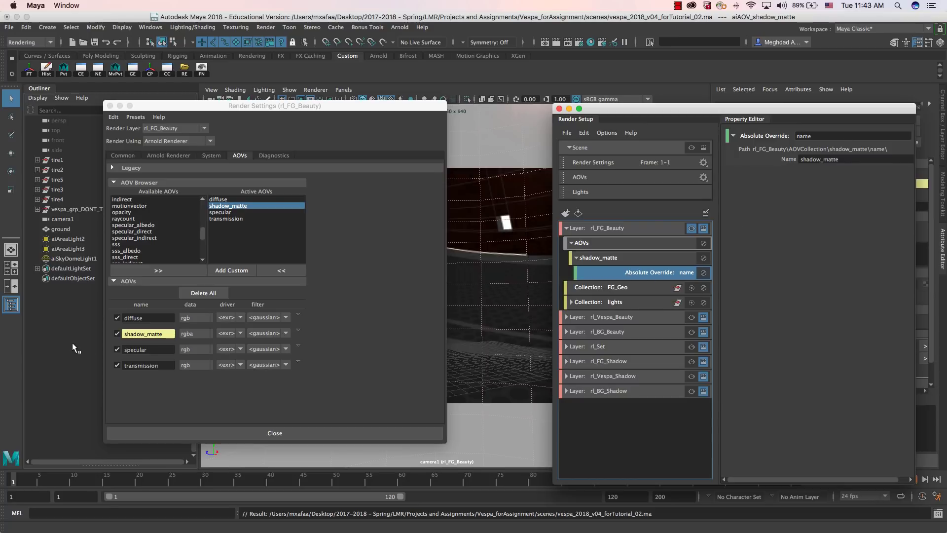
double_click(622, 260)
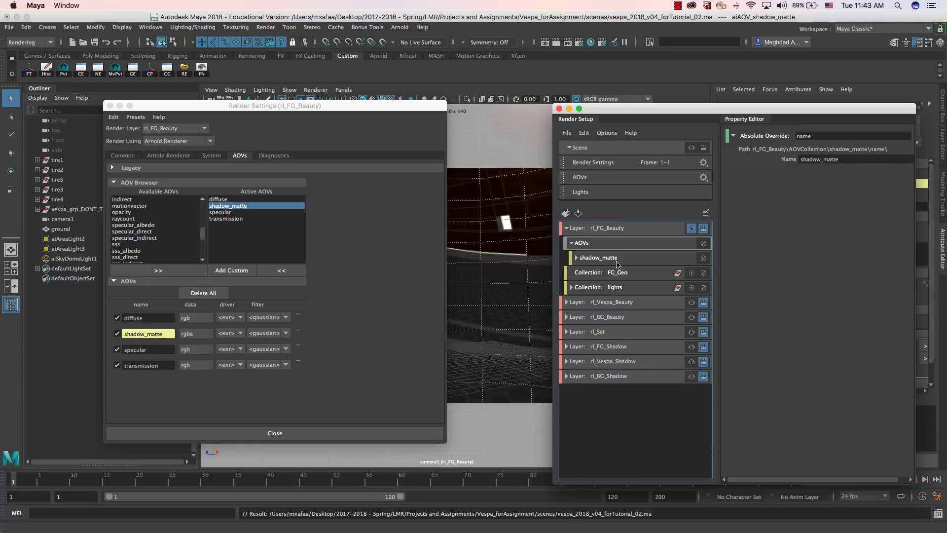
double_click(616, 258)
double_click(616, 258)
double_click(604, 257)
right_click(604, 257)
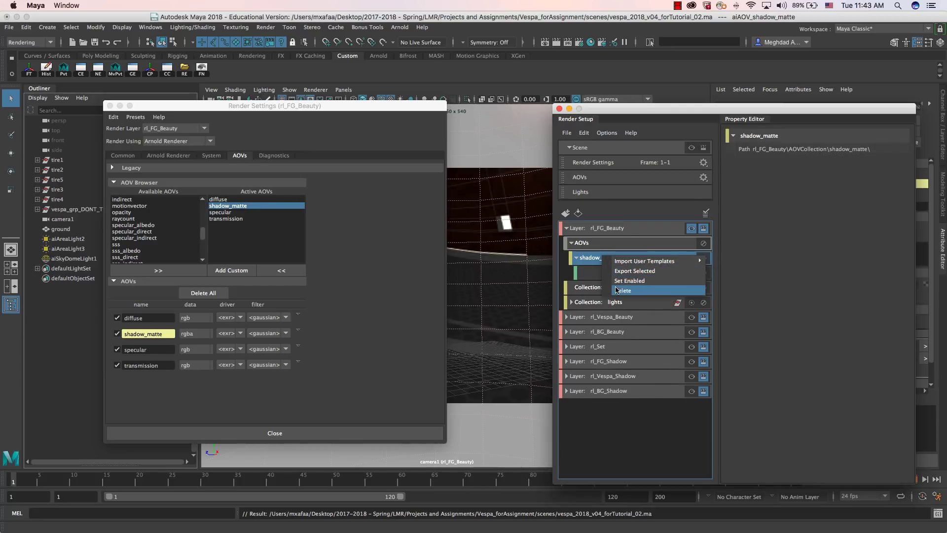
left_click(619, 290)
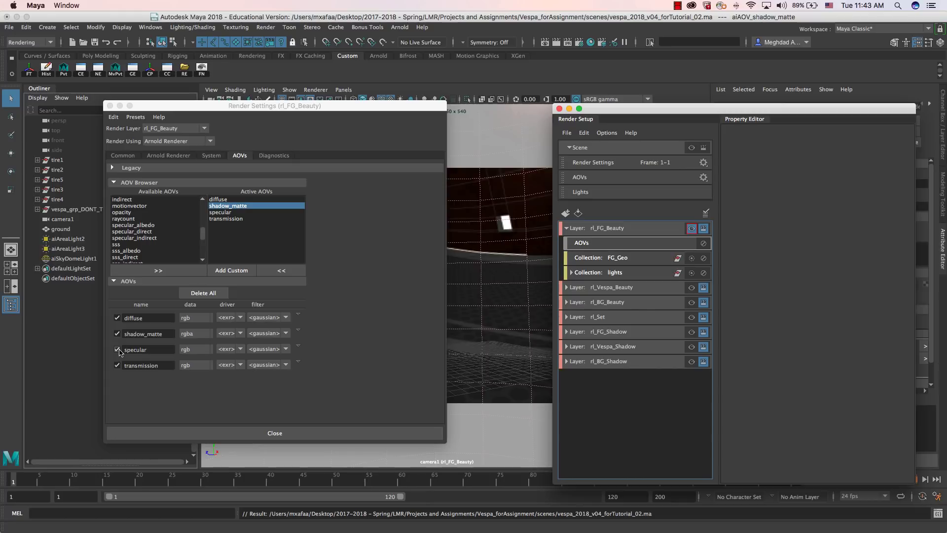
Step: Create an absolute override on the shadow_matte AOV's enabled state for rl_FG_Beauty and turn it off
right_click(118, 335)
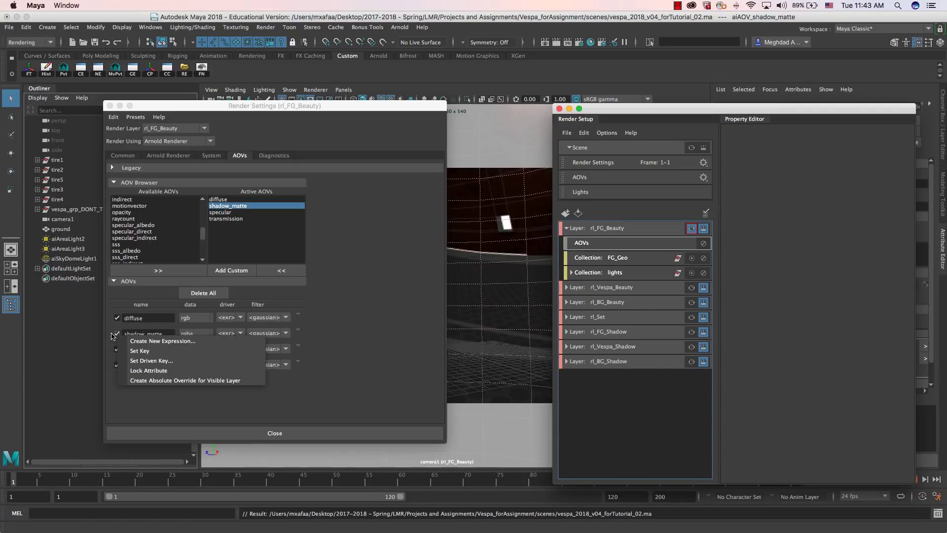
left_click(117, 334)
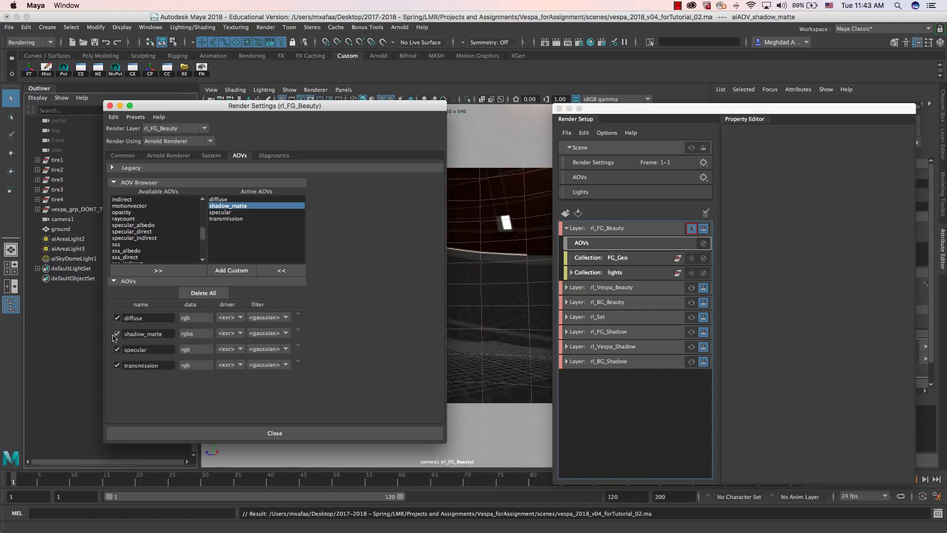
right_click(117, 334)
left_click(148, 380)
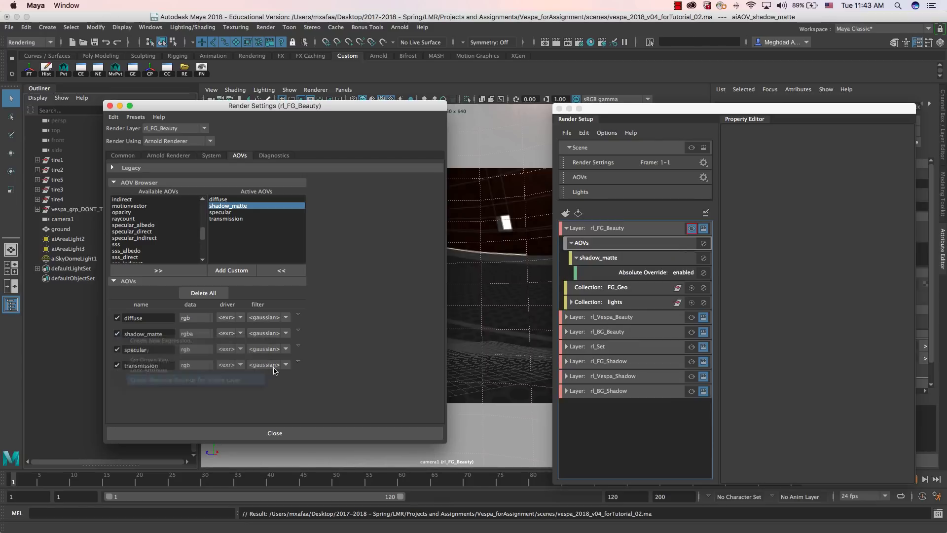
left_click(800, 157)
Step: Compare the enabled AOVs of rl_Vespa_Beauty and rl_FG_Beauty by making each layer visible in turn
left_click(663, 233)
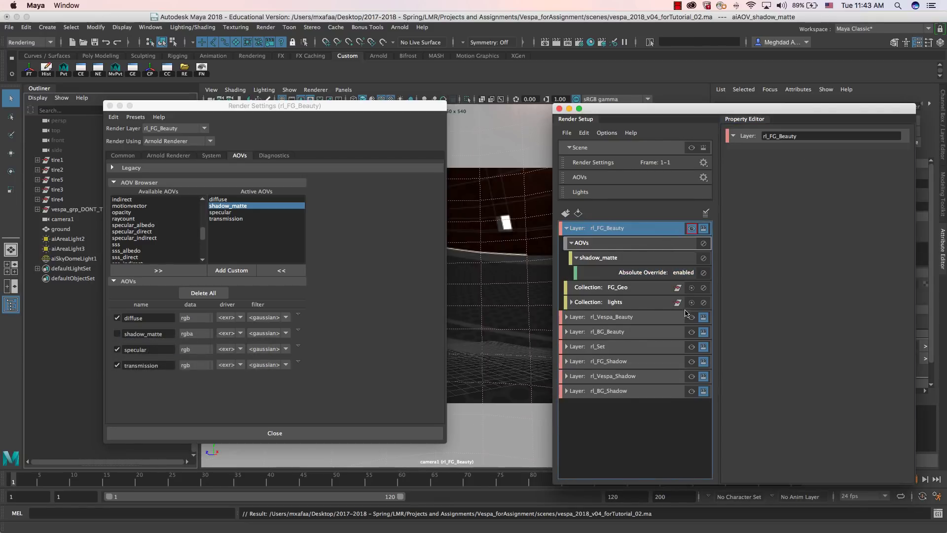
left_click(691, 316)
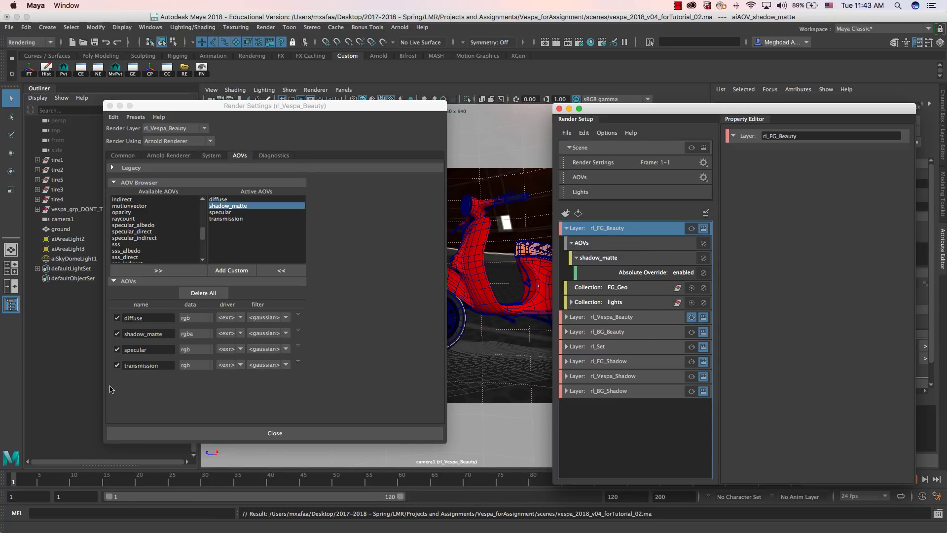
left_click(691, 229)
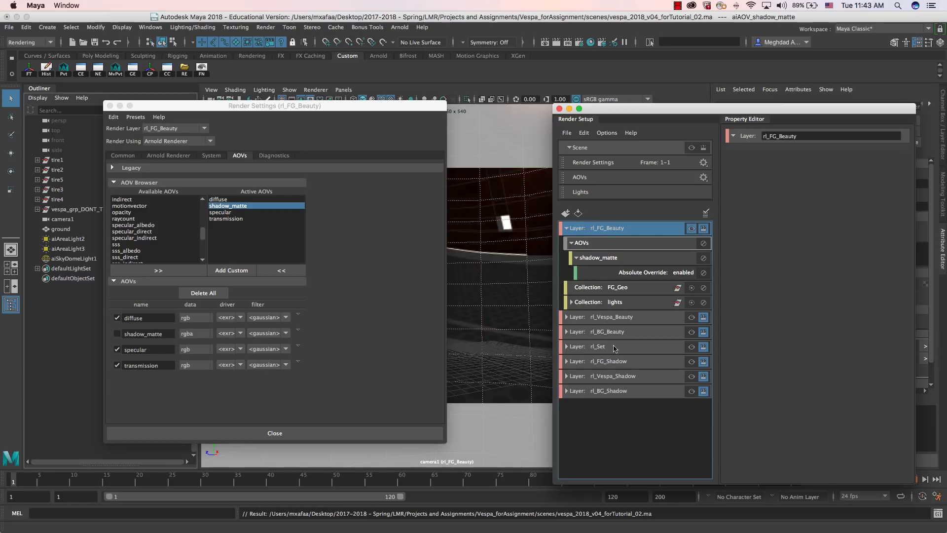
Step: Expand the contents of rl_FG_Shadow and make it the visible layer
left_click(610, 361)
left_click(566, 361)
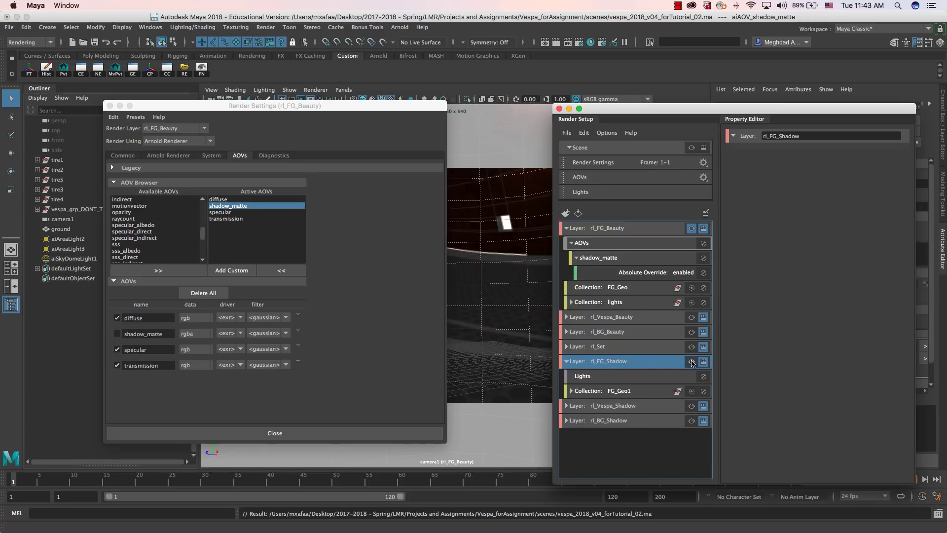
left_click(691, 363)
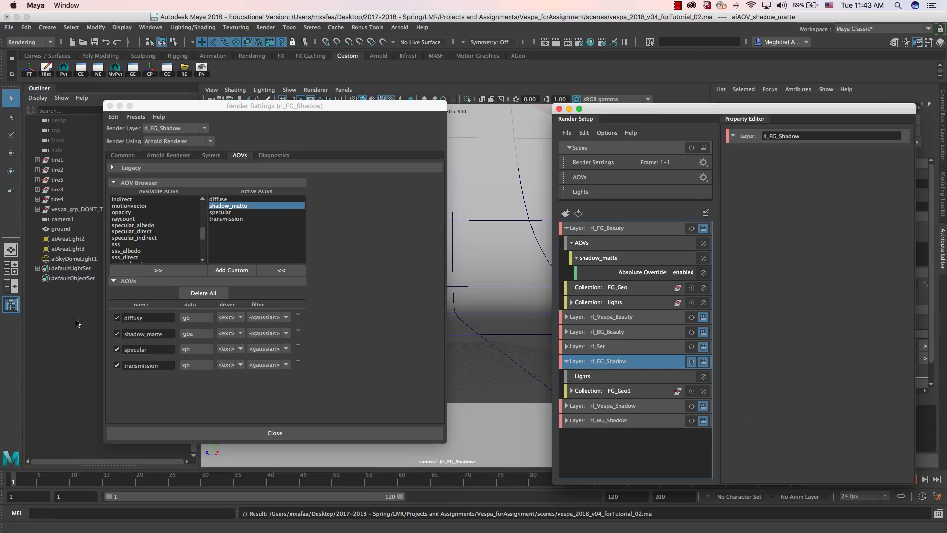
Step: Create absolute overrides for rl_FG_Shadow on the enabled state of the diffuse, specular and transmission AOVs
right_click(114, 322)
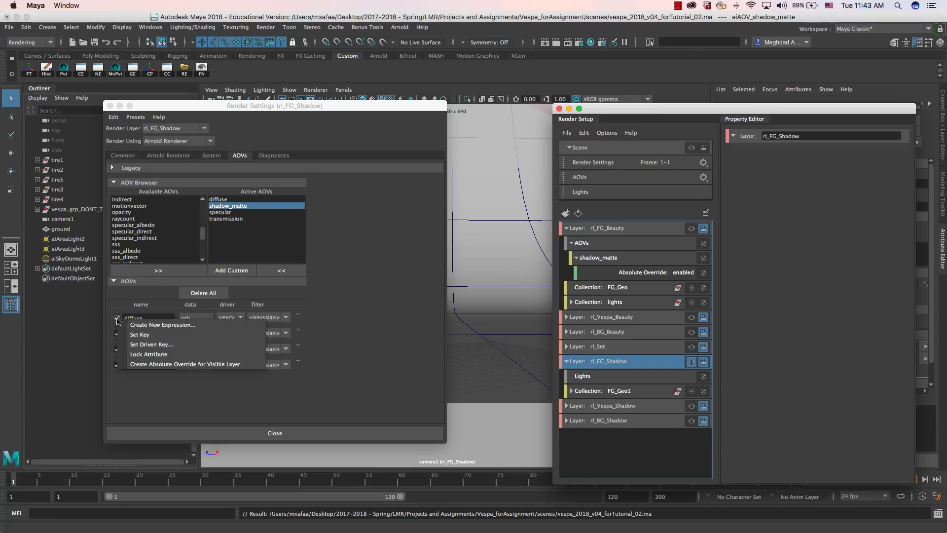
left_click(124, 362)
right_click(120, 352)
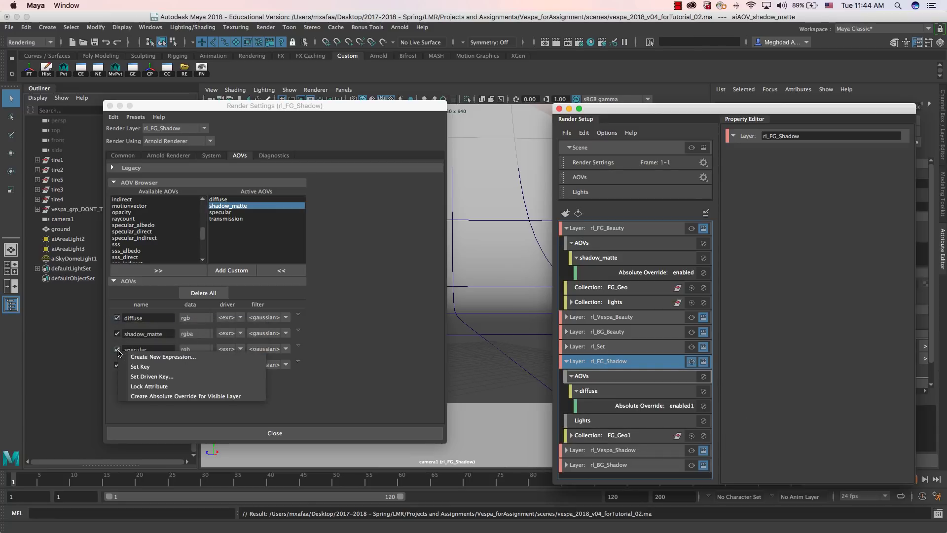
left_click(139, 396)
right_click(118, 366)
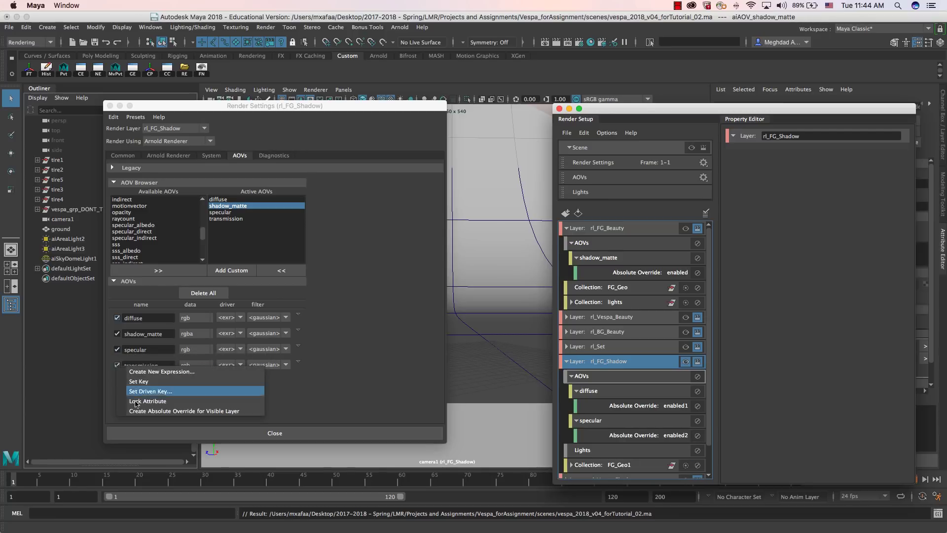
left_click(137, 412)
Step: Turn off the enabled overrides of the diffuse, specular and transmission AOVs in rl_FG_Shadow
scroll(647, 353, "down", 2)
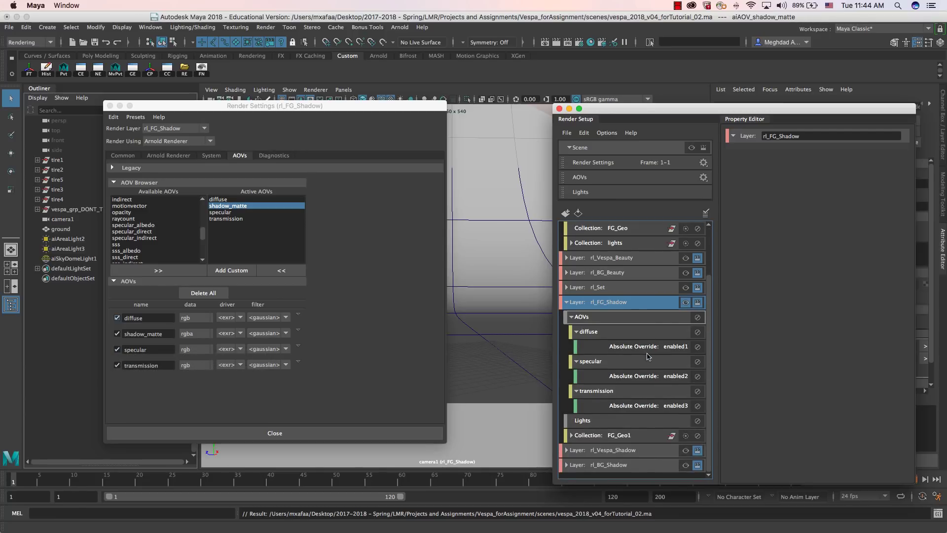
left_click(651, 352)
left_click(801, 158)
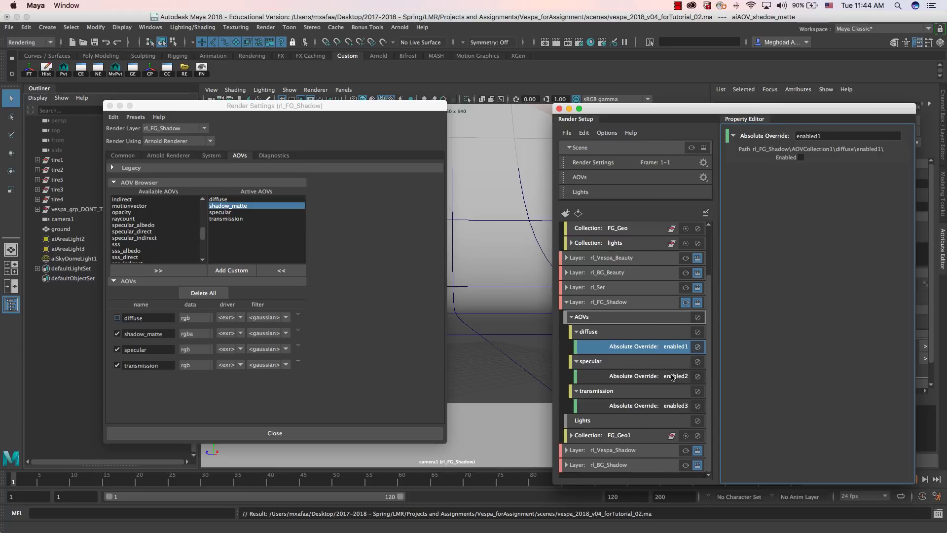
left_click(675, 376)
left_click(800, 158)
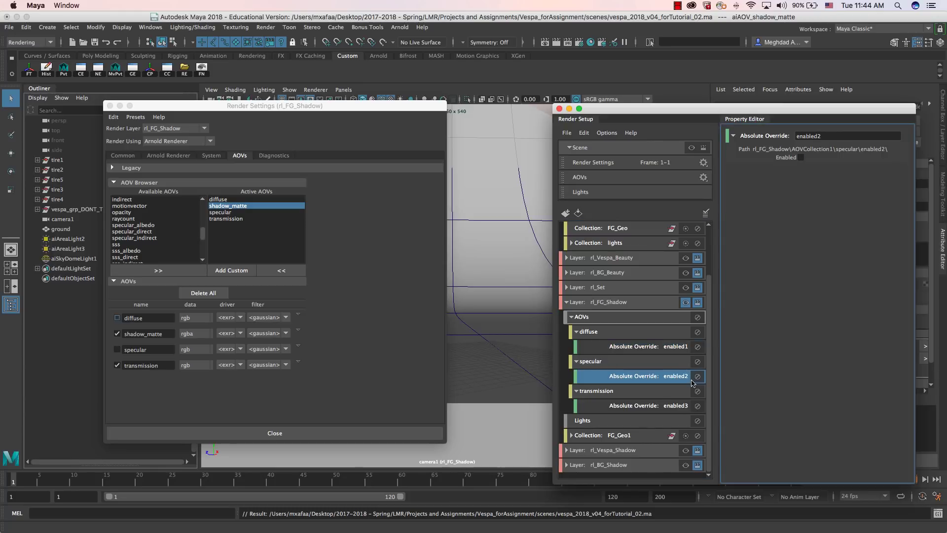
left_click(661, 406)
left_click(800, 157)
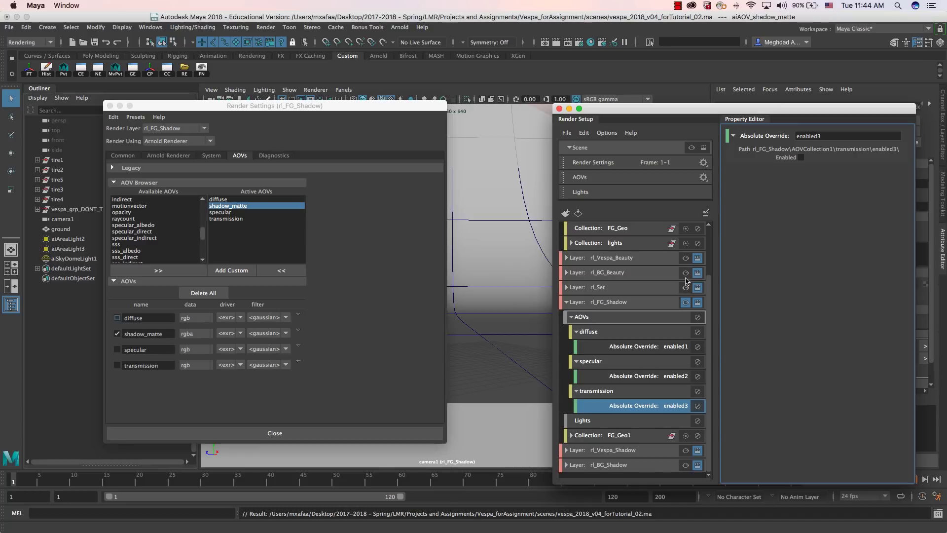
Step: Collapse the AOV overrides and contents of rl_FG_Beauty and rl_FG_Shadow in the layer list
scroll(657, 280, "up", 2)
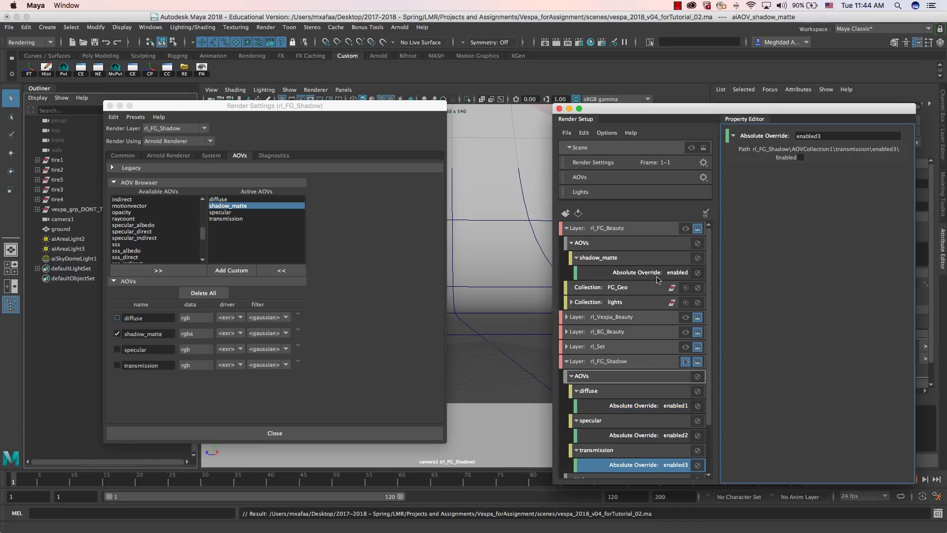
left_click(572, 243)
left_click(566, 228)
left_click(566, 287)
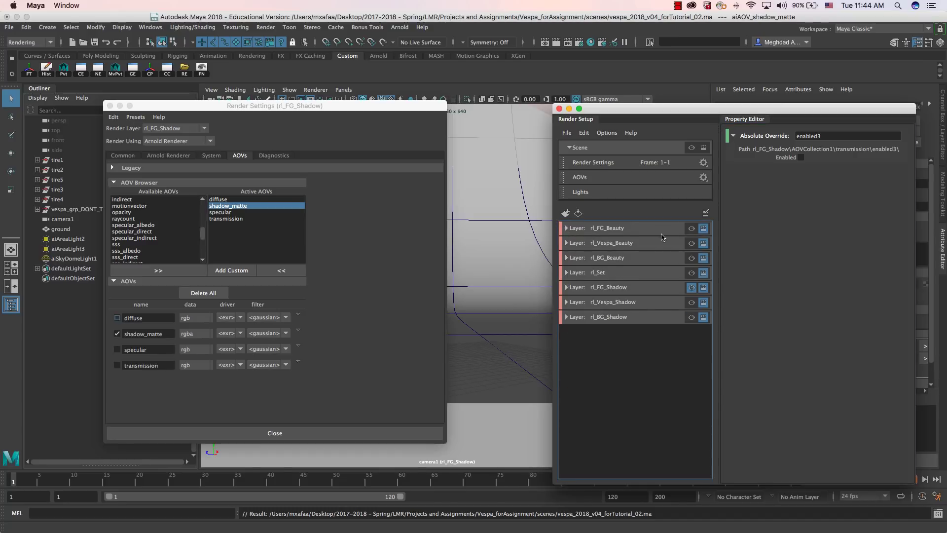
Step: Compare the enabled AOVs of rl_FG_Beauty and rl_FG_Shadow by making each layer visible in turn
left_click(691, 229)
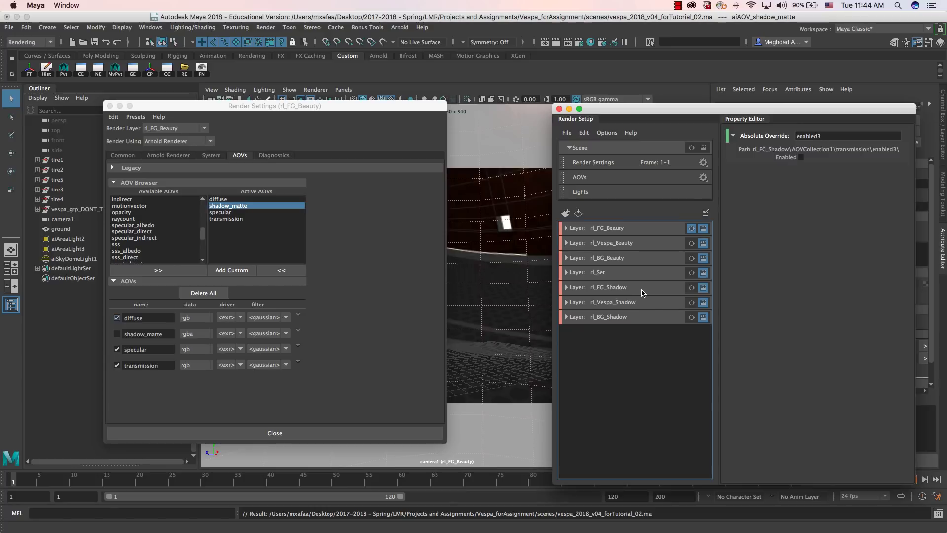
left_click(643, 290)
left_click(691, 288)
left_click(691, 303)
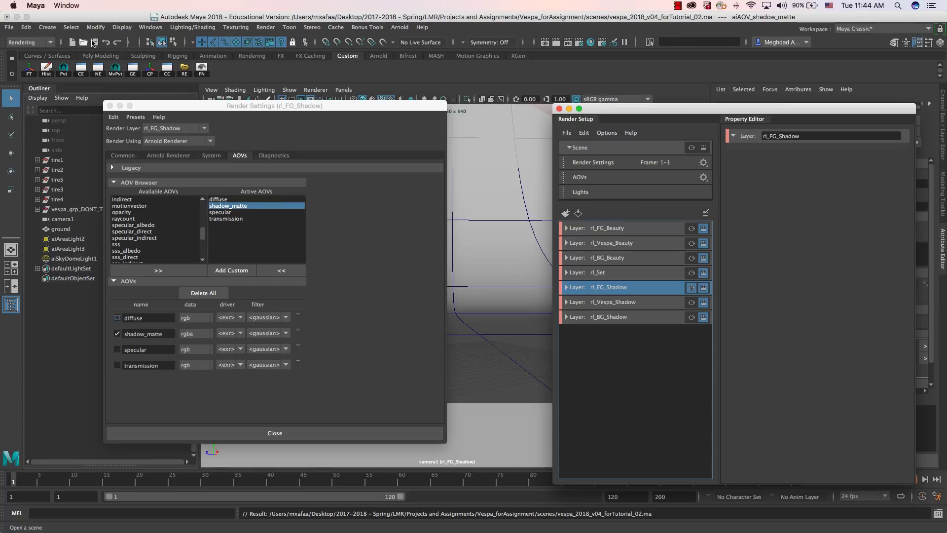
Step: Move the render settings window next to Render Setup and display the available sequence and batch rendering commands
left_click(217, 147)
left_click_drag(321, 109, 433, 114)
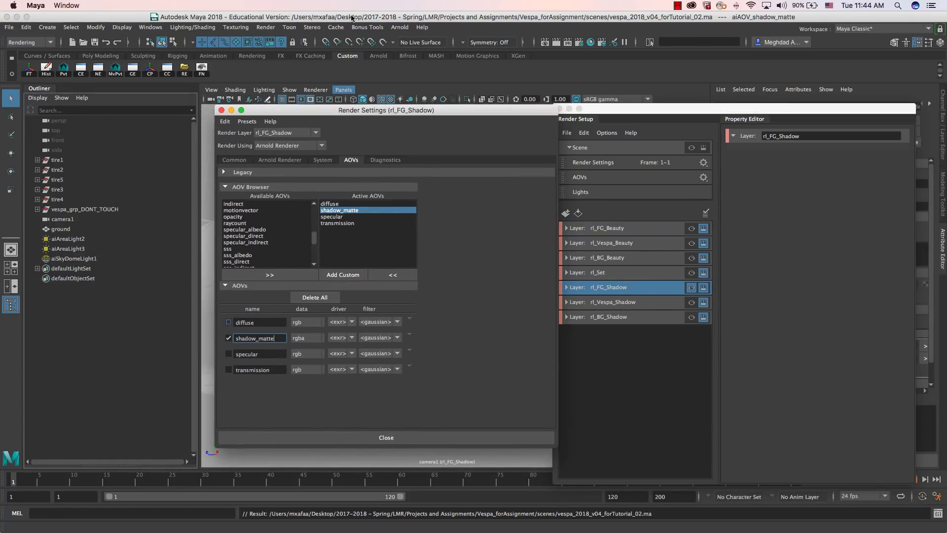
left_click(352, 19)
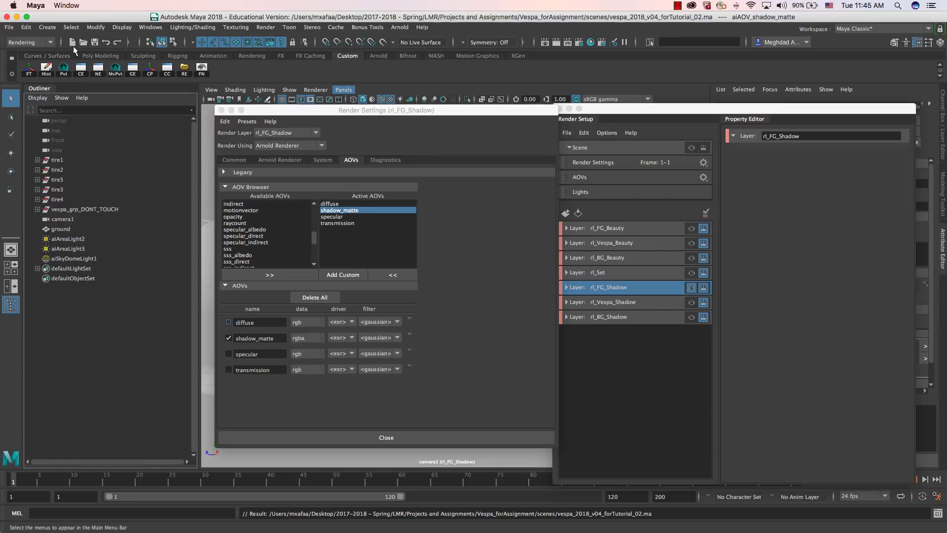
left_click(266, 28)
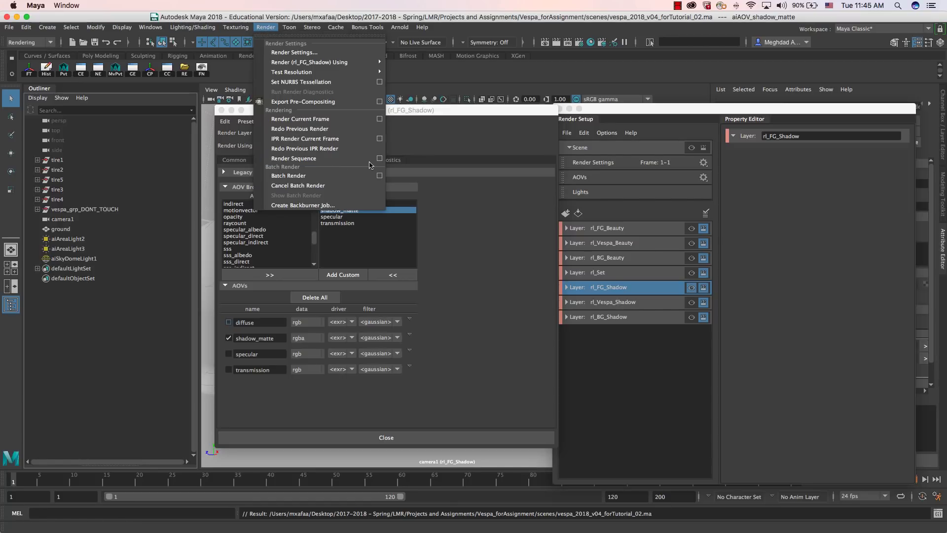
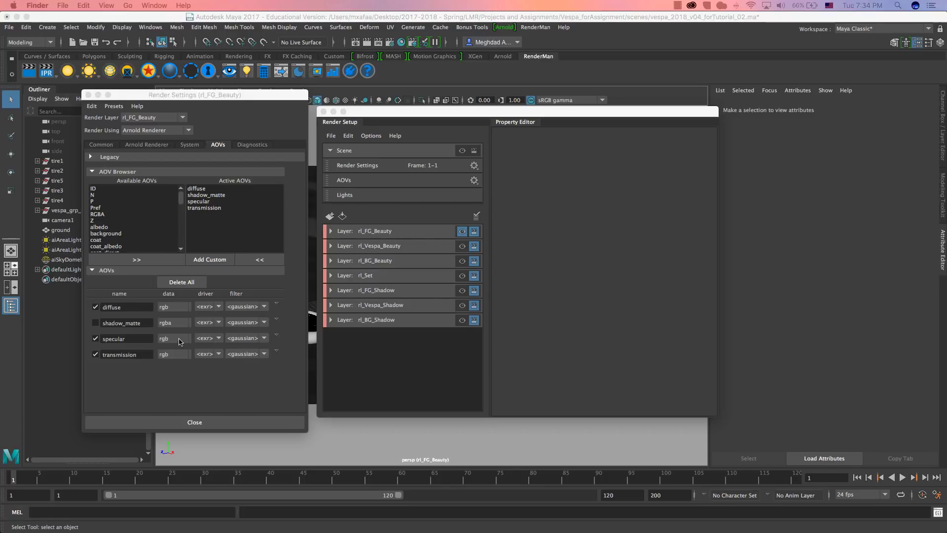
Step: Highlight the first <RenderLayer> token in the file name prefix and bring up the Vespa project's images folder in Finder
left_click(101, 144)
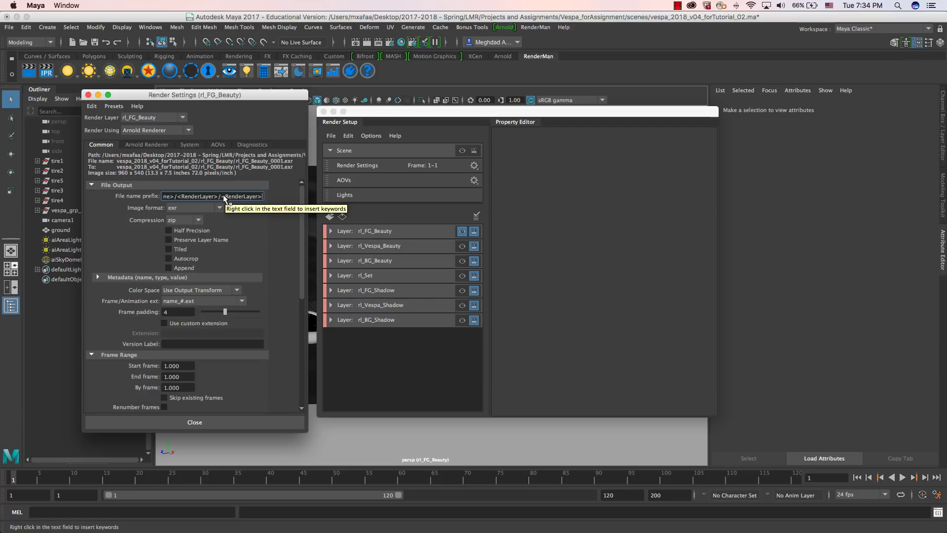
left_click_drag(215, 196, 218, 195)
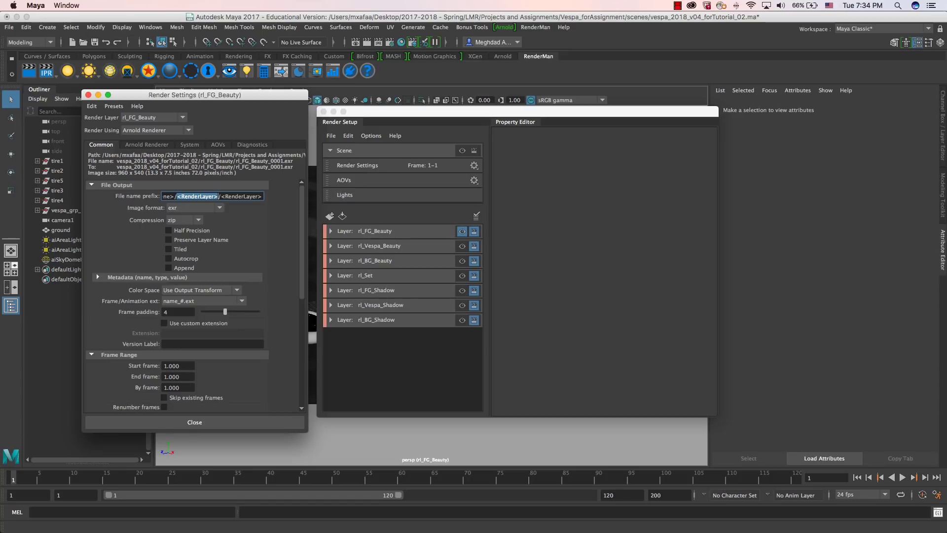
left_click_drag(0, 139, 311, 155)
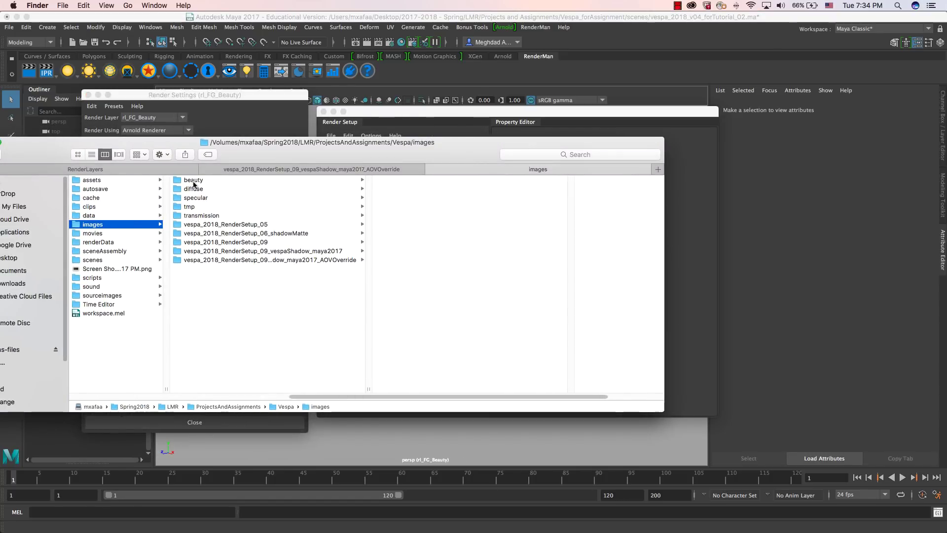
Step: Examine how the rendered AOV folders are organised, from beauty, diffuse and specular down to the rl_vespa_beauty EXR files
left_click(193, 182)
left_click(195, 189)
left_click(199, 198)
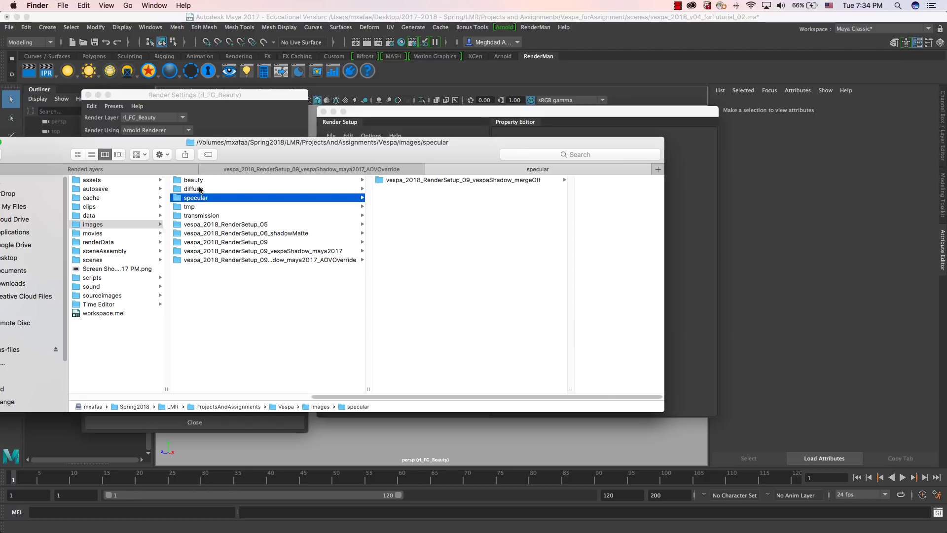
left_click(474, 181)
left_click(513, 181)
left_click(507, 190)
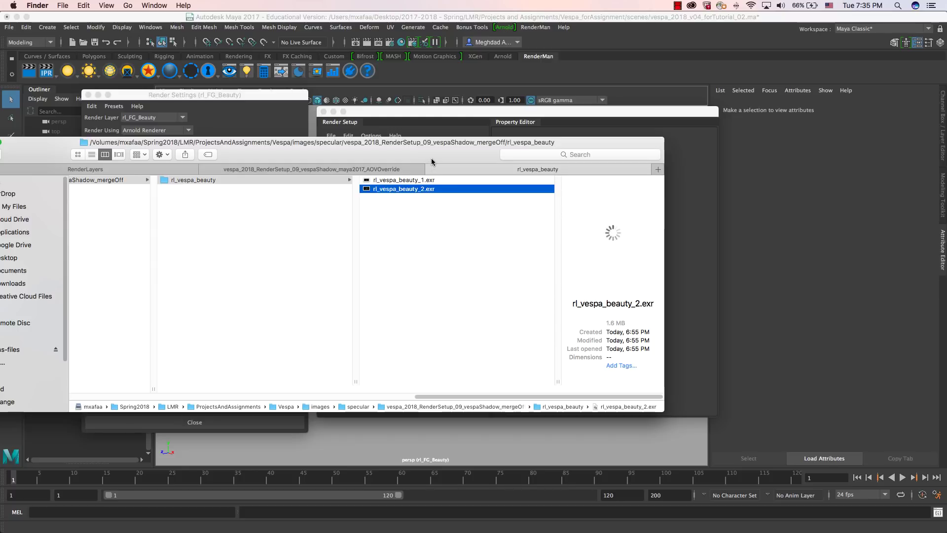
left_click(103, 223)
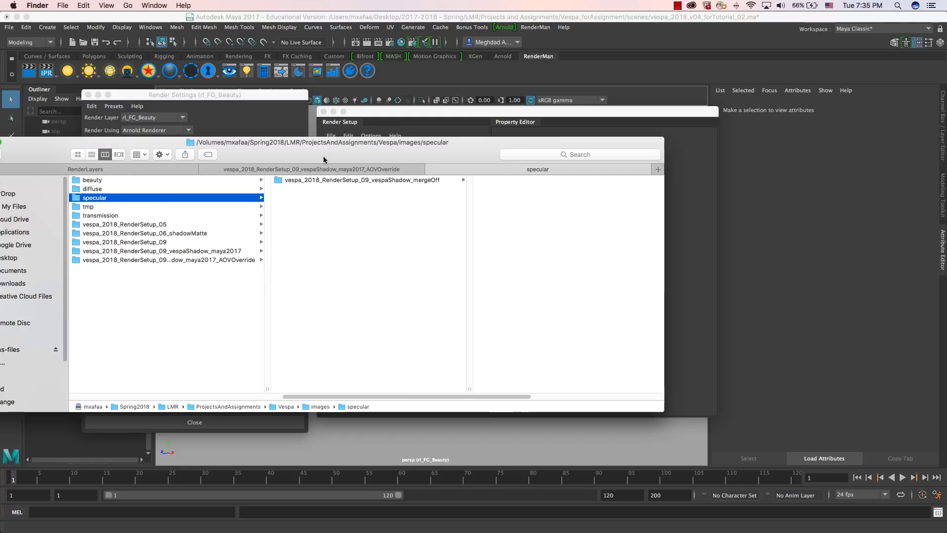
key("super+w")
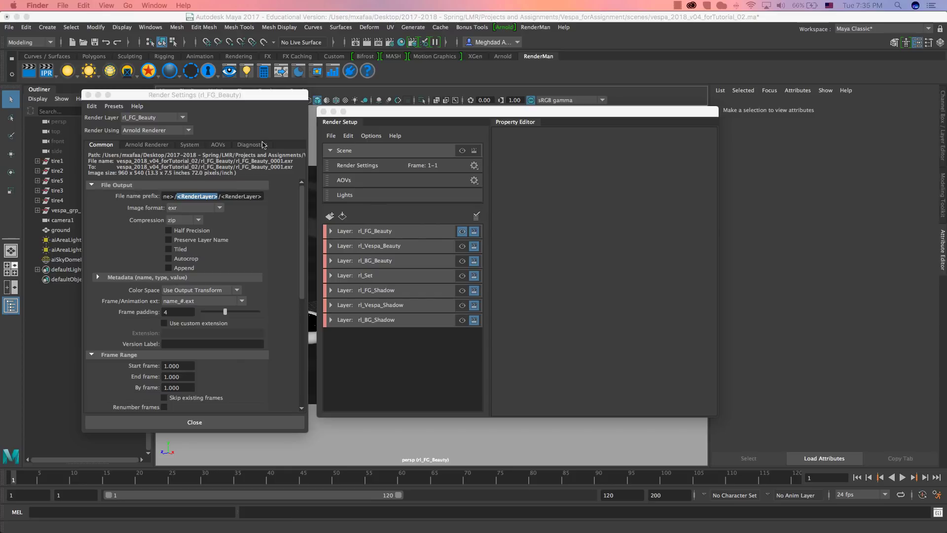
Step: Return to the AOV settings in Maya, arrange the windows and select the diffuse AOV's driver
left_click(224, 97)
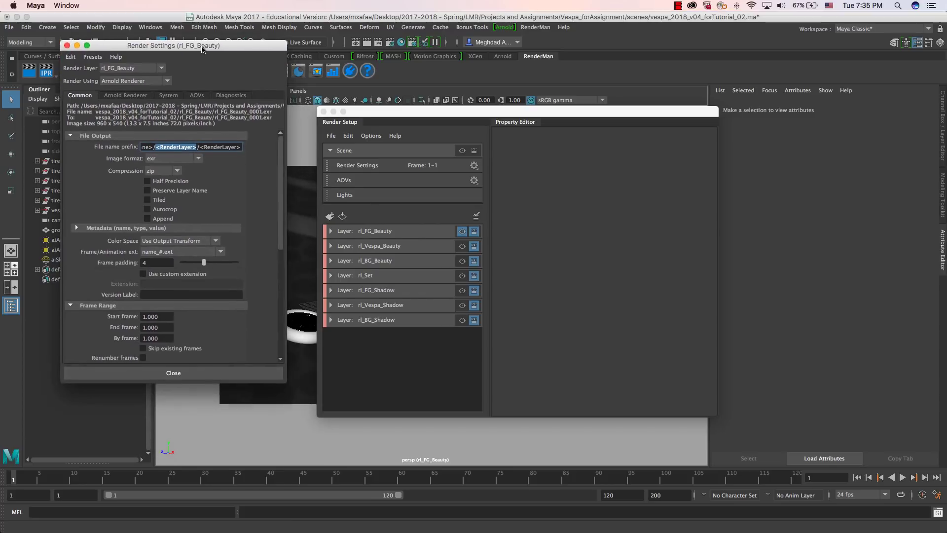
left_click(198, 96)
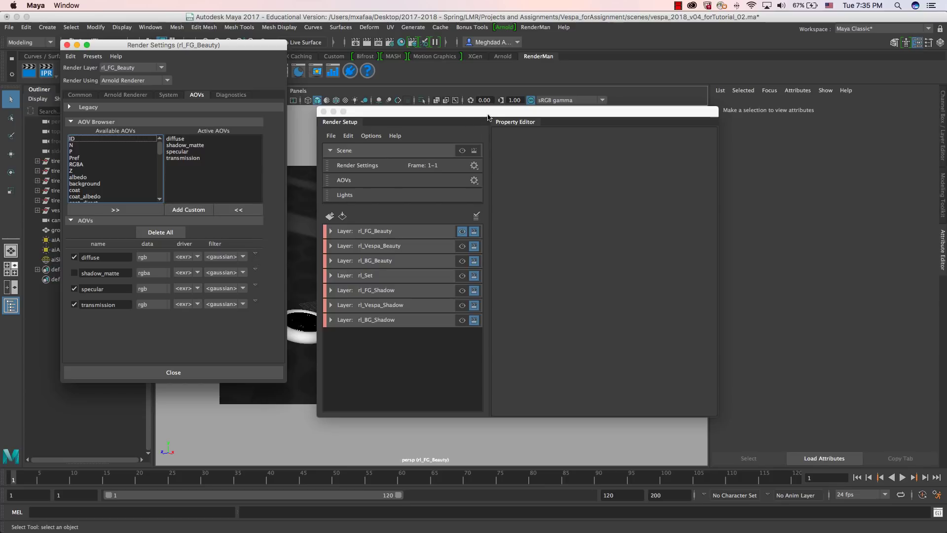
left_click_drag(488, 117, 459, 102)
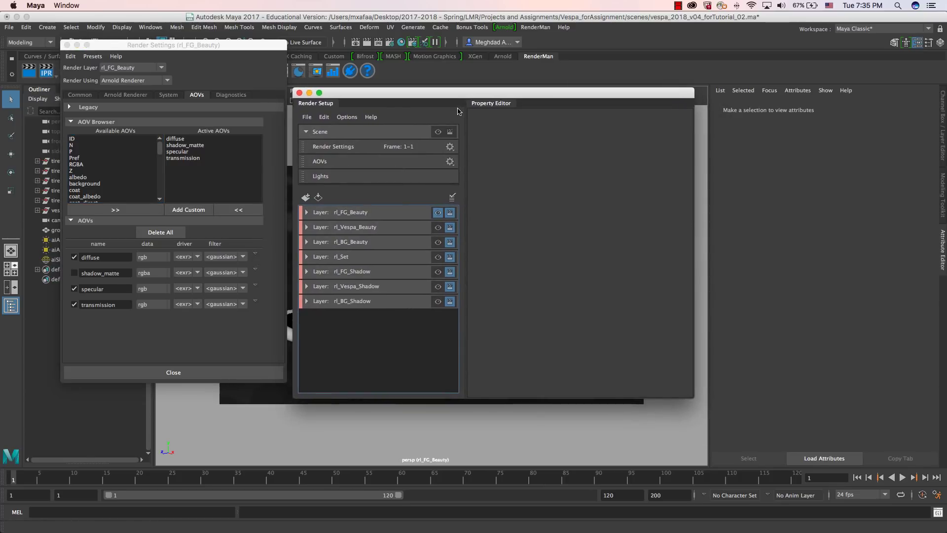
left_click(256, 256)
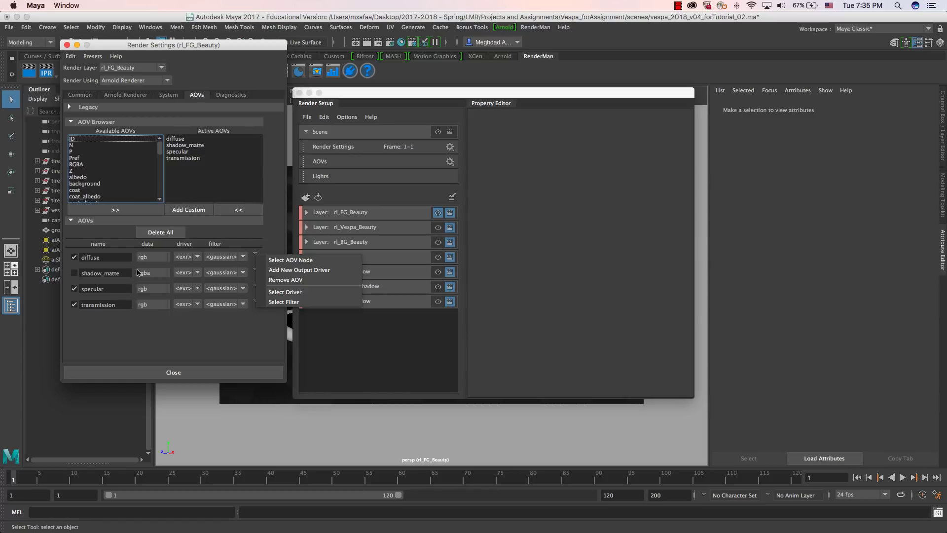
left_click(256, 255)
left_click(255, 256)
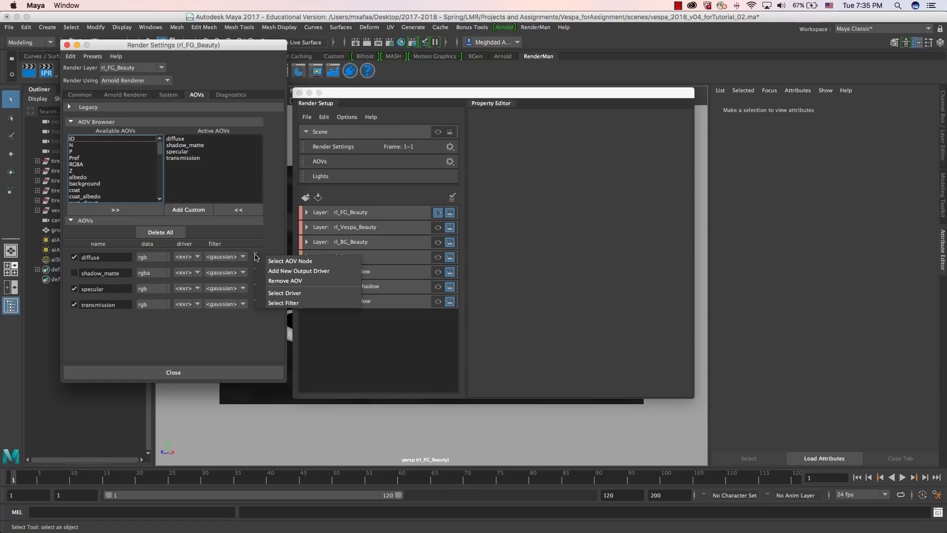
left_click(270, 292)
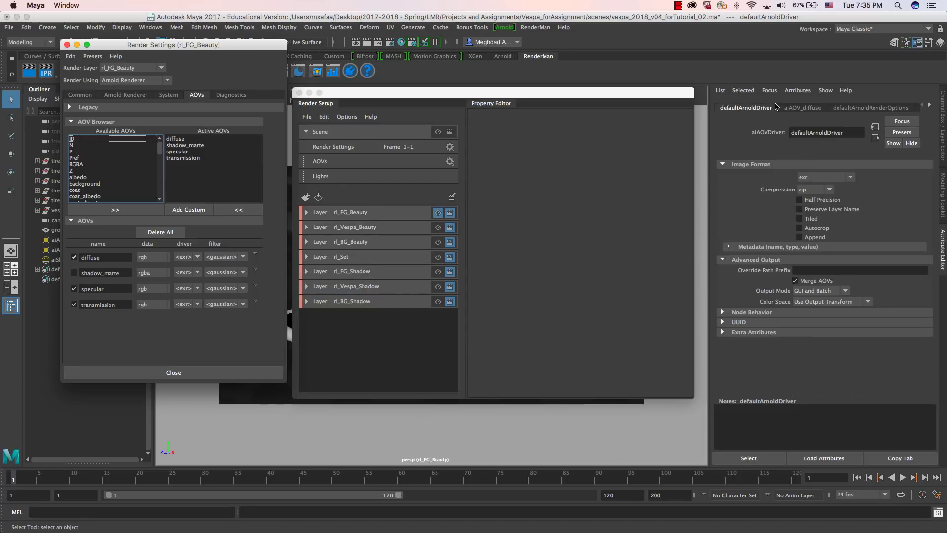
Step: Turn off Merge AOVs in the advanced output settings of defaultArnoldDriver
left_click(753, 108)
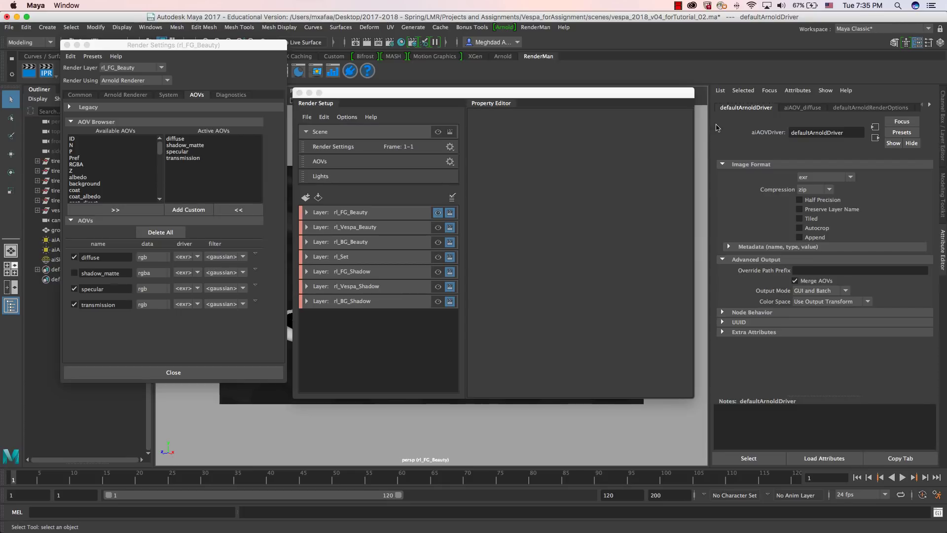
left_click(812, 281)
left_click(811, 283)
left_click(795, 280)
Step: Select the shadow_matte AOV's driver and toggle its Merge AOVs option
left_click(256, 271)
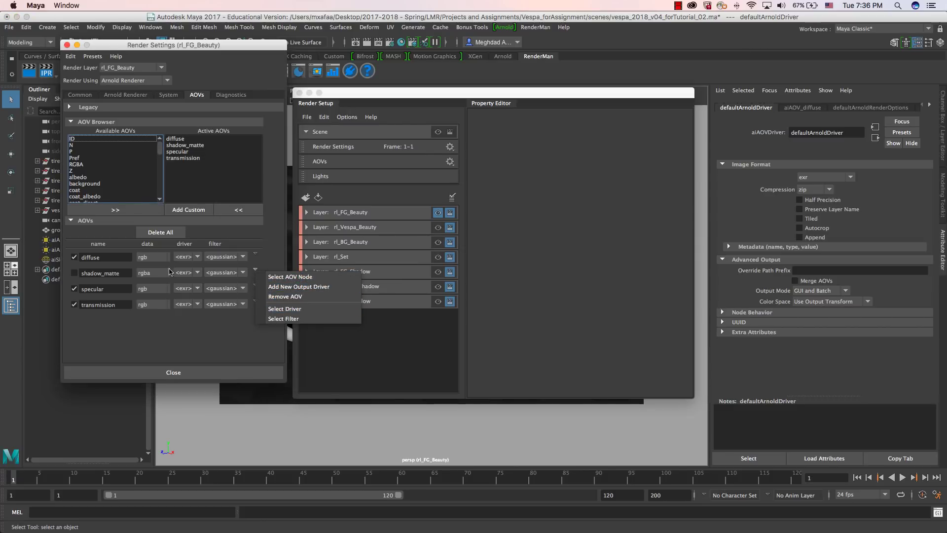
left_click(254, 271)
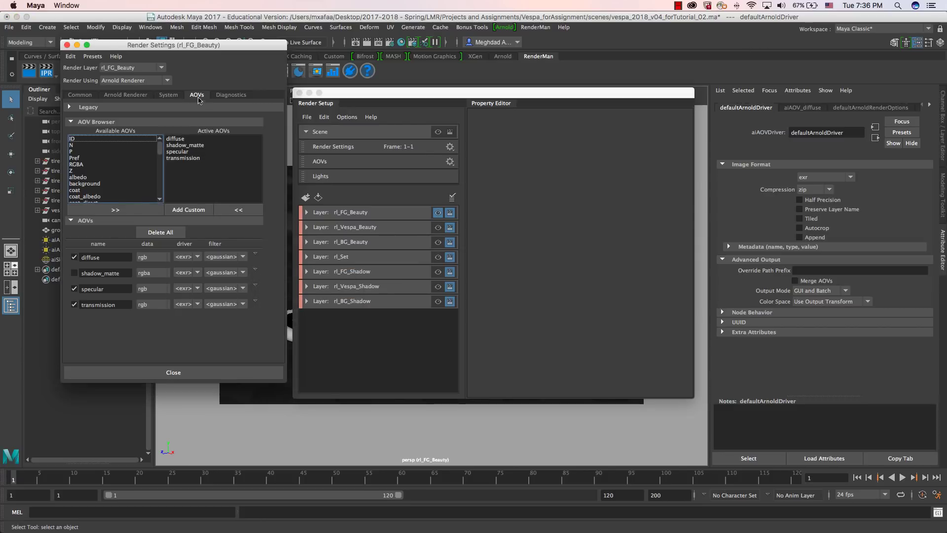
left_click(255, 270)
left_click(274, 305)
left_click(794, 281)
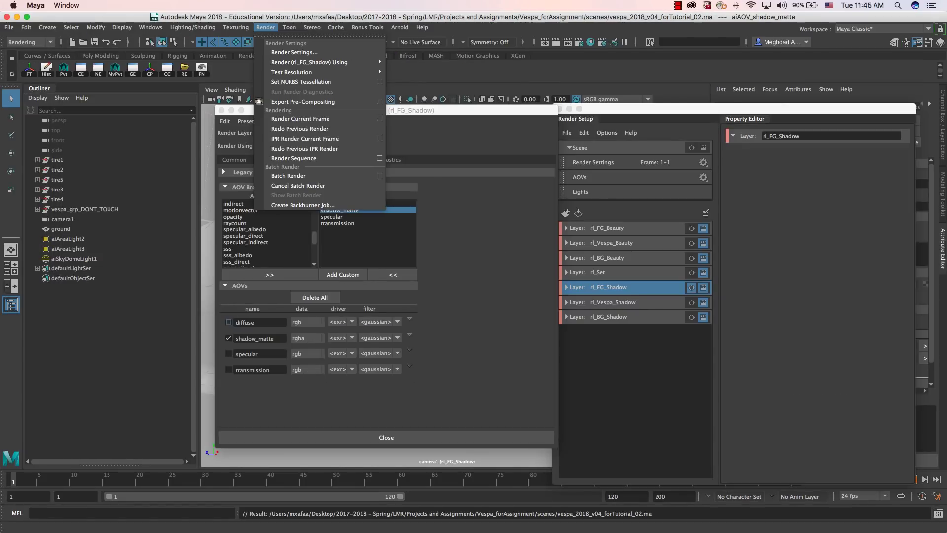
Step: Switch to Finder and arrange its window and columns to show the contents of the vespa_2018_RenderSetup_09 folder
key("super+Tab")
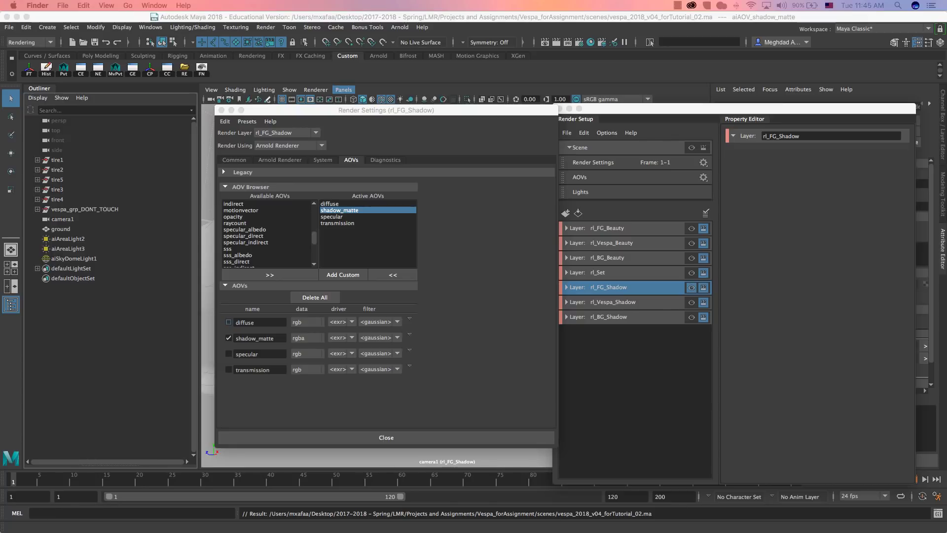
left_click_drag(0, 120, 451, 151)
left_click_drag(554, 350, 682, 346)
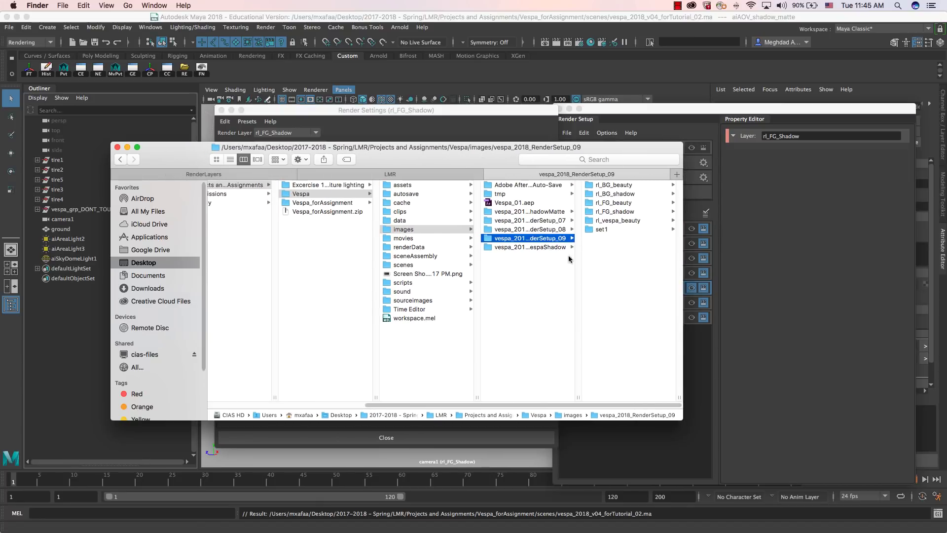
double_click(578, 397)
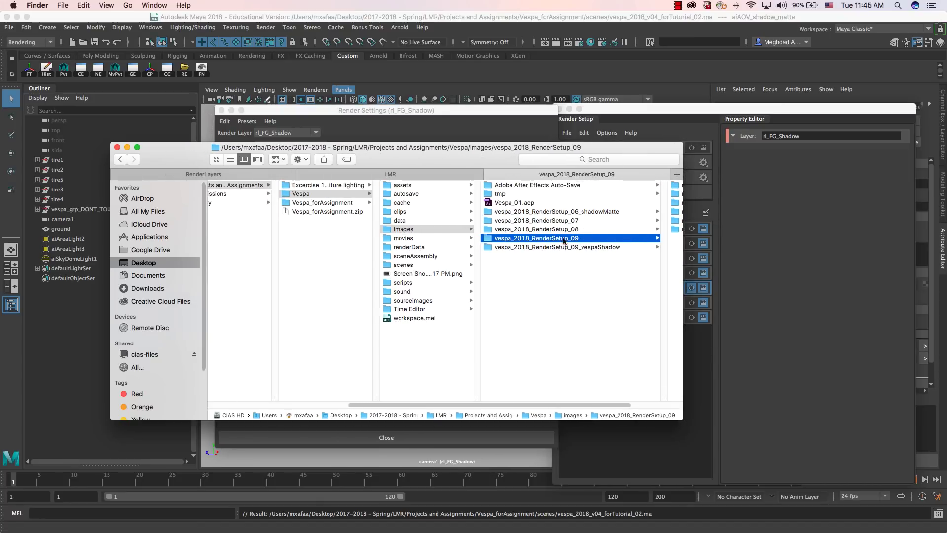
left_click_drag(604, 151, 482, 165)
left_click_drag(562, 302, 693, 302)
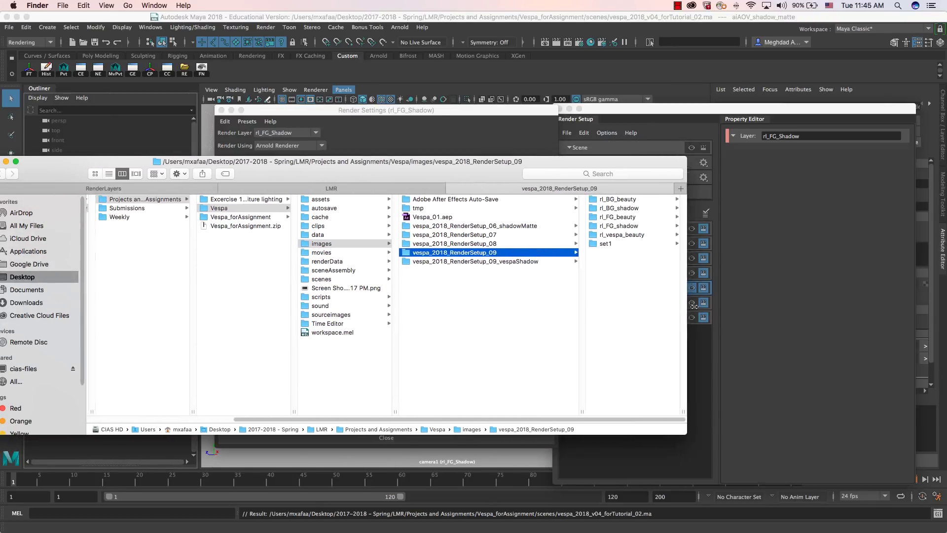
Step: Examine the EXR files in the rl_BG_beauty, rl_BG_shadow, rl_FG_beauty and rl_vespa_beauty folders, comparing single frames with sequences
left_click(634, 201)
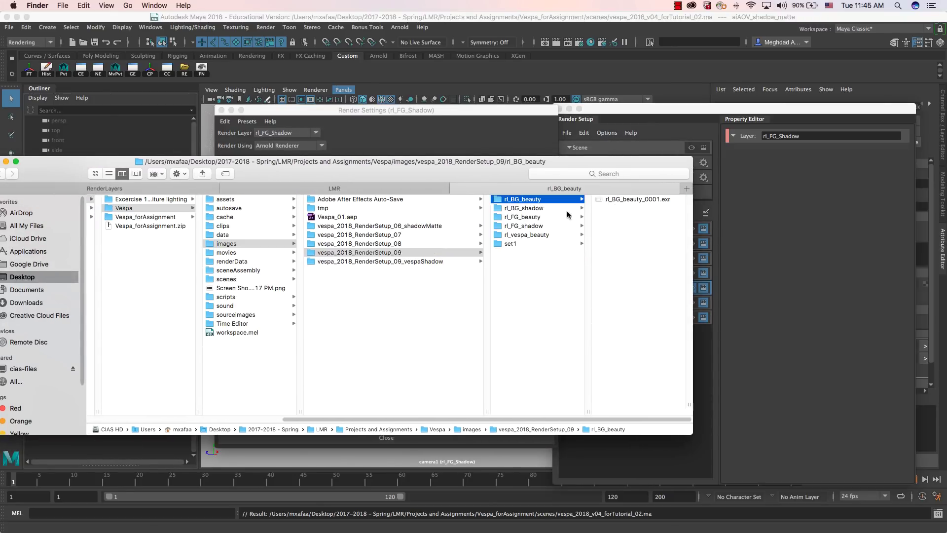
left_click(523, 209)
left_click(533, 219)
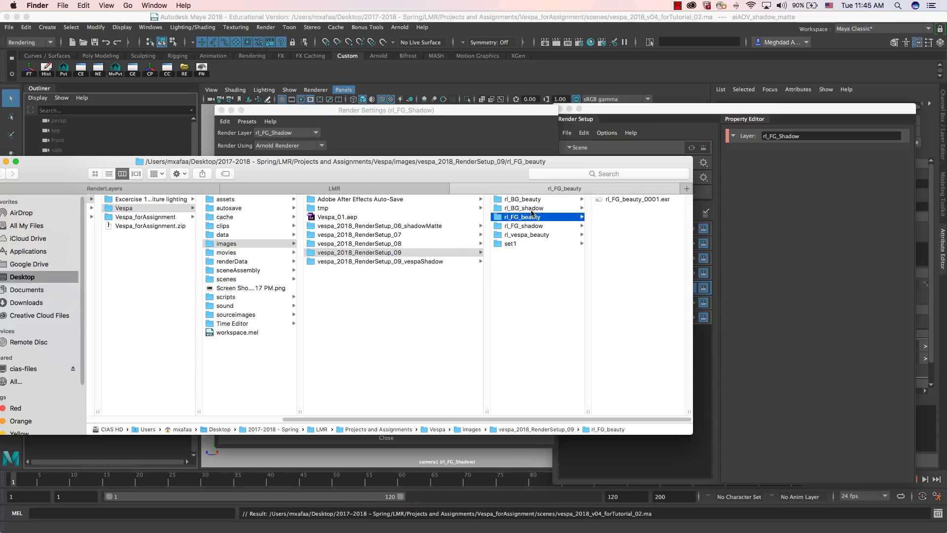
key("Up")
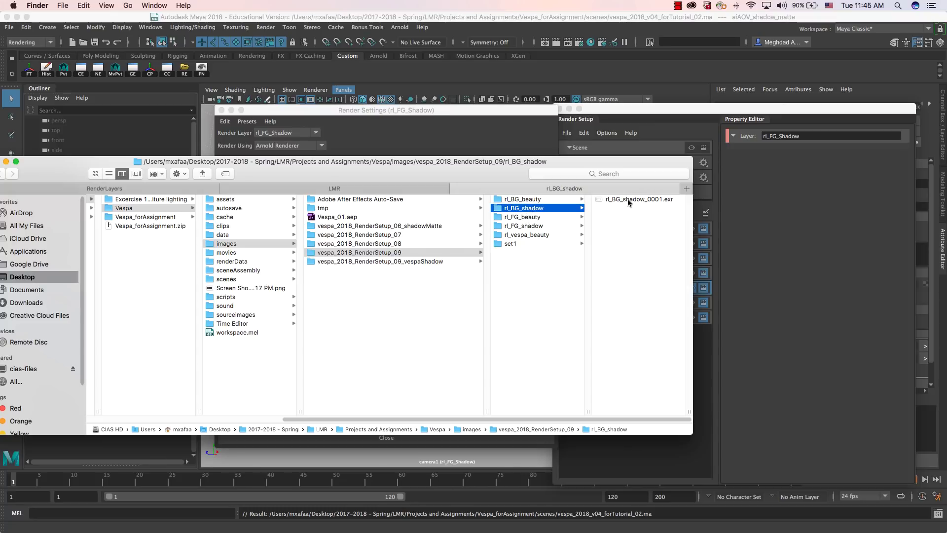
left_click(525, 236)
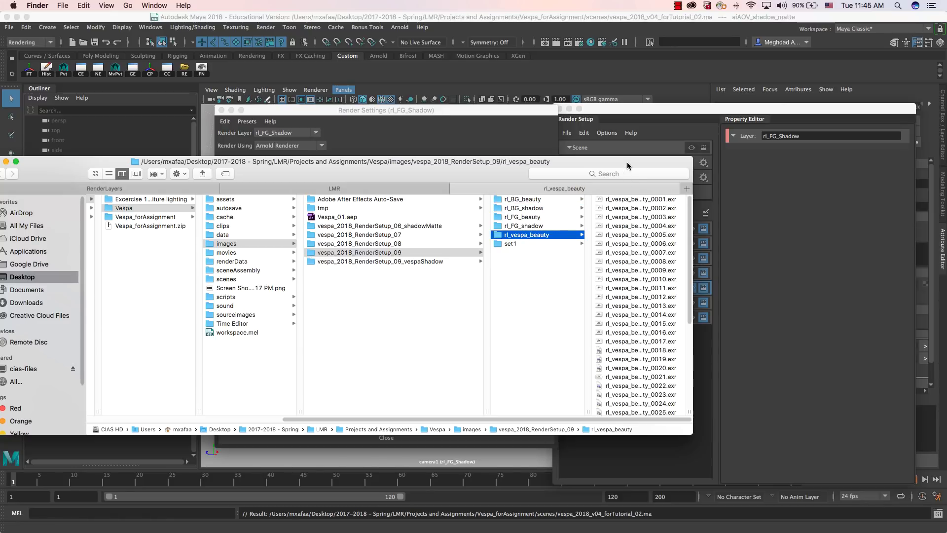
left_click_drag(627, 163, 587, 166)
scroll(639, 296, "down", 7)
scroll(637, 326, "up", 7)
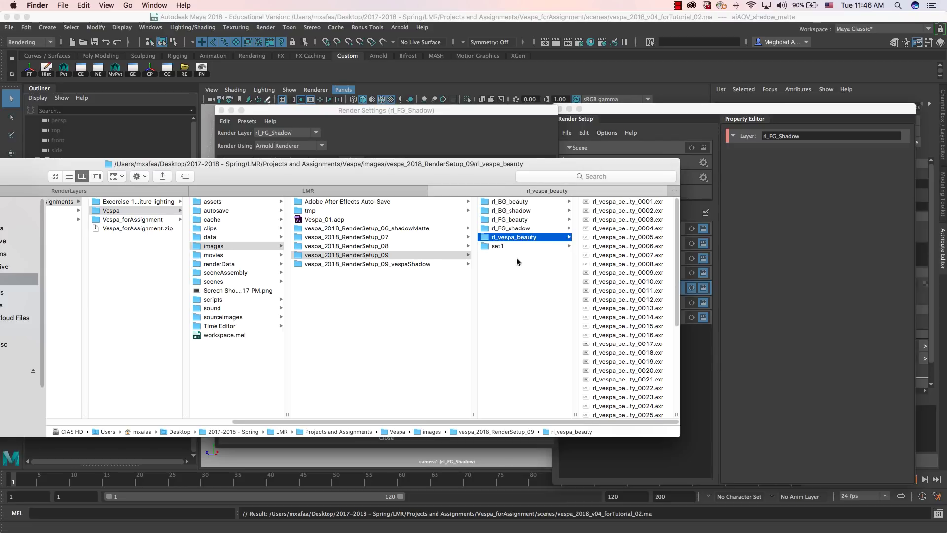
left_click_drag(452, 178, 510, 198)
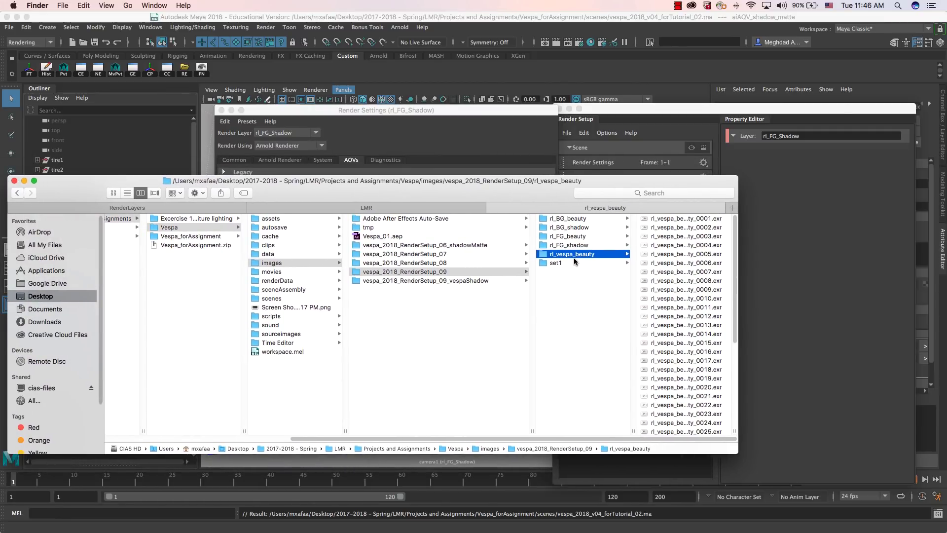
left_click_drag(600, 182, 628, 188)
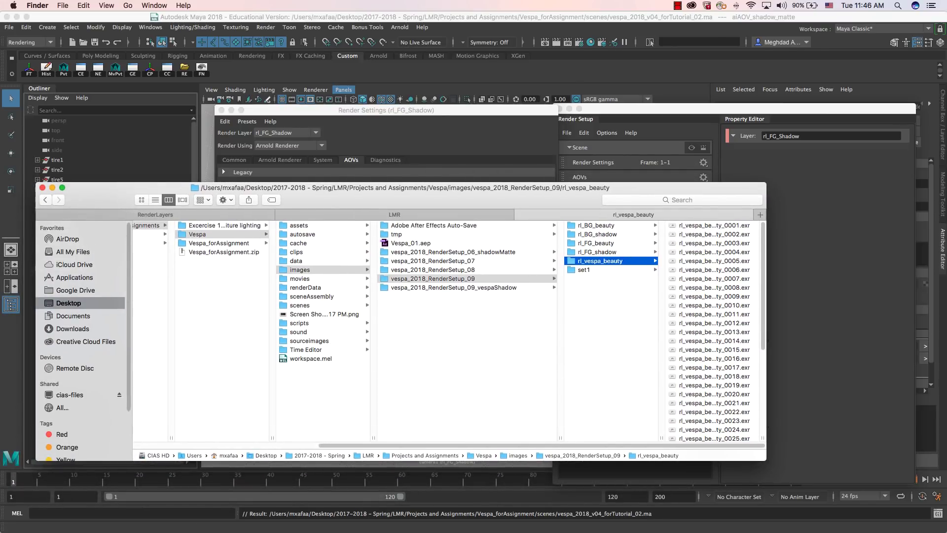
left_click_drag(428, 200, 450, 197)
left_click_drag(522, 196, 0, 167)
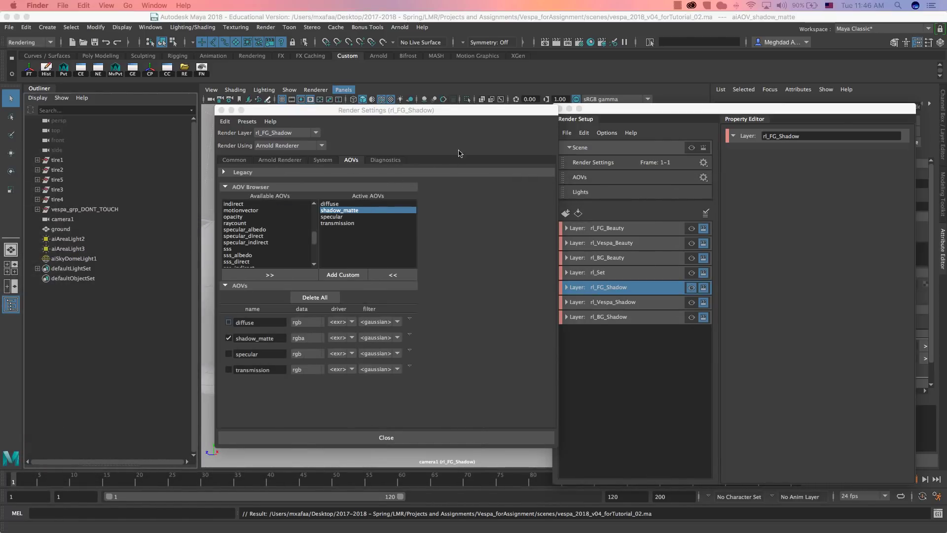
left_click_drag(468, 114, 440, 118)
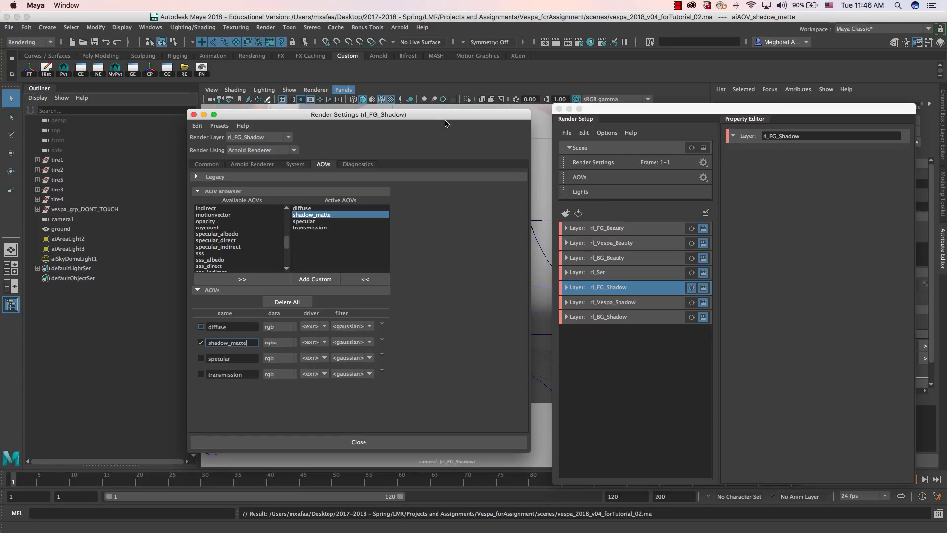
left_click_drag(441, 119, 463, 115)
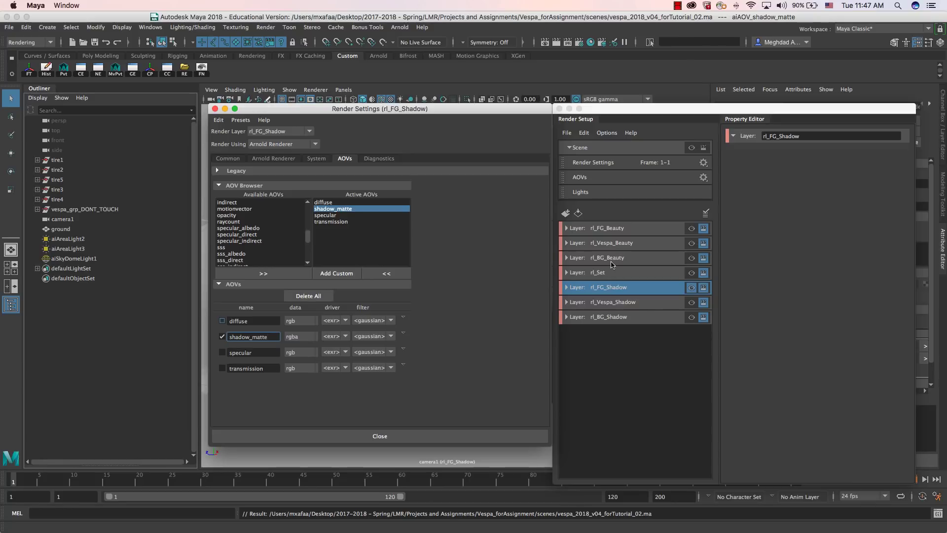
mouse_move(416, 113)
left_mouse_down()
mouse_move(399, 114)
mouse_move(413, 111)
left_mouse_up()
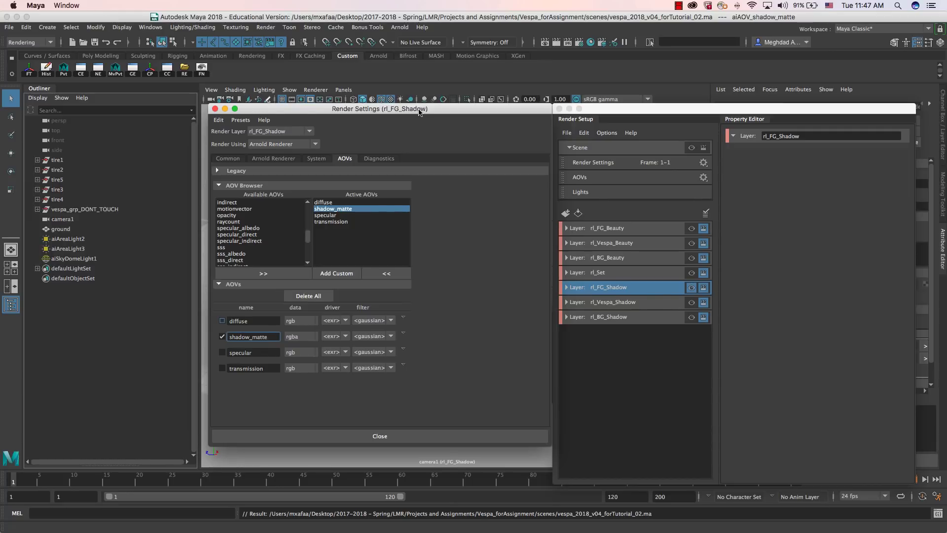
mouse_move(431, 113)
left_mouse_down()
mouse_move(416, 114)
mouse_move(431, 113)
left_mouse_up()
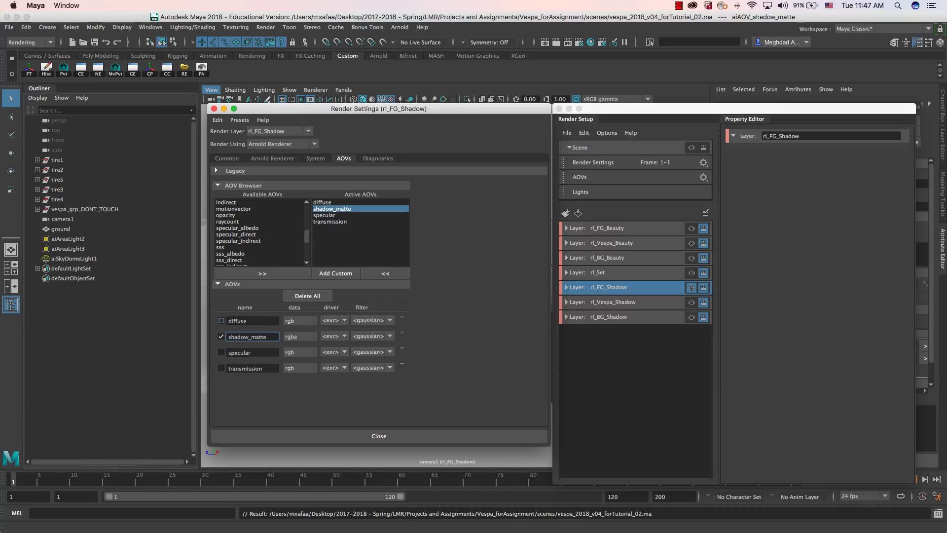
Step: Start a new project in After Effects, and back in Maya close the Render Settings window
key("super+Tab")
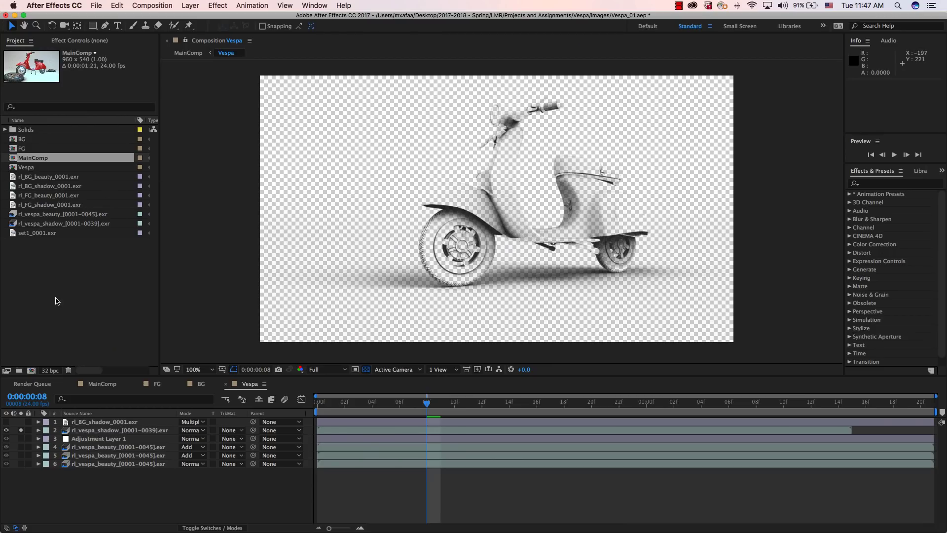
left_click(56, 298)
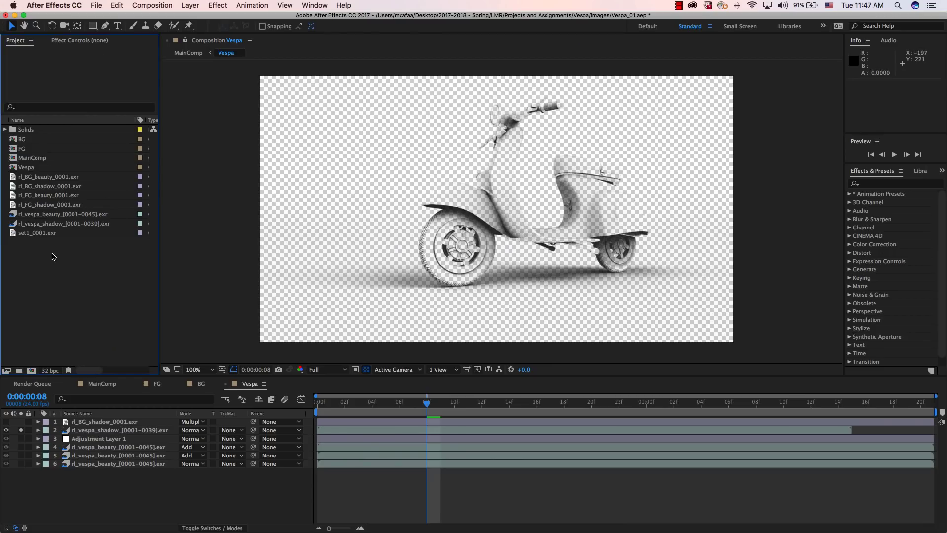
left_click(96, 6)
mouse_move(113, 17)
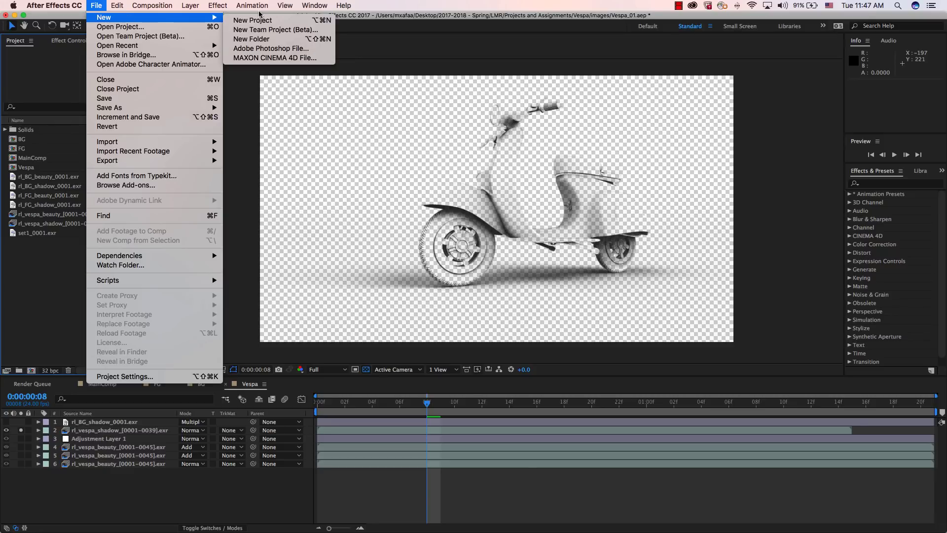
left_click(256, 21)
left_click(440, 293)
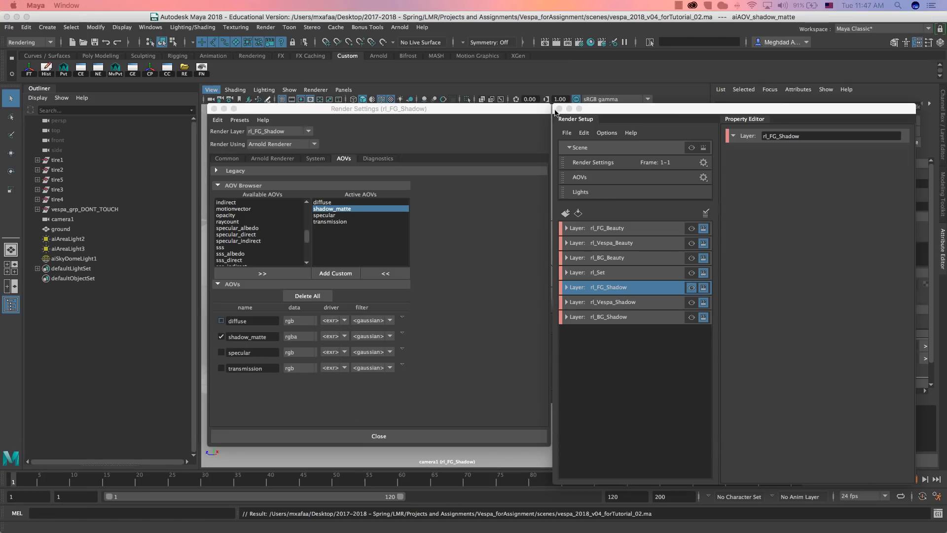
left_click(214, 109)
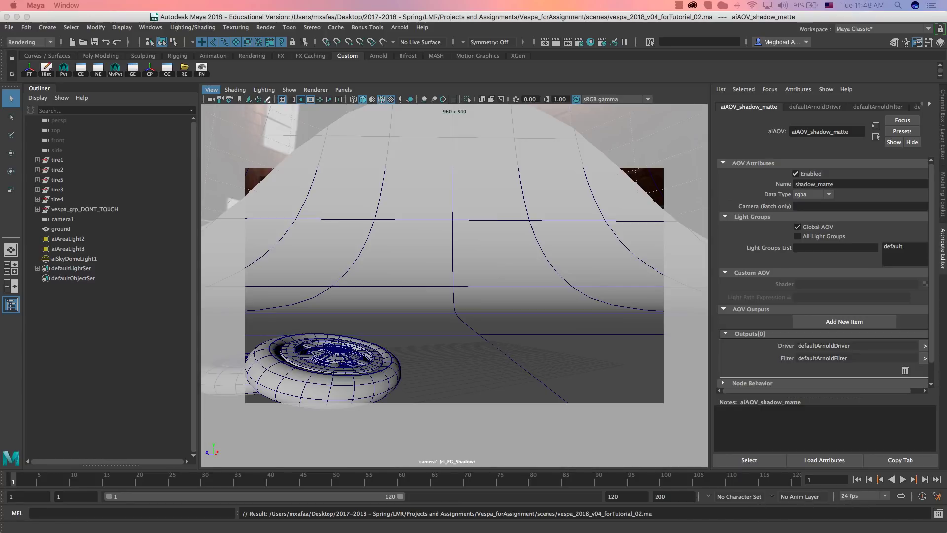
Step: Switch to After Effects and import the EXR image sequence from the rl_vespa_shadow folder
key("super+Tab")
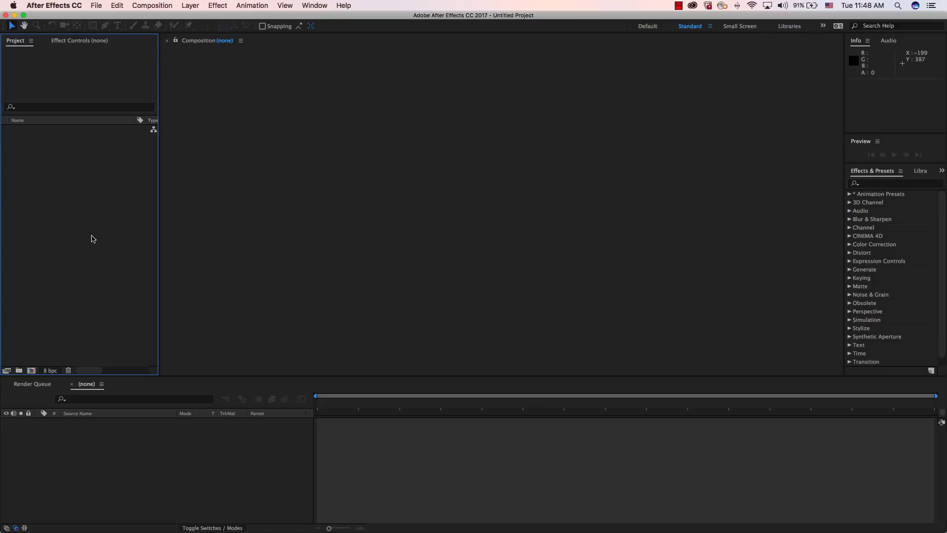
double_click(90, 238)
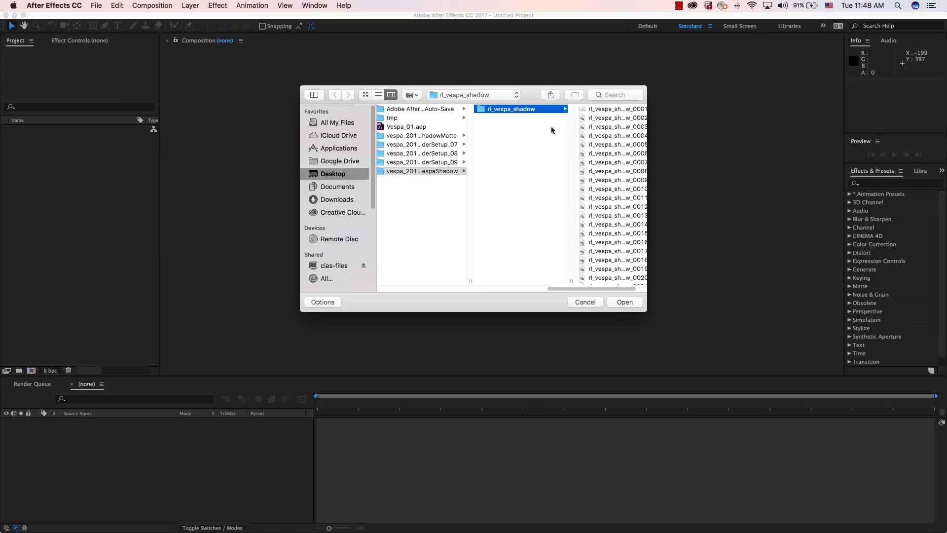
left_click(606, 110)
left_click(623, 302)
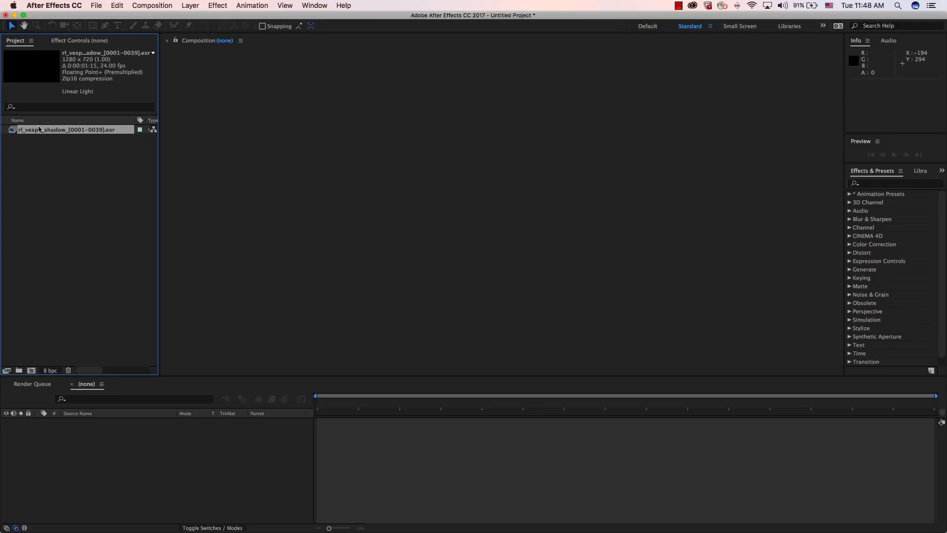
Step: Create a composition from the imported rl_vespa_shadow sequence and scrub to frame 8
left_click_drag(42, 133, 31, 370)
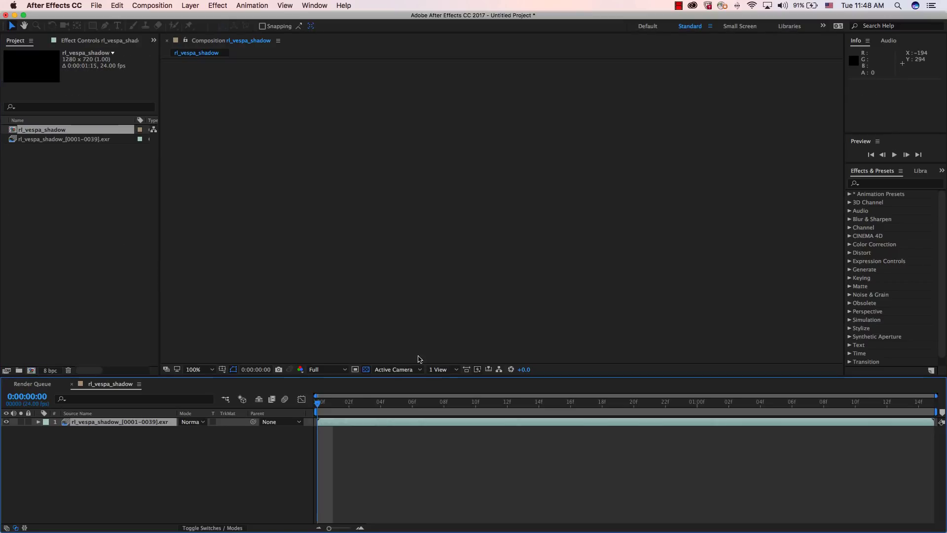
left_click_drag(356, 399, 448, 416)
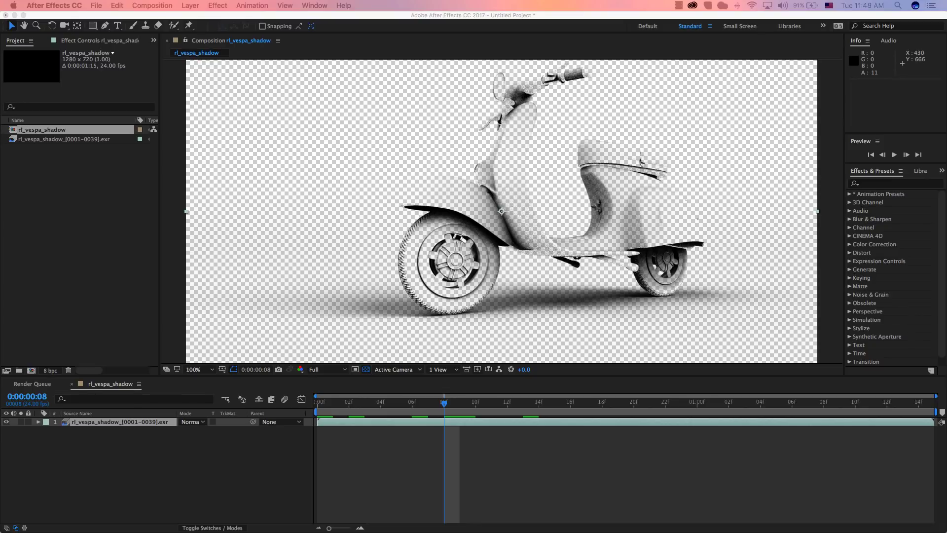
left_click(505, 138)
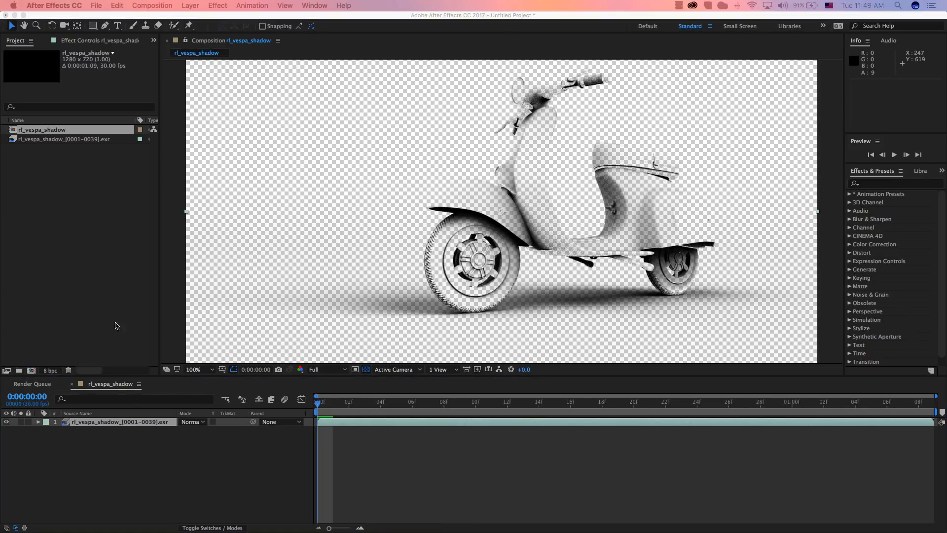
Step: Set the rl_vespa_shadow composition's frame rate to 24 frames per second
key("super+k")
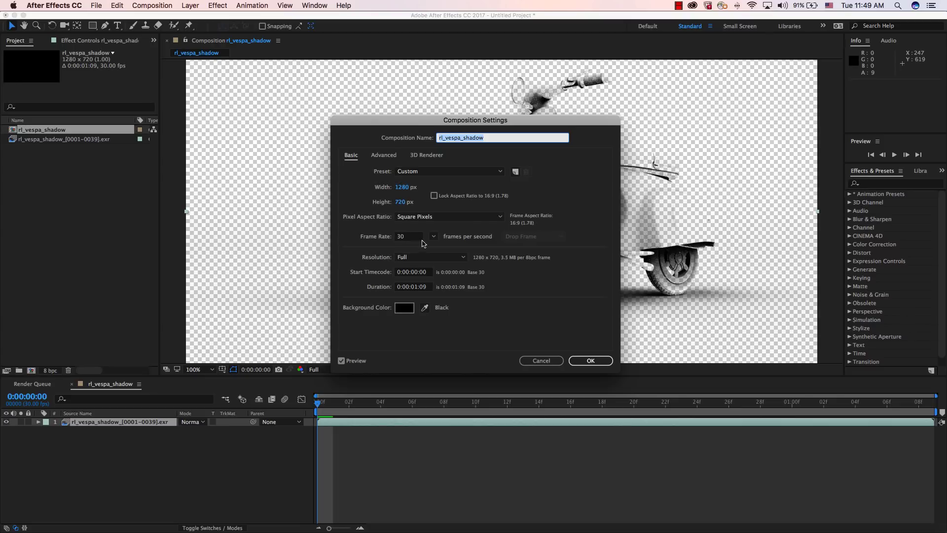
left_click(394, 237)
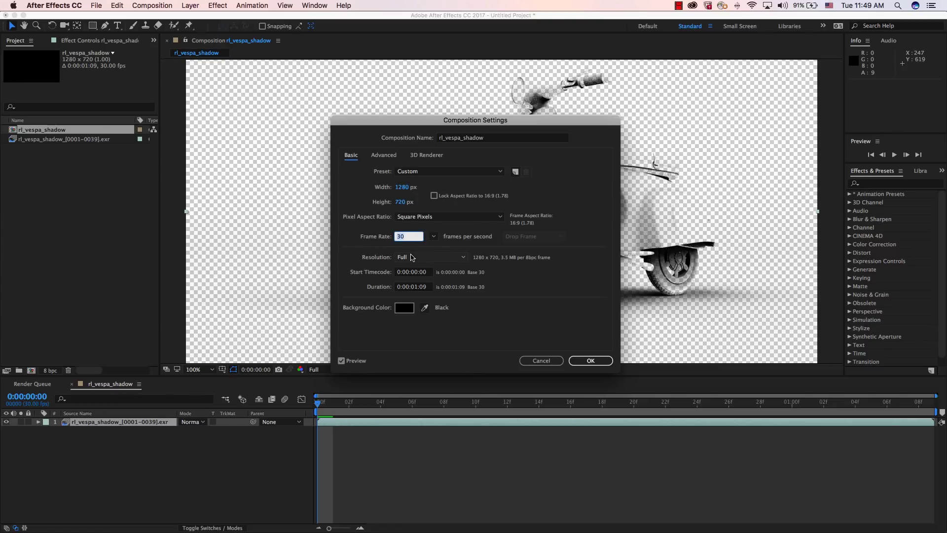
type("24")
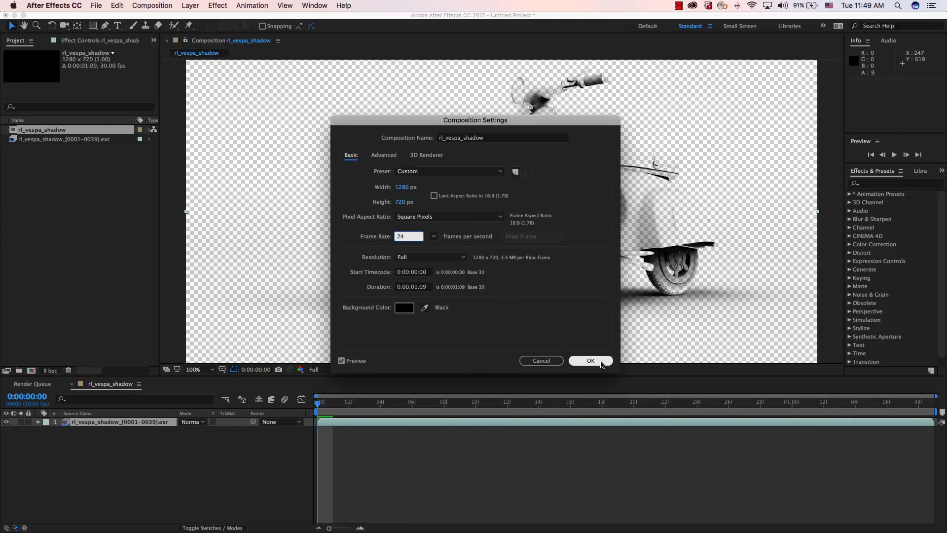
left_click(601, 364)
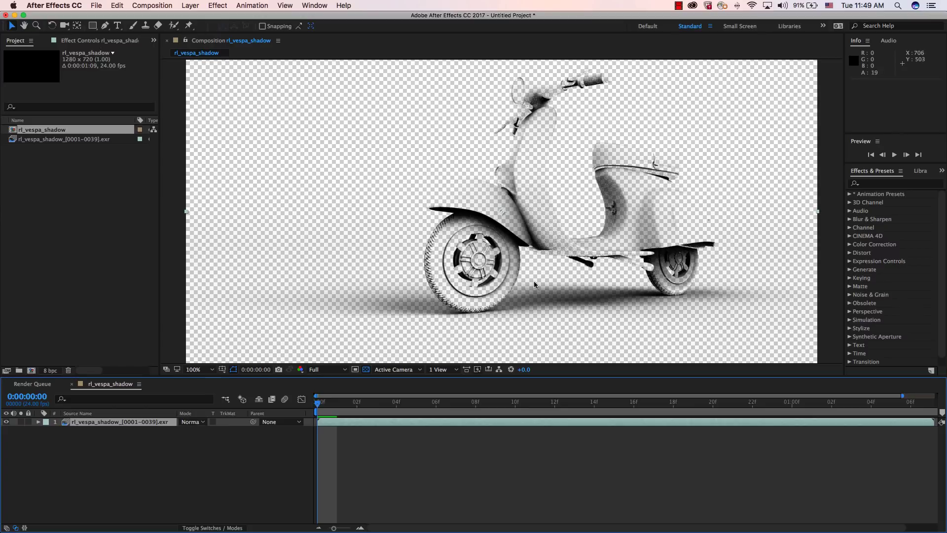
Step: Show the full rl_vespa_shadow composition duration in the timeline and scrub through the animation to frame 16
scroll(533, 282, "down", 1)
scroll(567, 327, "up", 1)
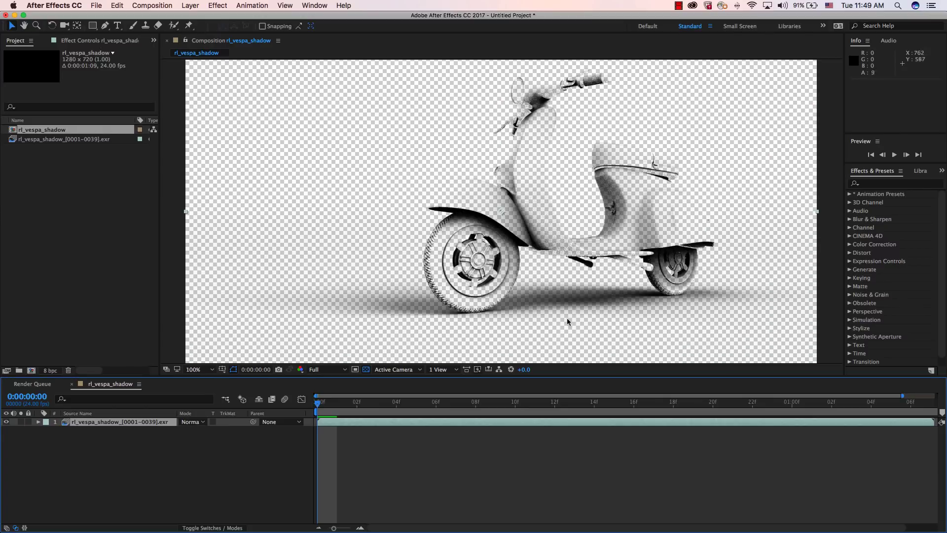
scroll(565, 305, "down", 2)
left_click_drag(902, 395, 935, 396)
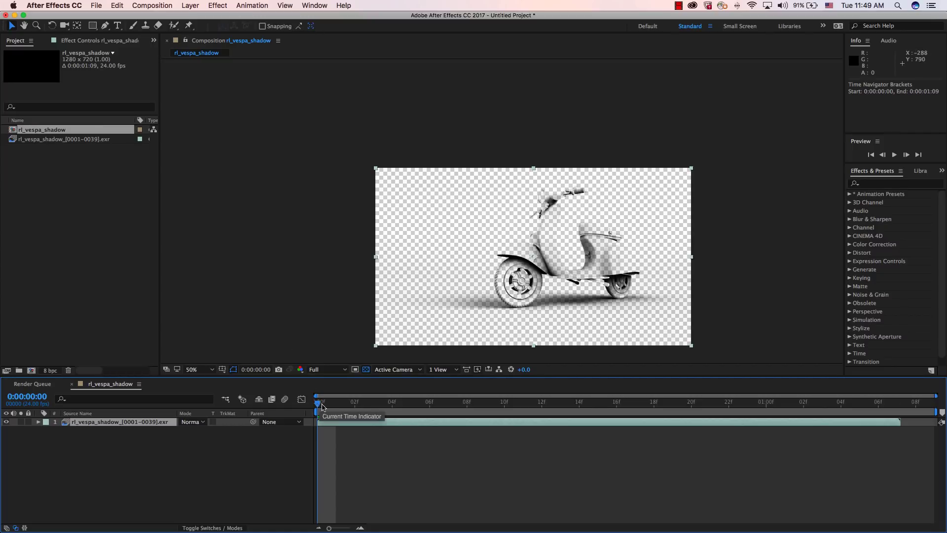
left_click_drag(358, 412, 709, 412)
left_click(626, 398)
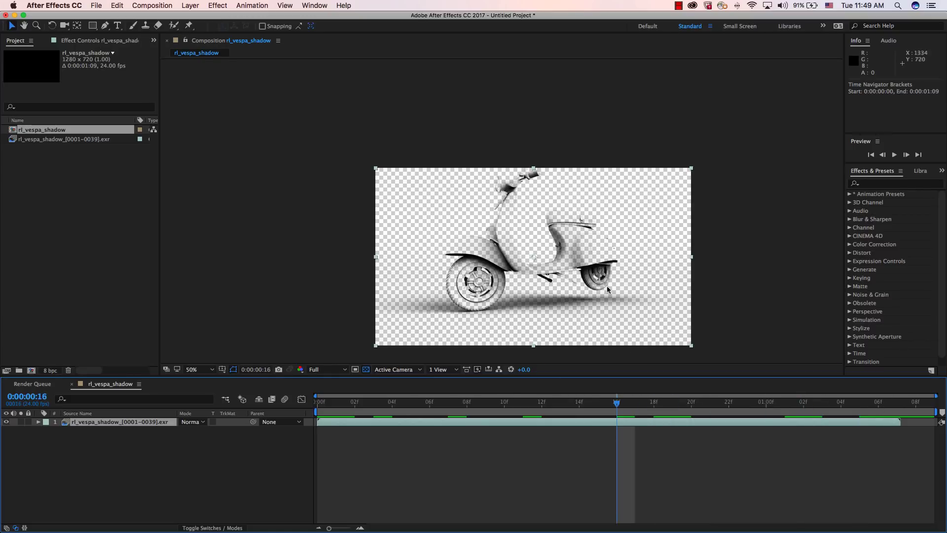
Step: Check the frame rate and duration in the rl_vespa_shadow composition's settings
key("super+k")
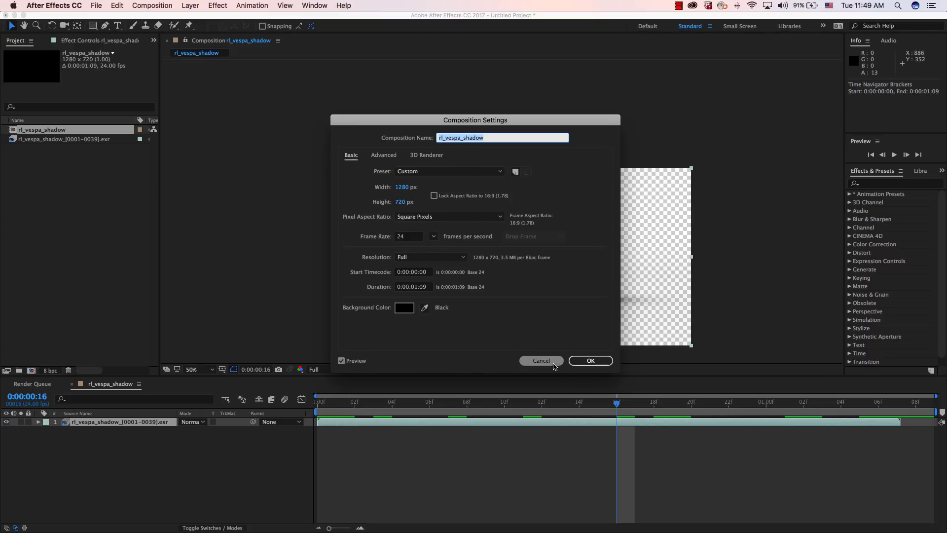
left_click(553, 365)
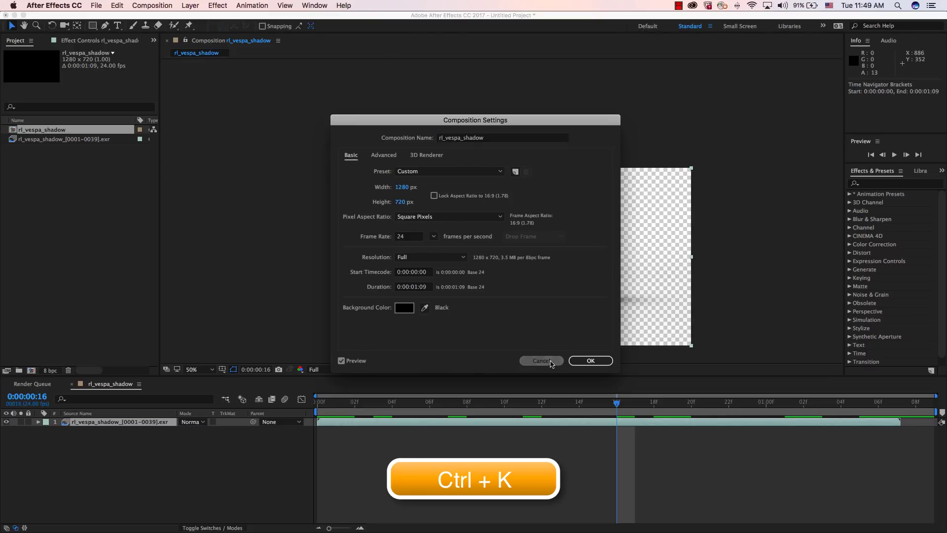
left_click(155, 5)
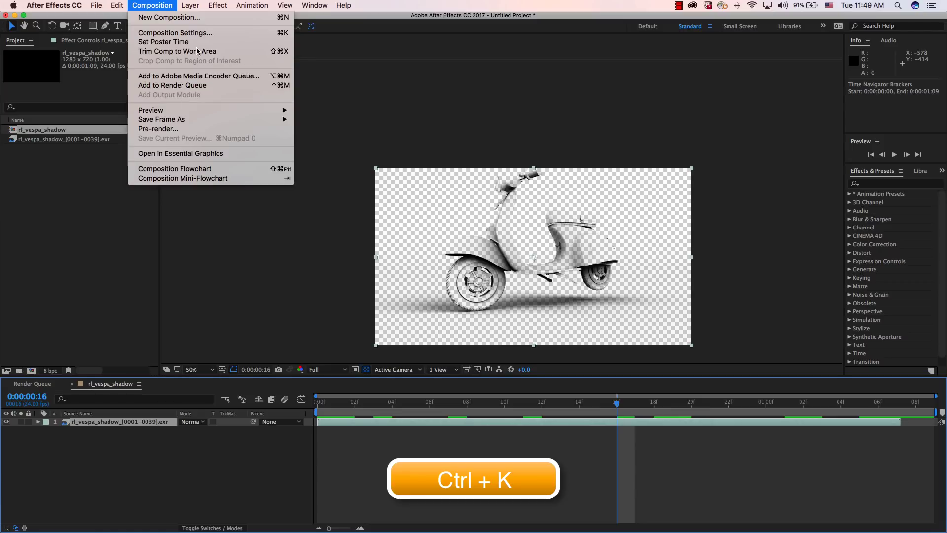
left_click(191, 33)
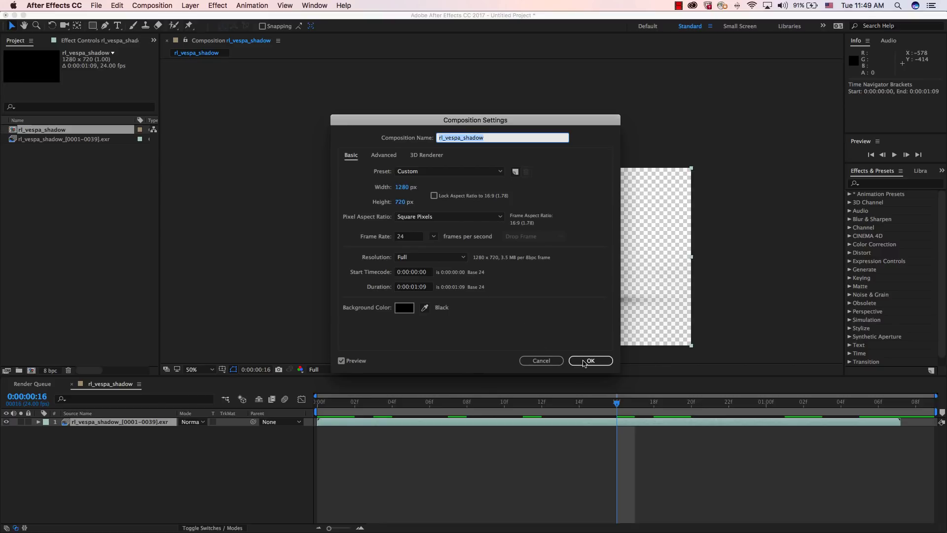
left_click(584, 361)
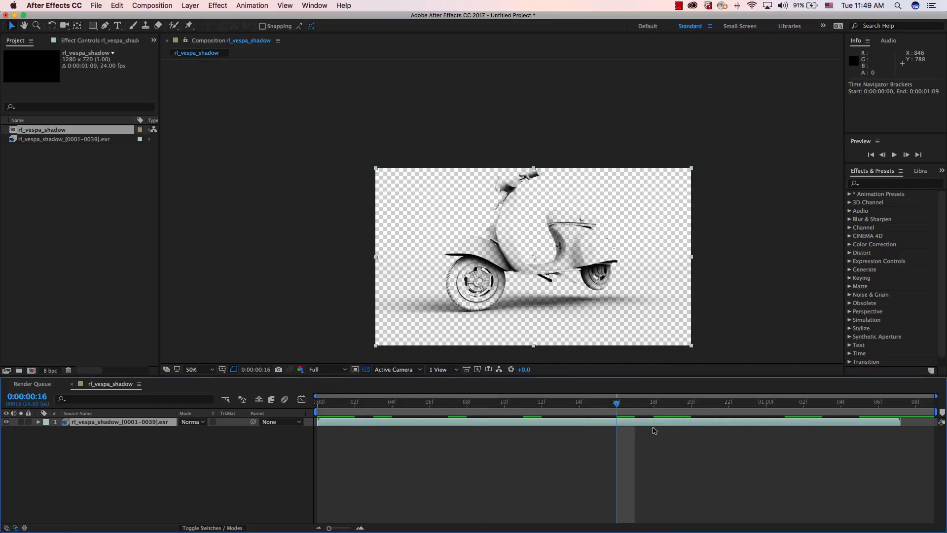
Step: Interpret the rl_vespa_shadow footage at 24 frames per second, extend its layer to the composition's end and scrub through it
left_click(54, 140)
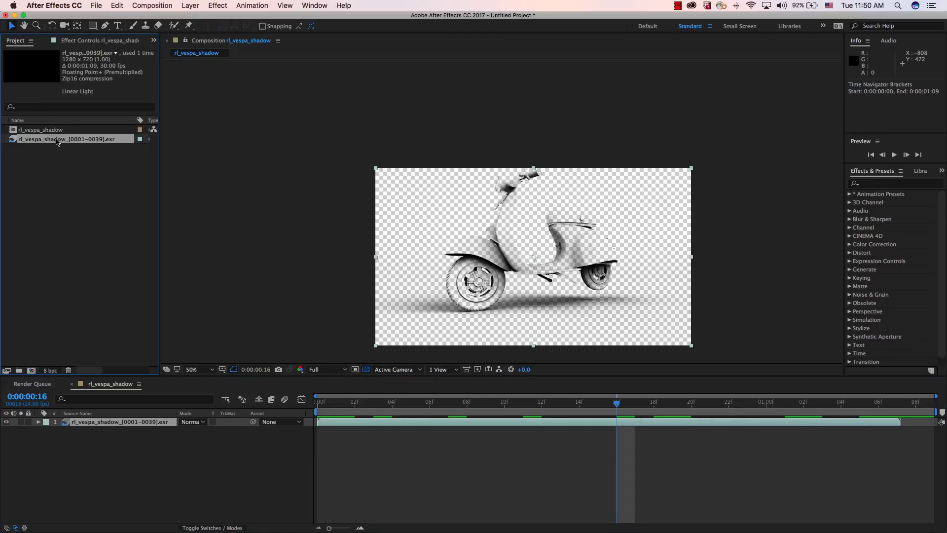
right_click(58, 142)
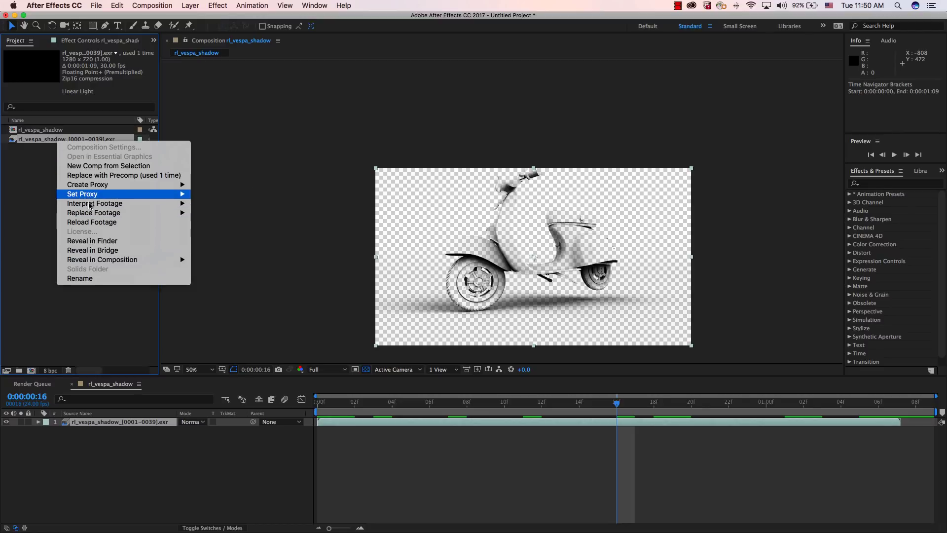
mouse_move(103, 206)
left_click(212, 204)
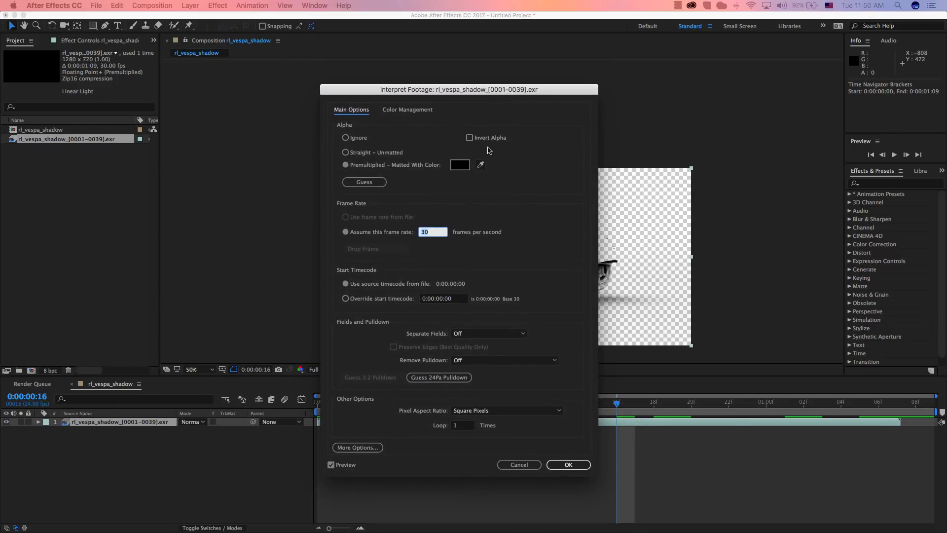
left_click_drag(427, 231, 387, 234)
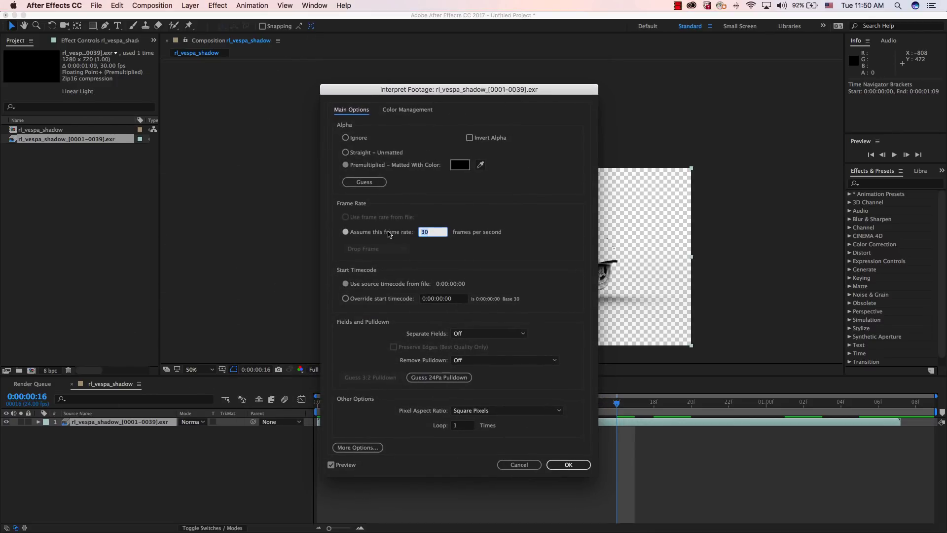
type("24")
key("Return")
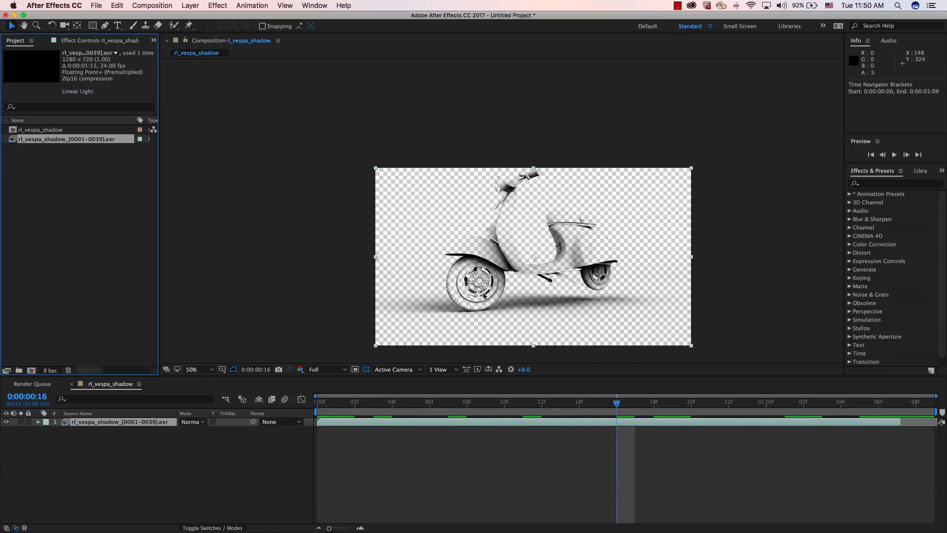
left_click_drag(902, 422, 653, 402)
left_click_drag(561, 388, 915, 402)
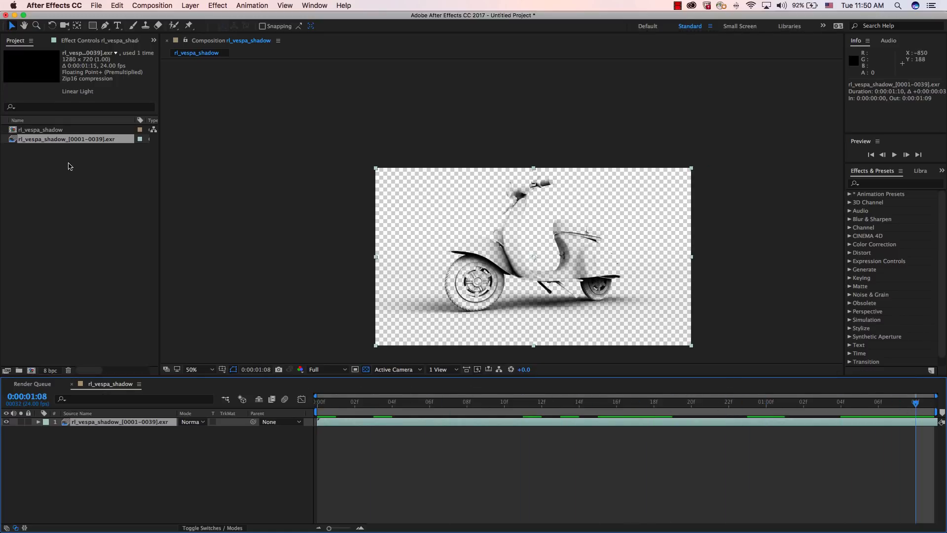
Step: Delete the rl_vespa_shadow composition and its EXR sequence from the project
left_click_drag(78, 171, 21, 147)
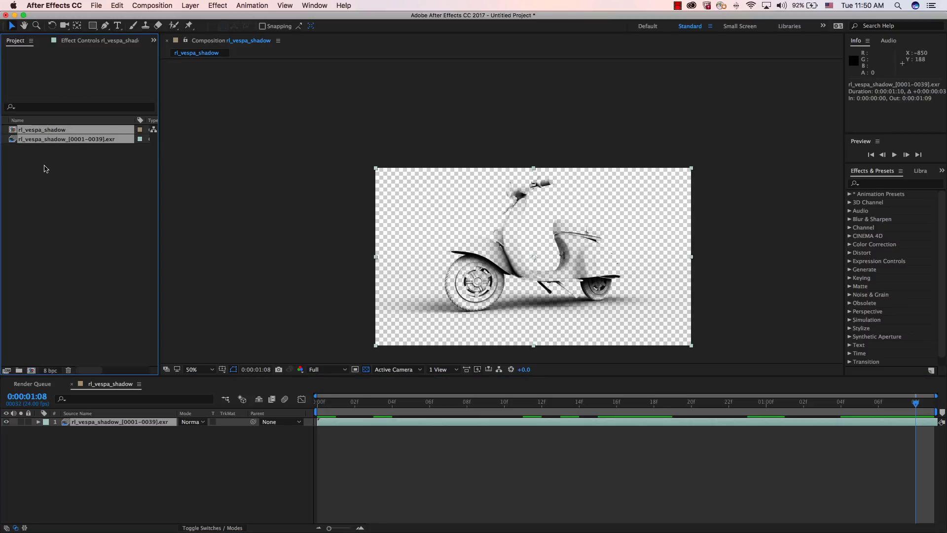
key("Delete")
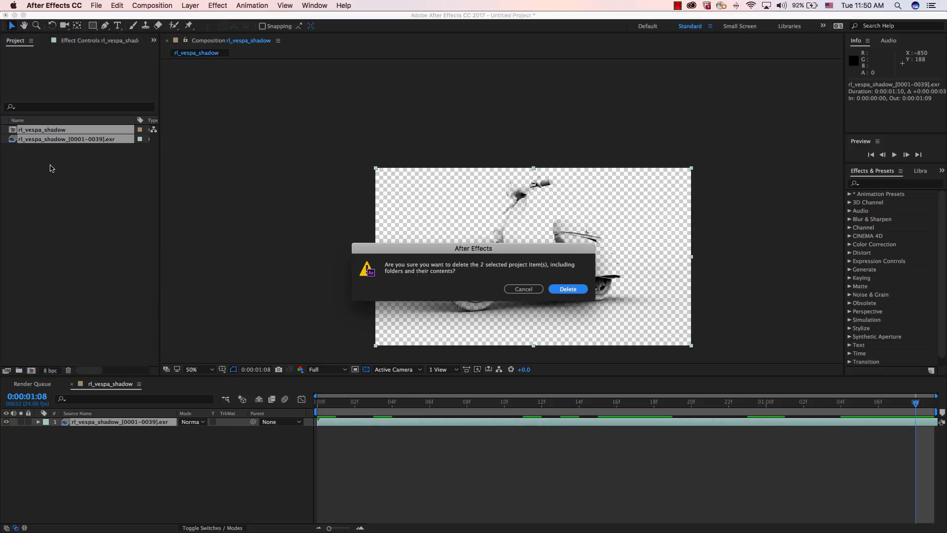
left_click(565, 290)
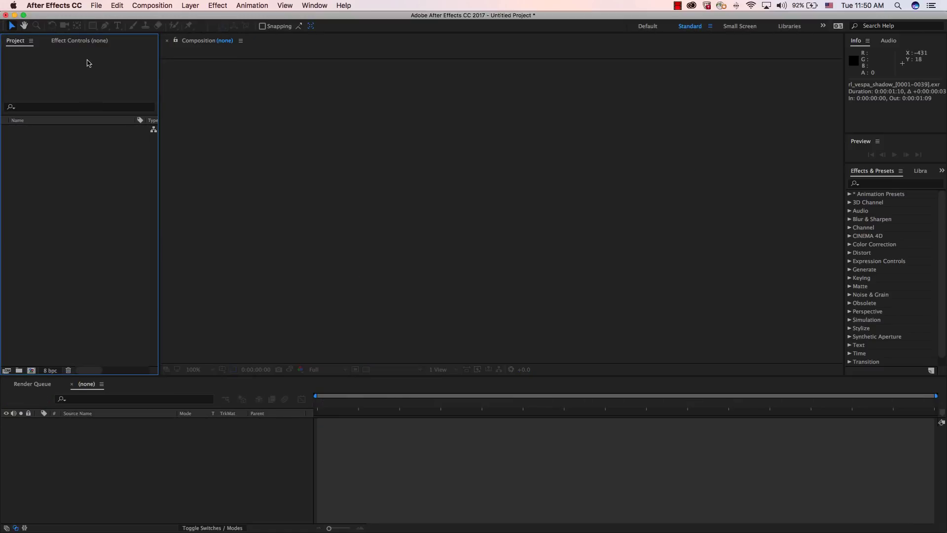
Step: Set the import preference for sequence footage to 24 frames per second
left_click(69, 5)
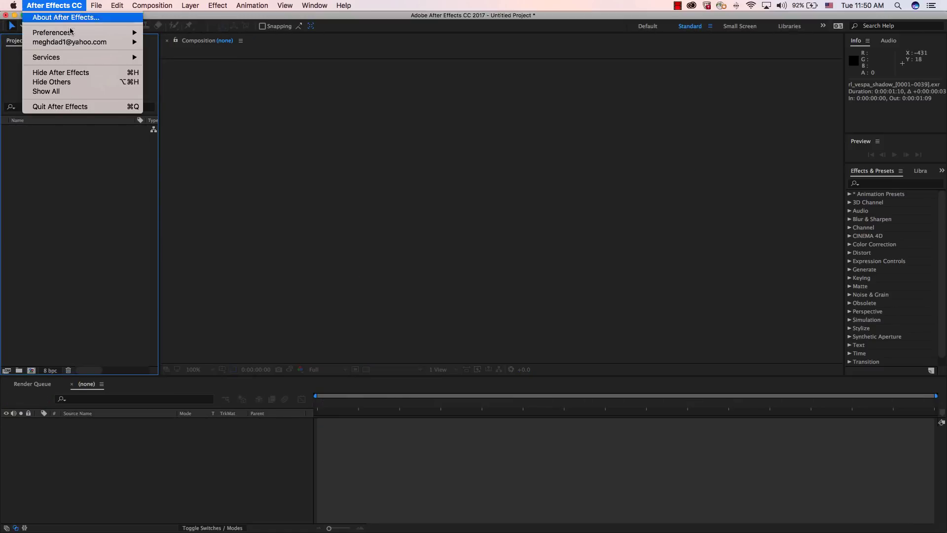
mouse_move(73, 33)
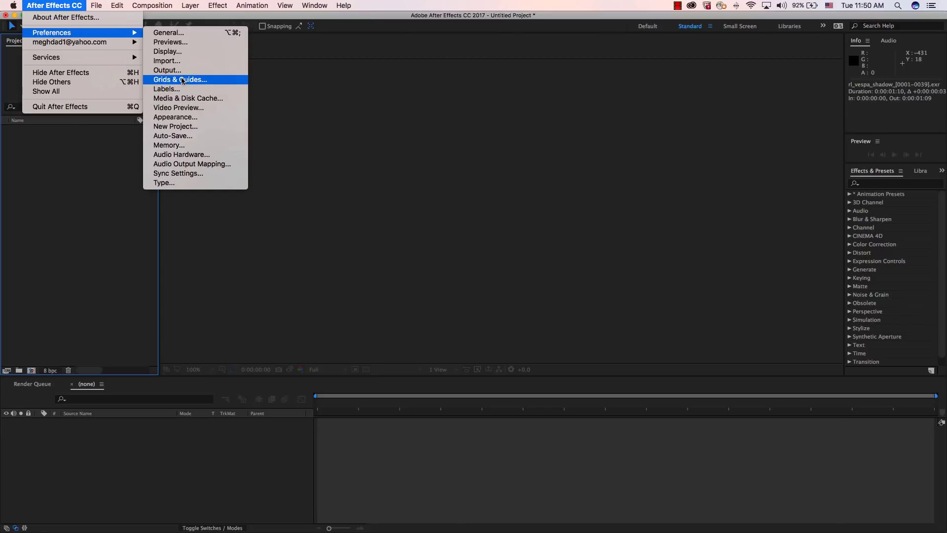
left_click(179, 61)
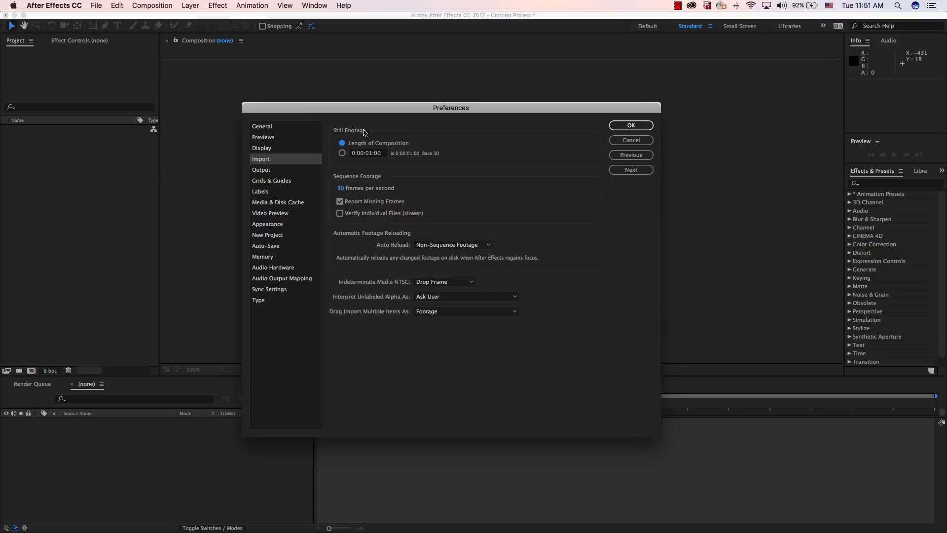
mouse_move(373, 110)
left_mouse_down()
mouse_move(400, 111)
mouse_move(384, 111)
left_mouse_up()
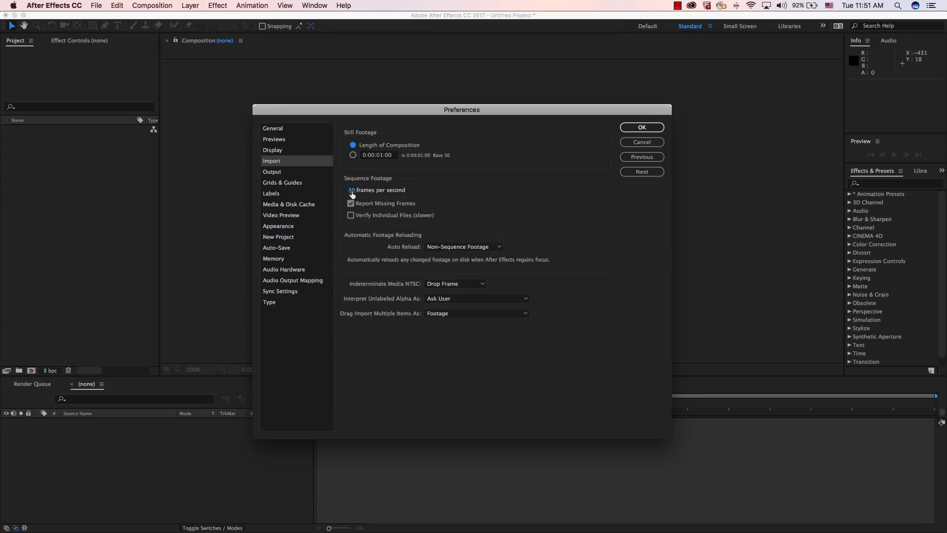
left_click(351, 192)
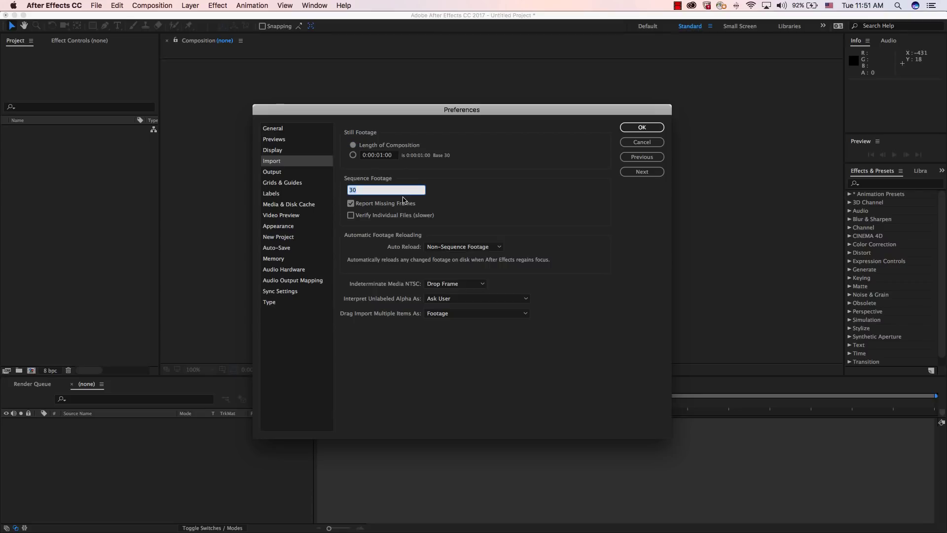
type("24")
key("Return")
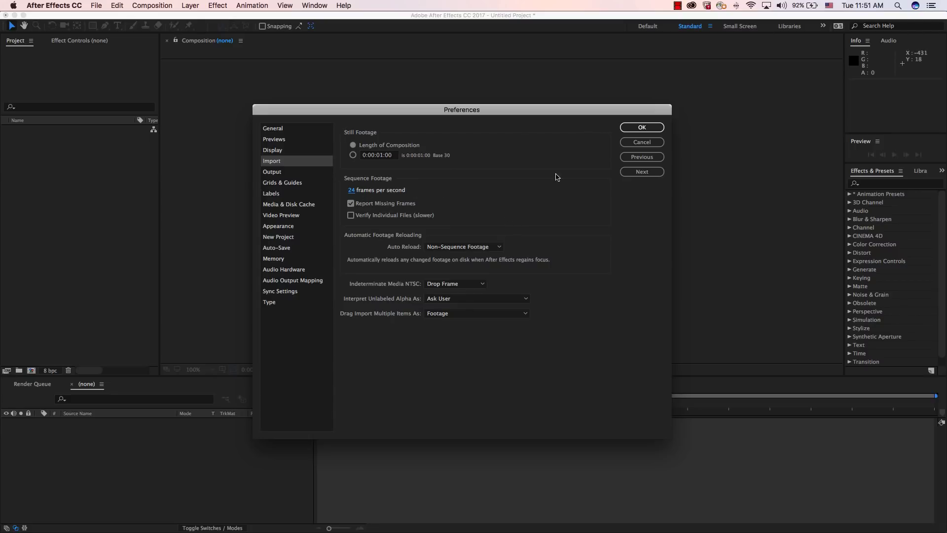
left_click(641, 127)
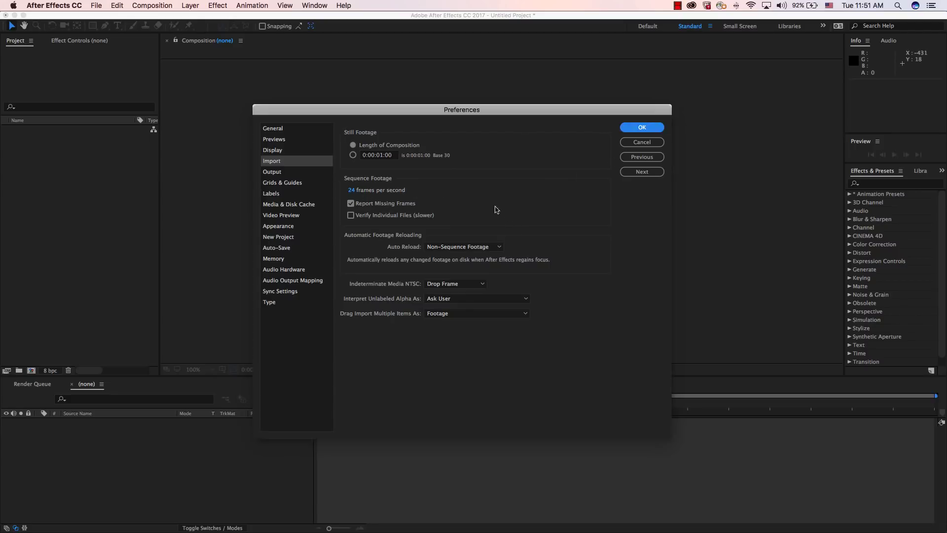
Step: Import the EXR sequence from the rl_vespa_shadow folder again and check its assumed frame rate in the footage interpretation
double_click(59, 192)
double_click(429, 109)
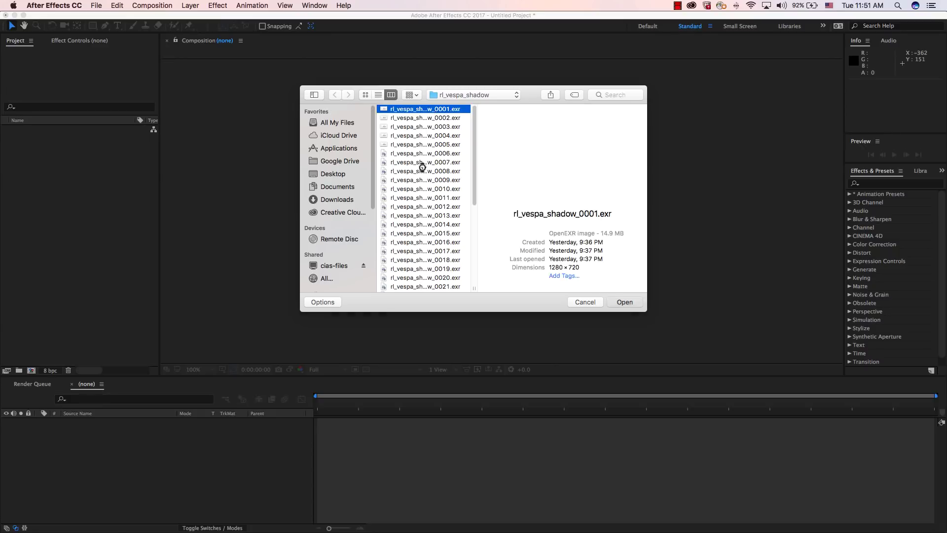
right_click(45, 136)
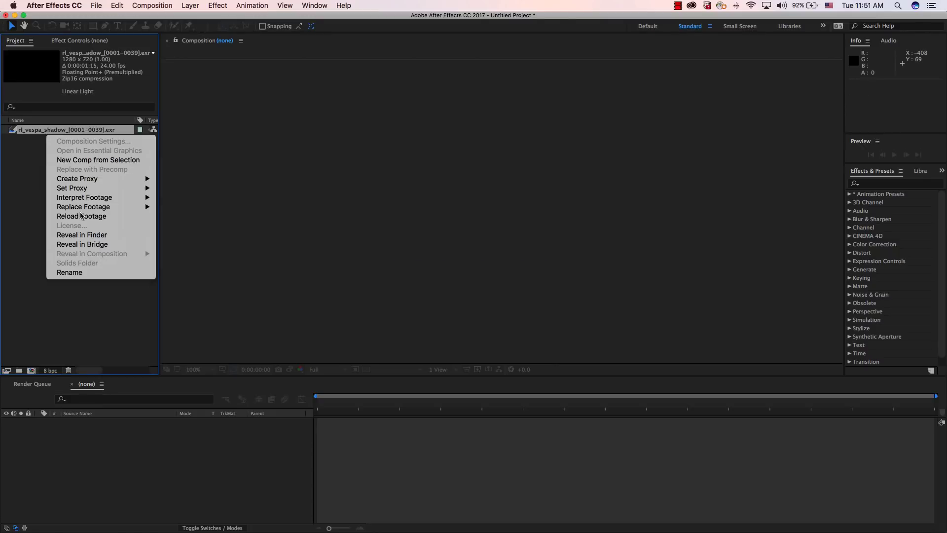
mouse_move(92, 209)
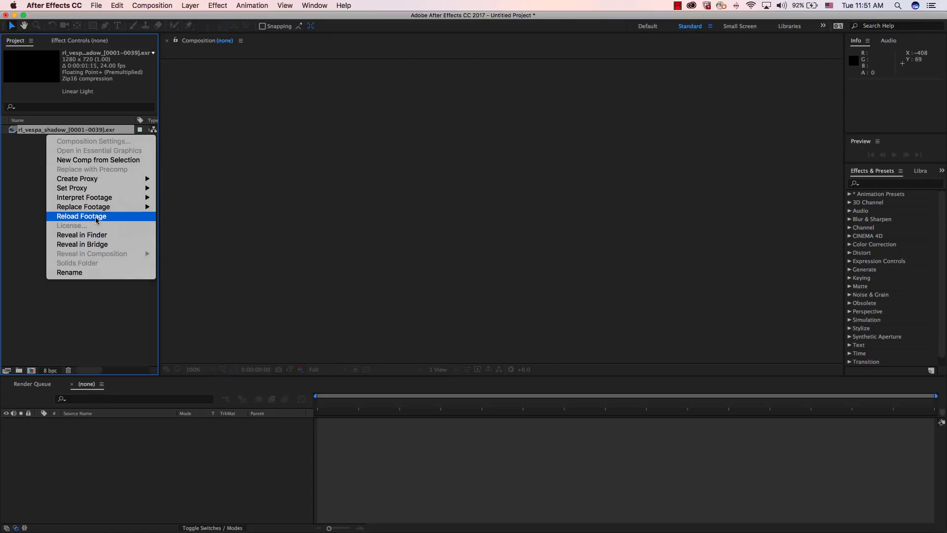
mouse_move(133, 197)
left_click(192, 197)
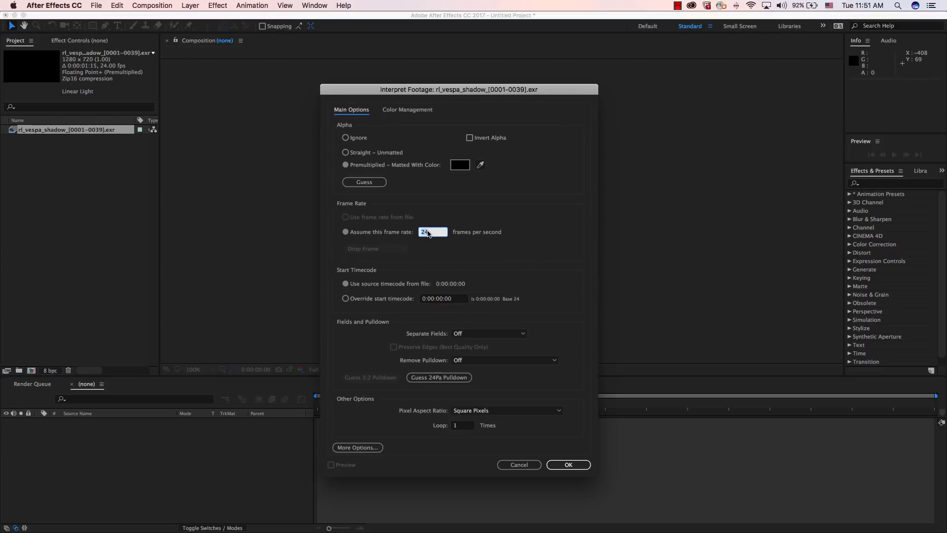
left_click(524, 464)
Step: Create a composition from the rl_vespa_shadow sequence, check its composition settings and preview the animation
left_click_drag(60, 131, 31, 370)
left_click_drag(375, 404, 443, 404)
key("super+k")
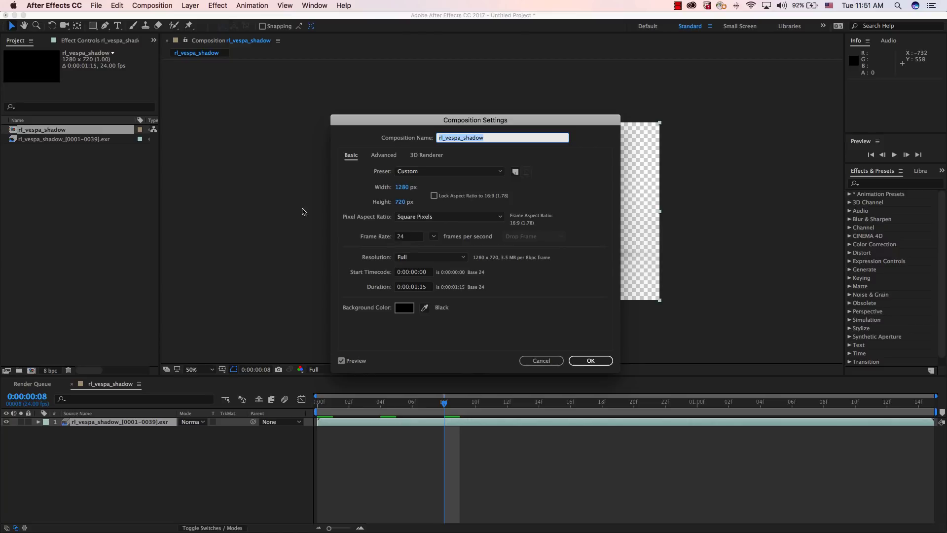
left_click(543, 360)
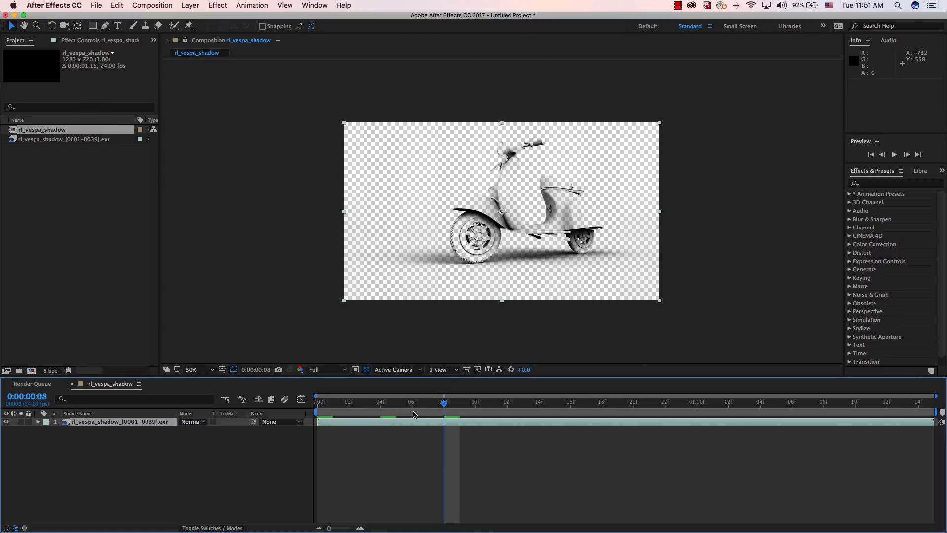
key("space")
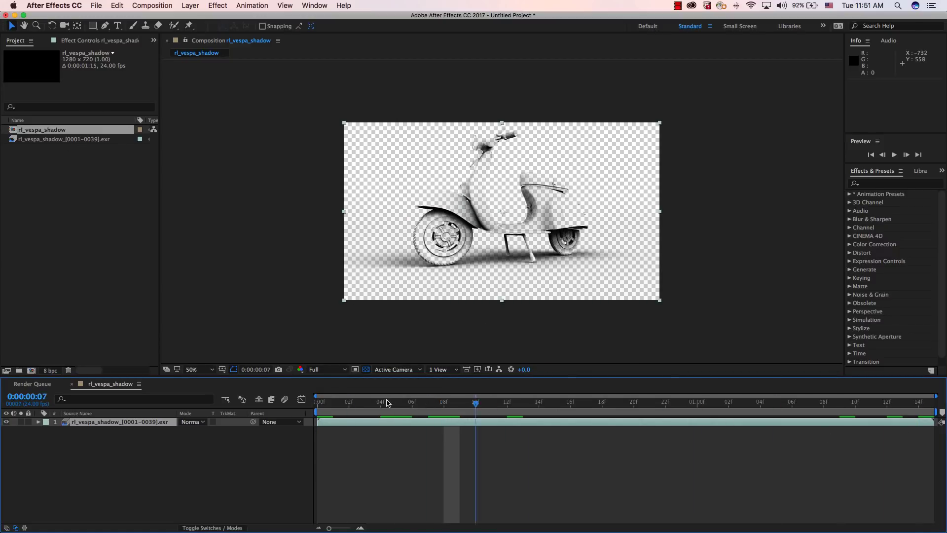
Step: Import rl_BG_beauty_0001.exr from the rl_BG_beauty folder of the RenderSetup_09 renders
double_click(106, 200)
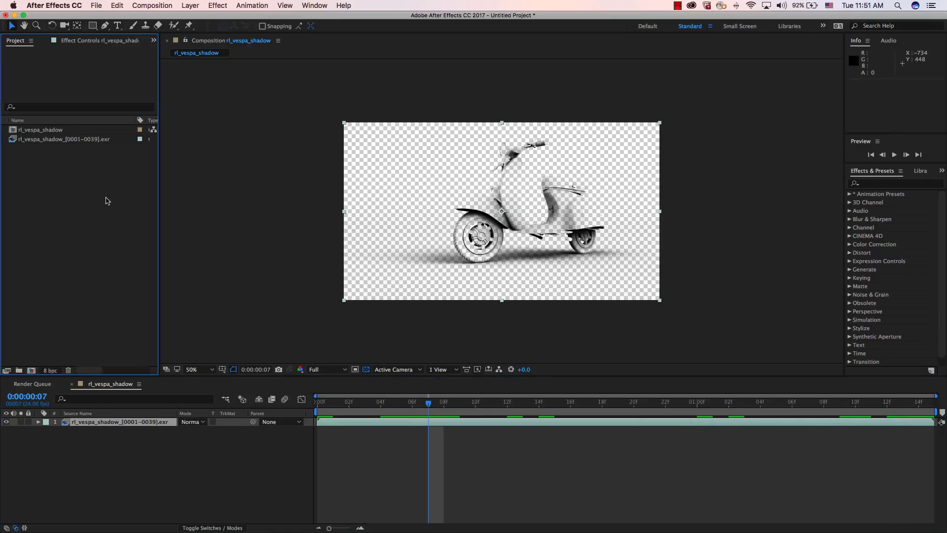
left_click(473, 95)
left_click(489, 113)
left_click(540, 162)
left_click(596, 109)
left_click(589, 109)
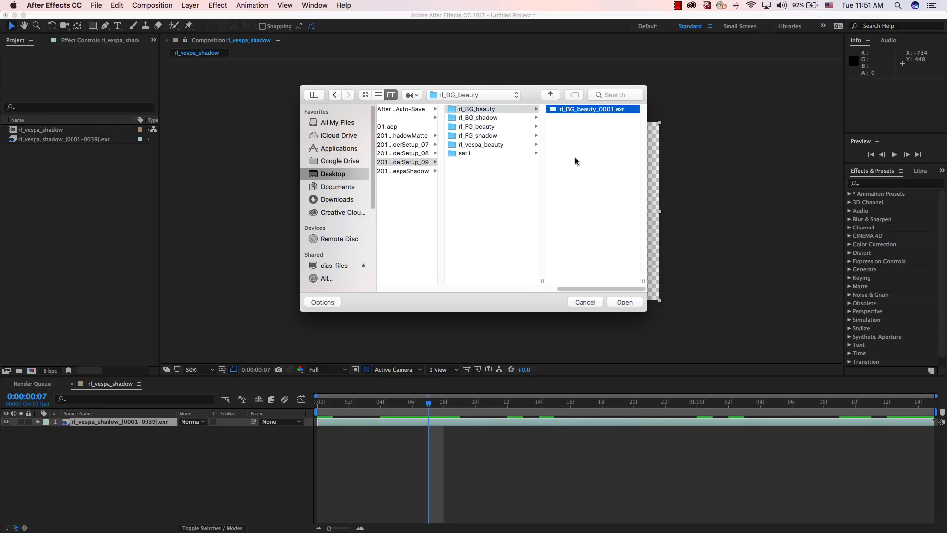
left_click(624, 302)
Step: Import the rl_BG_shadow folder from the RenderSetup_09 renders
double_click(50, 194)
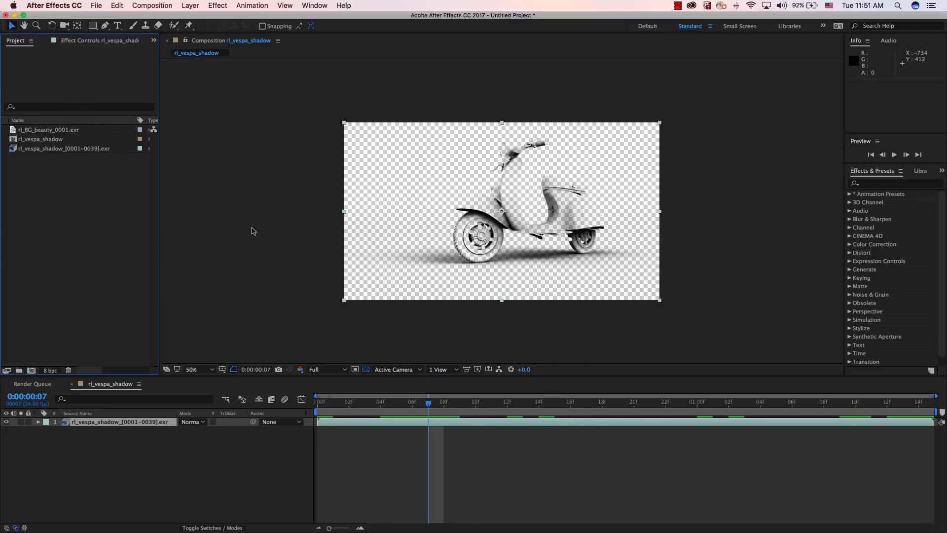
left_click(482, 94)
left_click(493, 74)
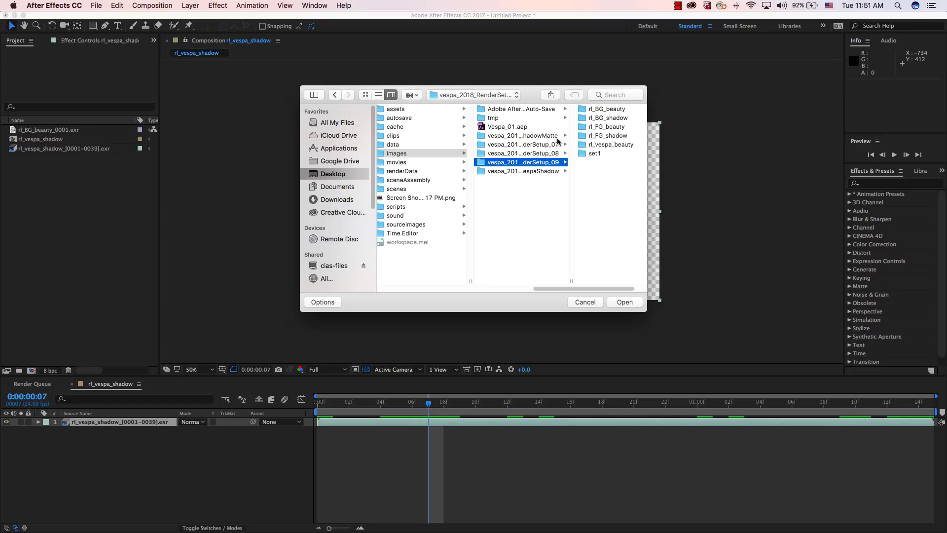
left_click(597, 118)
left_click(623, 301)
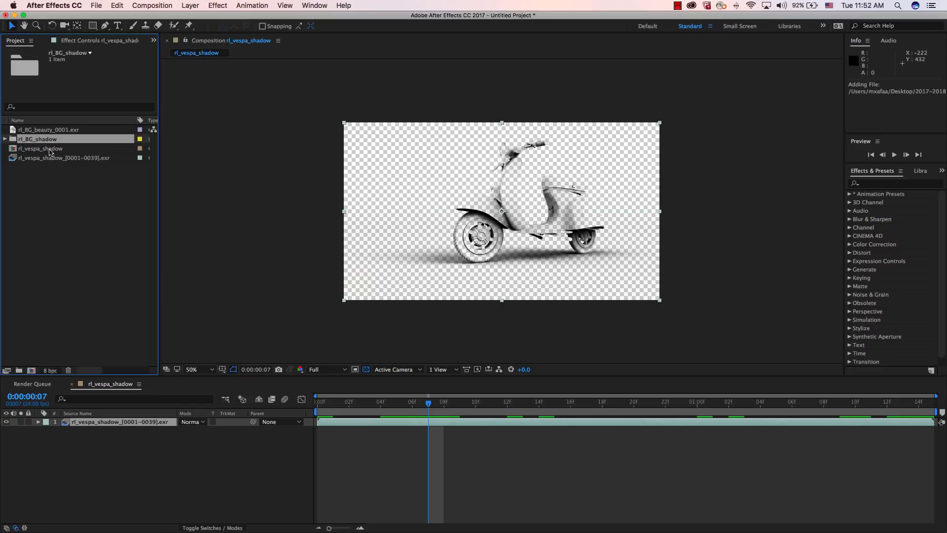
Step: Import rl_FG_beauty_0001.exr from the rl_FG_beauty folder of the RenderSetup_09 renders
double_click(59, 223)
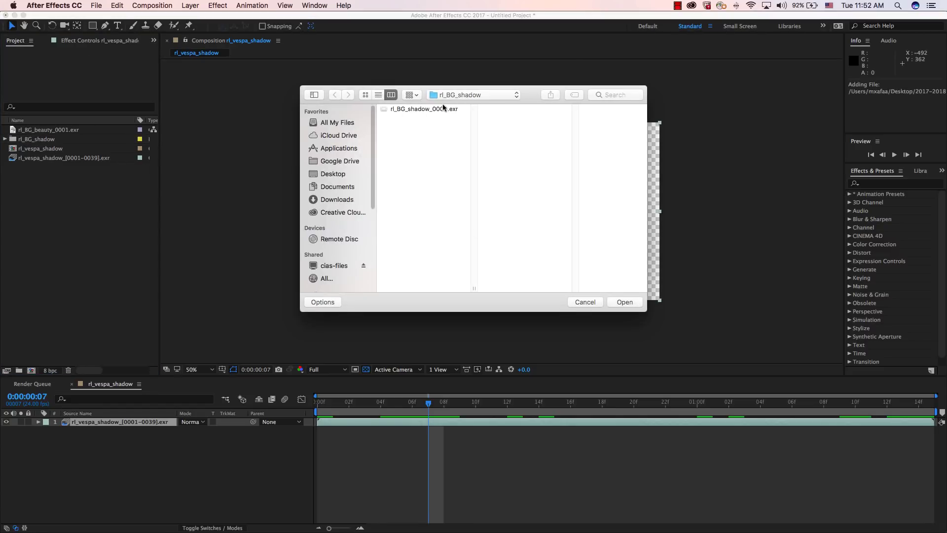
left_click(467, 97)
left_click(465, 107)
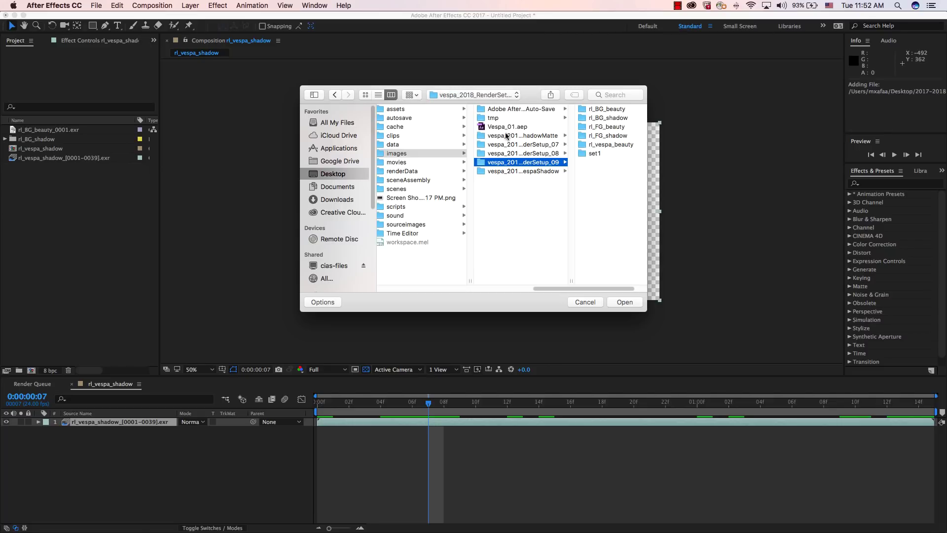
left_click(606, 127)
left_click(581, 110)
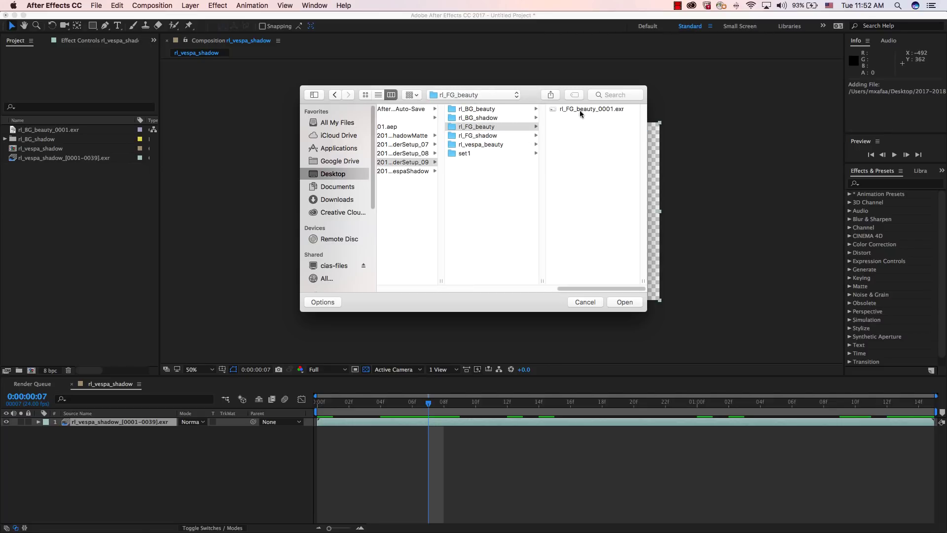
left_click(624, 302)
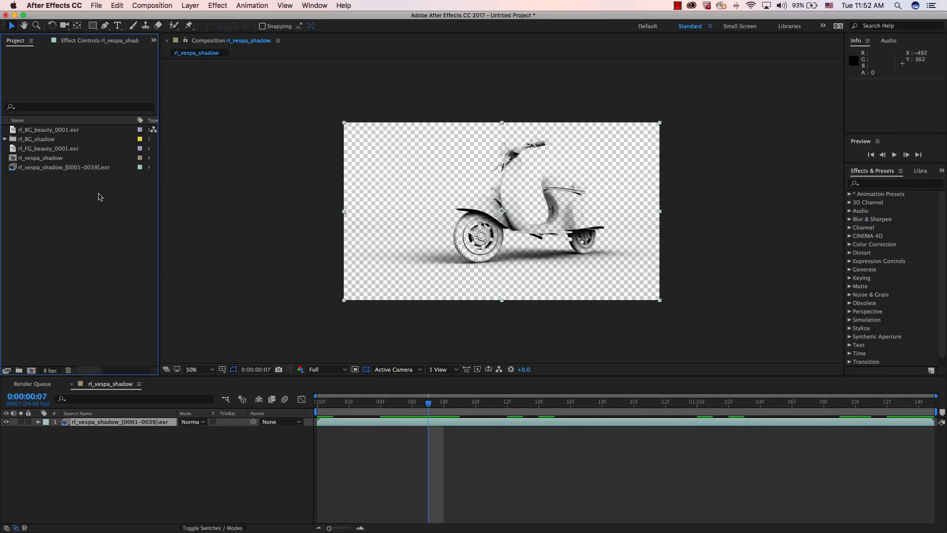
double_click(104, 195)
left_click(476, 98)
left_click(596, 131)
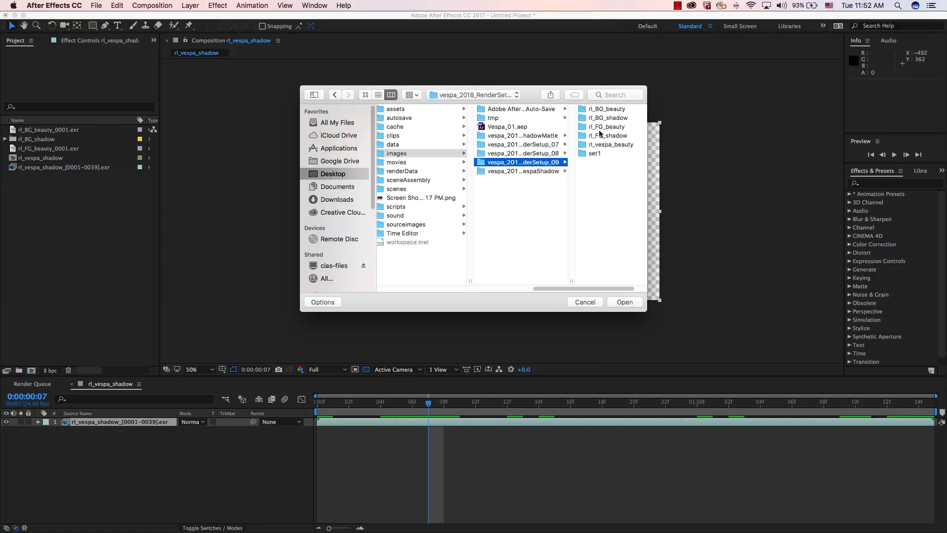
left_click(602, 135)
key("Return")
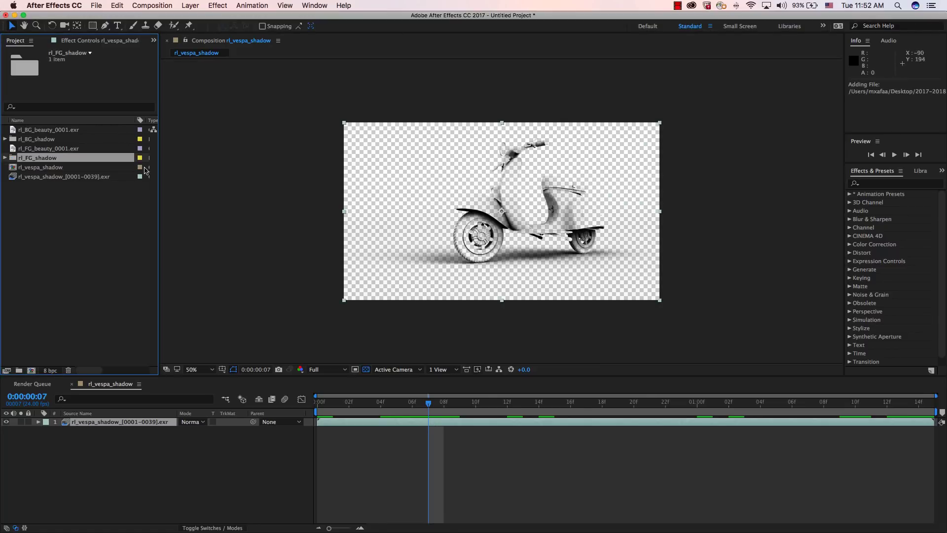
left_click(83, 211)
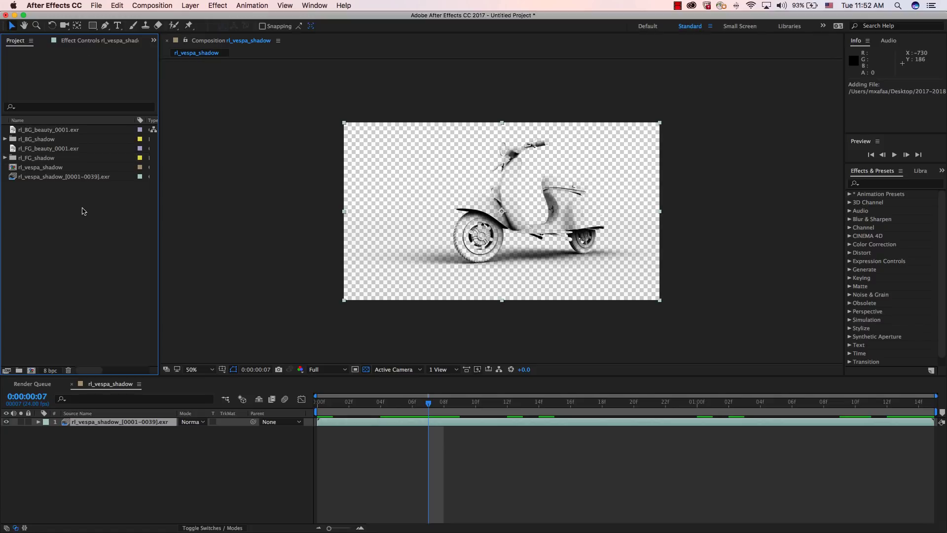
left_click(40, 158)
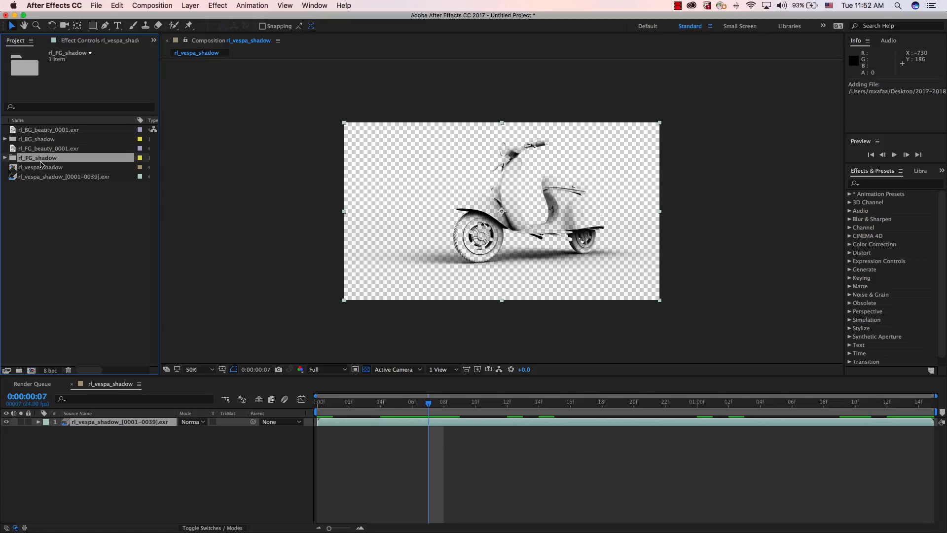
key("Delete")
left_click(566, 290)
Step: Import the single file rl_FG_shadow_0001.exr from the rl_FG_shadow folder
double_click(67, 222)
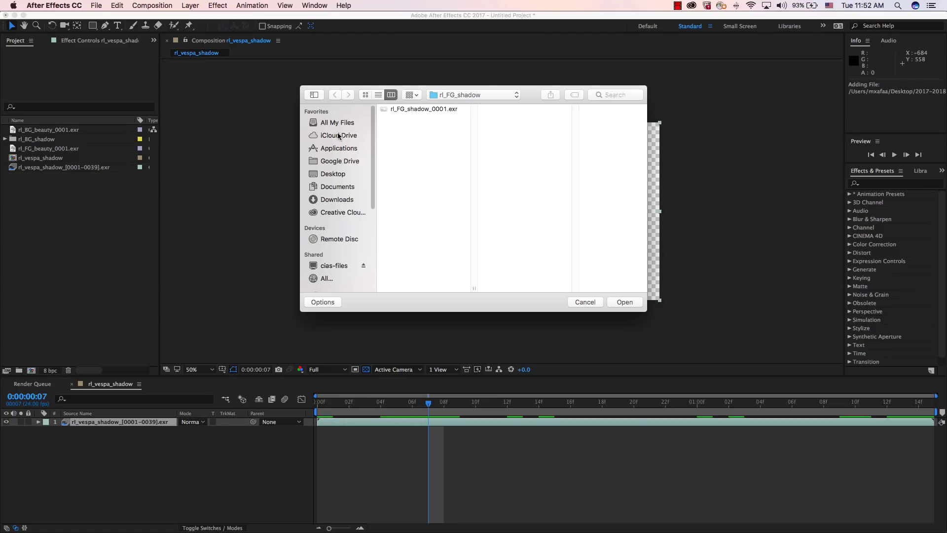
left_click(428, 109)
left_click(624, 302)
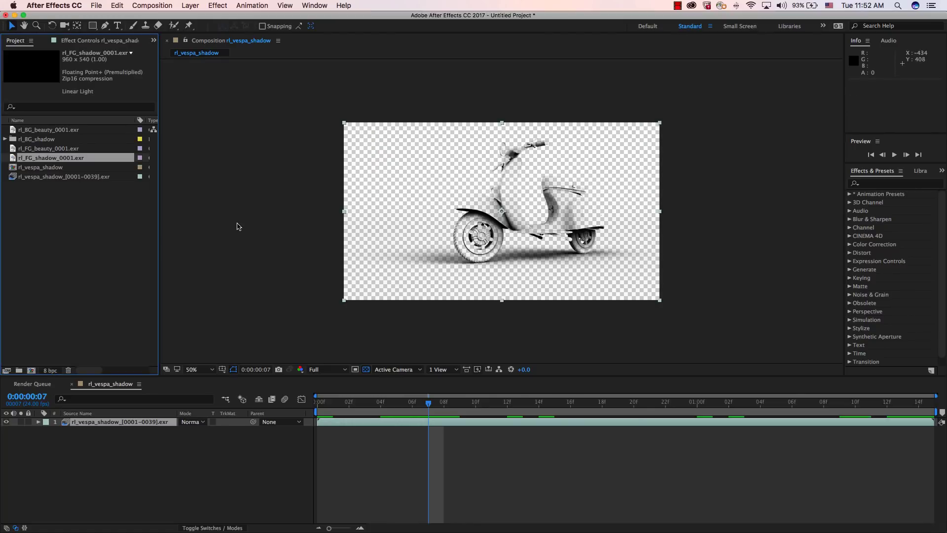
double_click(46, 218)
left_click(486, 97)
left_click(483, 106)
left_click(594, 154)
key("Return")
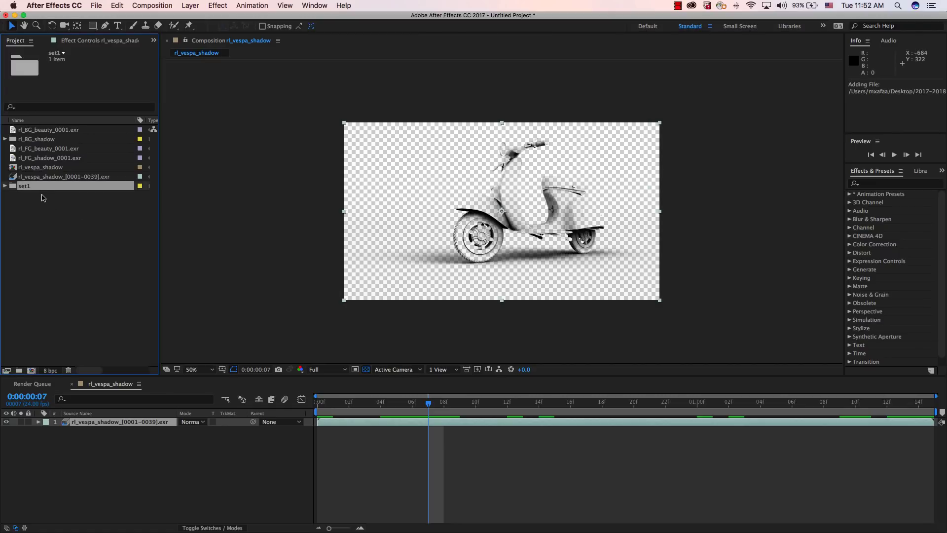
key("Delete")
left_click(576, 289)
Step: Import set1_0001.exr from the set1 folder and the EXR sequence from the rl_vespa_beauty folder of the RenderSetup_09 renders
double_click(58, 217)
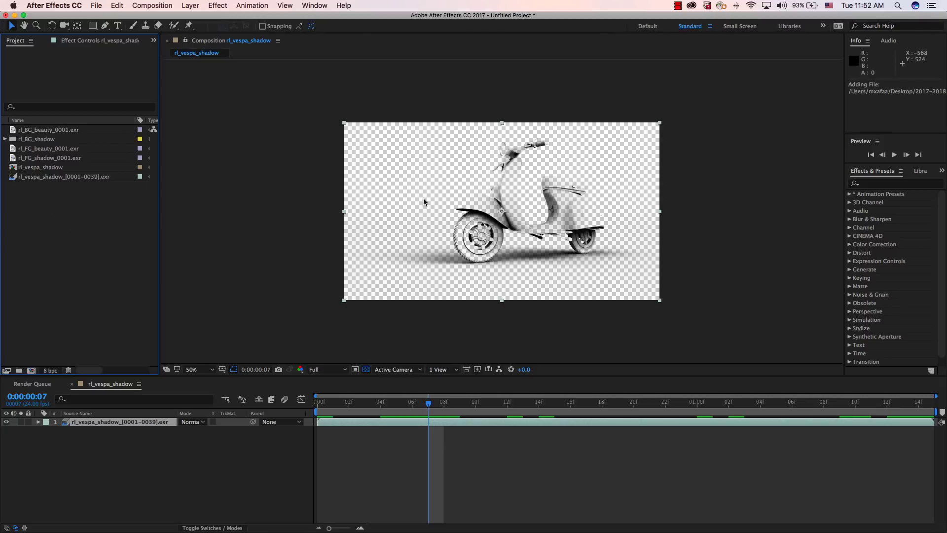
double_click(401, 108)
double_click(39, 236)
left_click(498, 99)
left_click(498, 106)
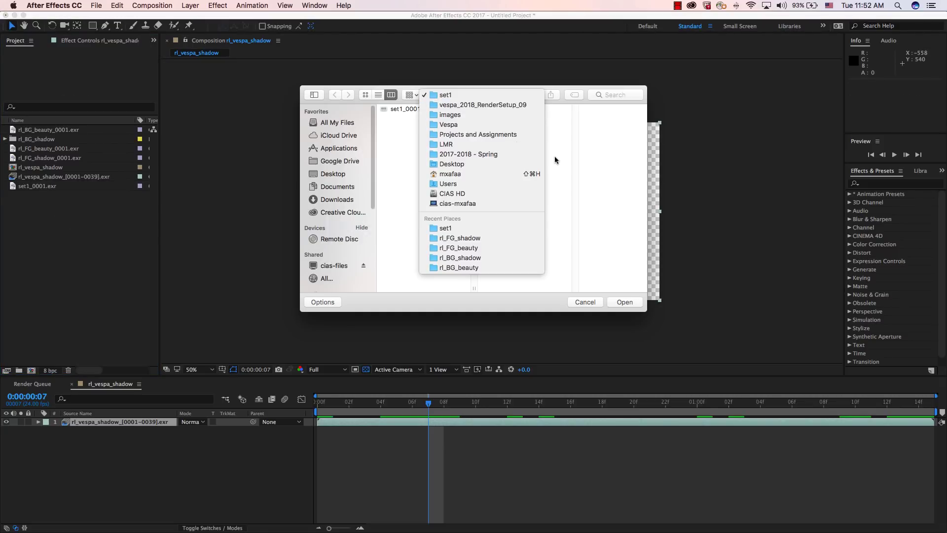
left_click(601, 145)
left_click(594, 110)
left_click(625, 302)
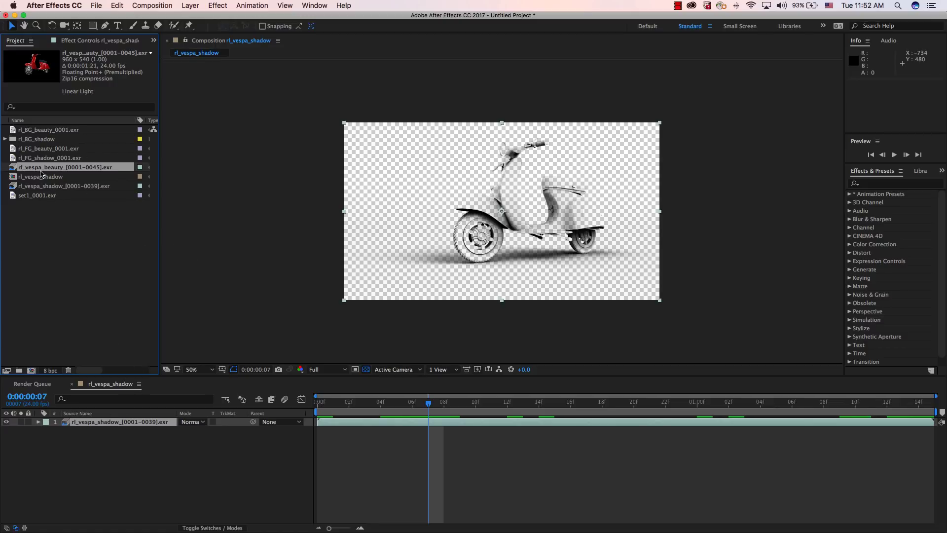
Step: Add the rl_vespa_beauty sequence beneath the shadow layer in the rl_vespa_shadow composition and scale the shadow layer to 75%
left_click_drag(43, 168, 109, 447)
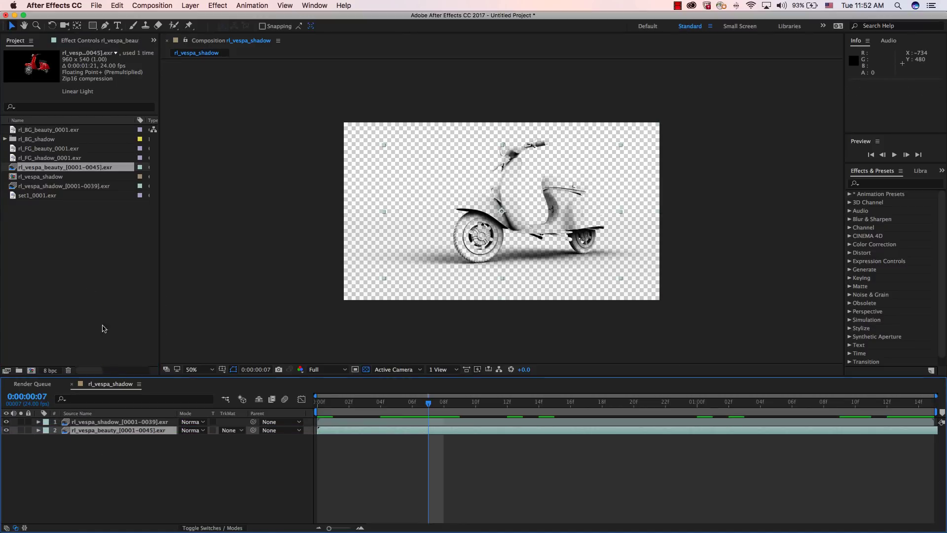
left_click(119, 423)
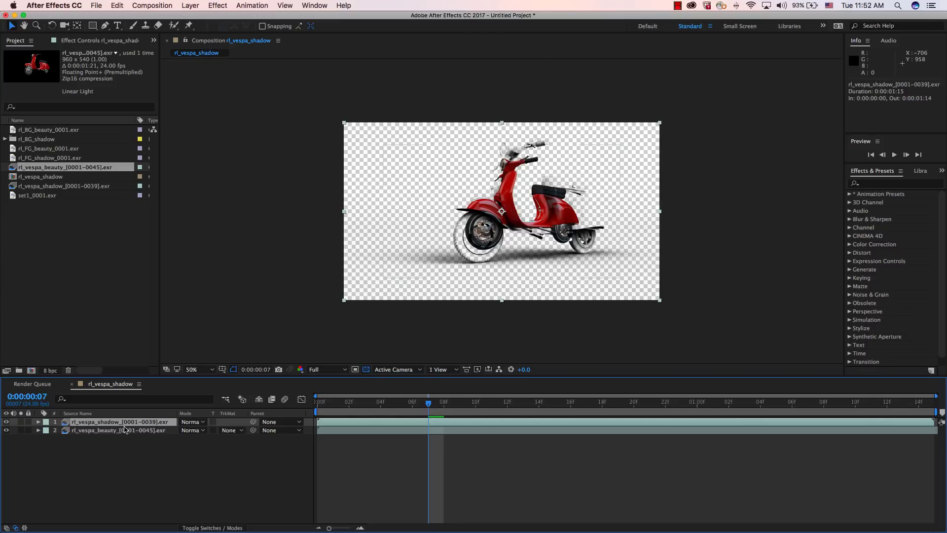
key("s")
left_click(197, 430)
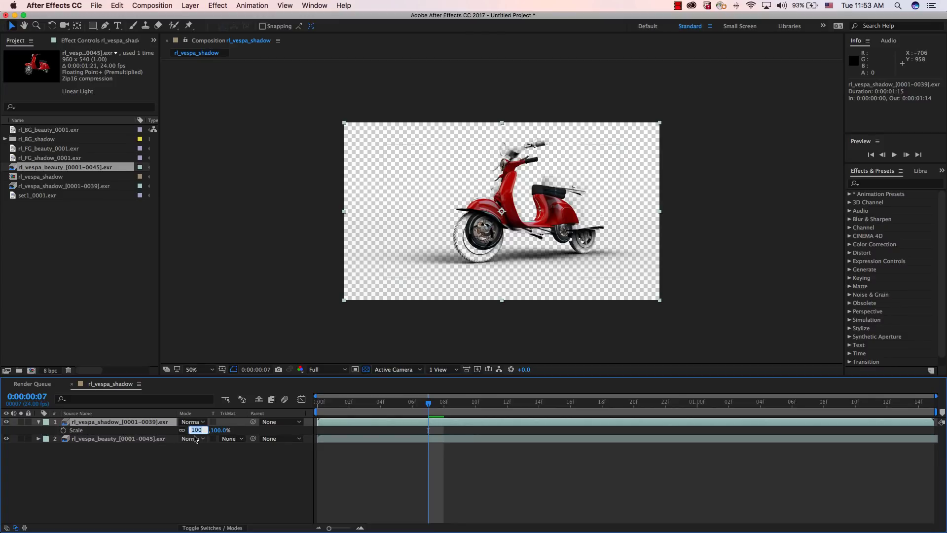
type("75")
key("Return")
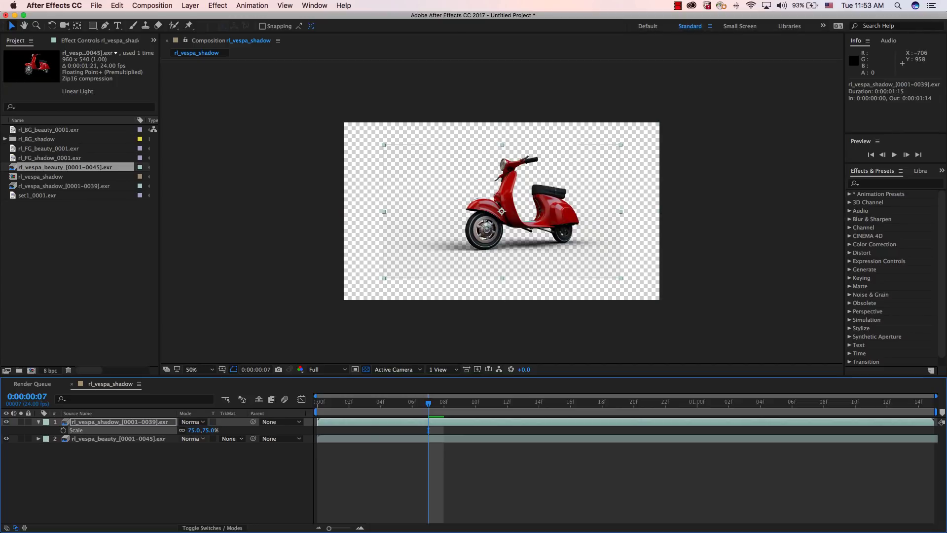
key("period")
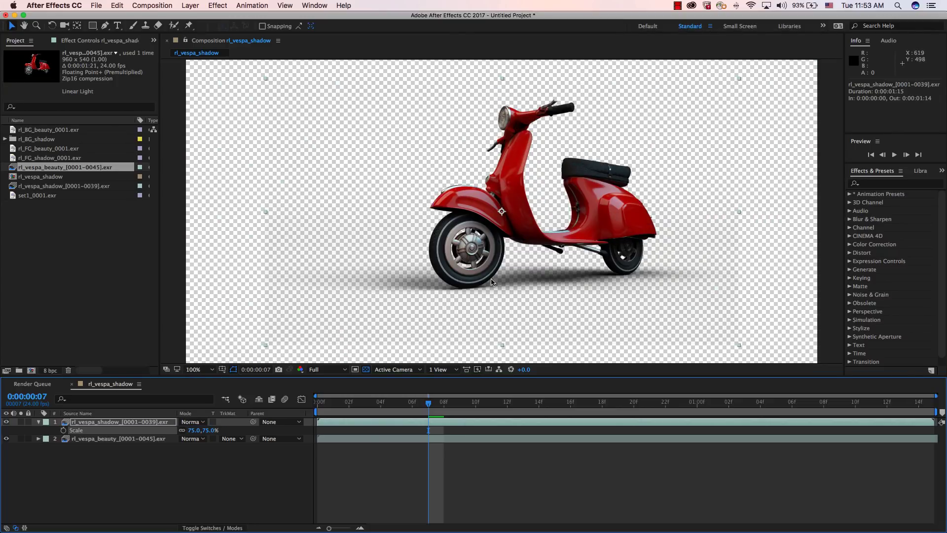
key("comma")
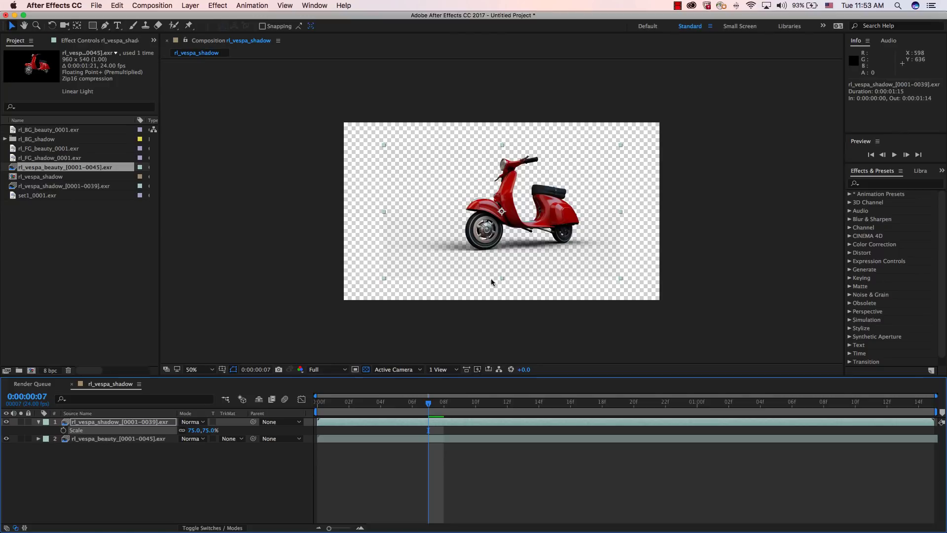
left_click(53, 213)
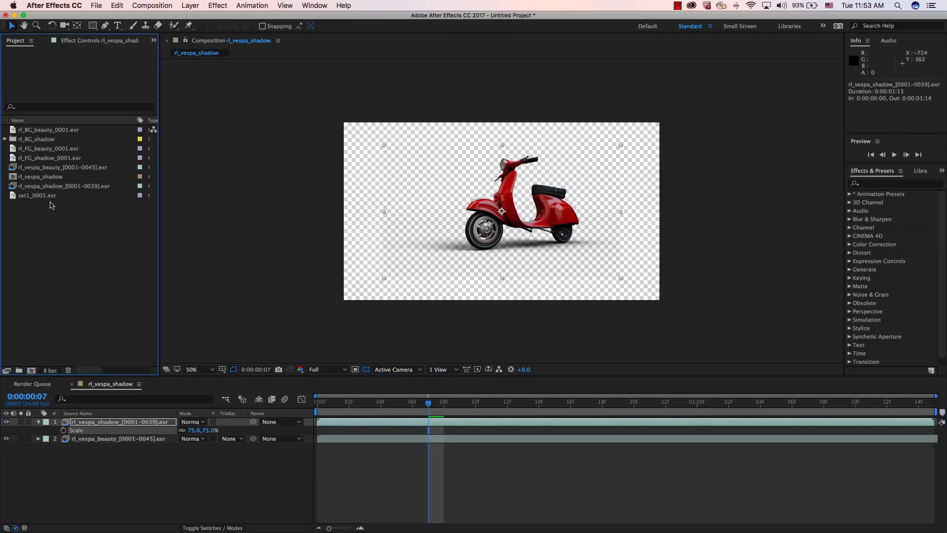
left_click(49, 188)
left_click(47, 167, "super")
left_click(45, 177, "super")
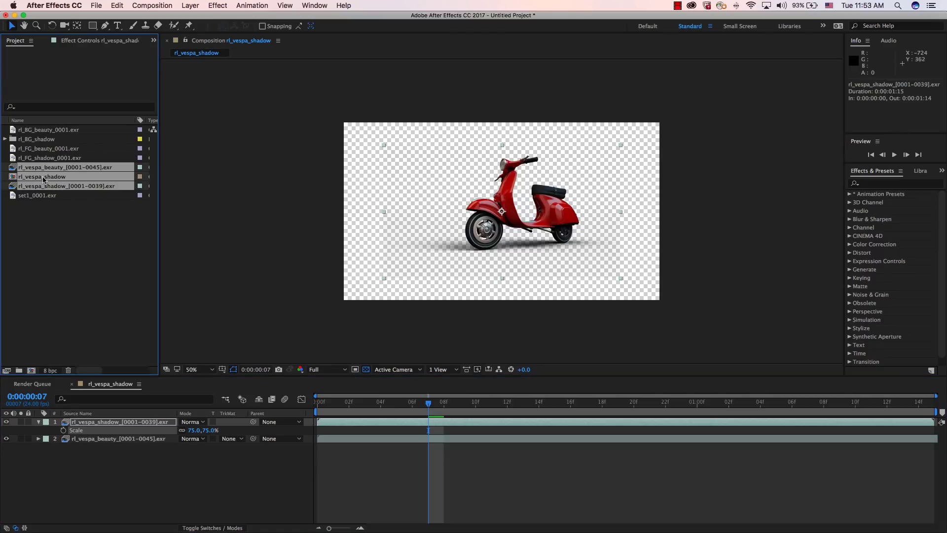
key("Delete")
left_click(577, 289)
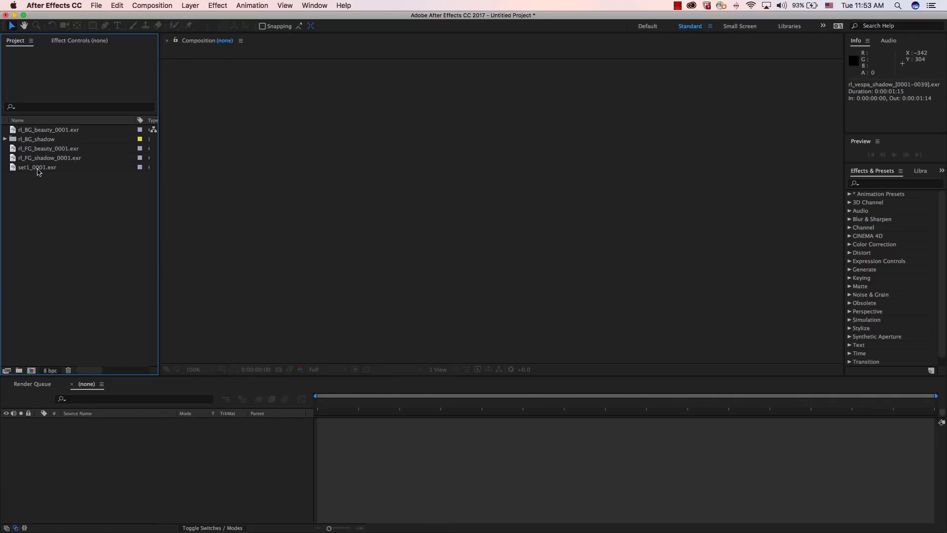
key("super+z")
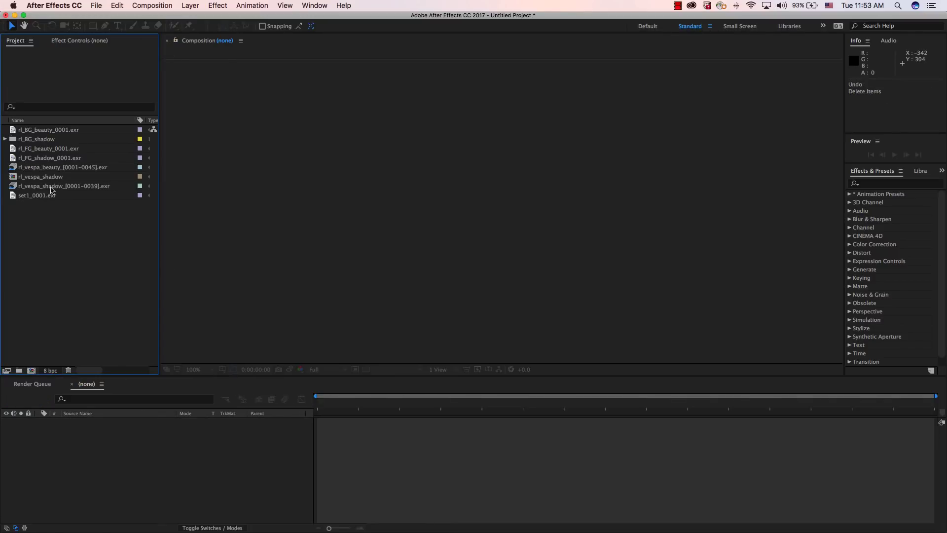
Step: Delete the rl_vespa_shadow composition from the project and create a new composition from the rl_vespa_beauty sequence
left_click(49, 178)
left_click(552, 289)
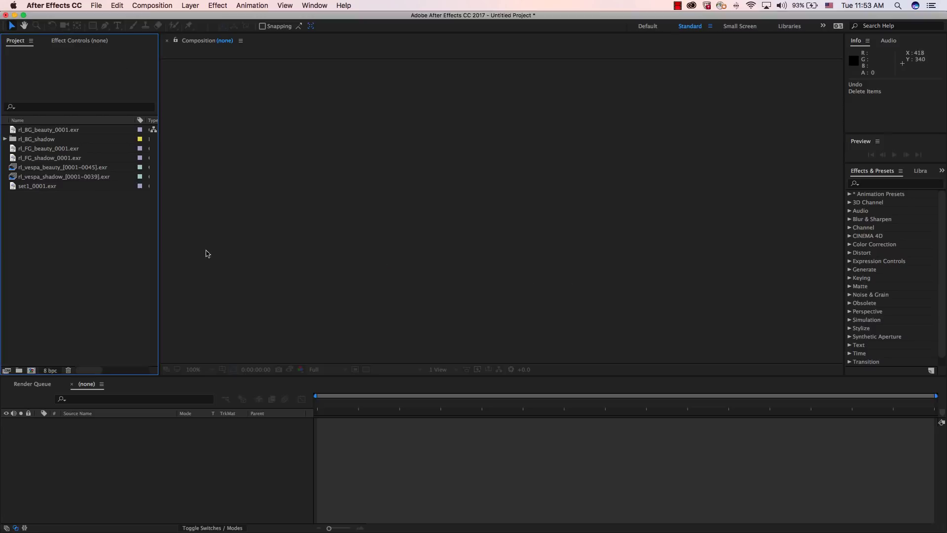
left_click(74, 167)
left_click(57, 177)
left_click_drag(51, 170, 7, 370)
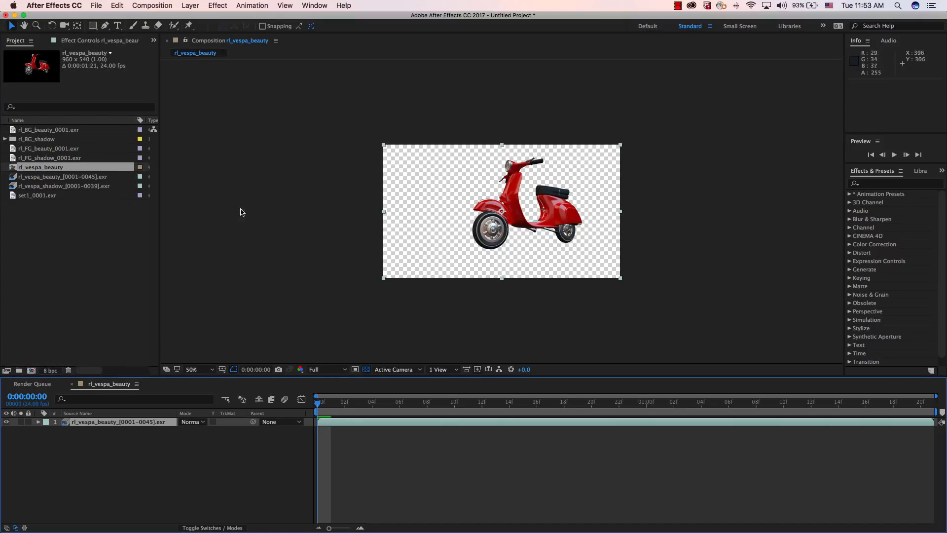
Step: Add the rl_vespa_shadow sequence above the beauty layer in the rl_vespa_beauty composition and scale it to 75%
left_click(71, 186)
key("super+slash")
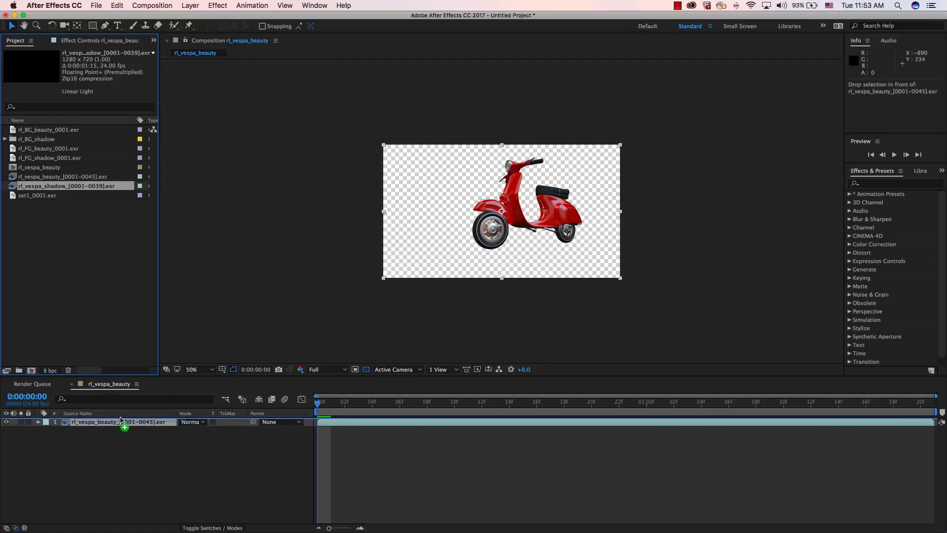
key("s")
left_click(196, 430)
type("75")
key("Return")
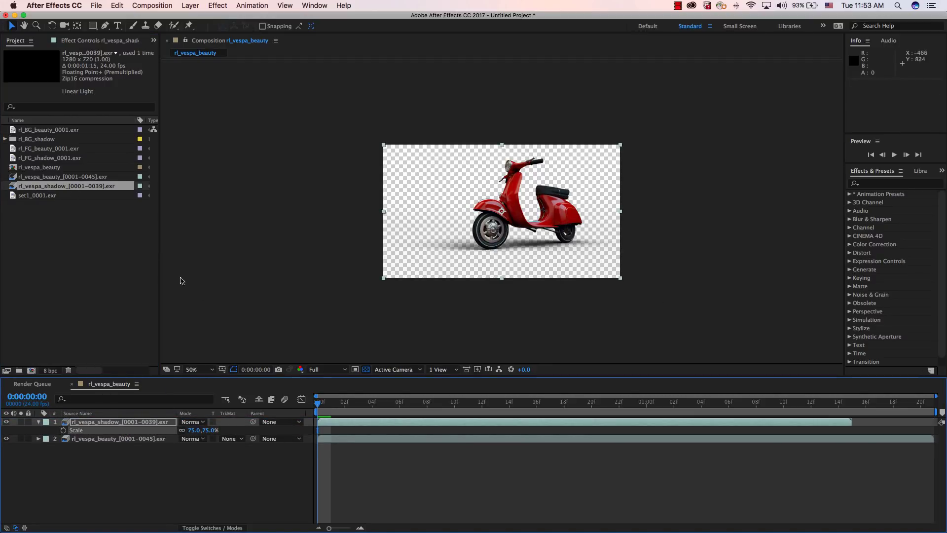
Step: Add rl_FG_shadow_0001.exr and rl_FG_beauty_0001.exr as the topmost layers of the composition, with the shadow above the beauty
left_click(74, 240)
left_click(47, 156)
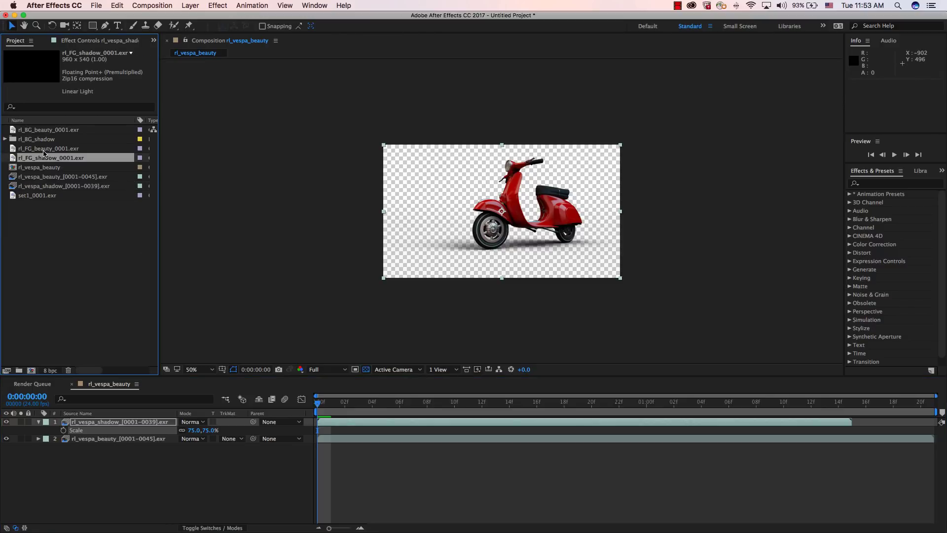
left_click(48, 148, "shift")
left_click_drag(52, 150, 117, 421)
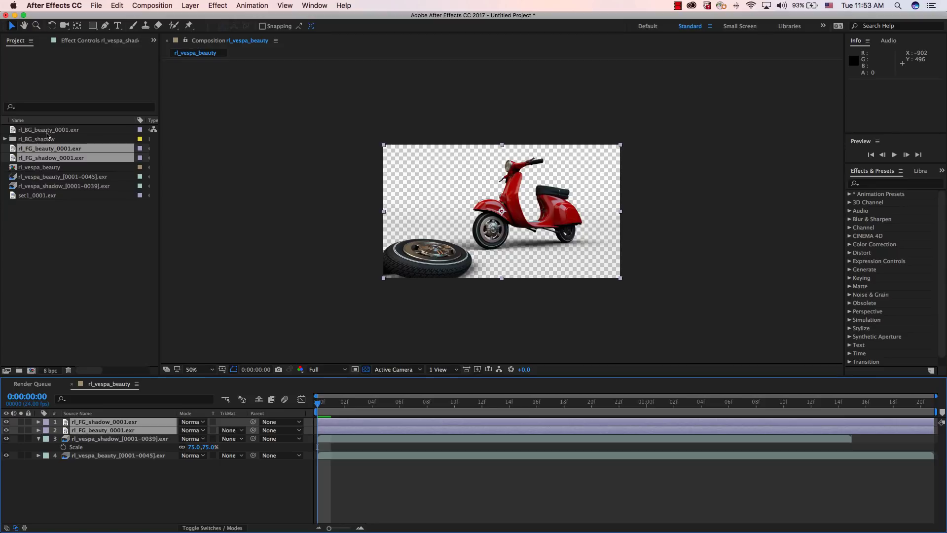
Step: Add rl_BG_beauty_0001.exr and rl_BG_shadow_0001.exr as the lowest layers of the composition, beneath the vespa beauty layer
left_click(47, 131)
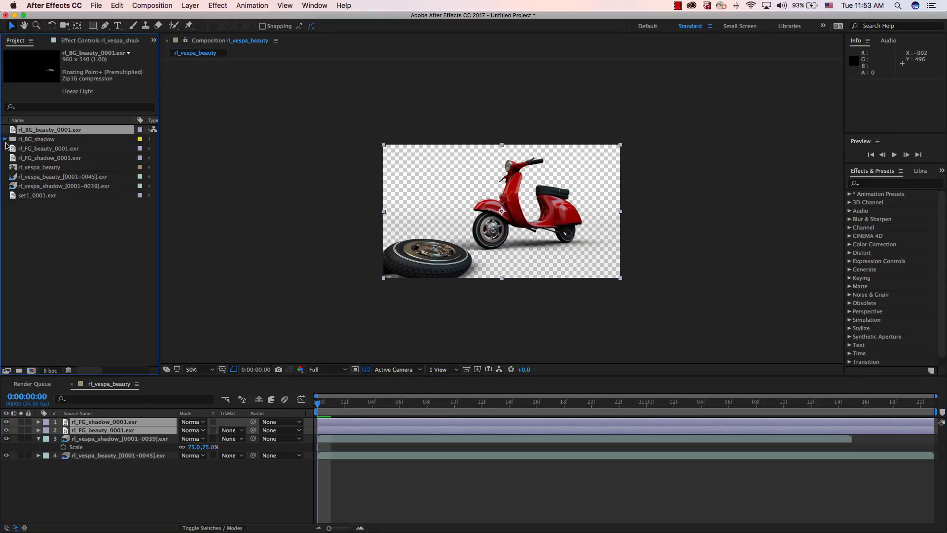
left_click(5, 139)
left_click(44, 149, "super")
left_click_drag(44, 149, 93, 469)
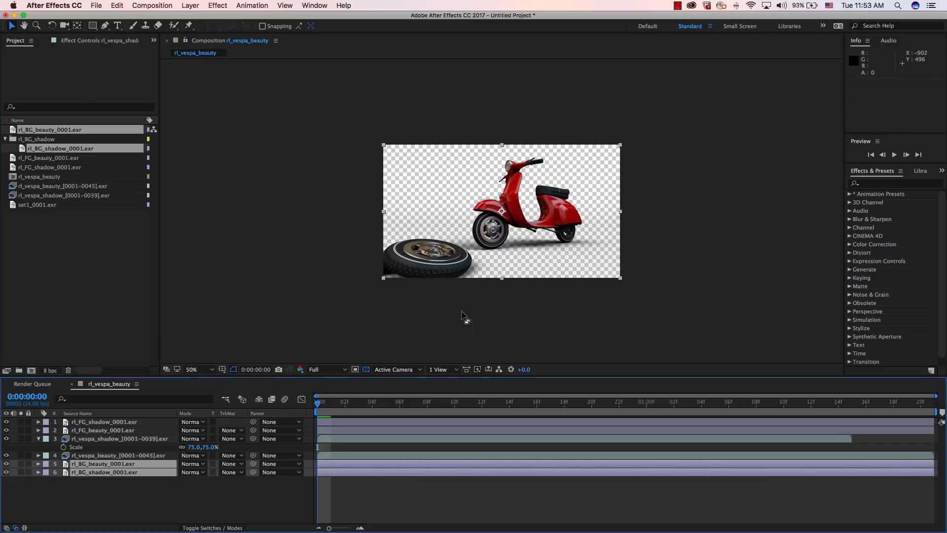
Step: Add set1_0001.exr as the lowest layer of the composition and move rl_BG_shadow_0001.exr above rl_BG_beauty_0001.exr
left_click(37, 205)
left_click_drag(39, 205, 99, 493)
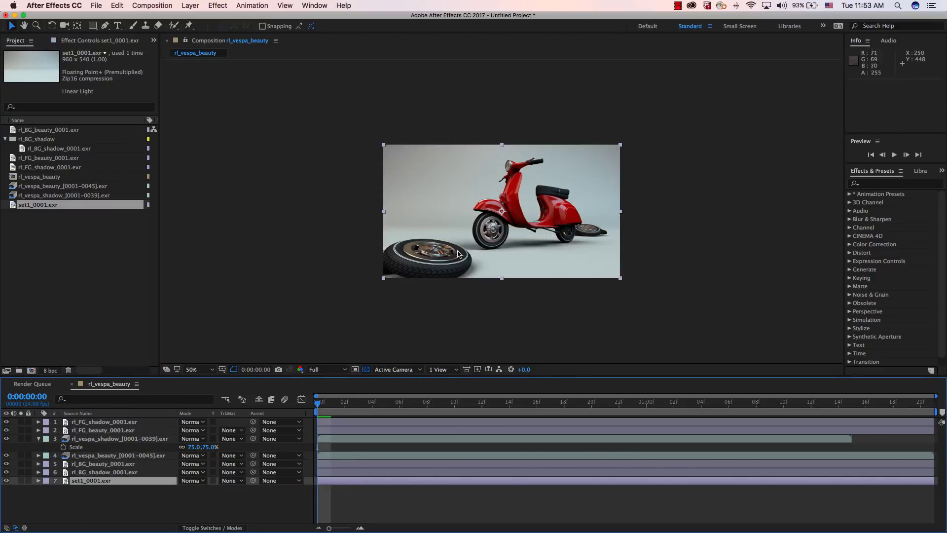
key("slash")
key("comma")
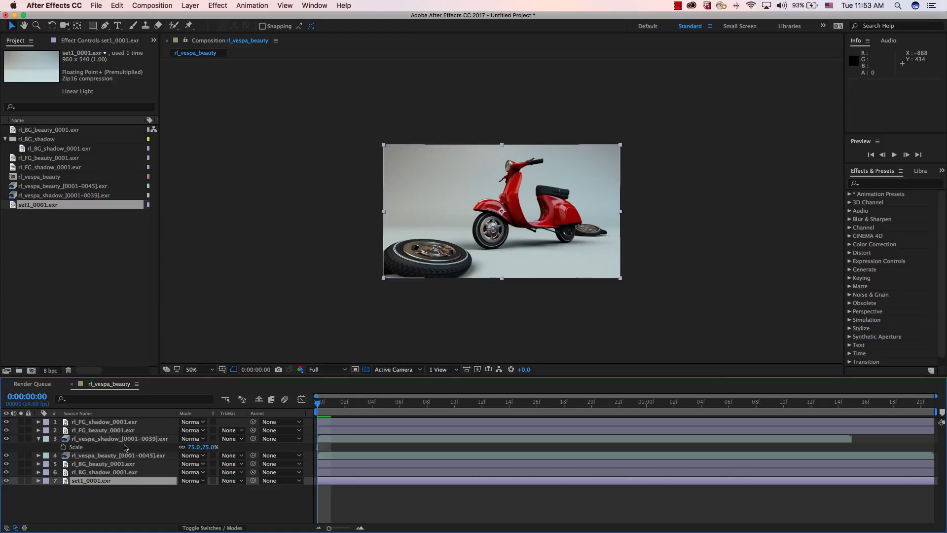
left_click(112, 430)
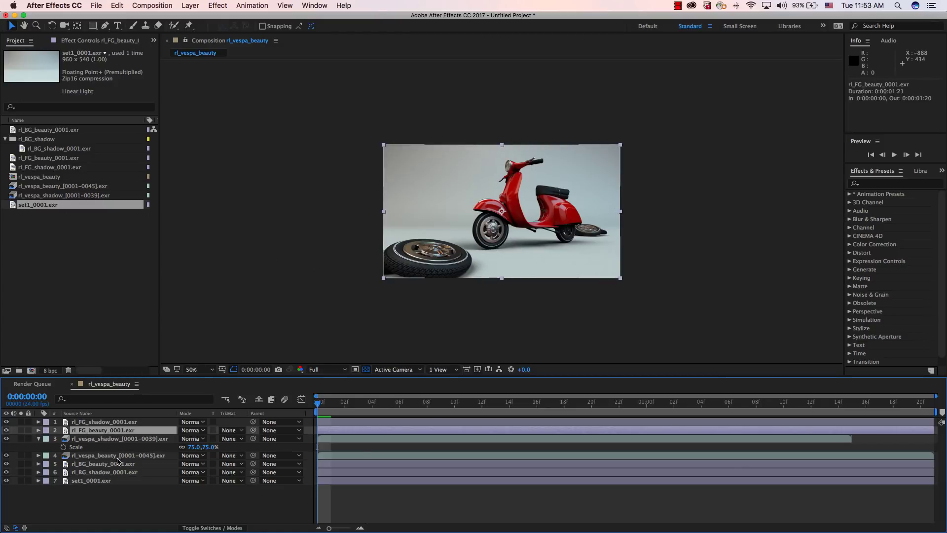
left_click_drag(107, 475, 104, 465)
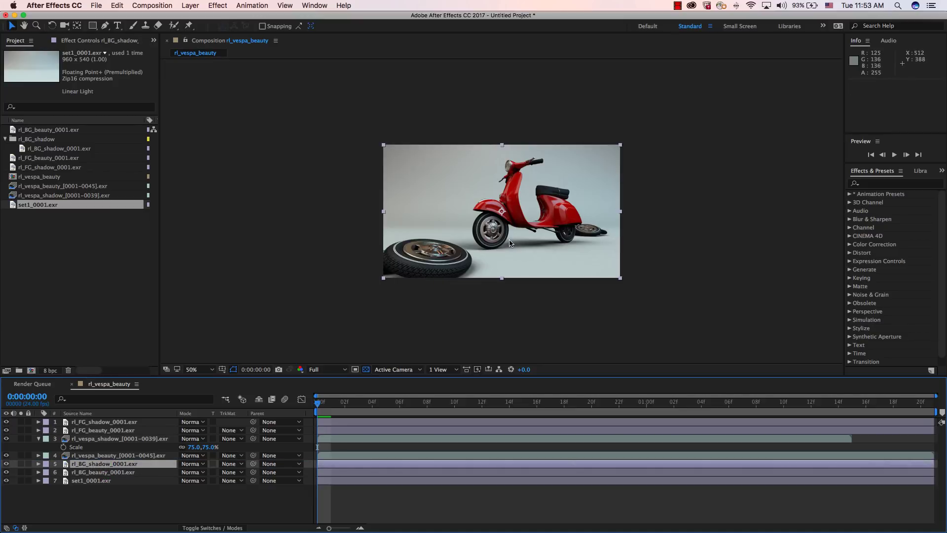
key("period")
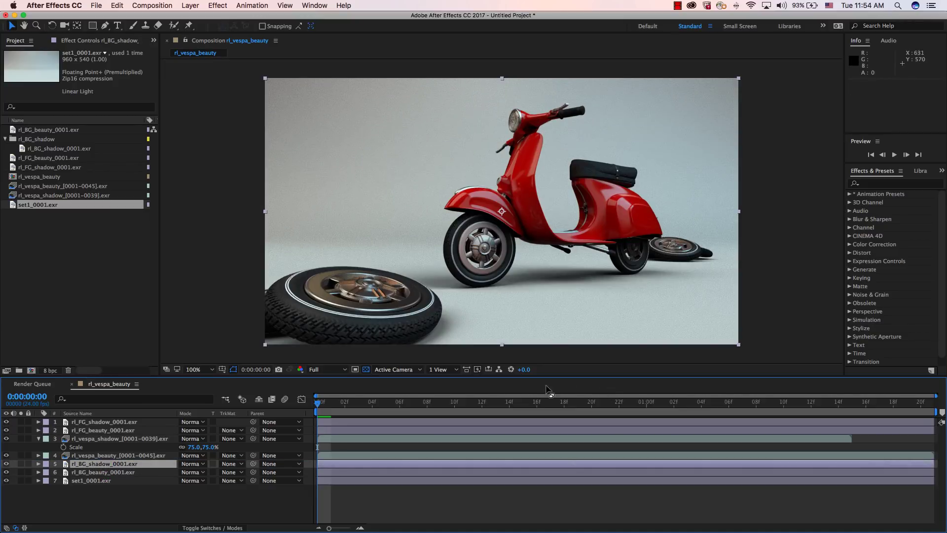
Step: End the work area at 0:00:01:14, trim the composition to the work area and play it back
left_click_drag(325, 405, 837, 411)
key("n")
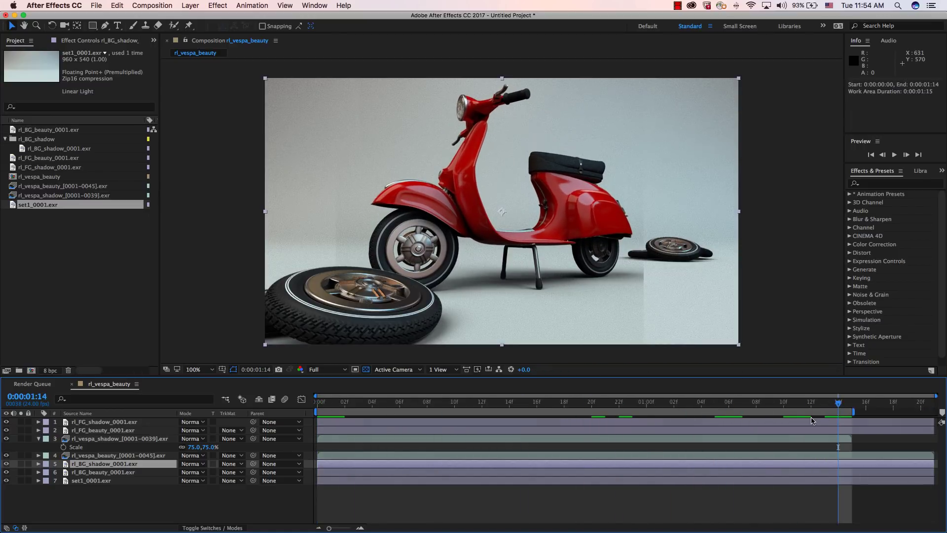
right_click(813, 413)
left_click(828, 437)
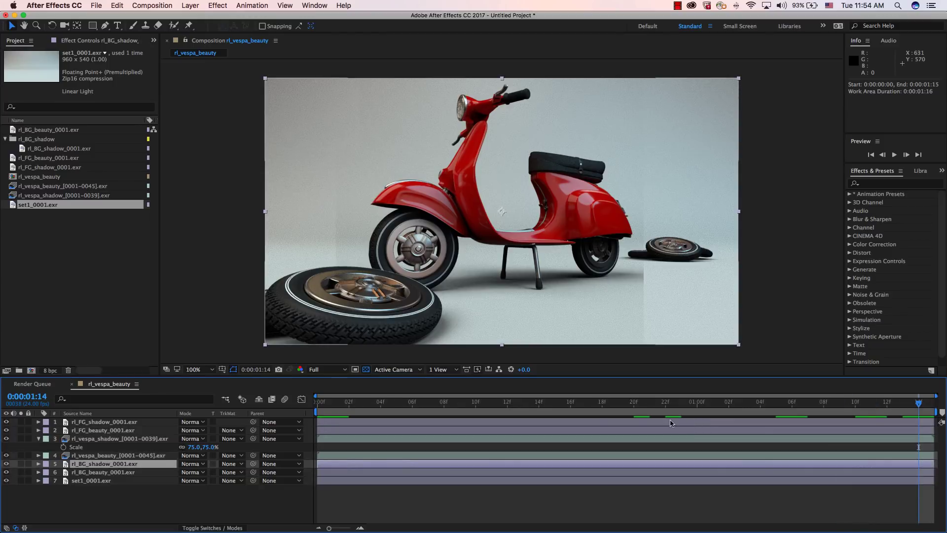
key("space")
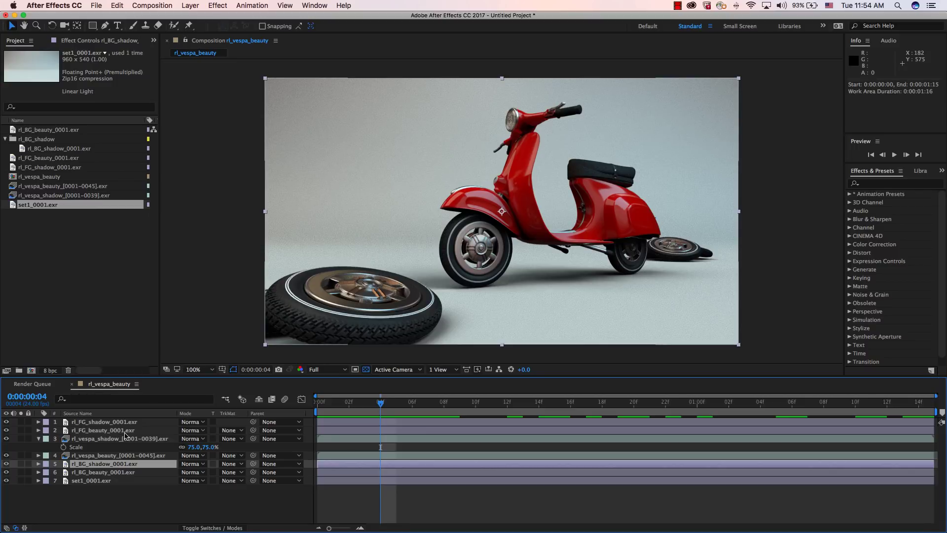
Step: Make the timeline area taller to give the layer stack more room
left_click(135, 440)
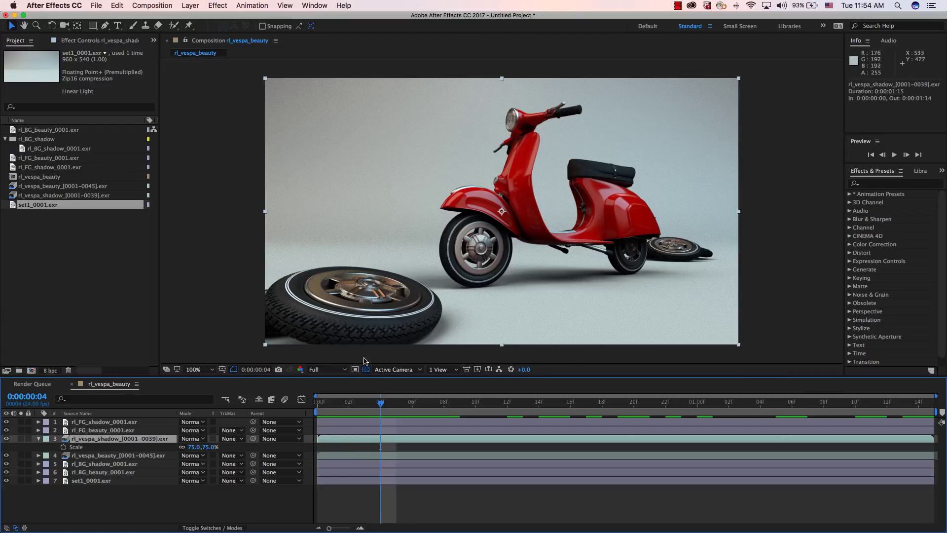
left_click(115, 455)
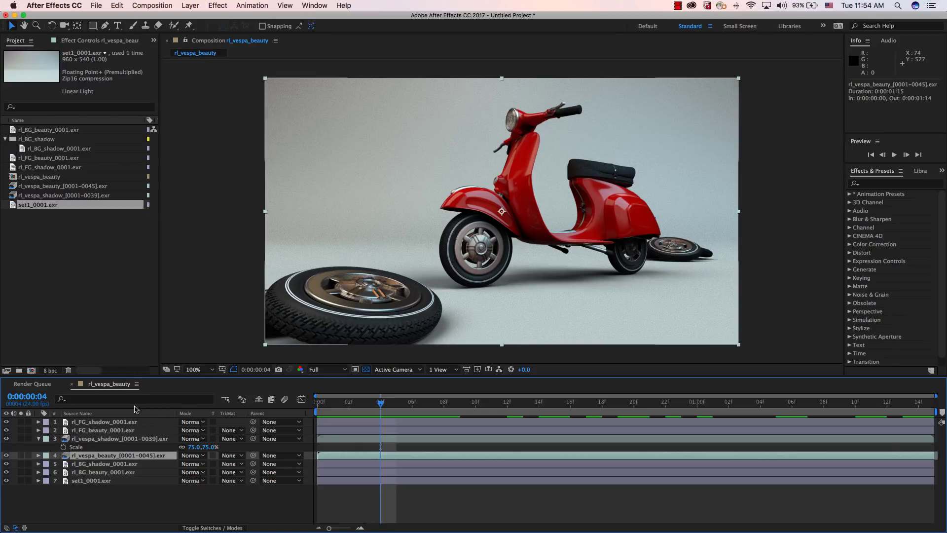
left_click_drag(183, 377, 188, 288)
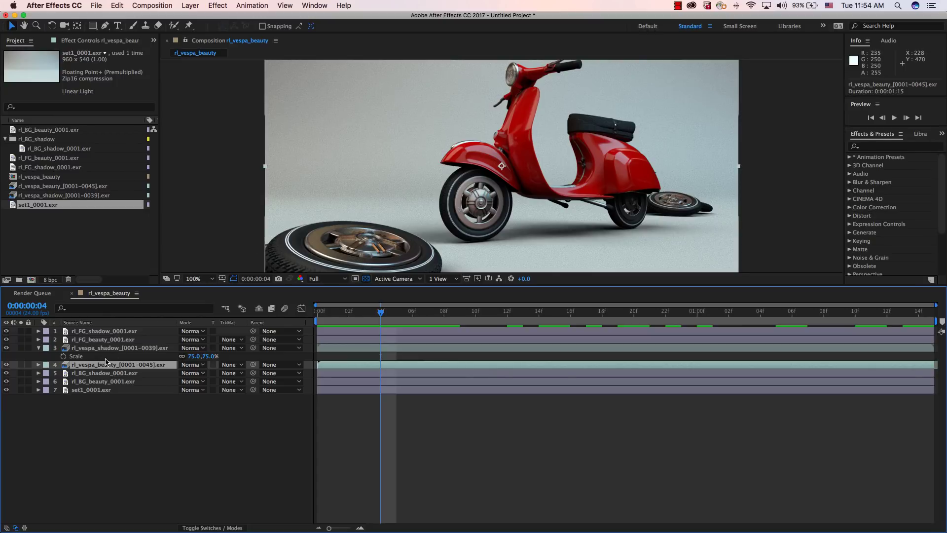
Step: Rename the rl_vespa_beauty composition to mainComp and collapse the rl_BG_shadow folder in the project
left_click(45, 178)
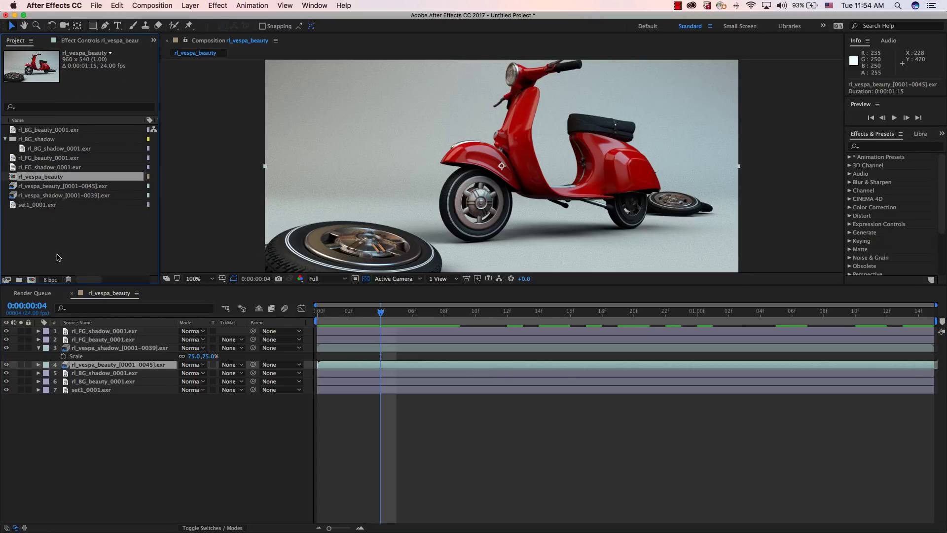
left_click(41, 233)
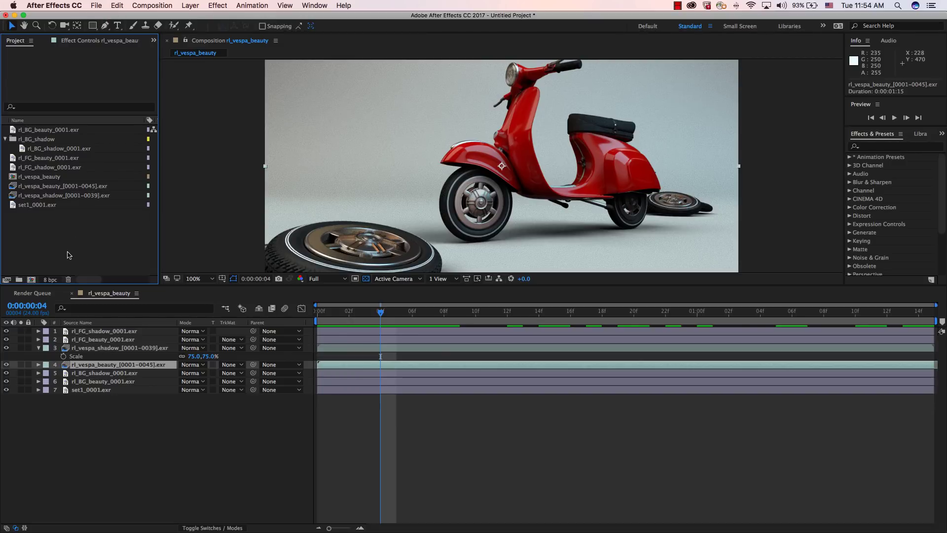
left_click(41, 177)
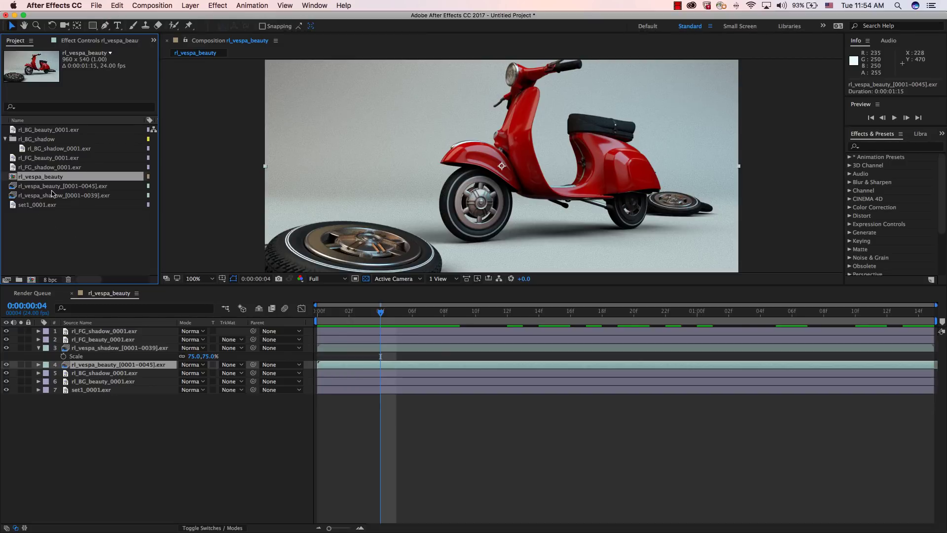
key("Return")
type("main")
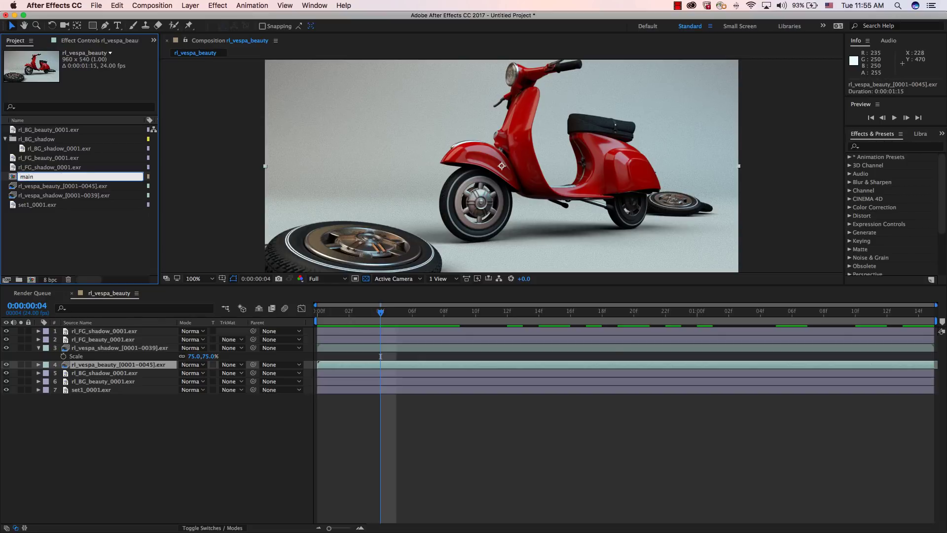
key("Return")
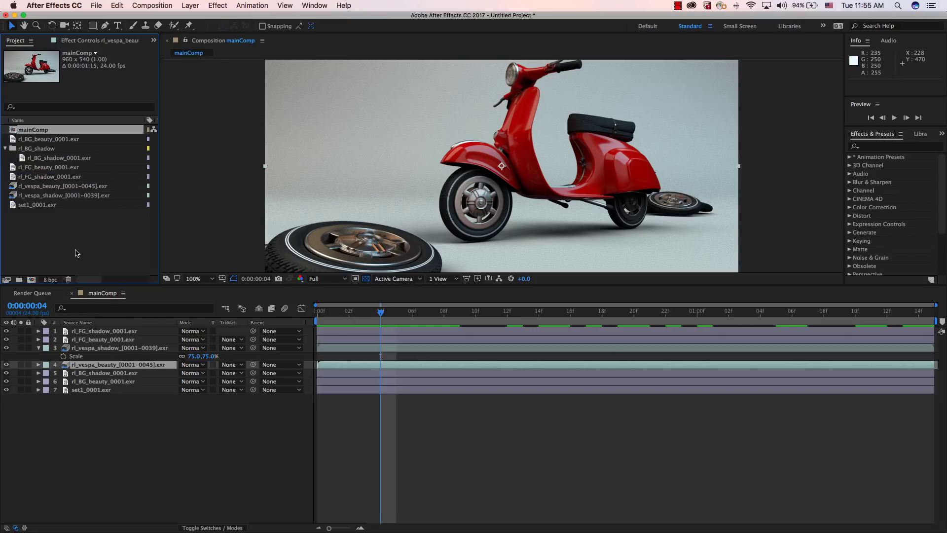
left_click(5, 148)
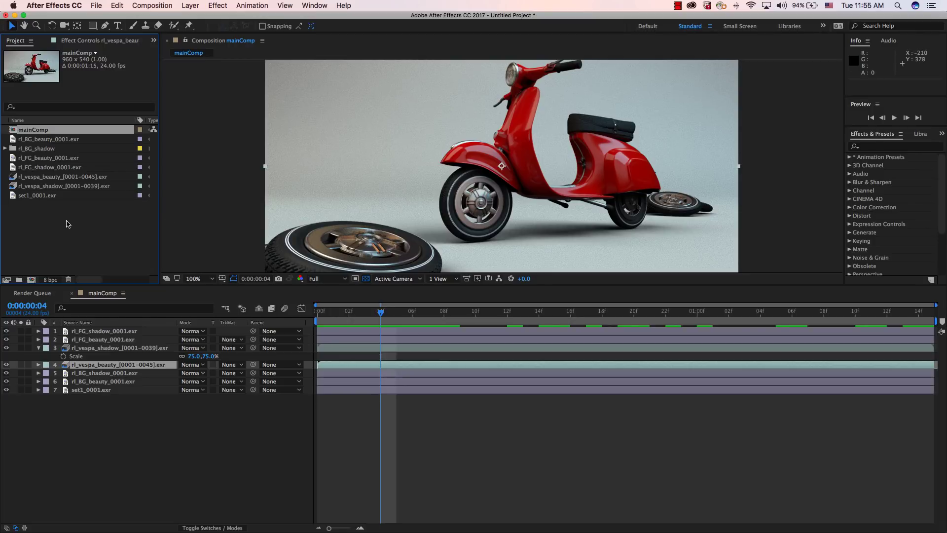
Step: Delete all foreground, vespa and background beauty and shadow layers from mainComp, keeping only set1_0001.exr
left_click(39, 348)
left_click(99, 374)
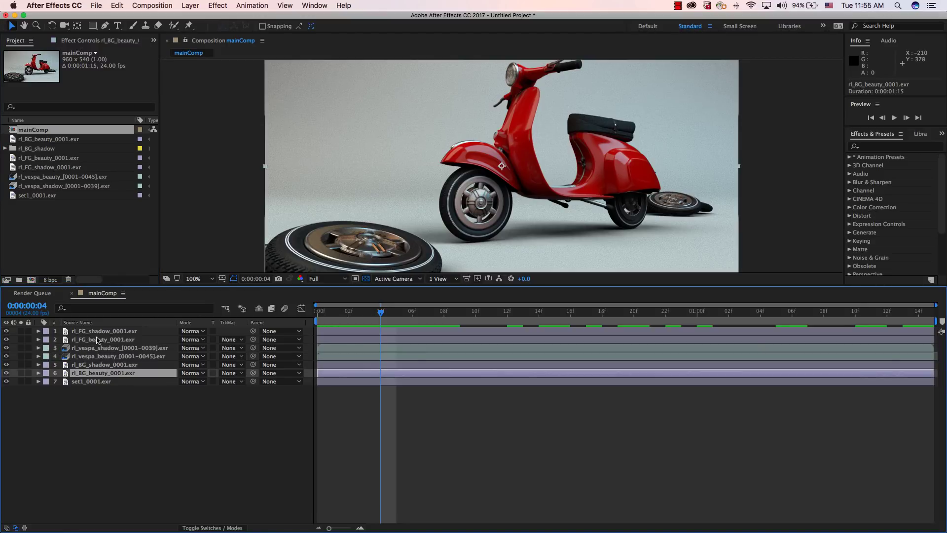
left_click(97, 332, "shift")
key("Delete")
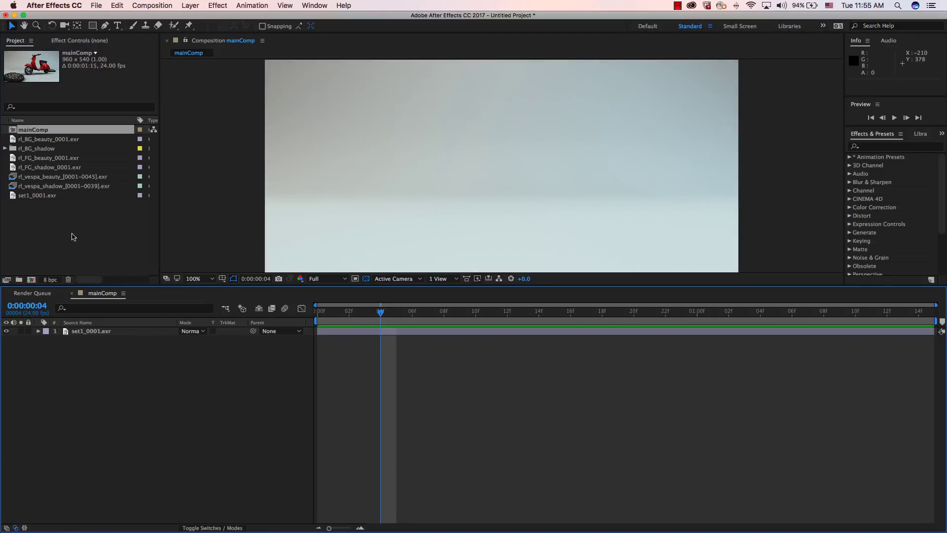
Step: Create a new composition from the rl_vespa_beauty_[0001-0045].exr sequence and rename it Vespa
left_click(74, 236)
left_click(32, 179)
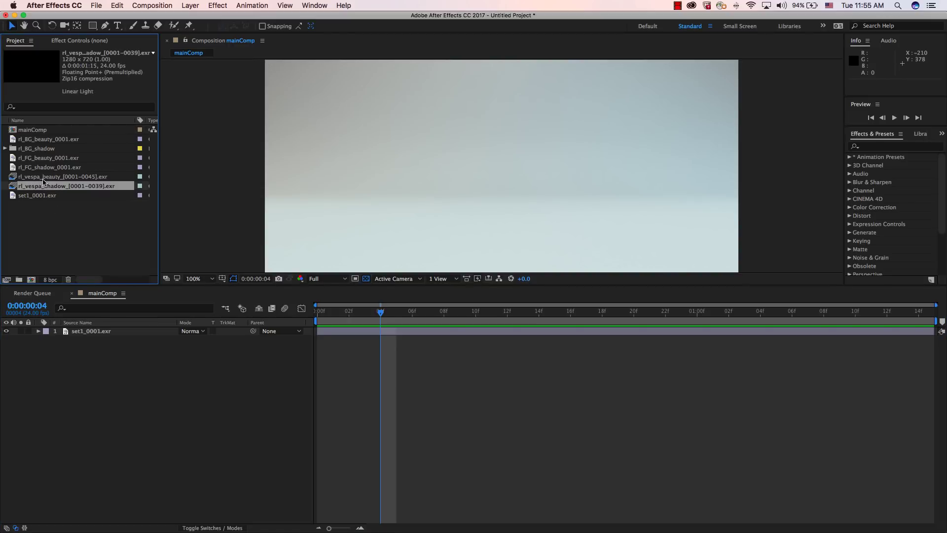
left_click_drag(33, 179, 31, 279)
left_click(58, 181)
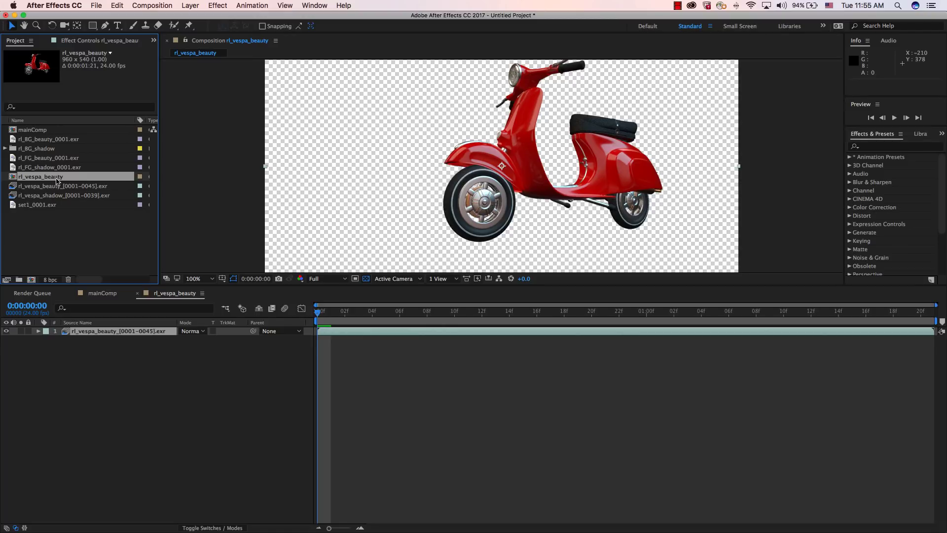
key("Return")
type("Vespa")
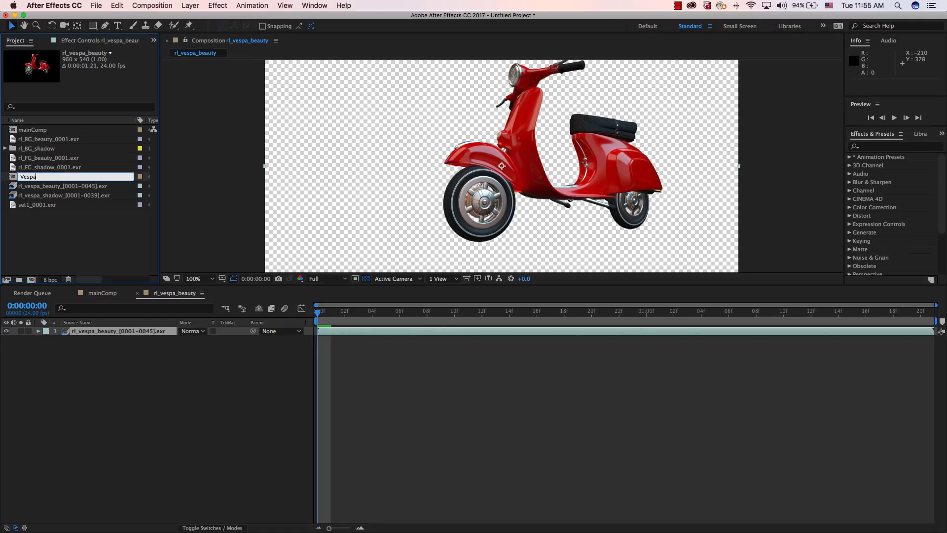
key("Return")
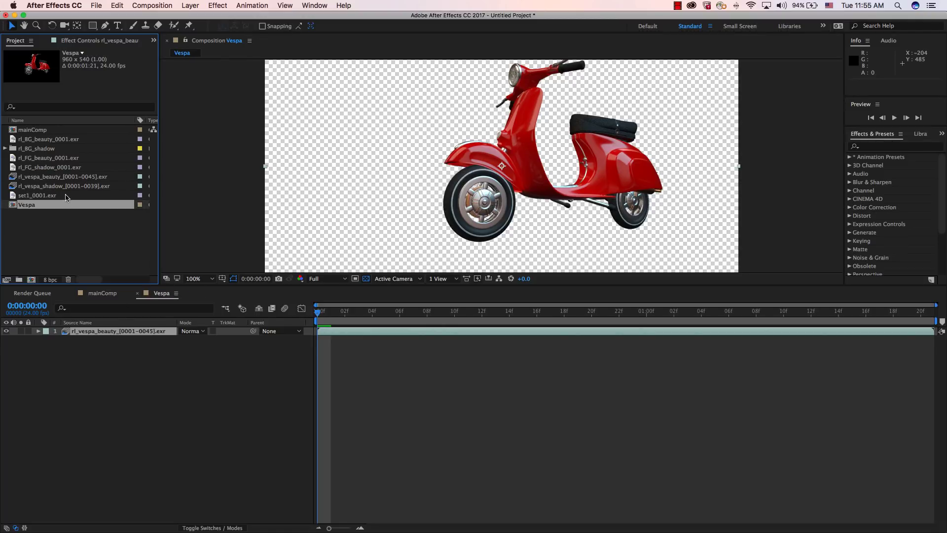
Step: Add the rl_vespa_shadow_[0001-0039].exr sequence above the beauty layer in the Vespa composition and scale it to 75%
left_click_drag(50, 188, 100, 335)
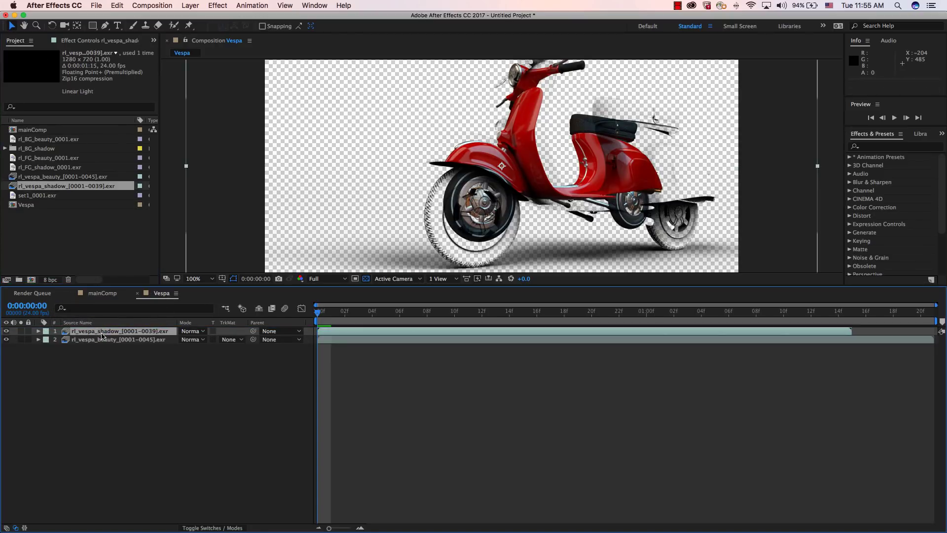
key("s")
left_click(196, 340)
type("75")
key("Return")
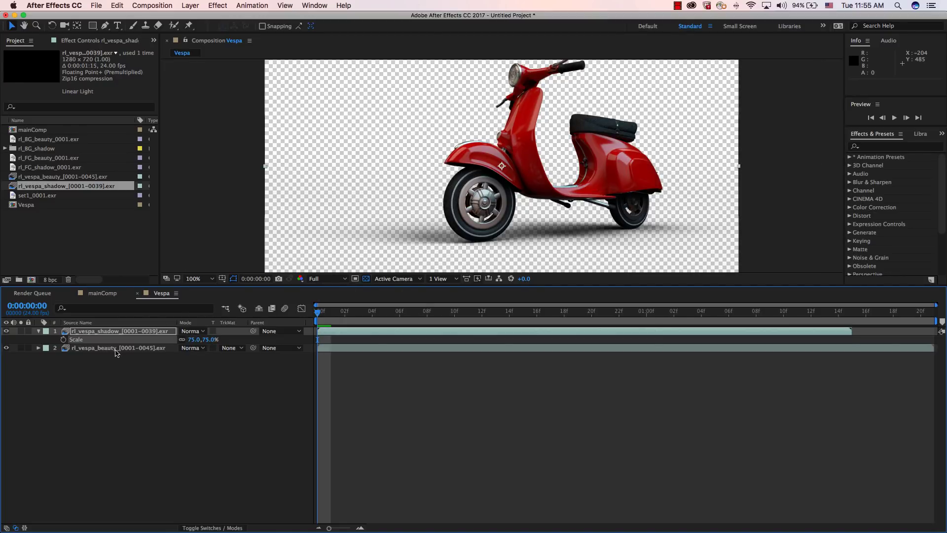
Step: Search the effects for "extr" and apply EXtractoR to the rl_vespa_beauty layer
left_click(116, 349)
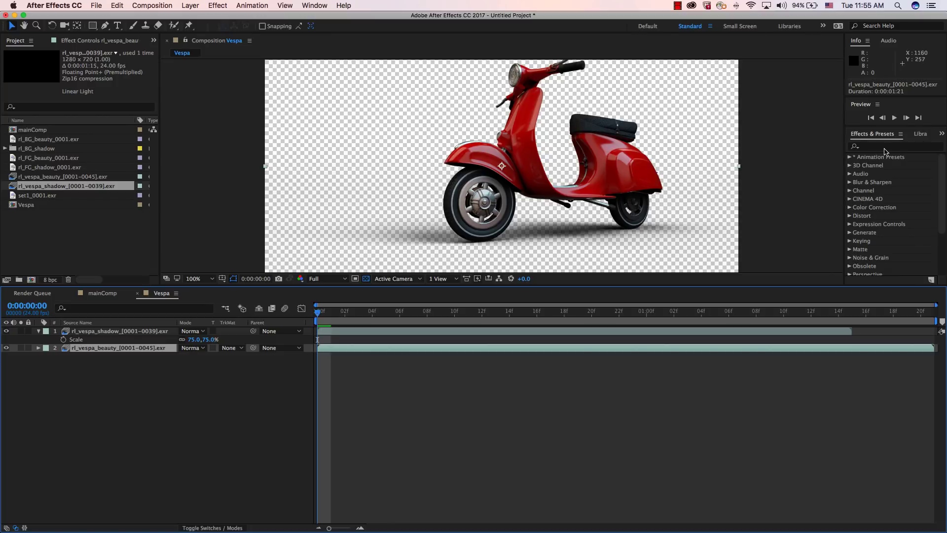
left_click(884, 147)
type("exctra")
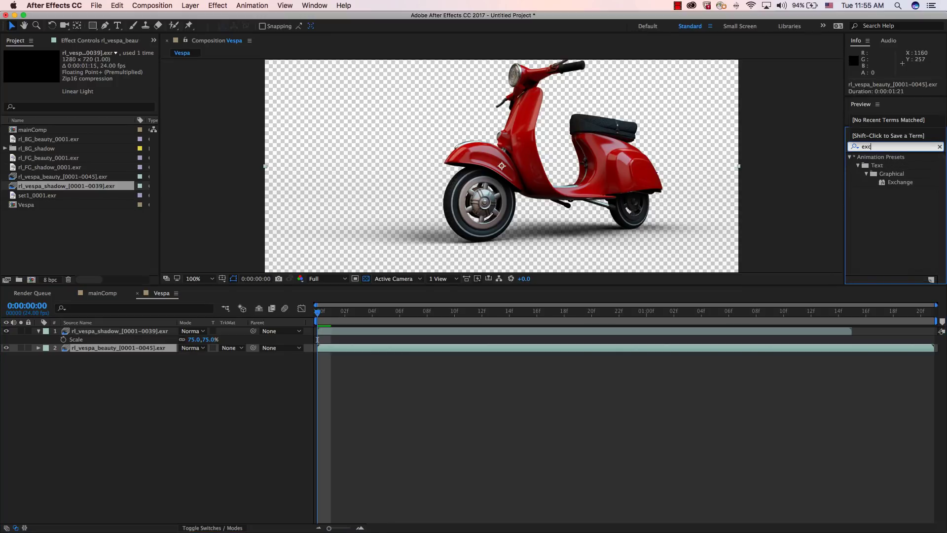
key("BackSpace")
key("BackSpace")
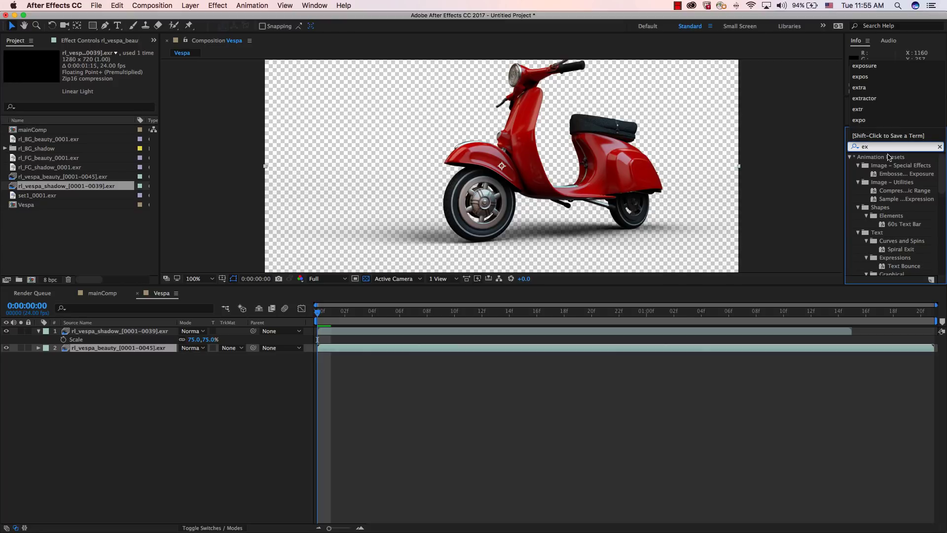
type("tr")
double_click(889, 174)
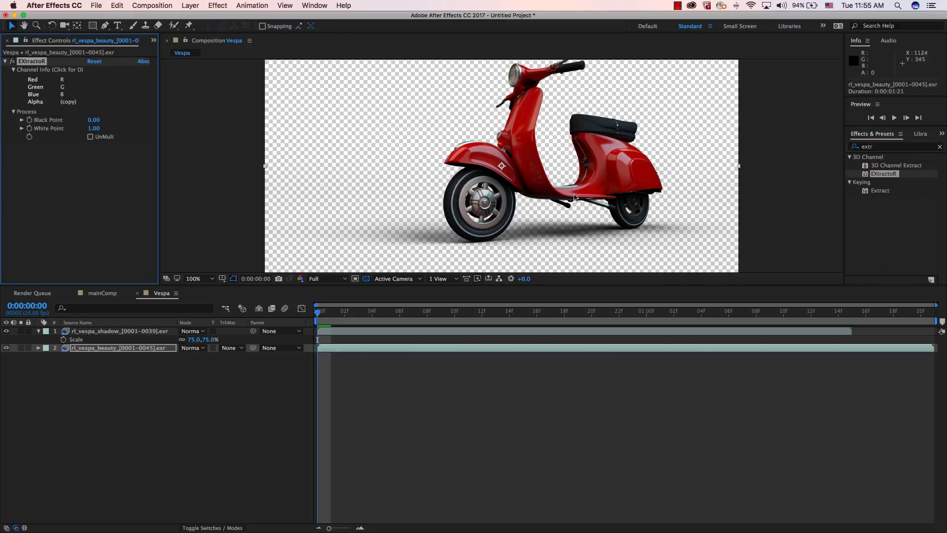
Step: Set EXtractoR on the beauty layer to the diffuse pass, using diffuse.R, diffuse.G and diffuse.B for red, green and blue
left_click(62, 88)
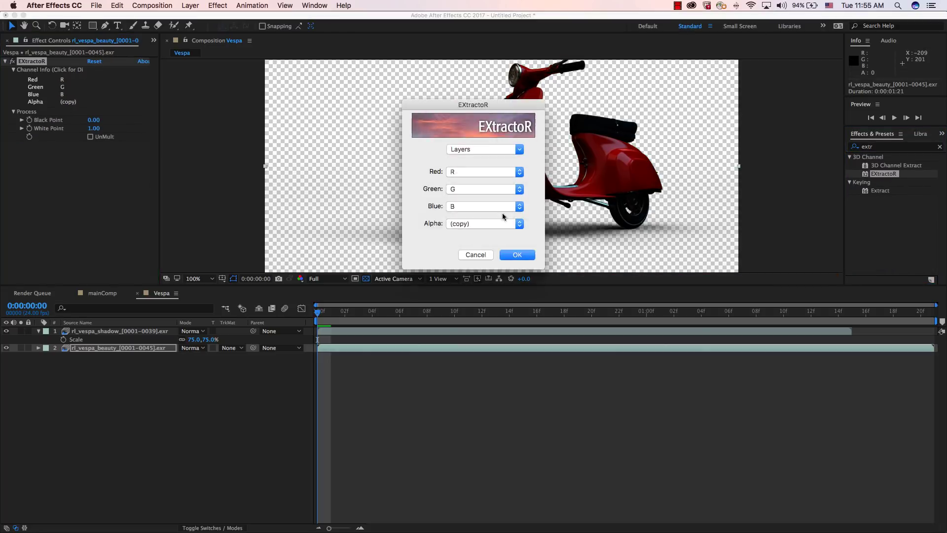
left_click(484, 149)
key("Return")
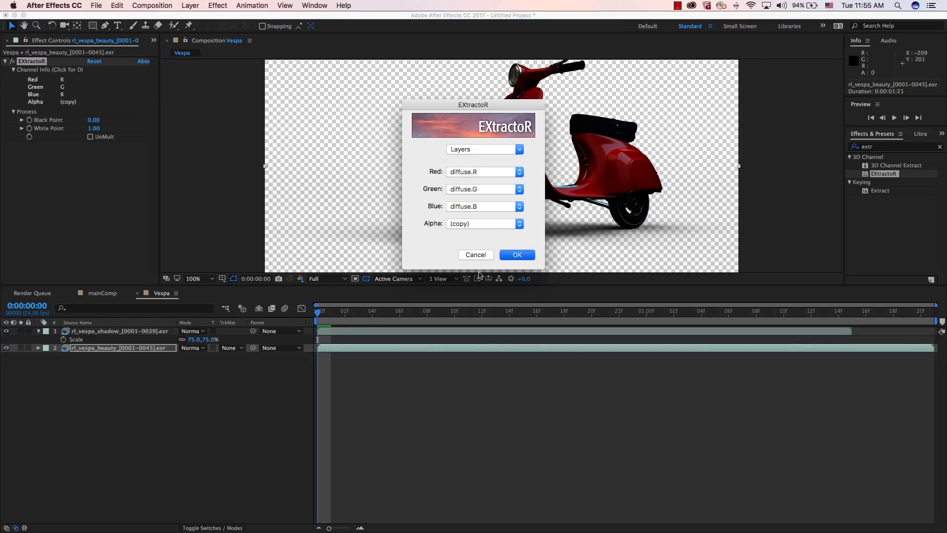
left_click(514, 256)
Step: Rename the vespa beauty layer to diffuse
key("Return")
type("diffuse")
key("Return")
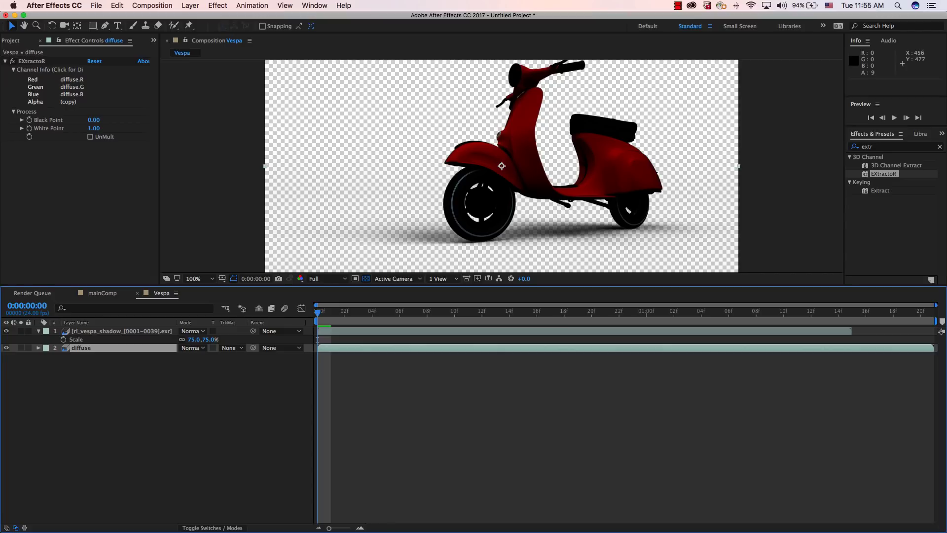
left_click(121, 348)
left_click(119, 379)
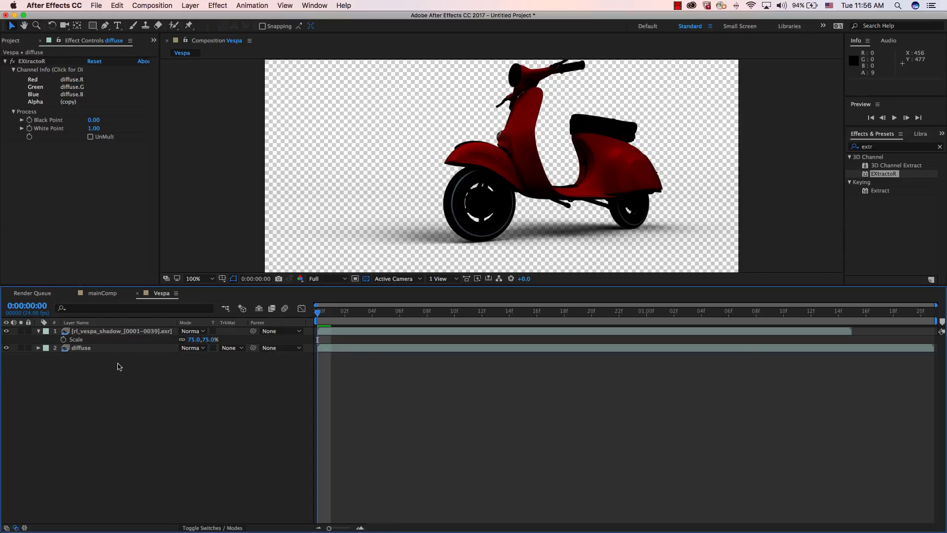
Step: Duplicate the diffuse layer and rename the copy transimission
left_click(116, 350)
key("super+d")
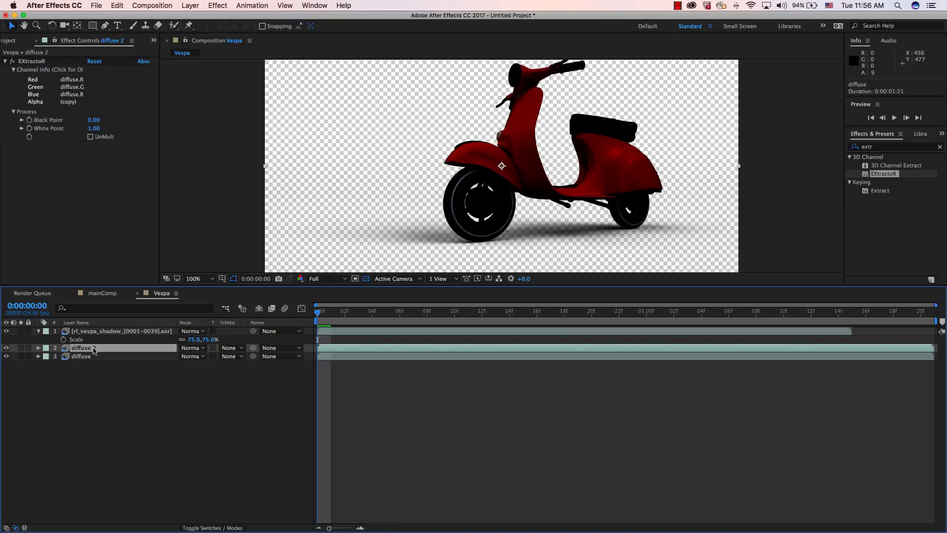
key("Return")
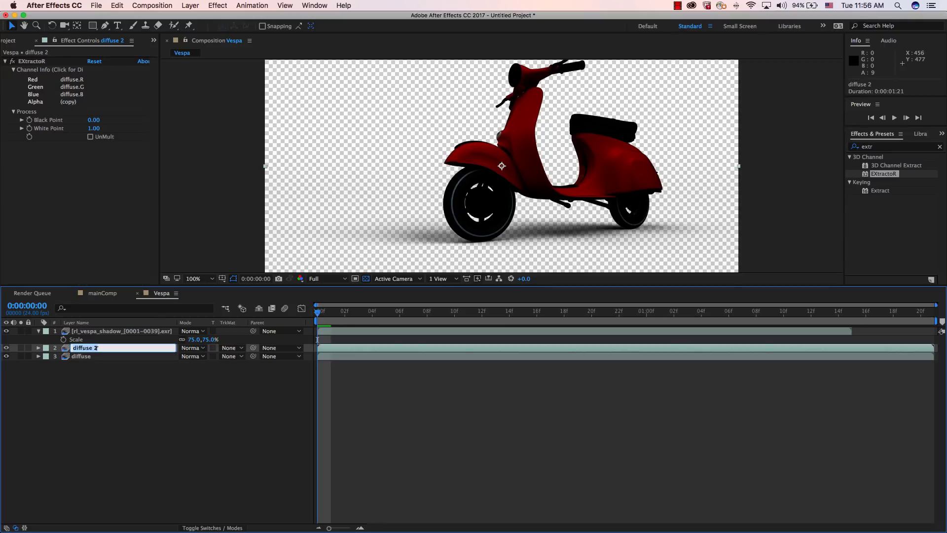
type("transimss")
key("Return")
Step: Set EXtractoR on the transimission layer to the transmission pass, using transmission.R, transmission.G and transmission.B for red, green and blue
left_click(71, 94)
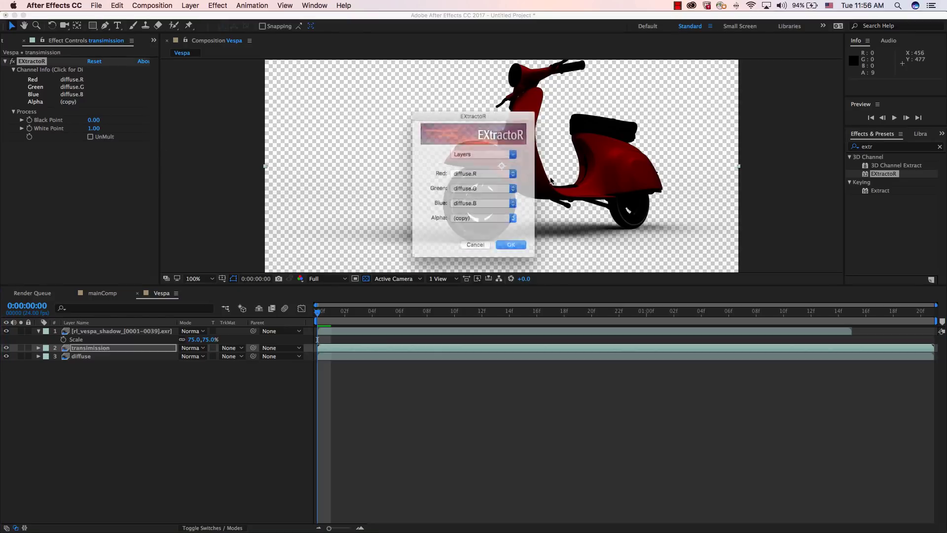
left_click(500, 149)
left_click(476, 169)
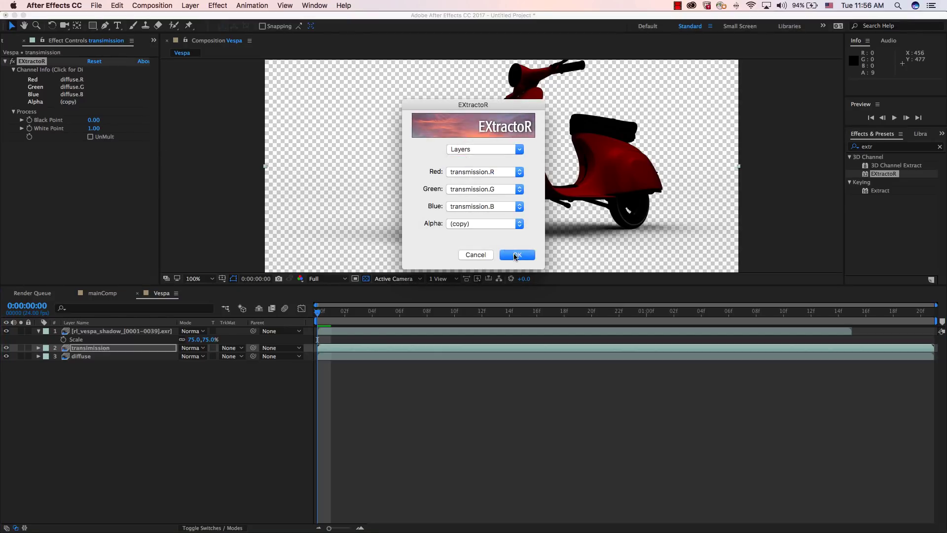
left_click(517, 254)
key("super+d")
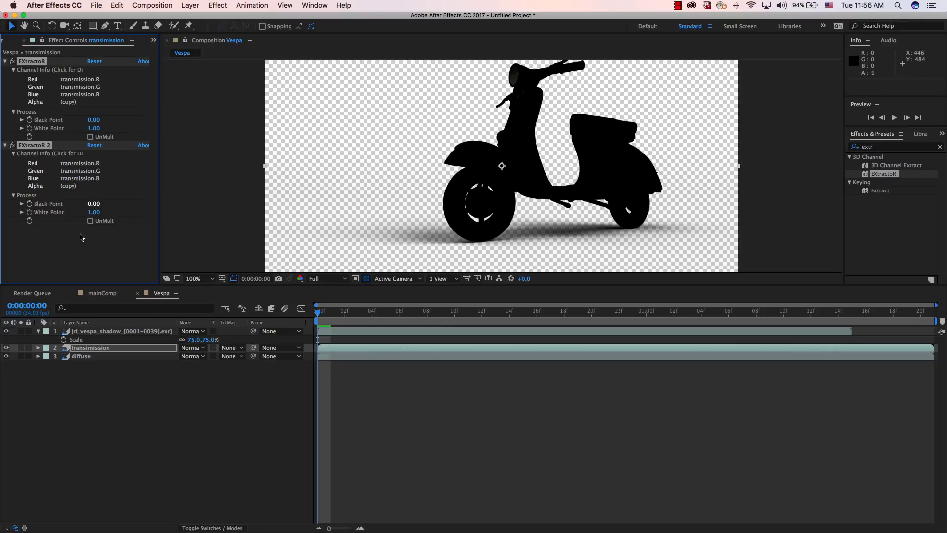
left_click(78, 233)
left_click(46, 146)
key("Delete")
Step: Duplicate the transimission layer and rename the copy Spec
left_click(118, 351)
key("super+d")
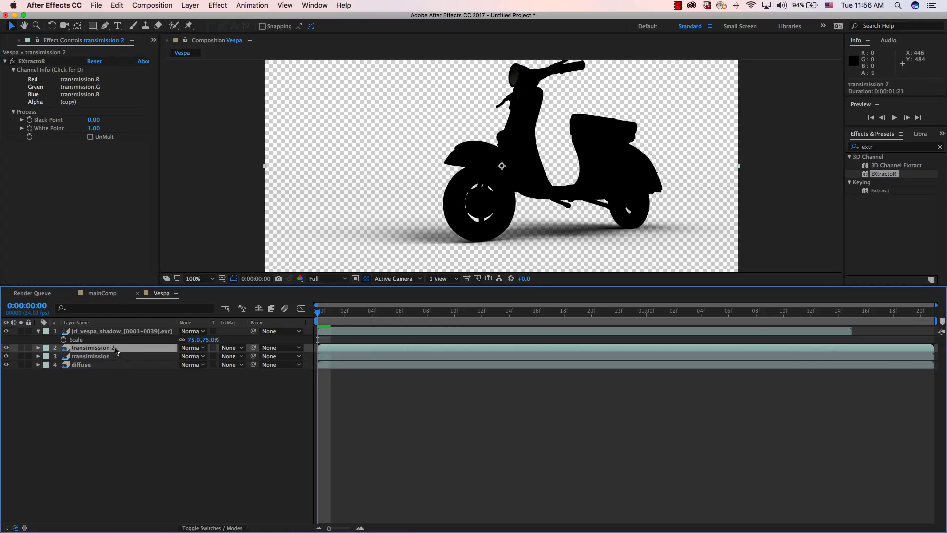
key("Return")
type("Spec")
key("Return")
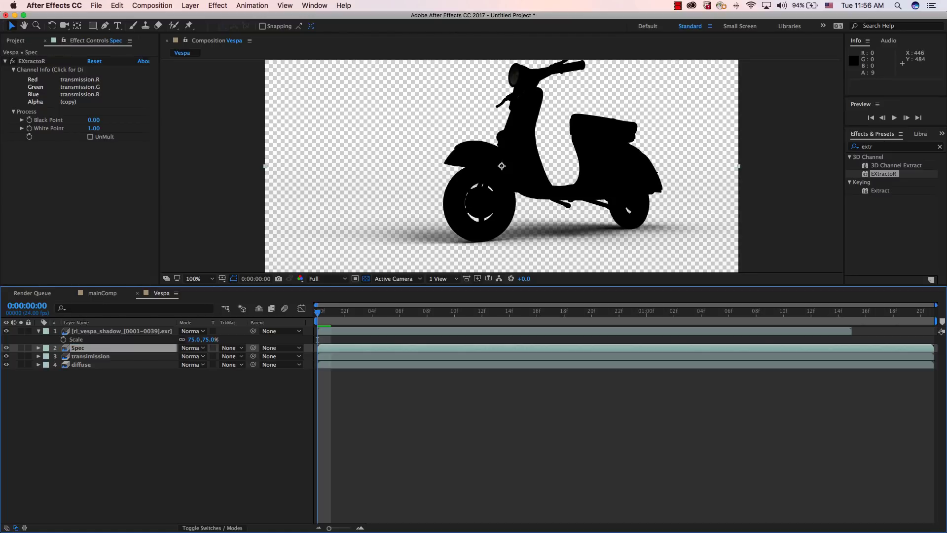
Step: Set EXtractoR on the Spec layer to the specular pass, using specular.R, specular.G and specular.B for red, green and blue
left_click(82, 94)
left_click(464, 151)
left_click(467, 179)
left_click(514, 255)
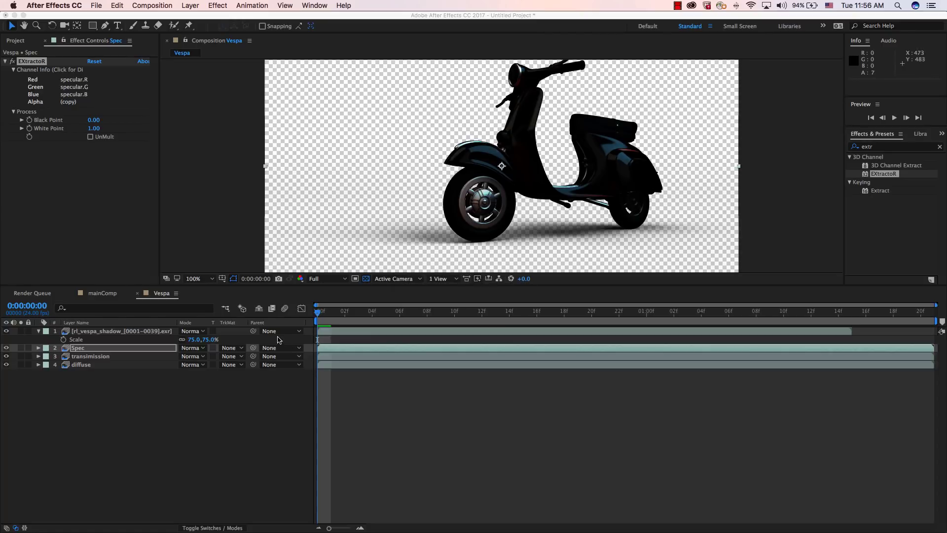
Step: Change the blending mode of the Spec and transimission layers to Add
left_click(111, 357, "shift")
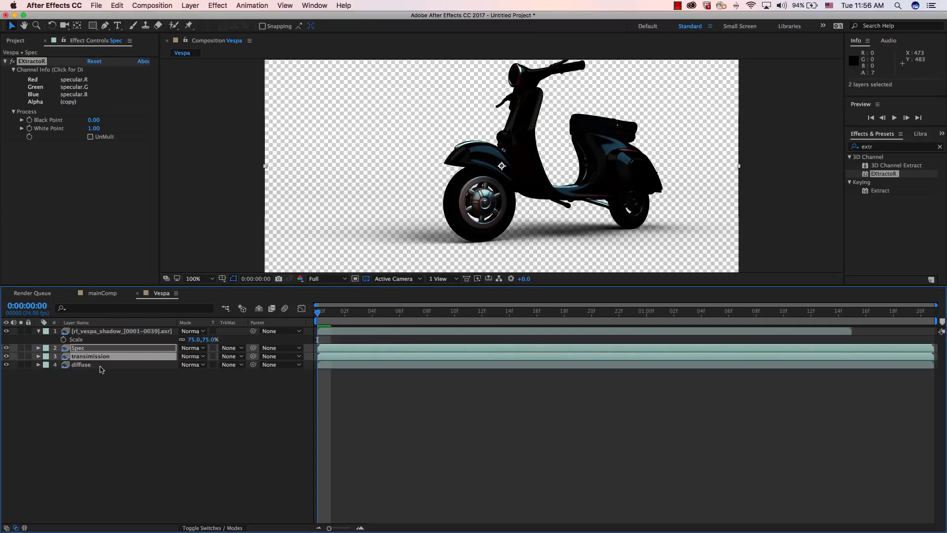
left_click(193, 348)
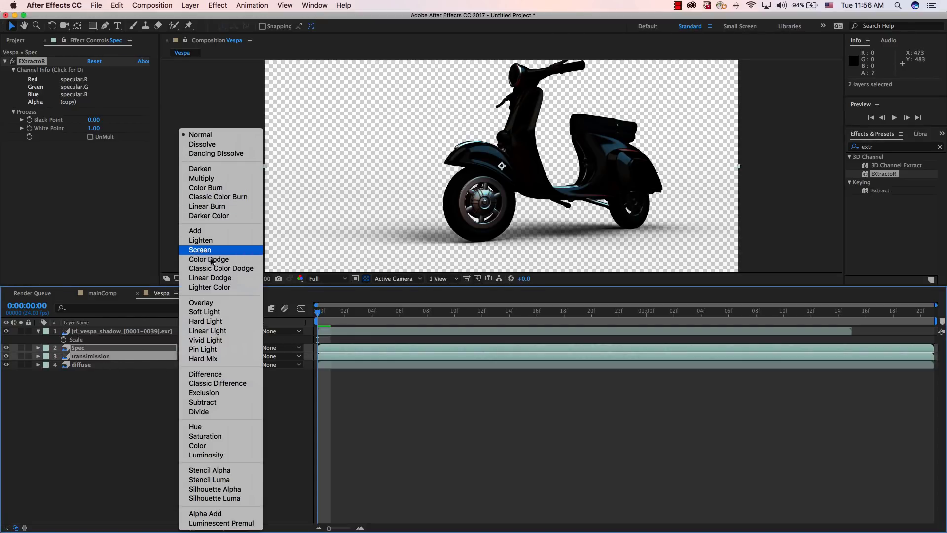
left_click(209, 232)
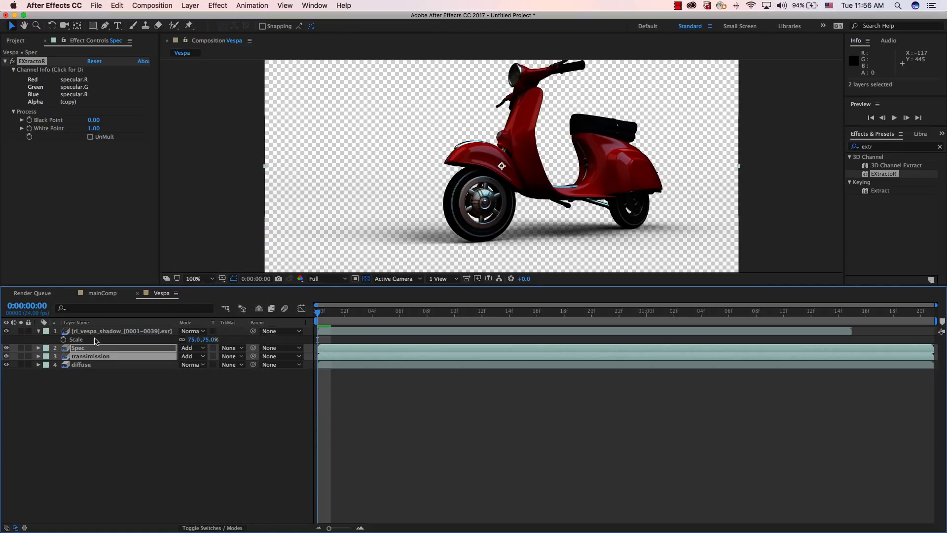
Step: Create a new adjustment layer above the rl_vespa_shadow layer in the Vespa composition
left_click(93, 333)
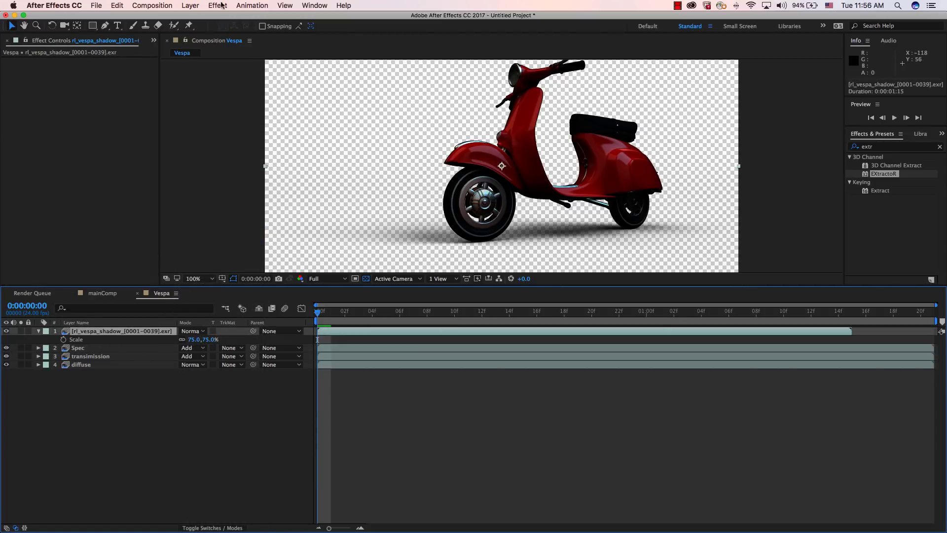
left_click(187, 6)
mouse_move(196, 20)
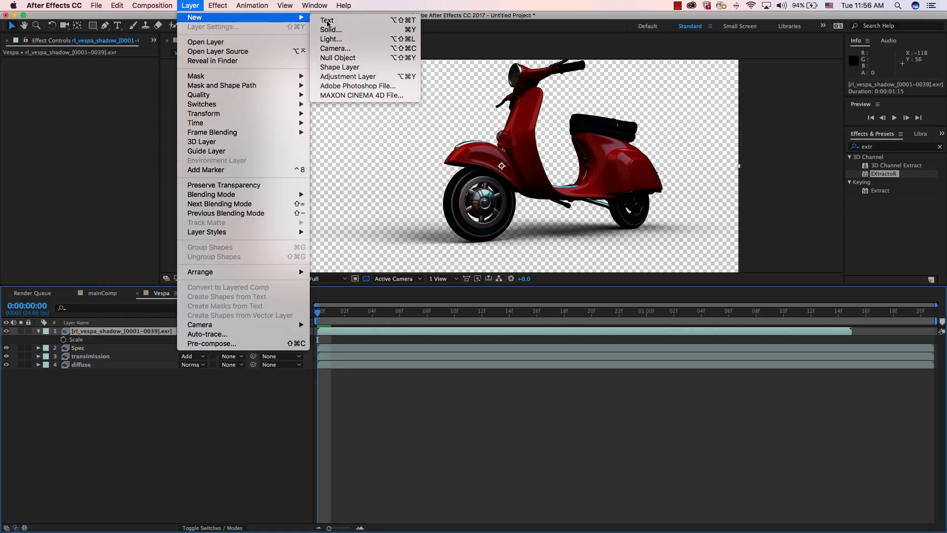
left_click(340, 74)
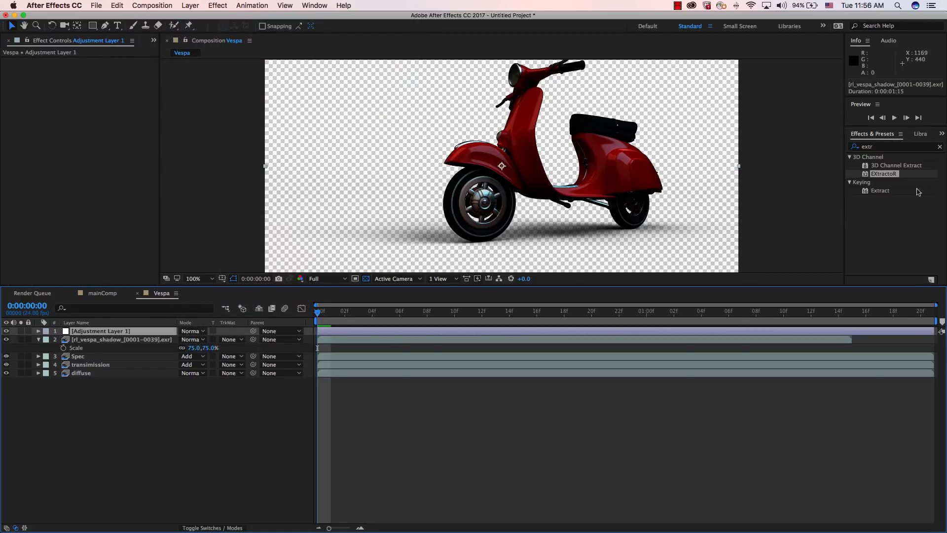
Step: Search the effects for "exposure", apply the Color Correction Exposure effect to the adjustment layer and set its gamma correction to 2.2
left_click(890, 146)
type("exposure")
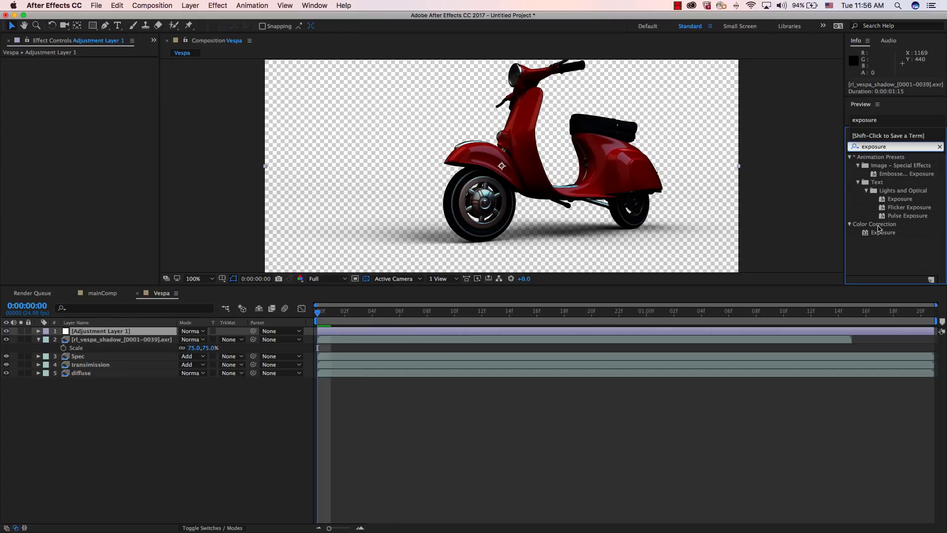
double_click(883, 233)
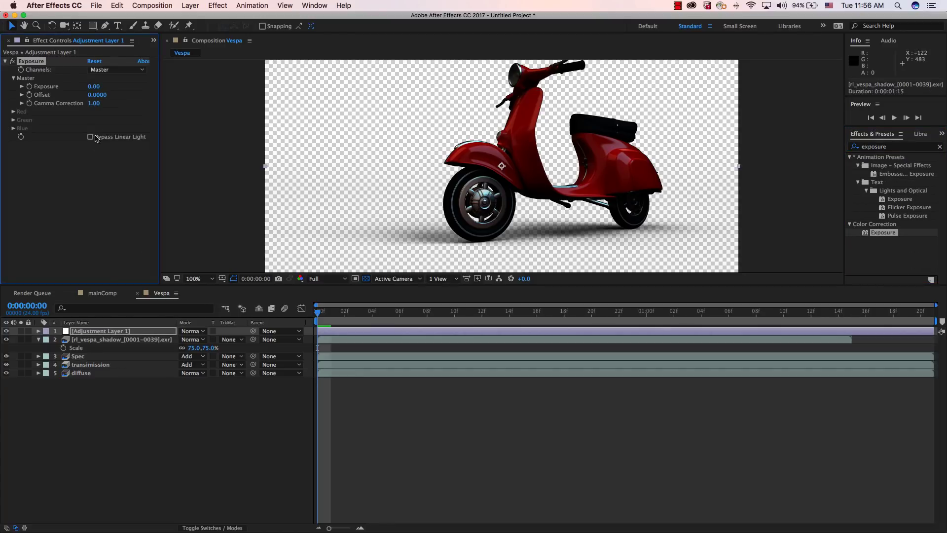
left_click(93, 103)
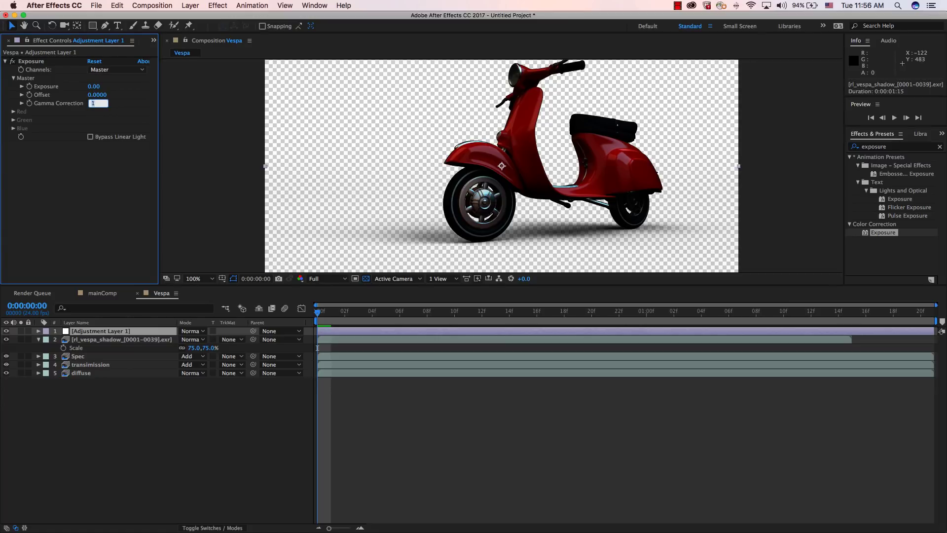
type("2.2")
key("Return")
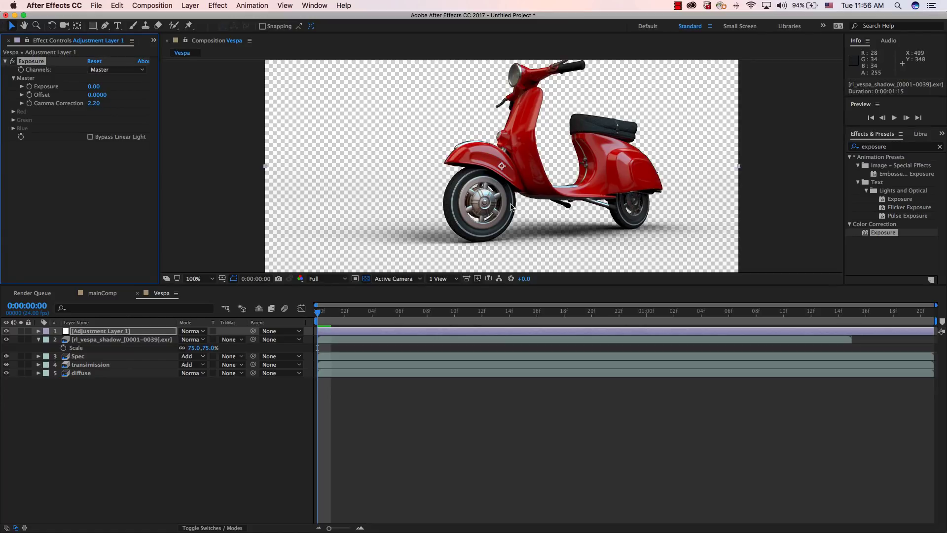
Step: At frame 13, try changing the opacity of the rl_vespa_shadow layer and duplicating it, undoing both
left_click_drag(327, 312, 498, 340)
left_click(119, 341)
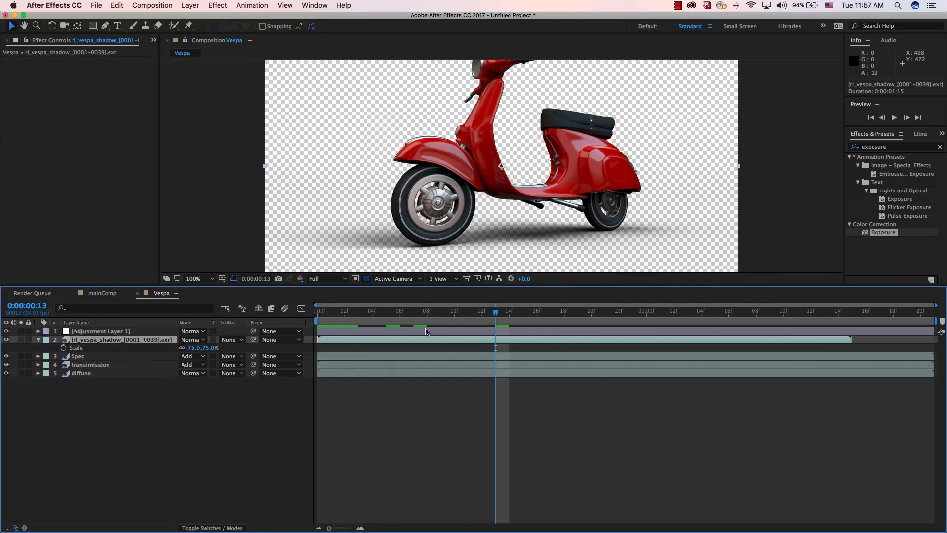
key("t")
left_click_drag(184, 347, 168, 348)
key("super+z")
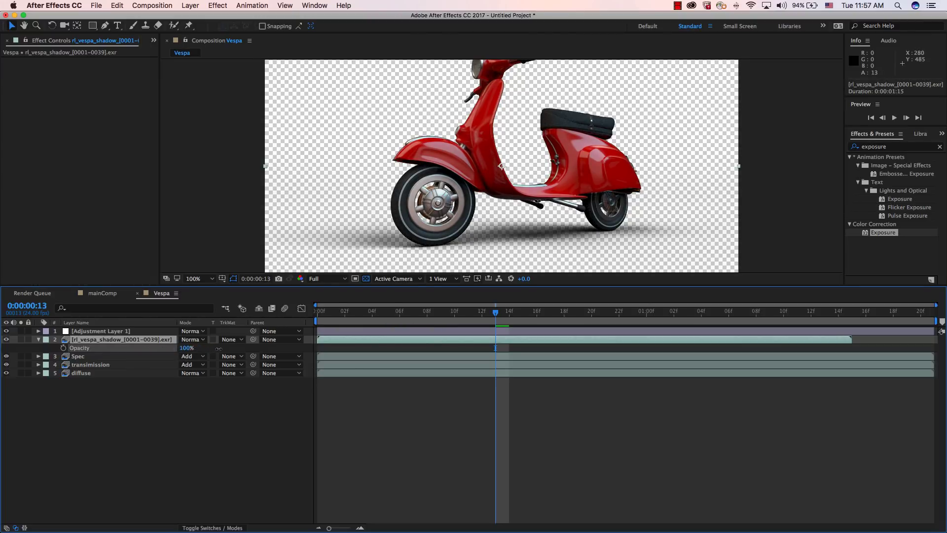
key("super+d")
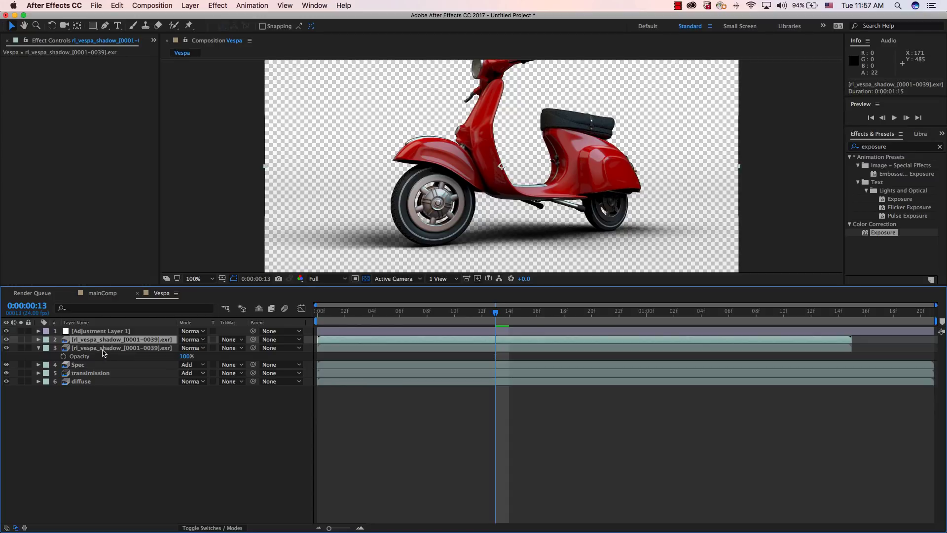
key("super+z")
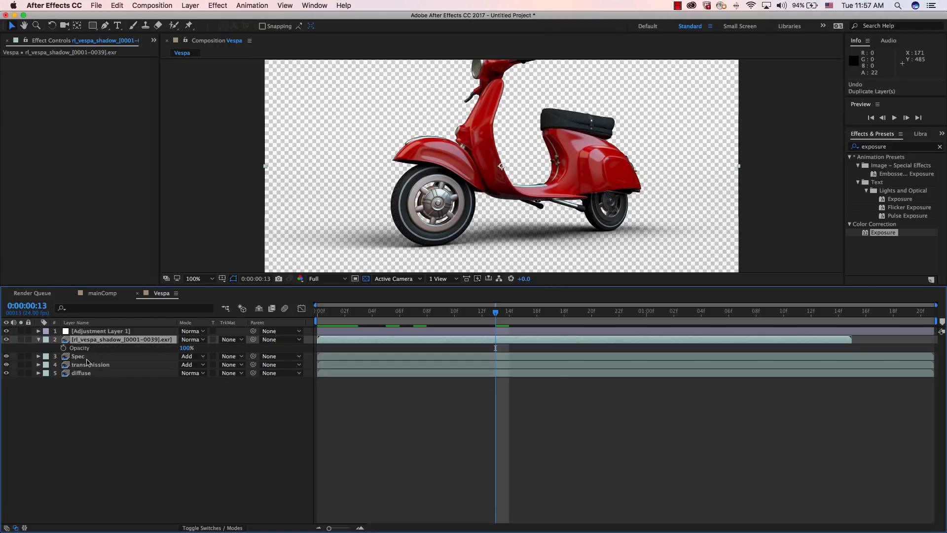
Step: Duplicate the Spec layer in the Vespa composition to strengthen the specular highlights
left_click(87, 357)
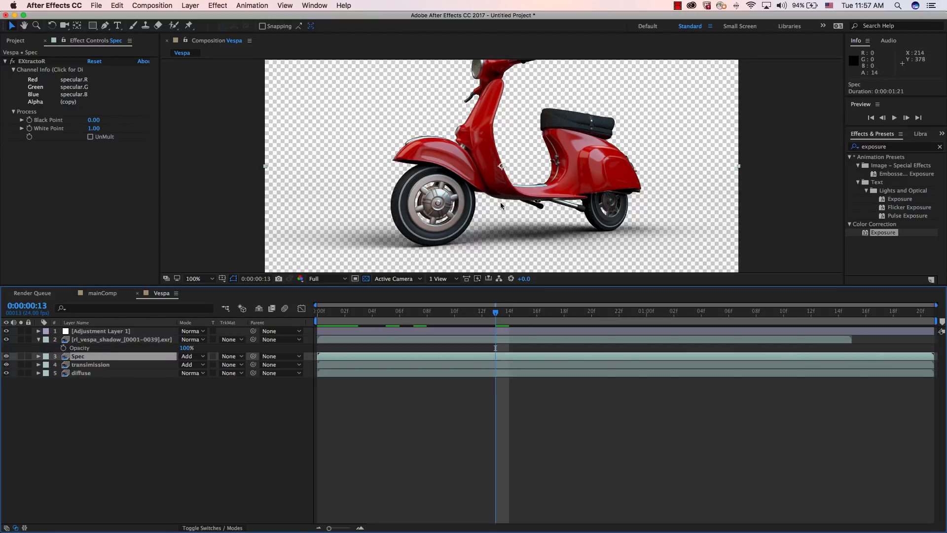
key("super+d")
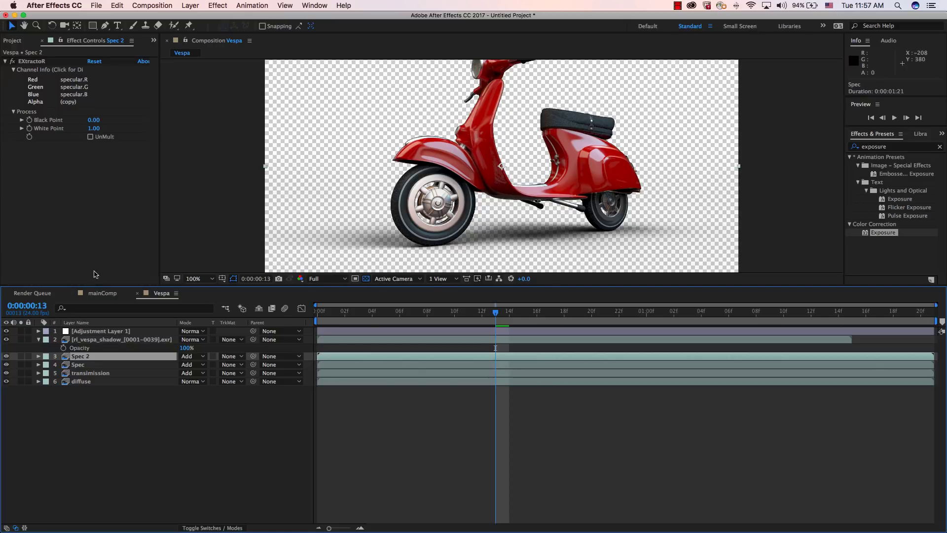
Step: Create a new composition from rl_BG_beauty_0001.exr and rename it BG
left_click(99, 294)
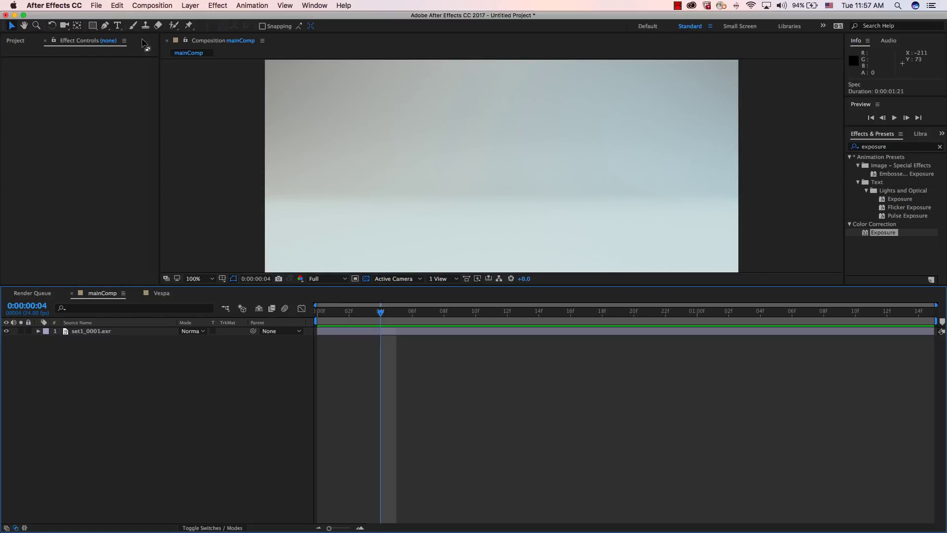
left_click(15, 41)
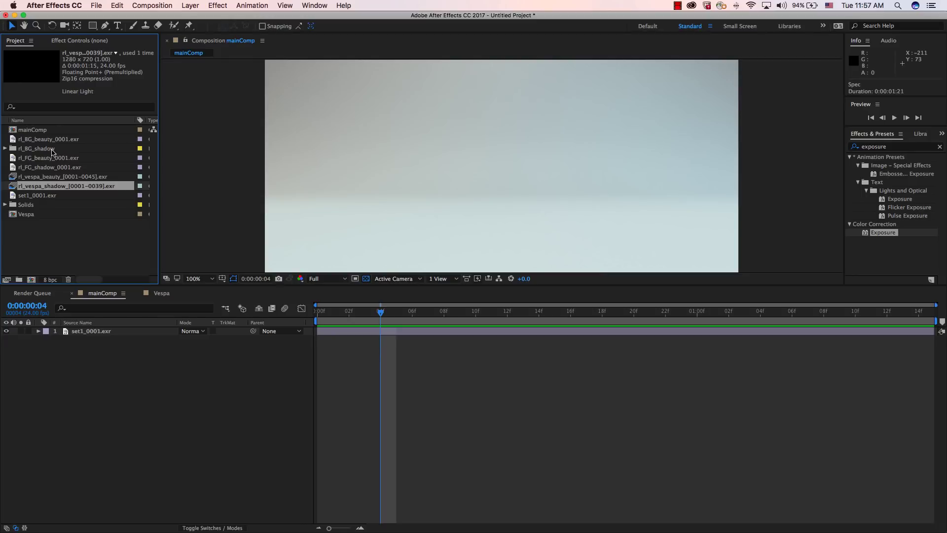
left_click(47, 231)
left_click(36, 140)
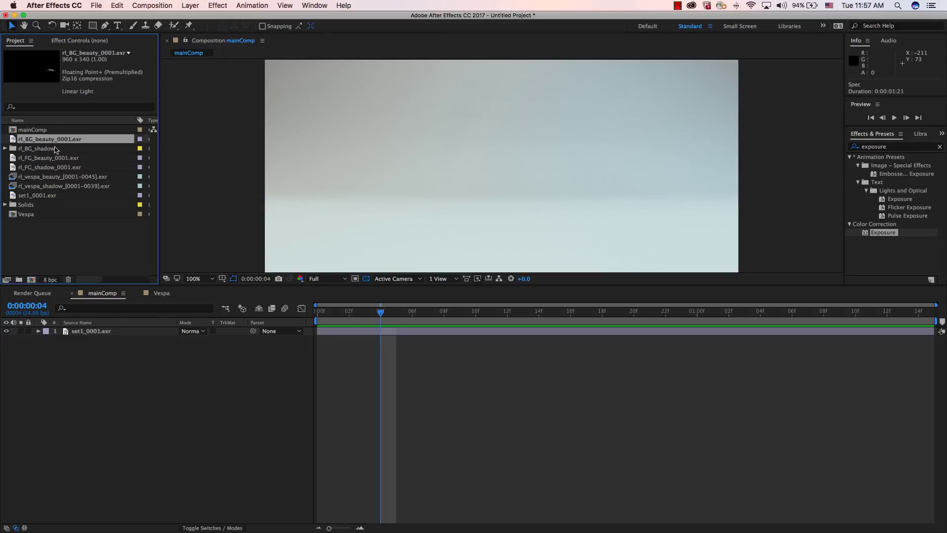
left_click_drag(45, 142, 31, 279)
left_click(44, 144)
key("Return")
type("BG")
key("Return")
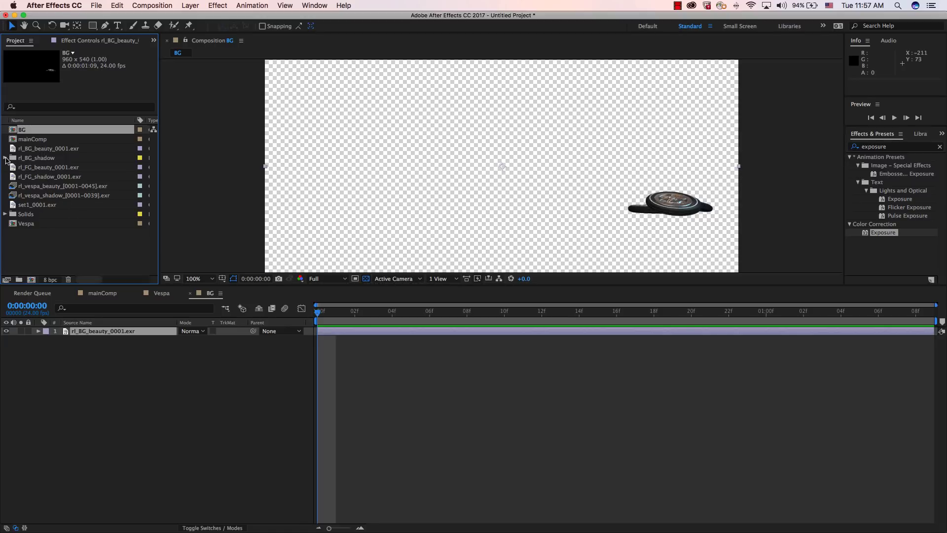
Step: Add rl_BG_shadow_0001.exr from the rl_BG_shadow folder above the beauty layer in the BG composition
left_click(5, 158)
left_click_drag(52, 168, 110, 330)
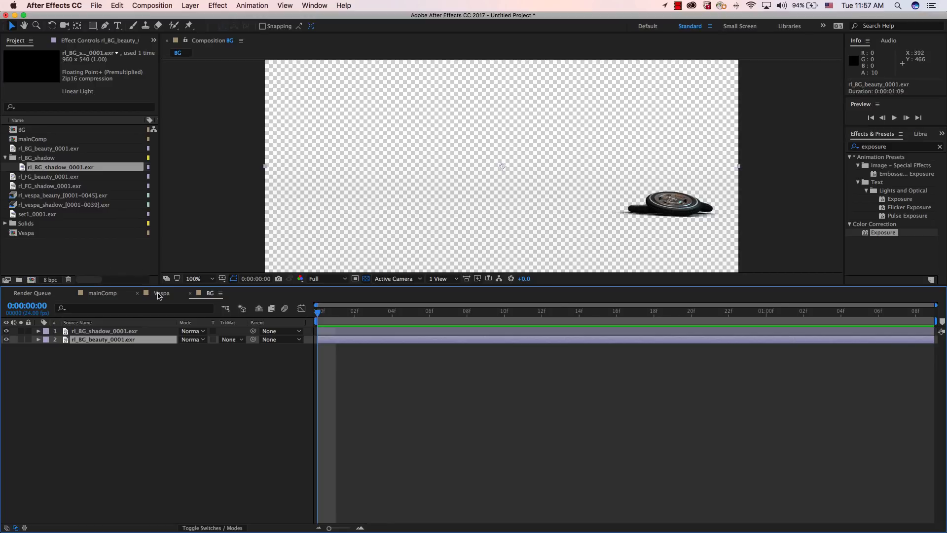
left_click(160, 293)
left_click(211, 295)
left_click(6, 158)
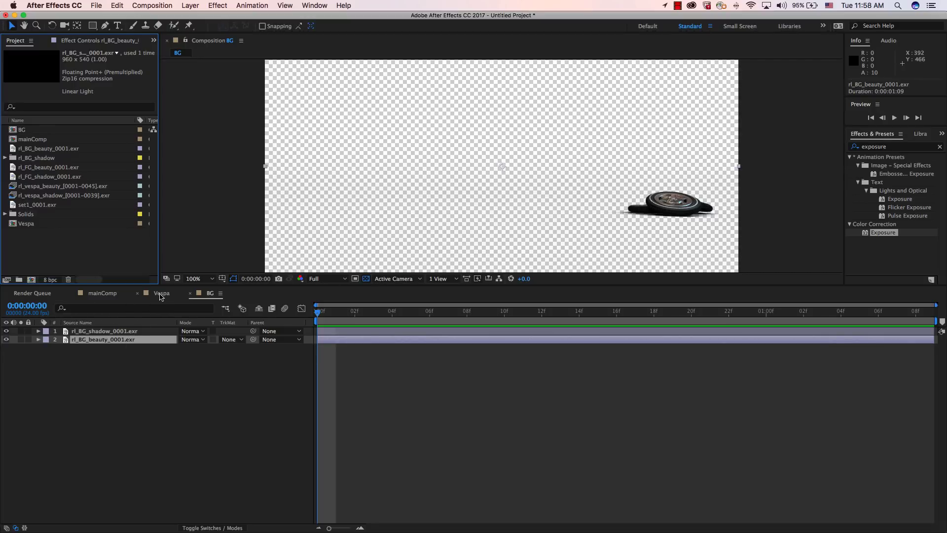
left_click(162, 293)
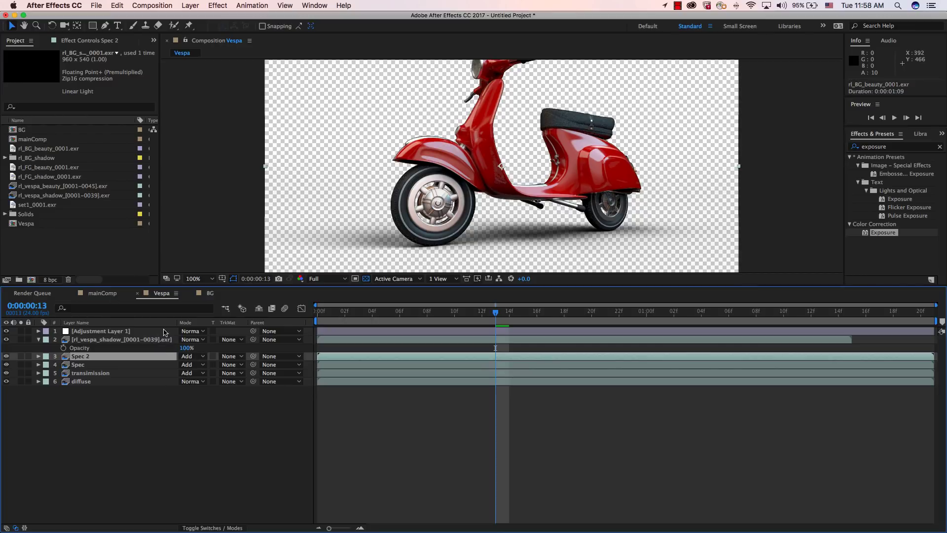
left_click(207, 294)
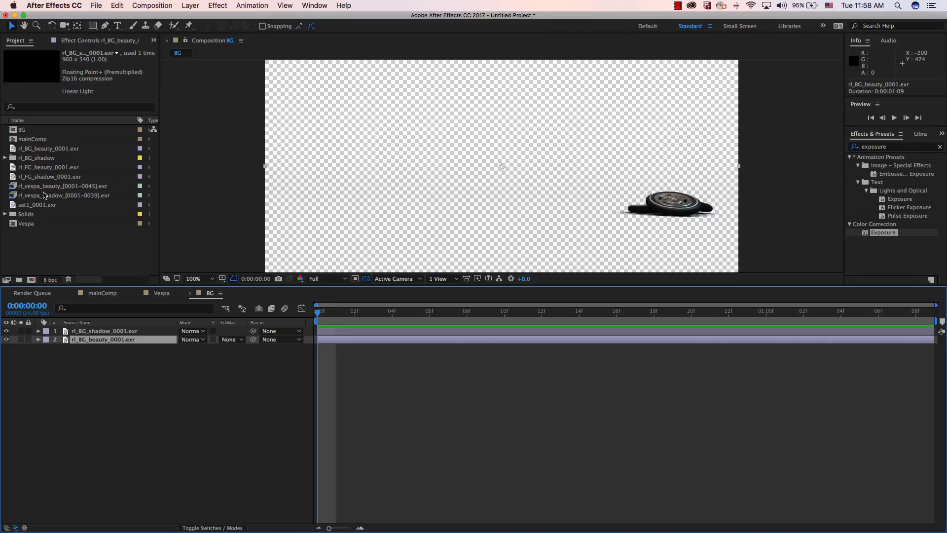
Step: Create a new composition from rl_FG_beauty_0001.exr and add rl_FG_shadow_0001.exr above its beauty layer
left_click_drag(40, 171, 31, 280)
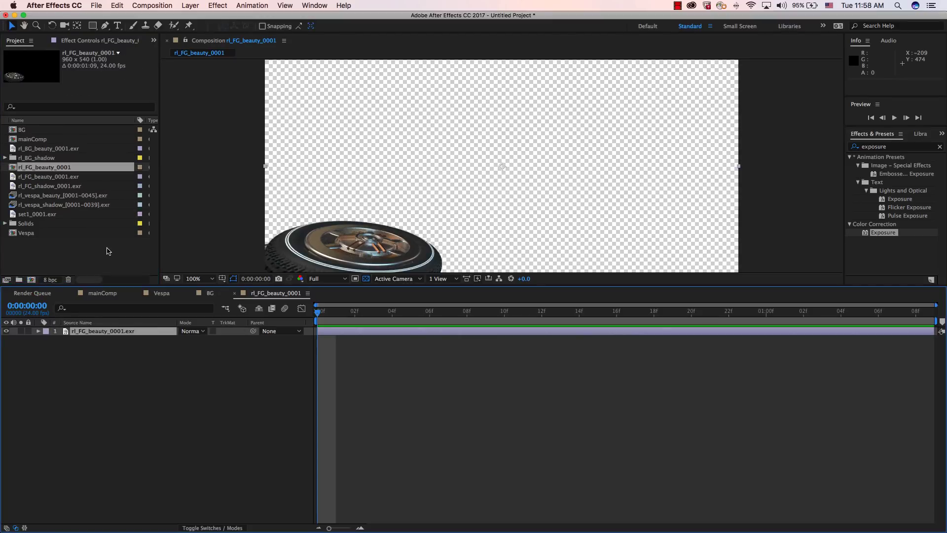
left_click_drag(49, 187, 92, 331)
key("comma")
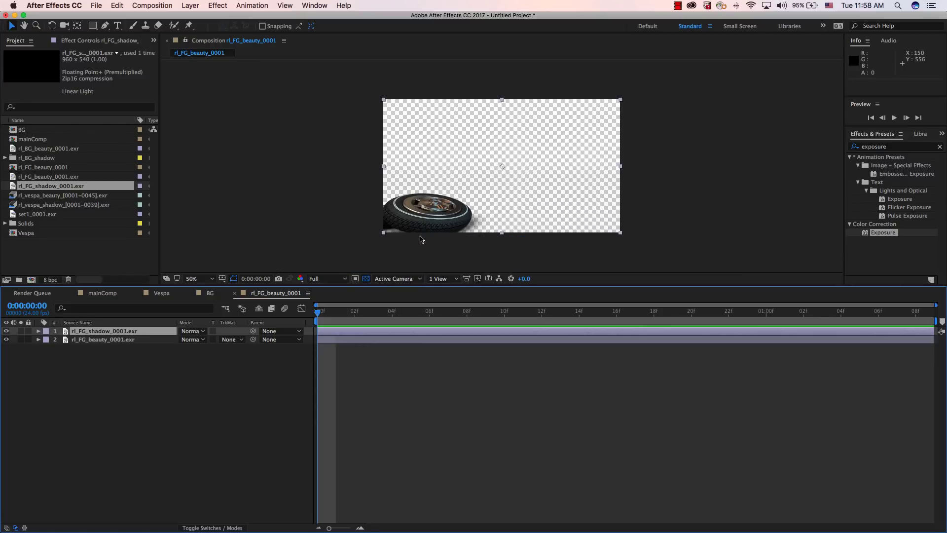
Step: Add the BG composition and the Vespa composition above it over the set1_0001.exr layer in mainComp
left_click(103, 293)
left_click(101, 331)
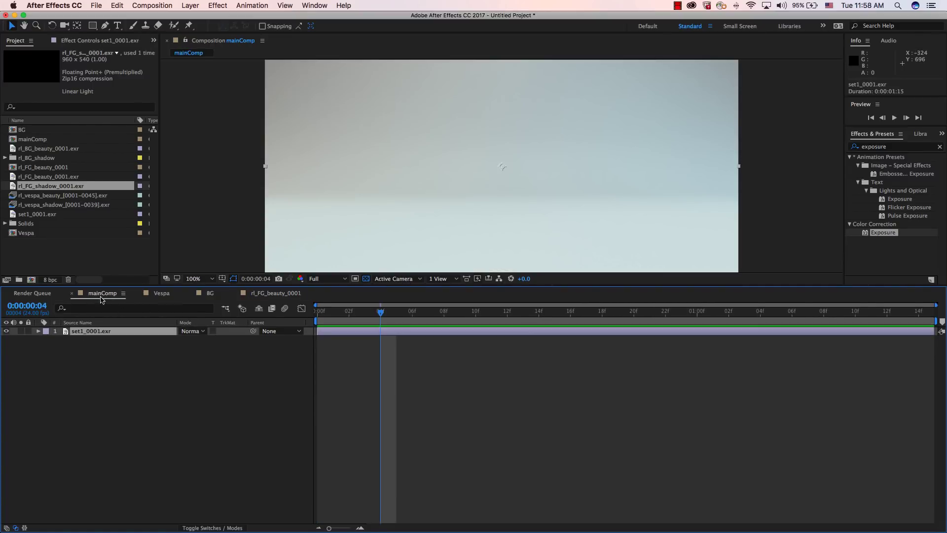
left_click(26, 131)
left_click_drag(82, 301, 93, 332)
left_click_drag(32, 235, 117, 329)
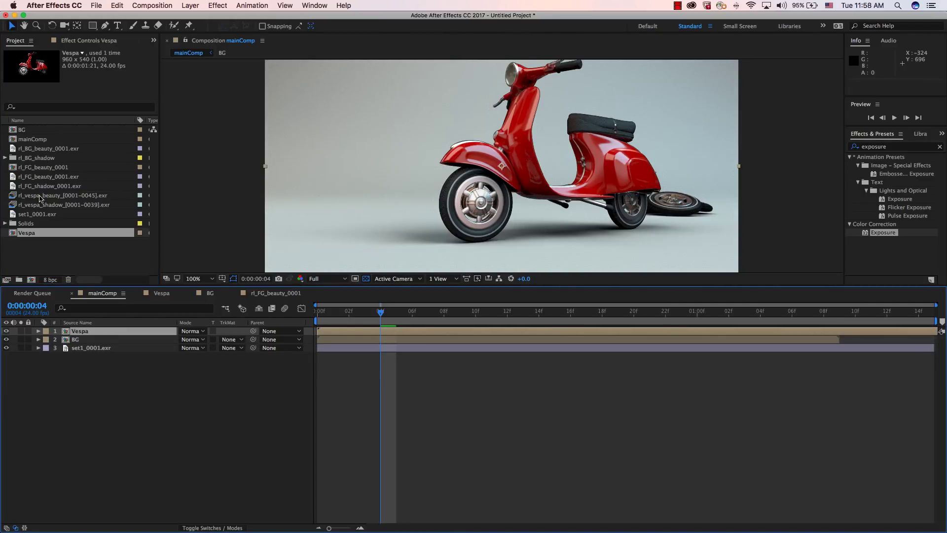
Step: Rename the rl_FG_beauty_0001 composition as FG and add it as the uppermost layer of mainComp
left_click(49, 168)
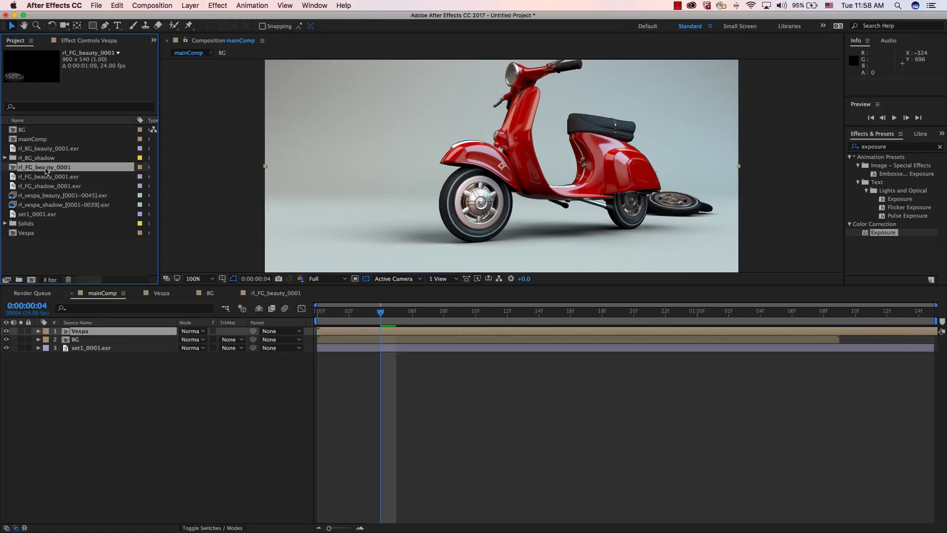
key("Return")
type("FG")
key("Return")
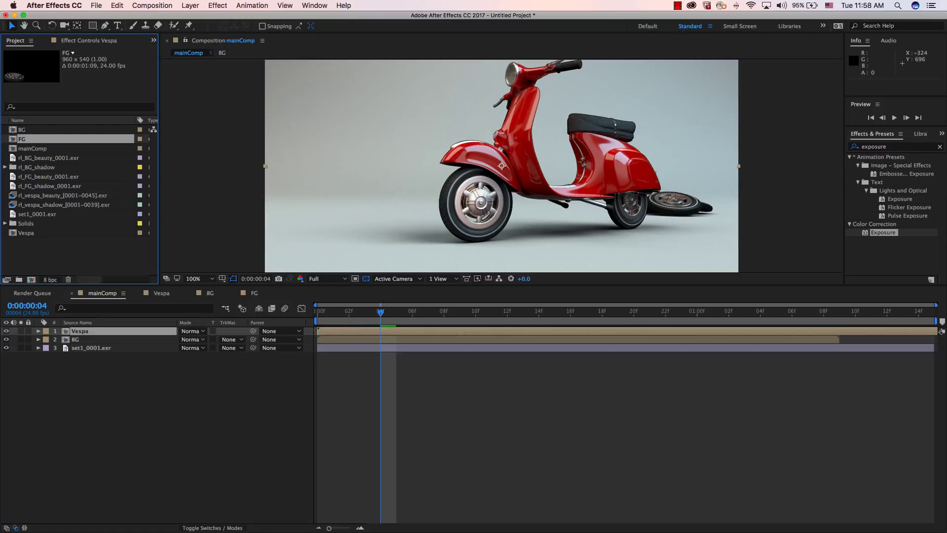
left_click_drag(41, 142, 87, 329)
Step: Preview the assembled mainComp animation at full-frame view and stop it to inspect a frame at 100%
key("comma")
key("comma")
key("Page_Up")
key("space")
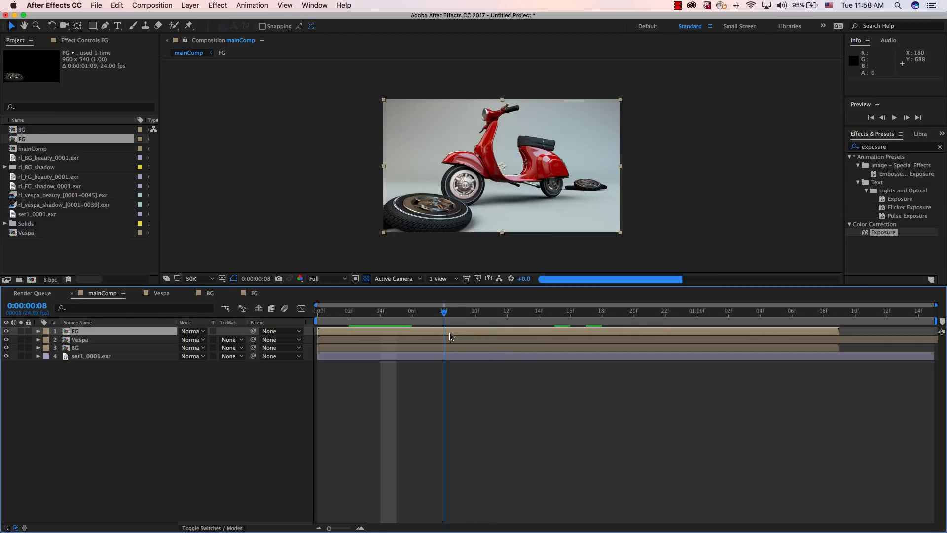
key("space")
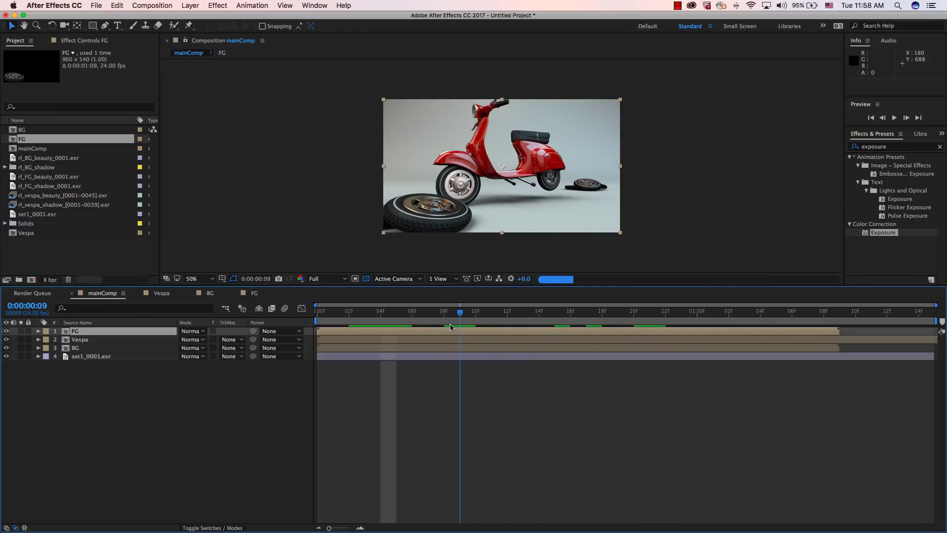
key("slash")
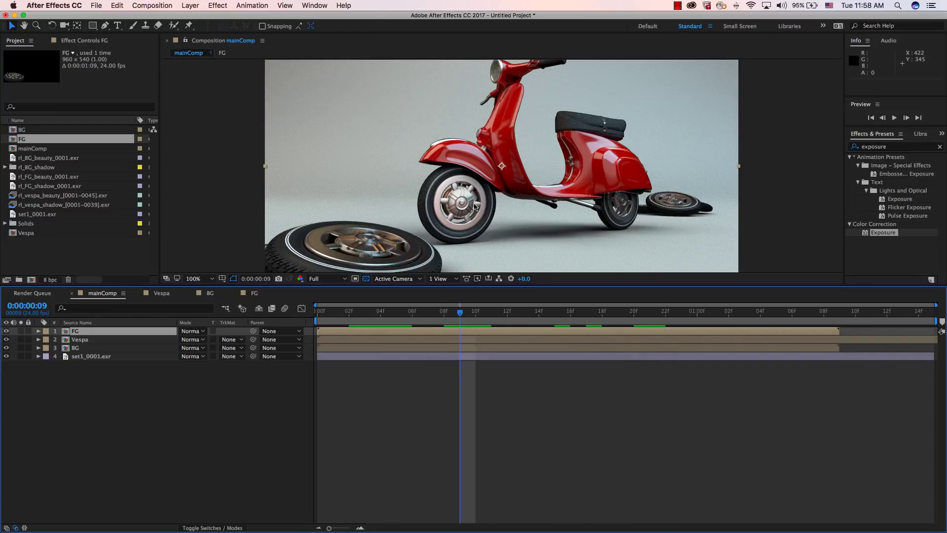
left_click(895, 147)
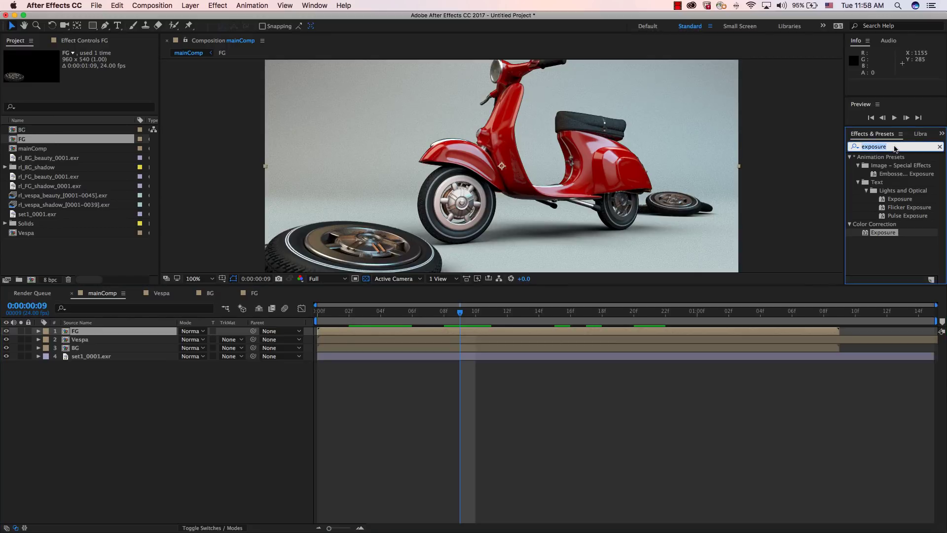
type("color")
key("BackSpace")
key("BackSpace")
key("BackSpace")
key("BackSpace")
key("BackSpace")
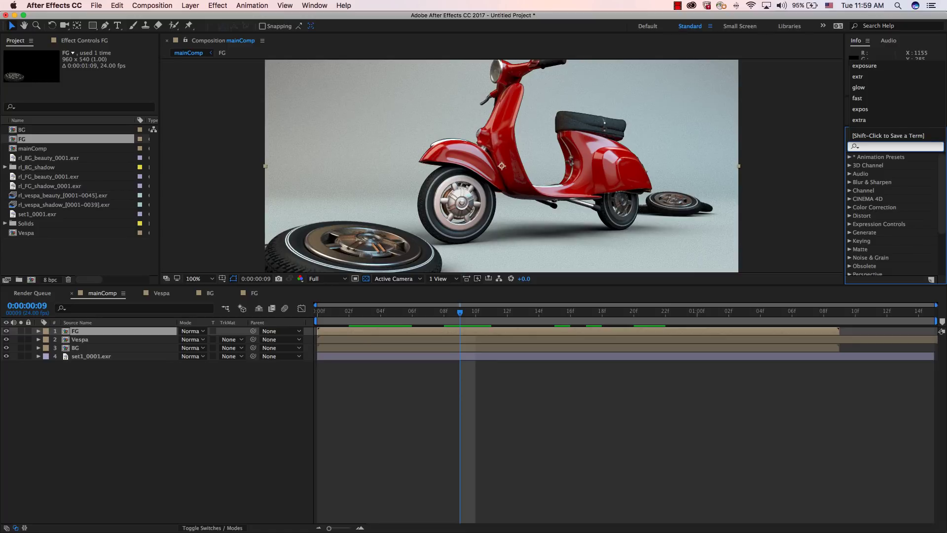
key("Escape")
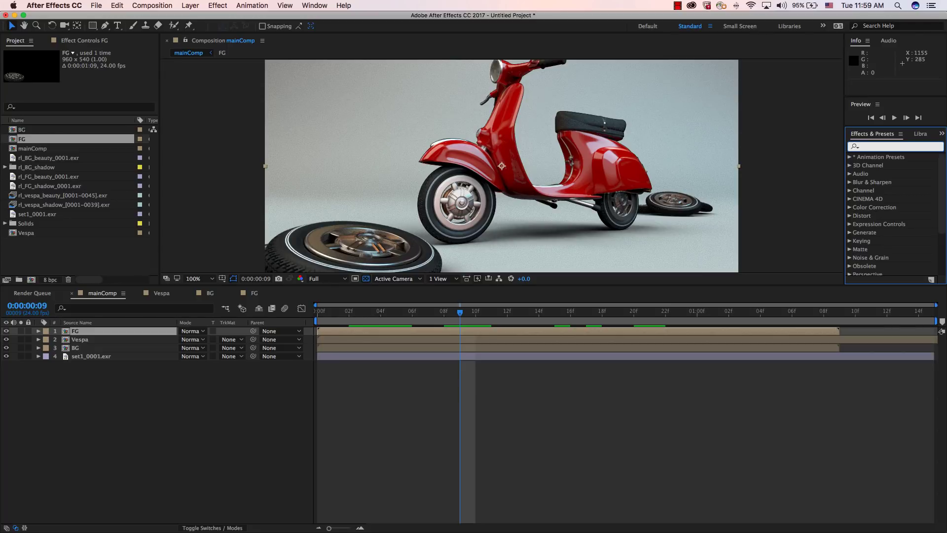
Step: Apply the Hue/Saturation effect to the Vespa layer in mainComp and set its Master Hue to -174°
type("hue")
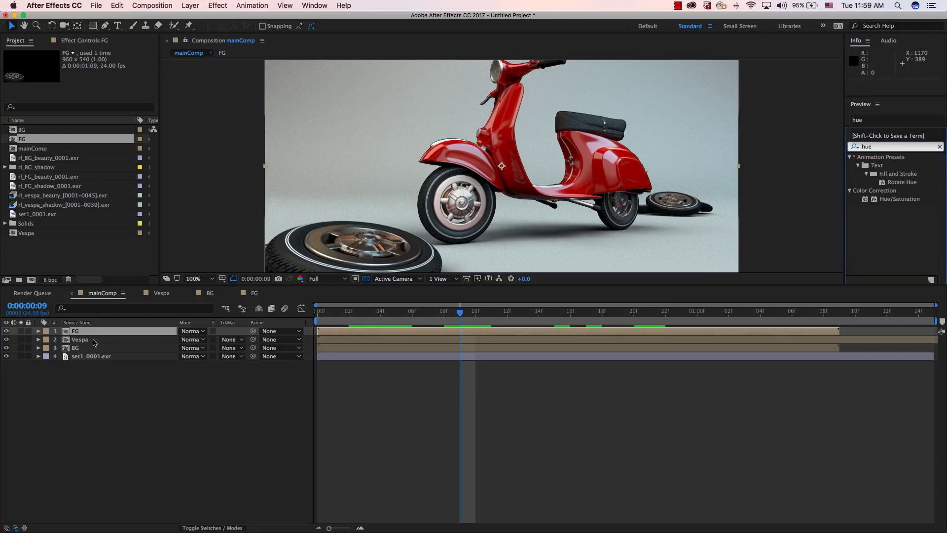
left_click(171, 340)
double_click(898, 199)
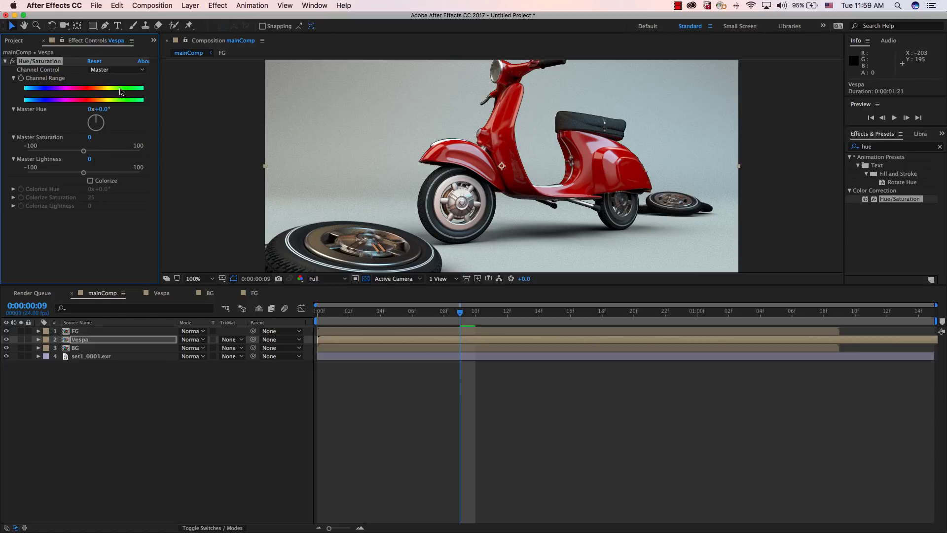
left_click_drag(98, 120, 96, 126)
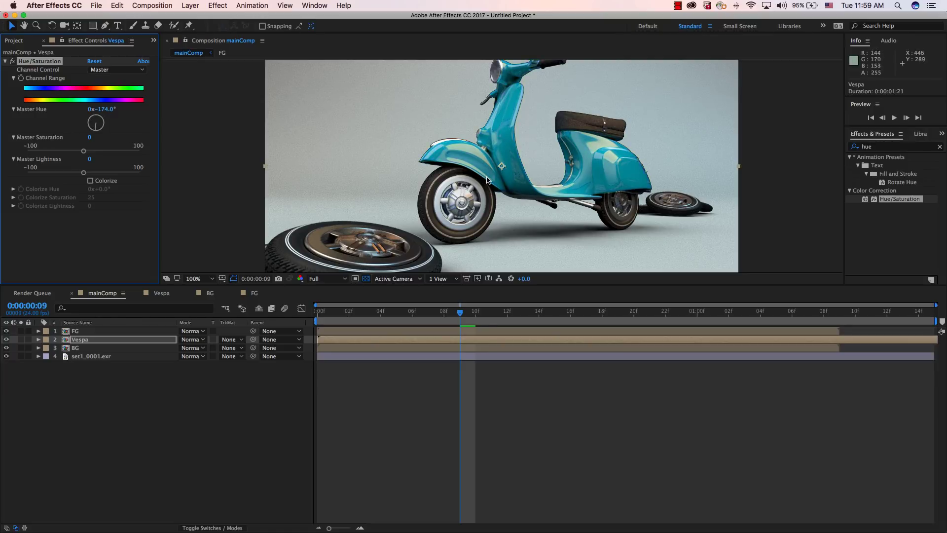
scroll(487, 181, "down", 2)
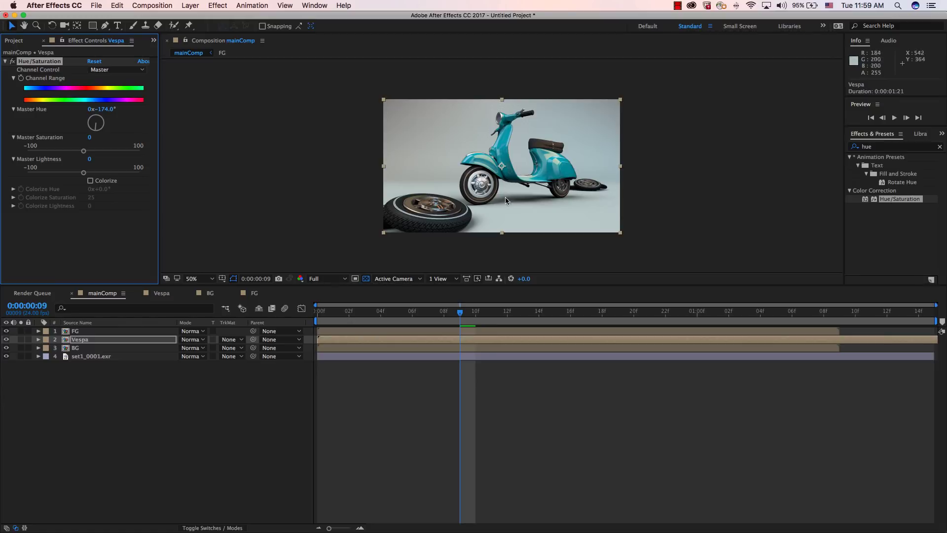
key(".")
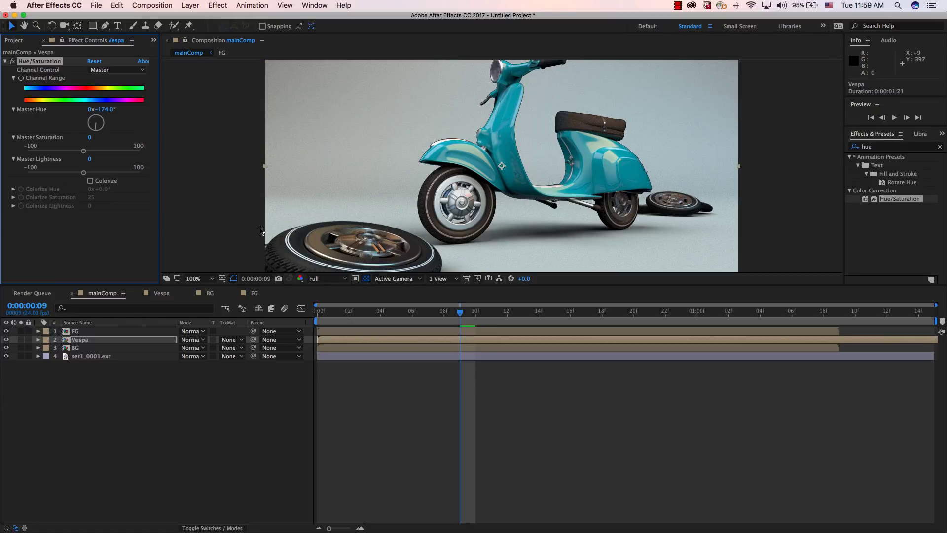